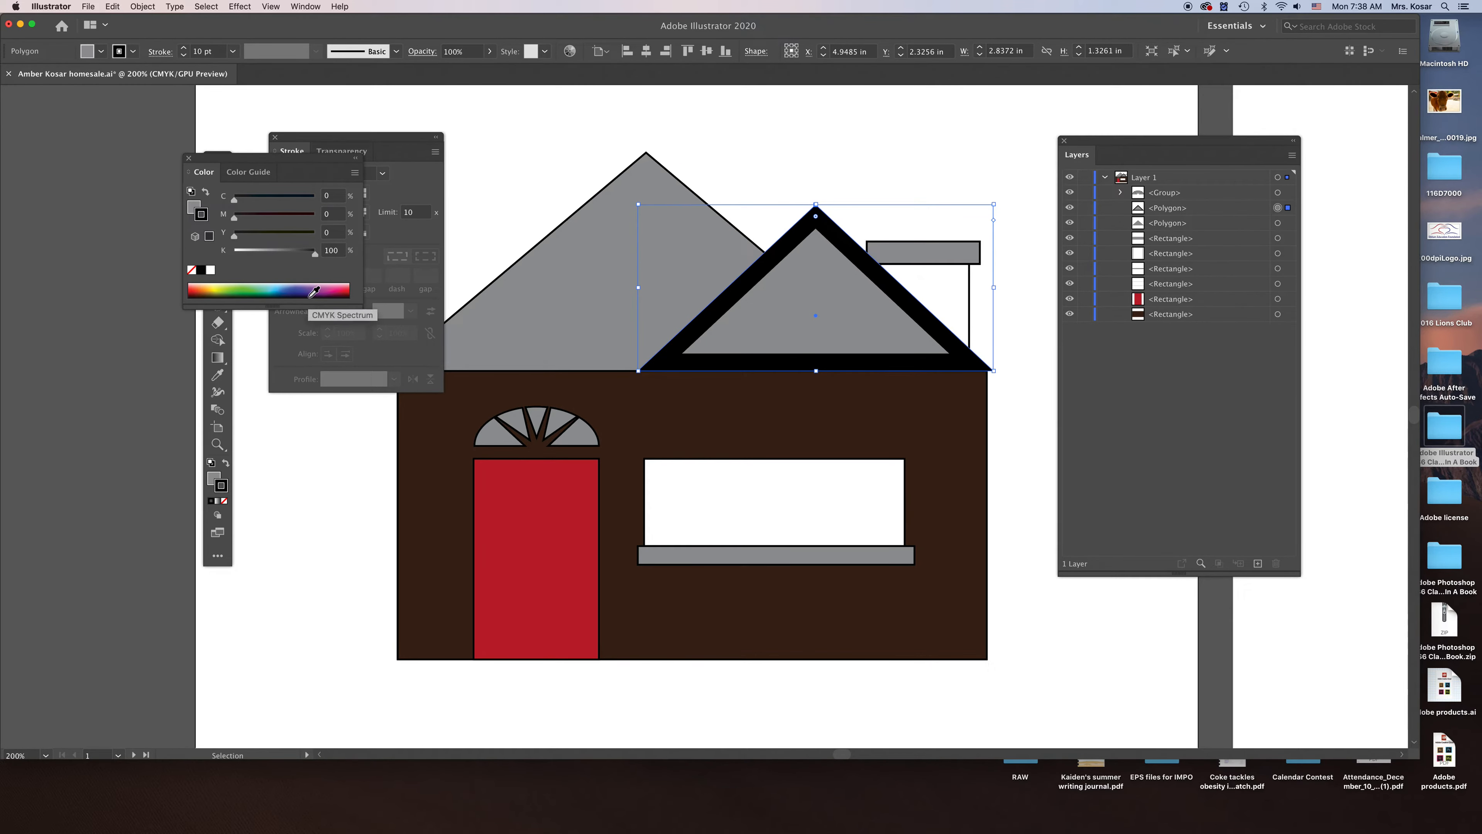
Step: Change the stroke of the front roof triangle to light gray (K 30%)
left_click(133, 51)
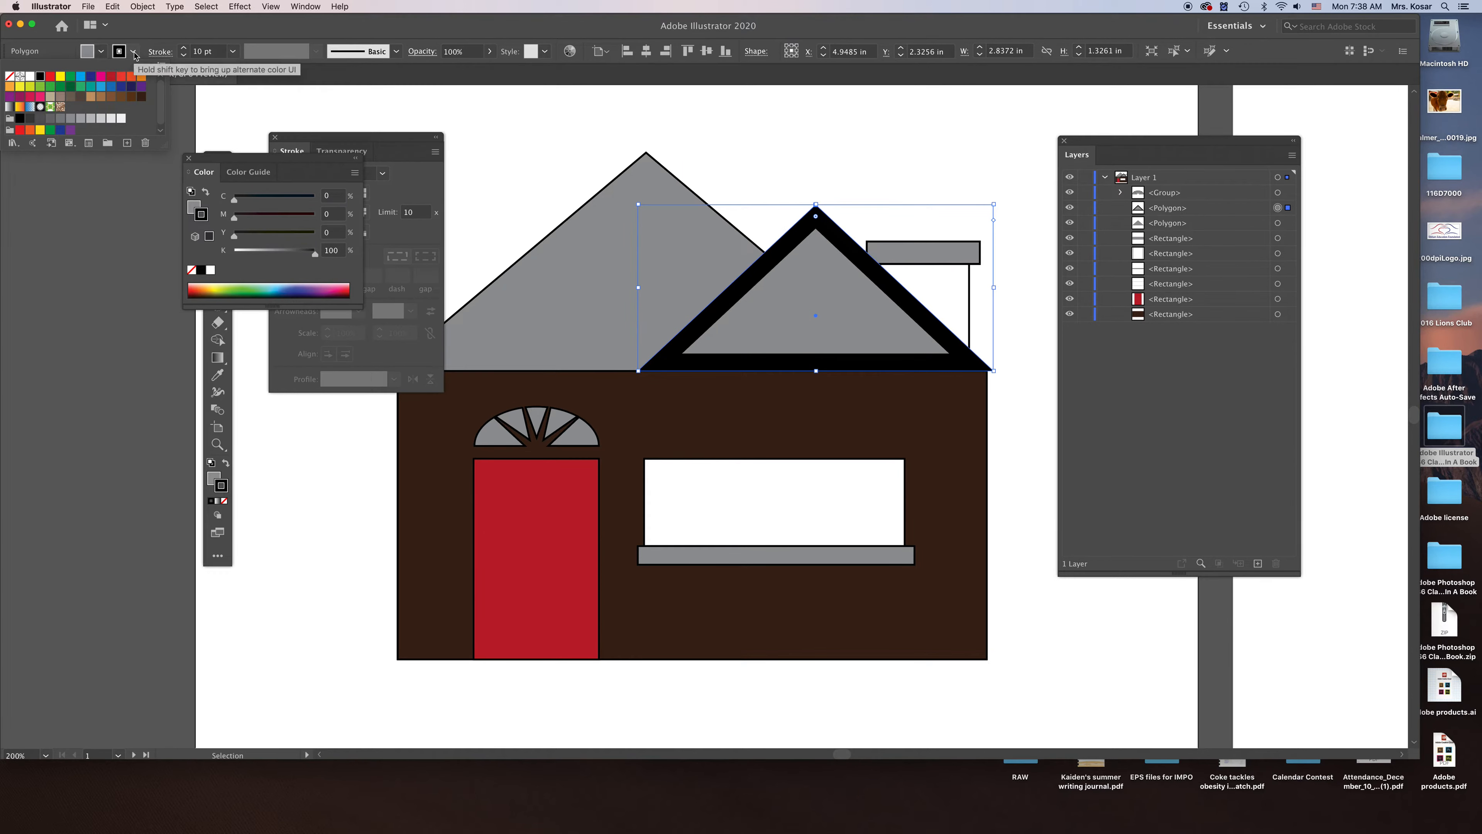
left_click(69, 122)
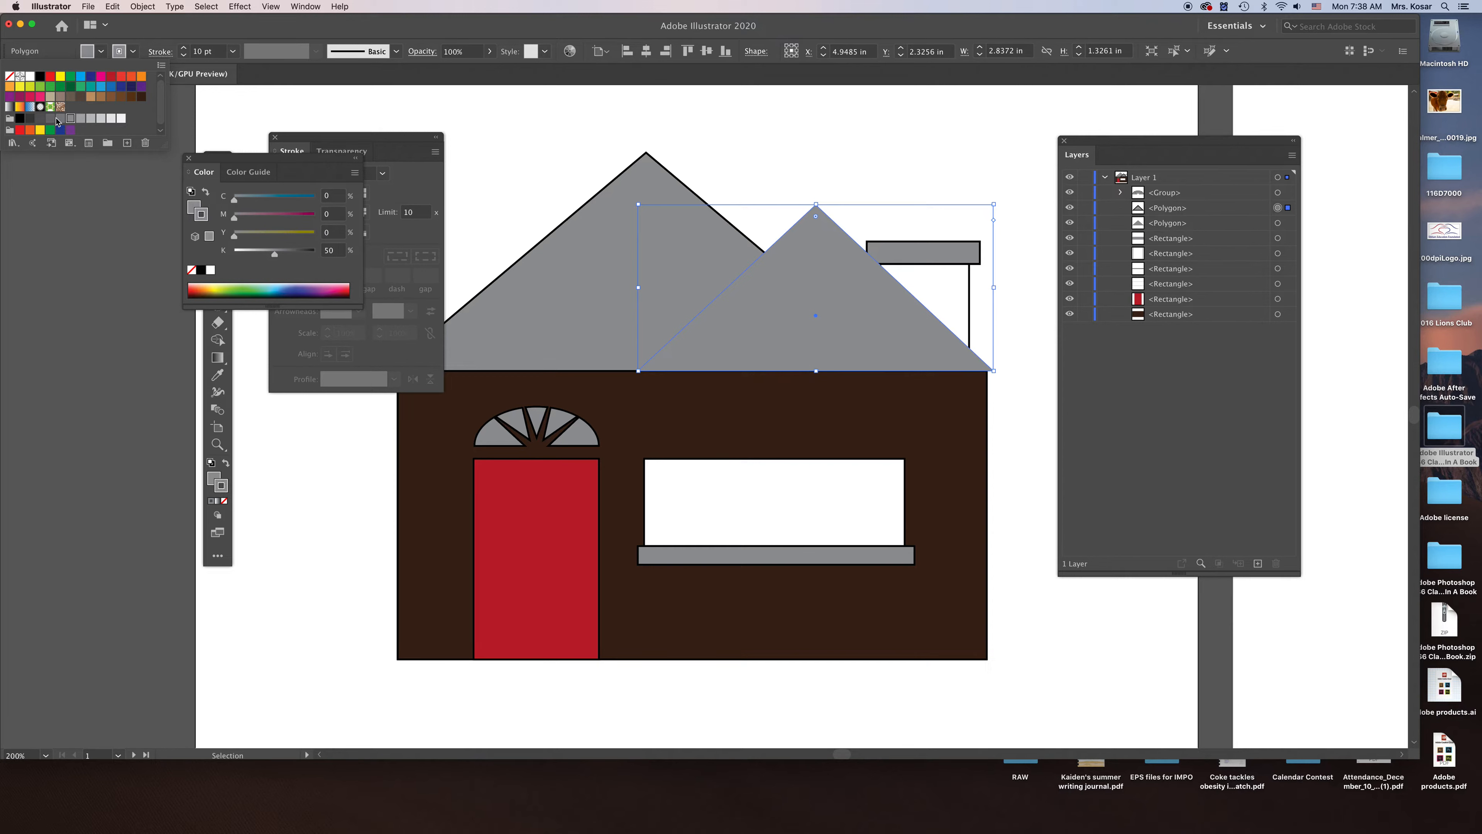
left_click(90, 120)
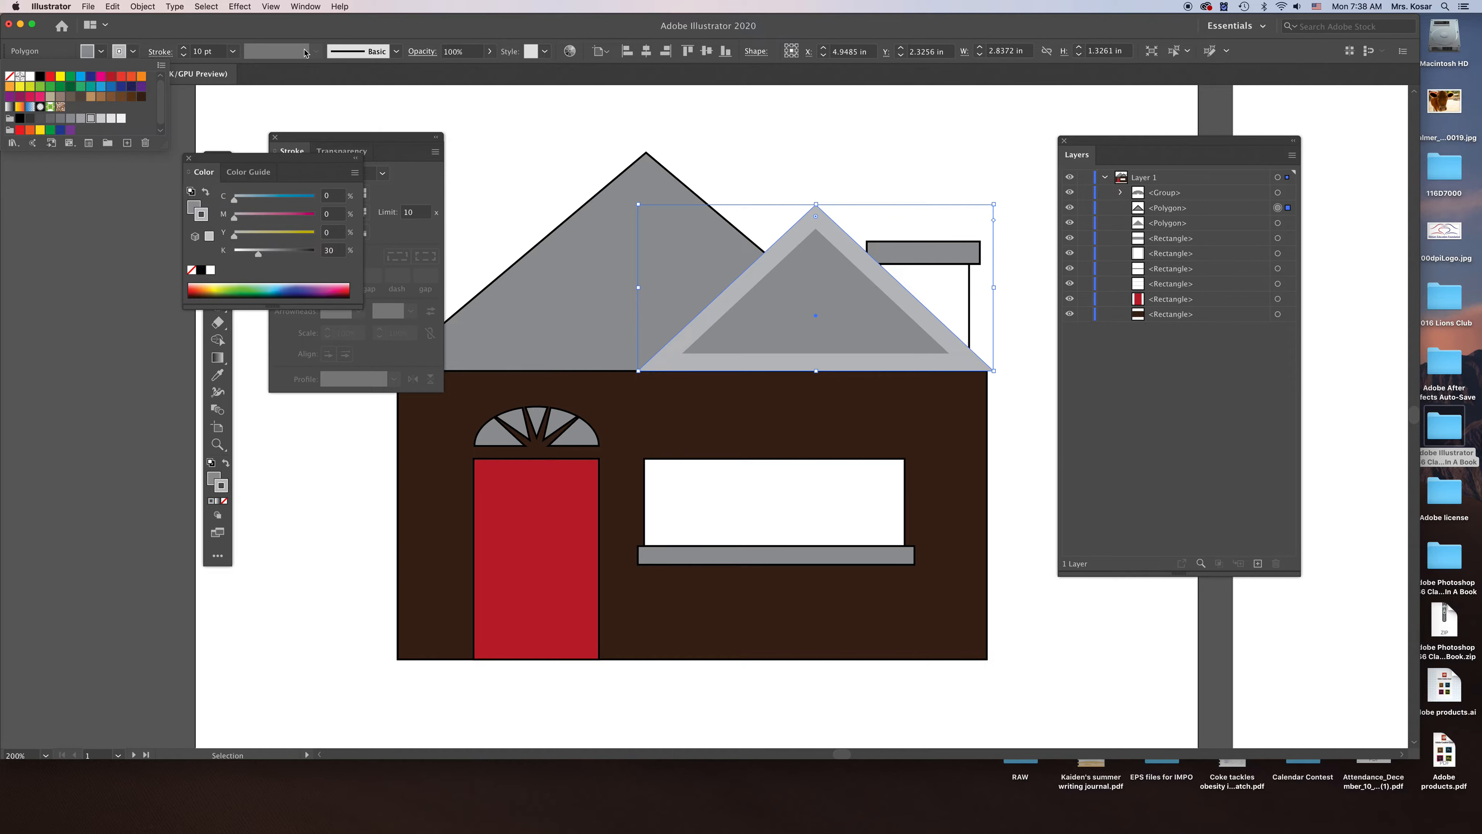
left_click(740, 149)
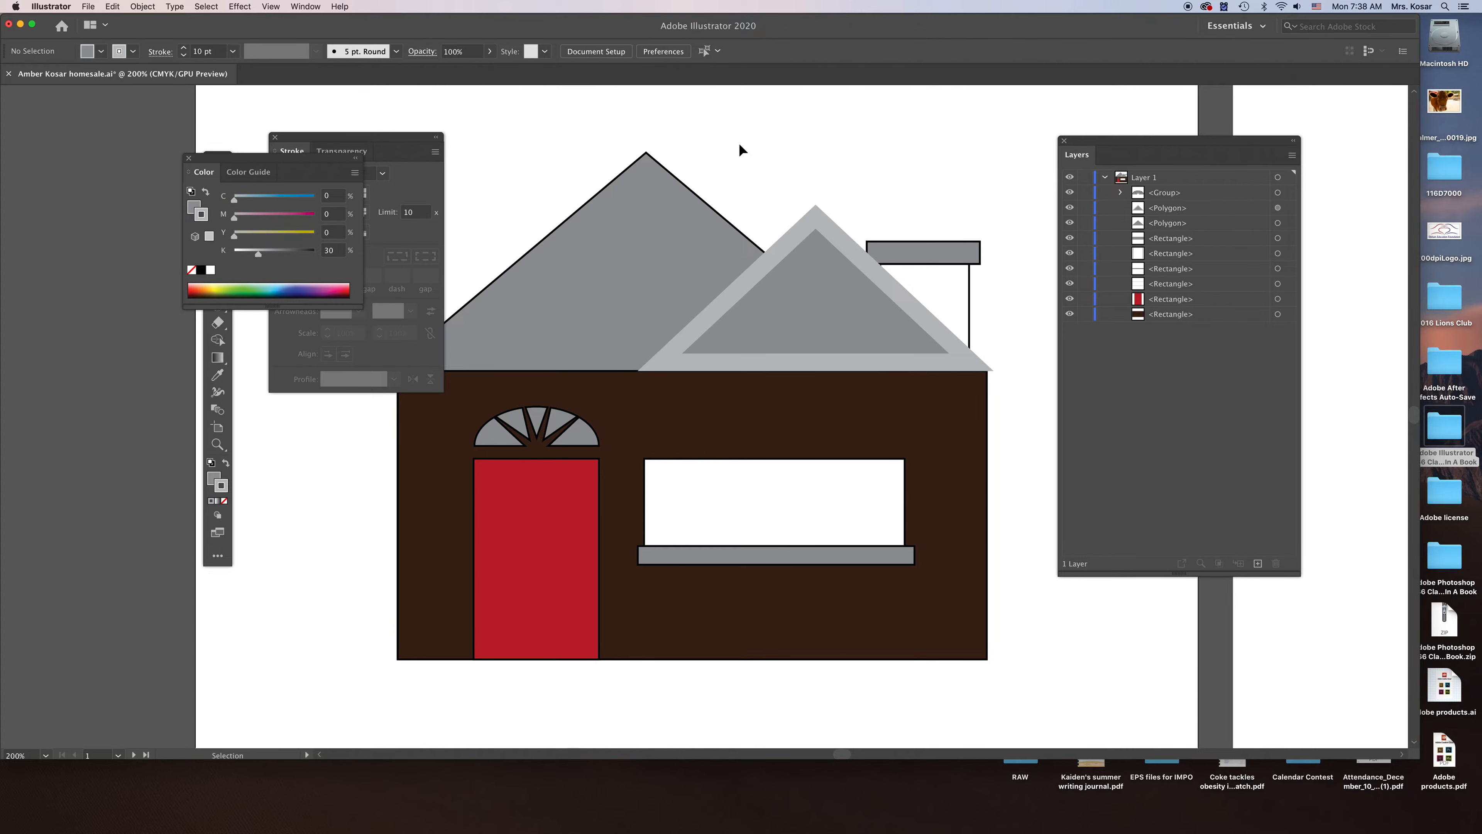
Step: Draw an ellipse about 1.21 in wide and 0.29 in high below the door and activate the Direct Selection tool
key("super+minus")
left_click_drag(712, 602, 698, 390)
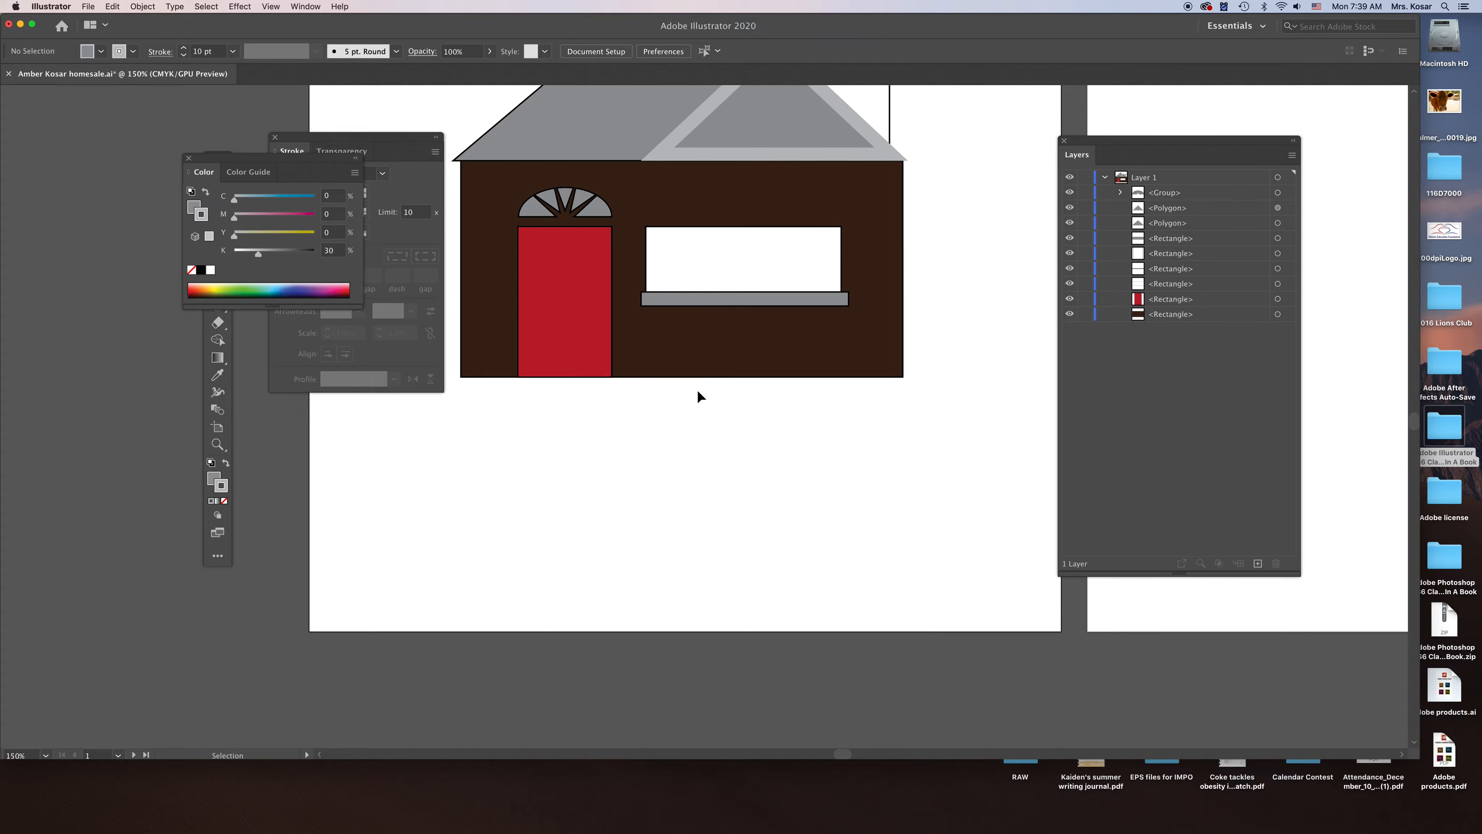
left_click(189, 158)
left_click(275, 137)
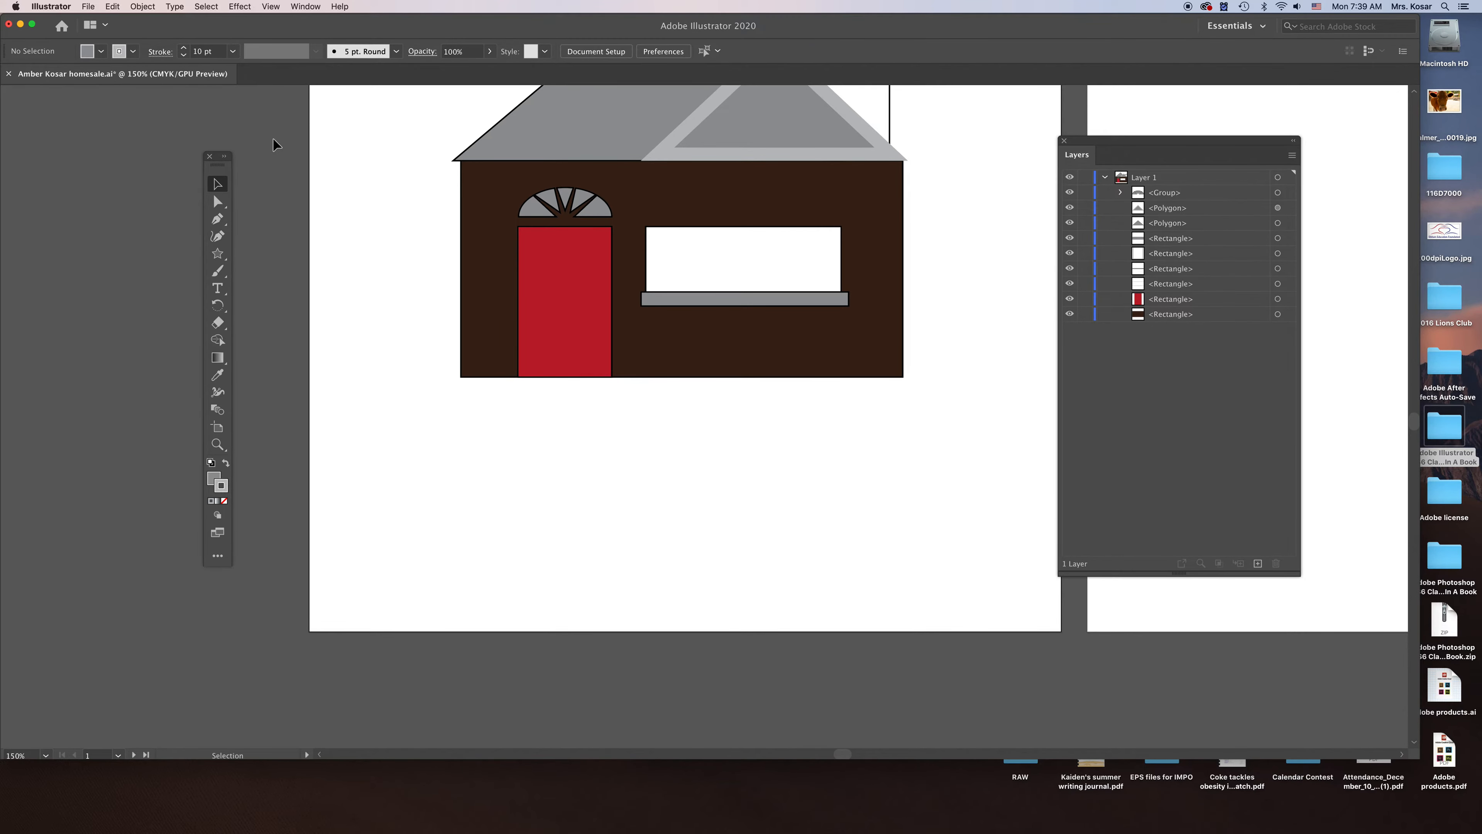
left_click(218, 254)
left_click(286, 270)
left_click_drag(469, 427, 584, 454)
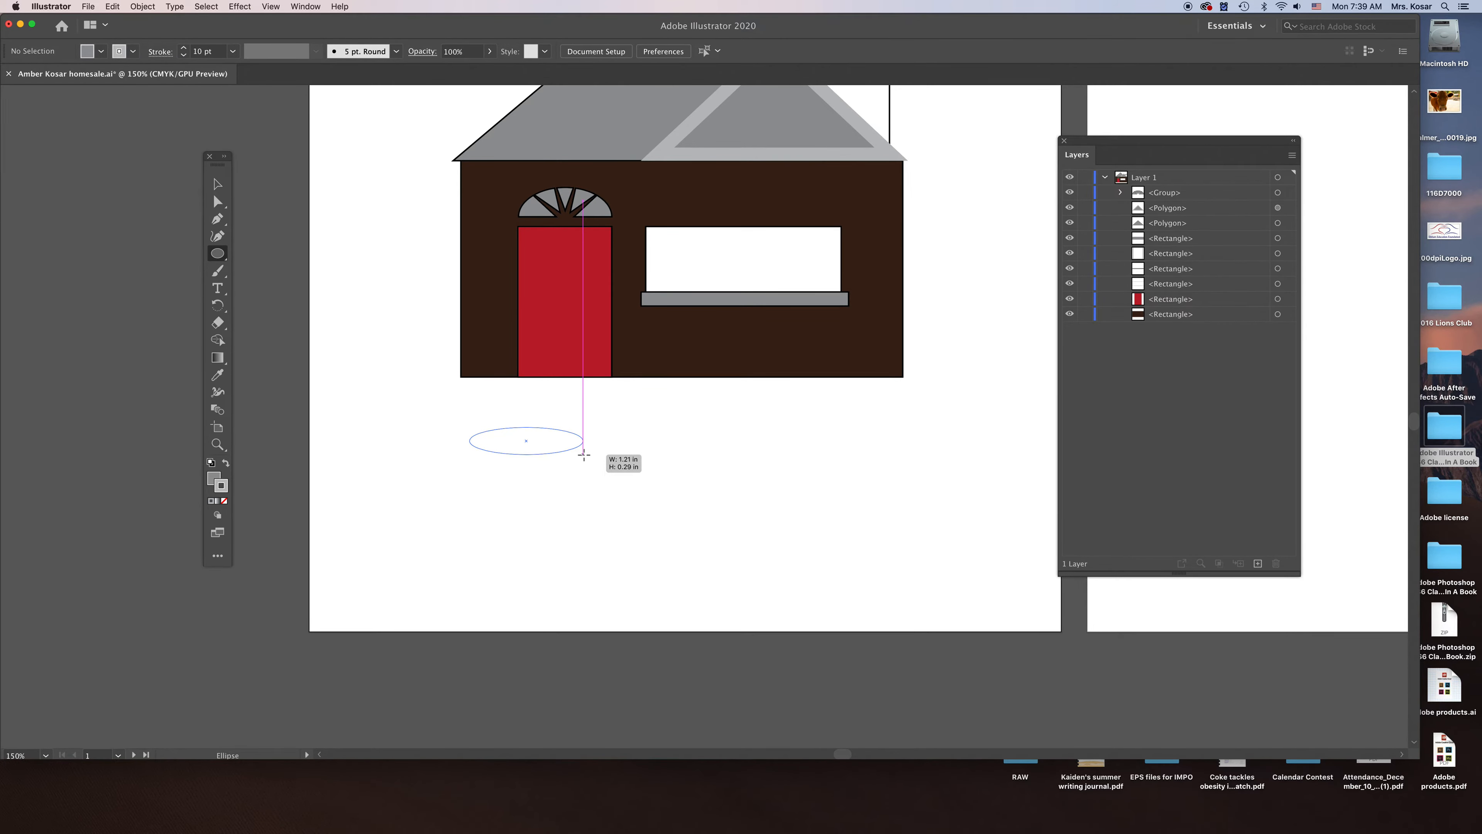
left_click_drag(584, 454, 584, 454)
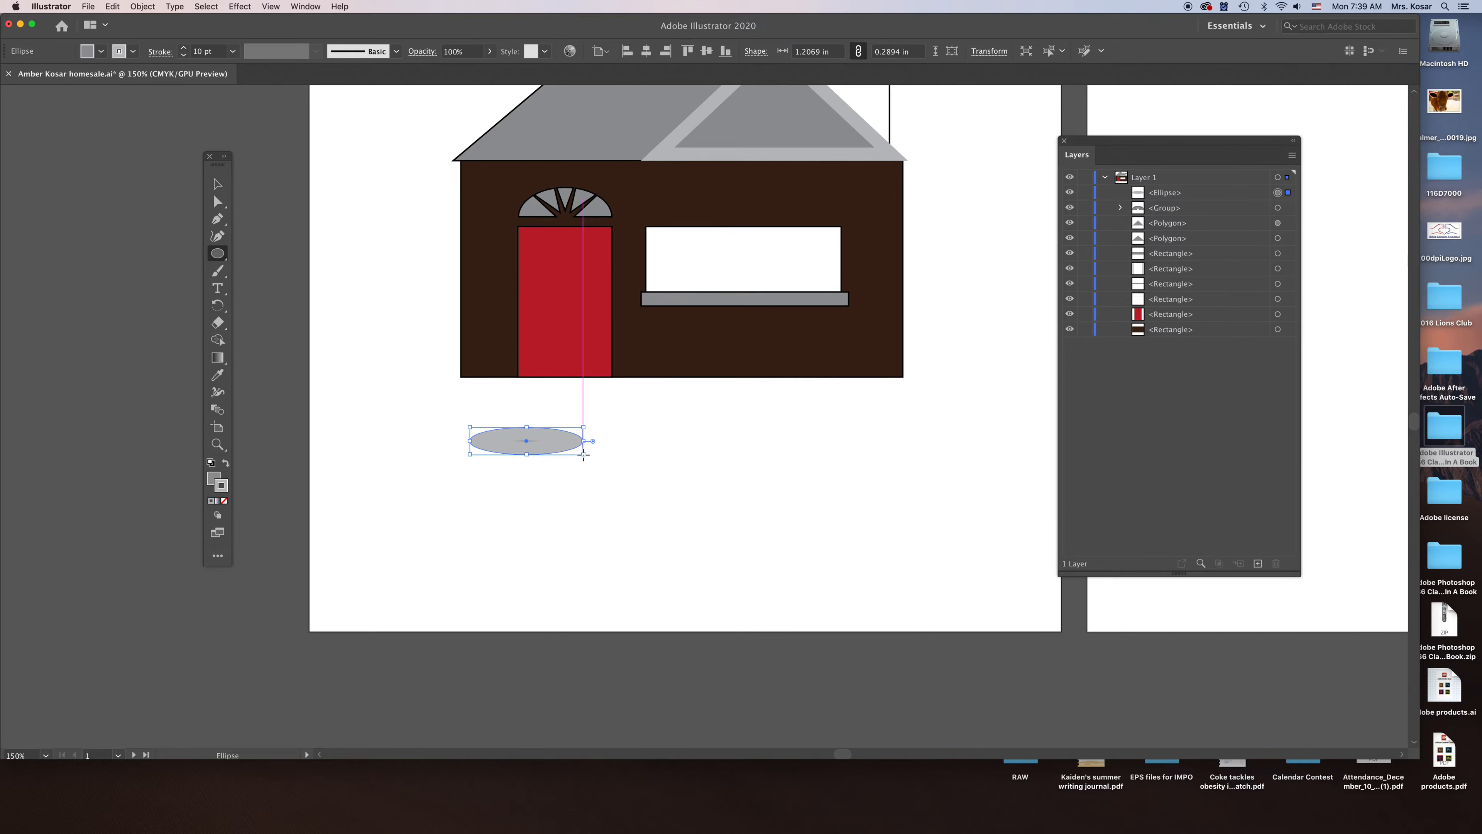
left_click(217, 201)
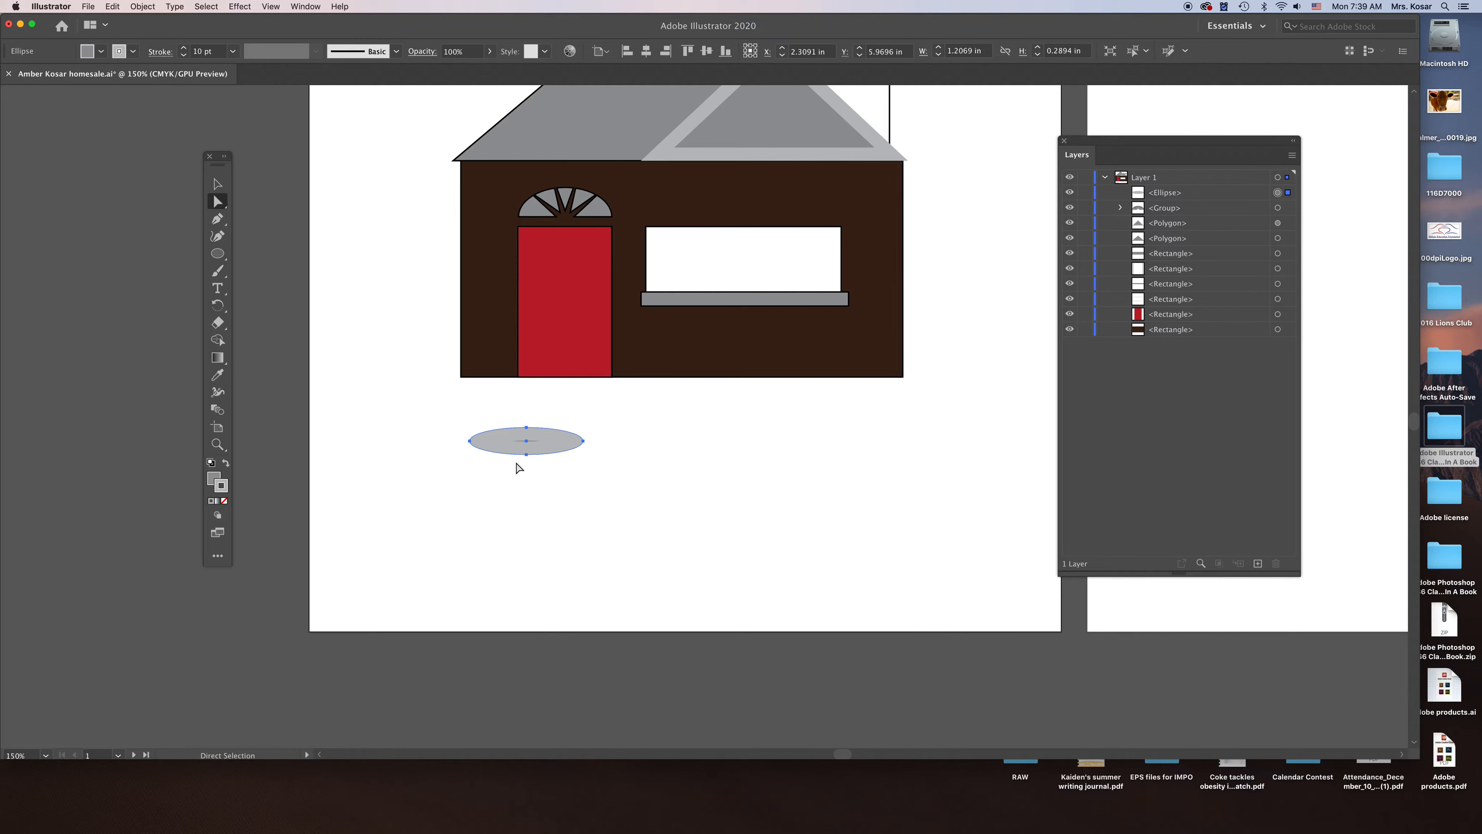
left_click(526, 455)
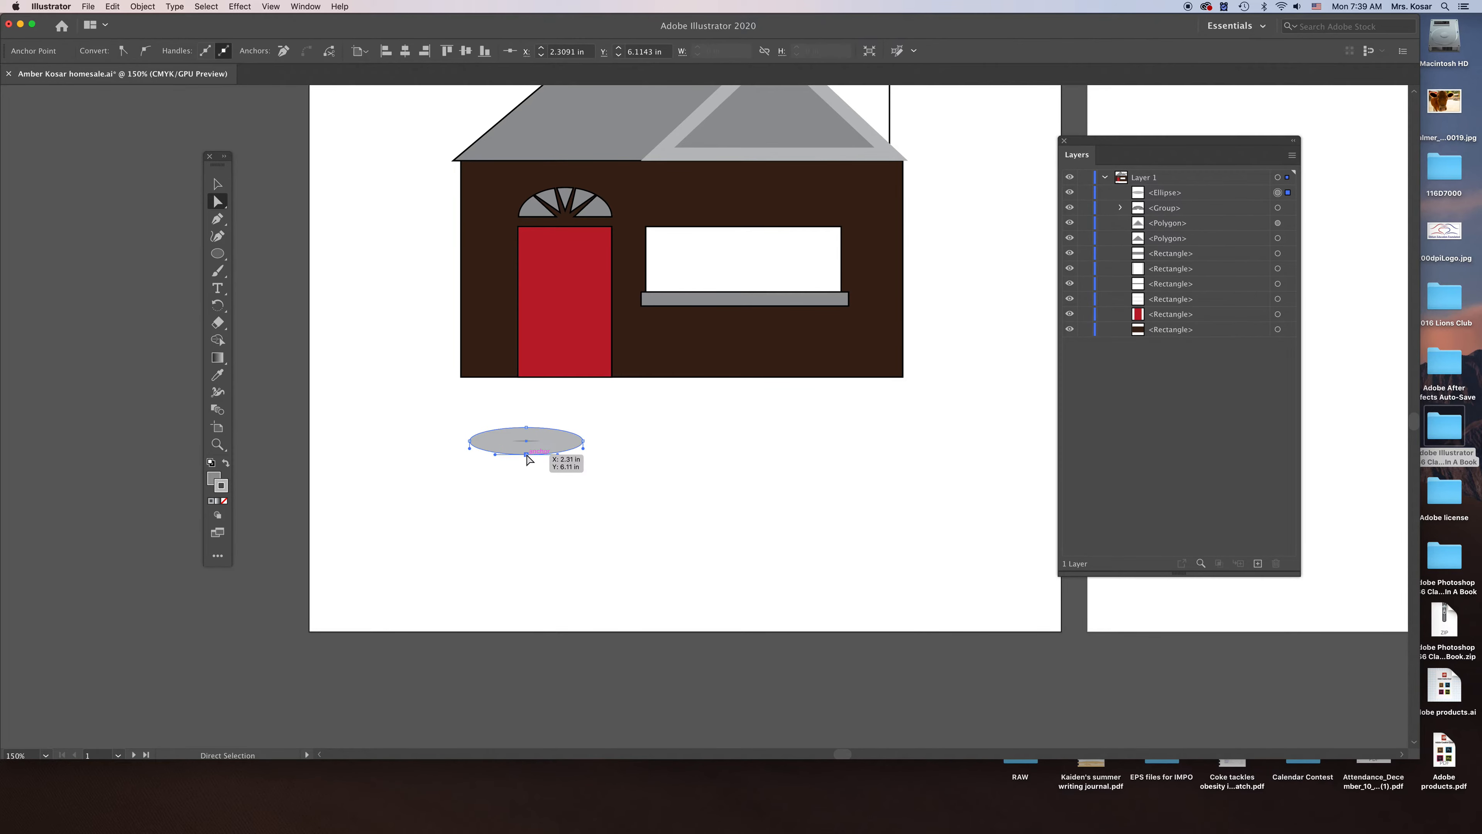
key("alt")
left_click_drag(525, 453, 521, 498)
key("super+z")
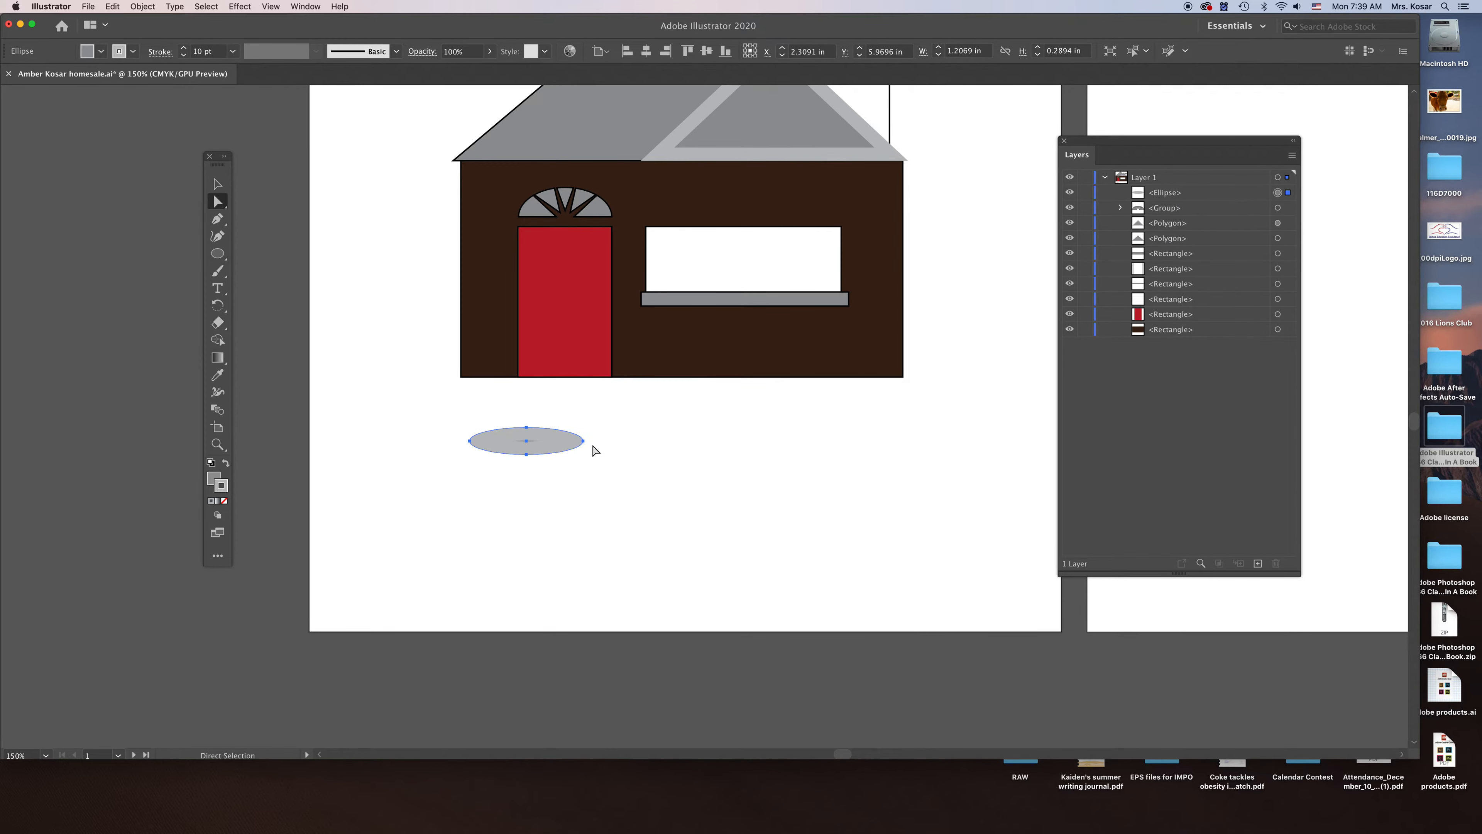
left_click(534, 472)
left_click(527, 454)
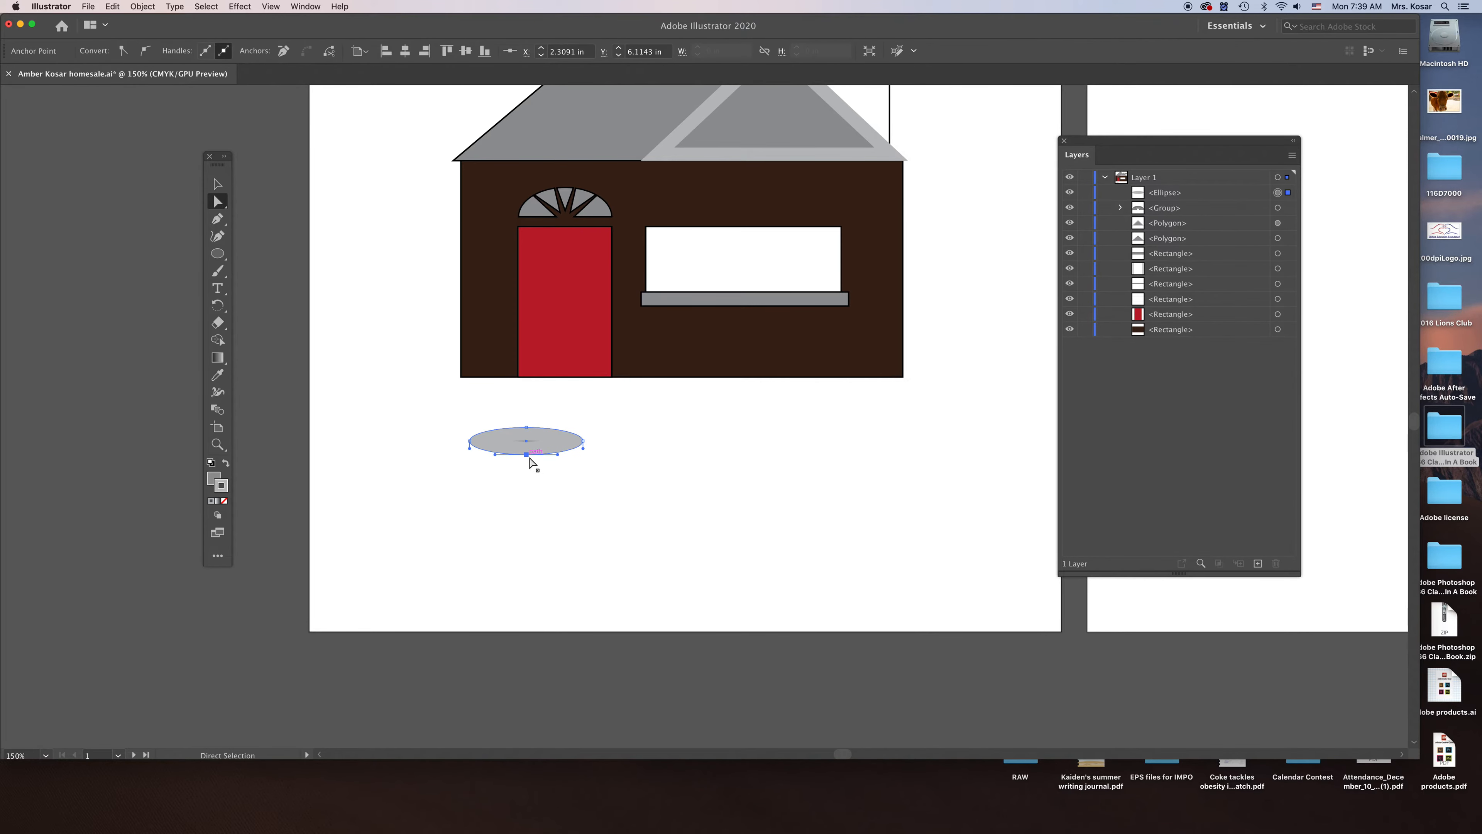
left_click_drag(527, 454, 528, 483)
key("super+z")
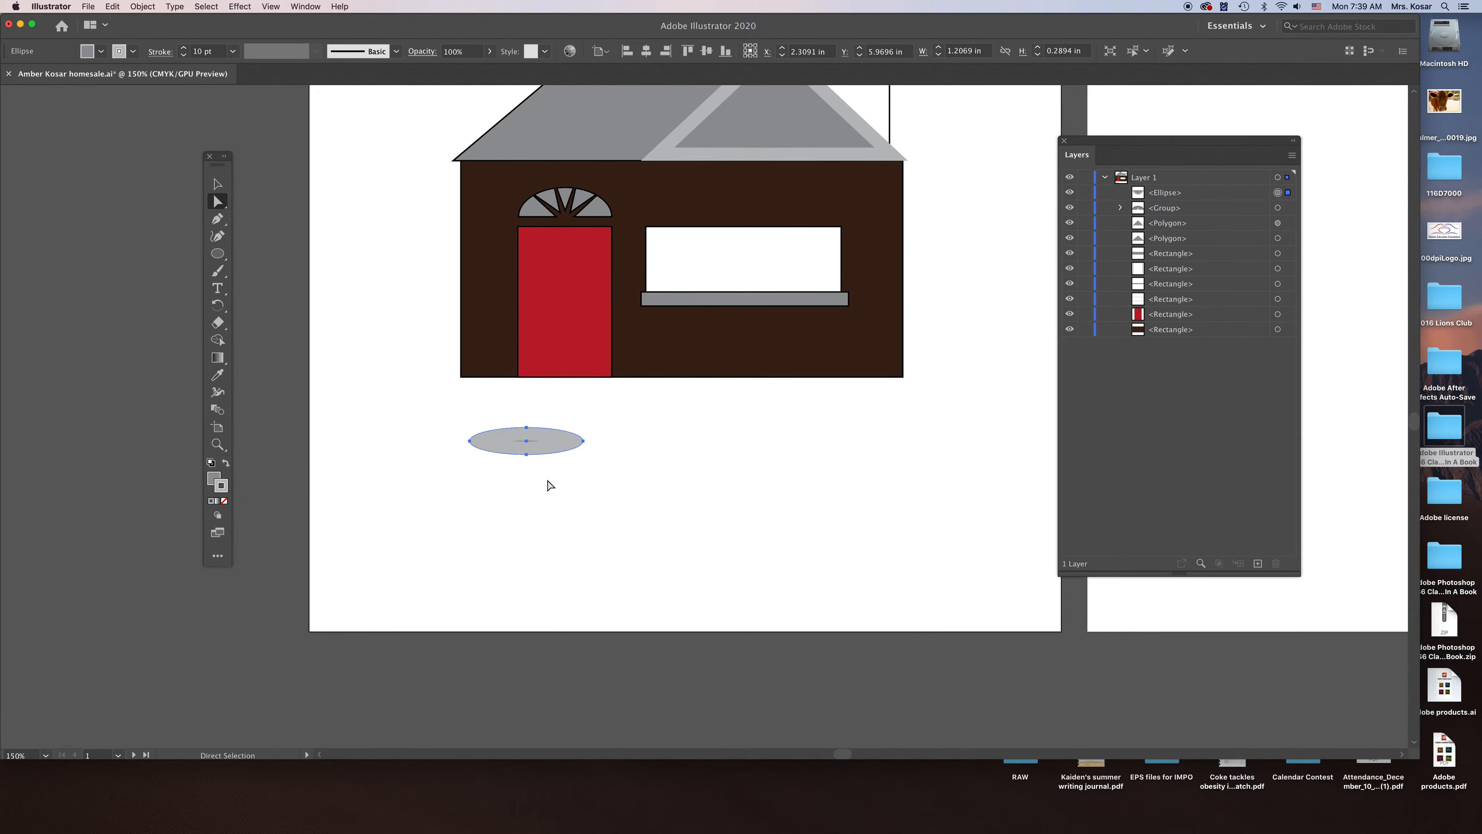
Step: Copy the ellipse's lower half through its bottom anchor point, paste it, and place the pasted arc directly below the ellipse
left_click(527, 454)
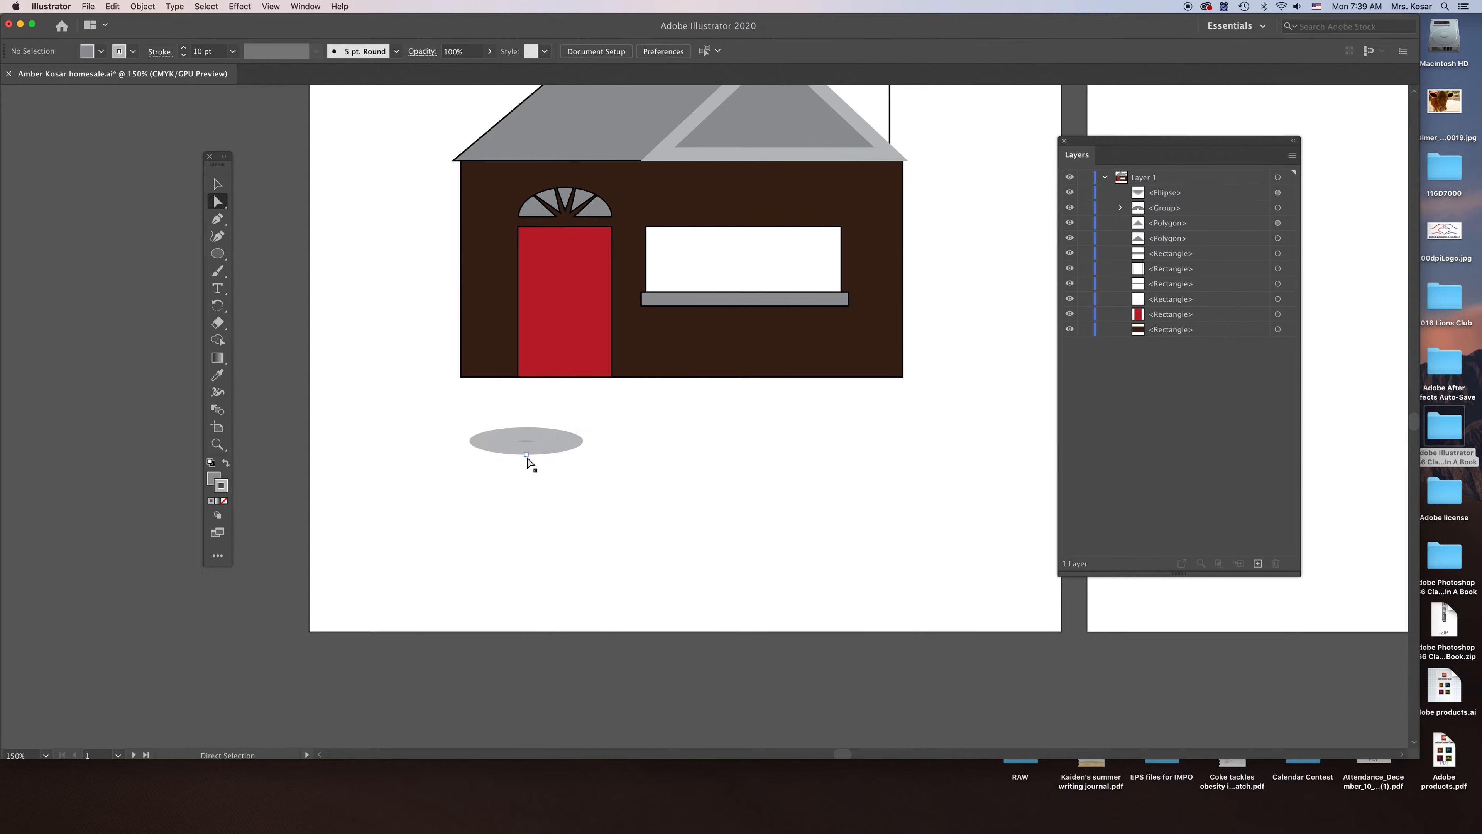
left_click(113, 7)
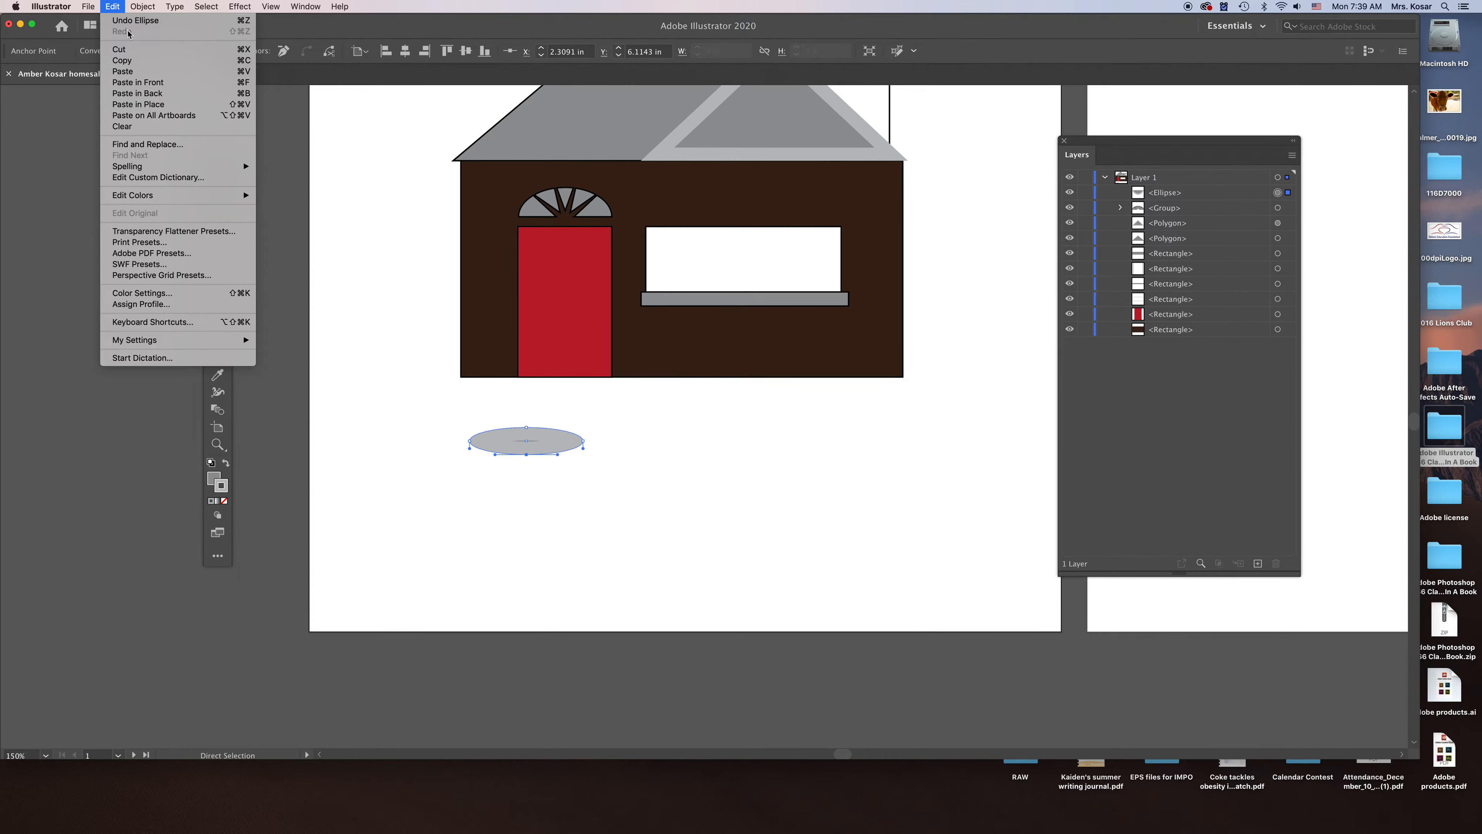
left_click(130, 61)
left_click(113, 7)
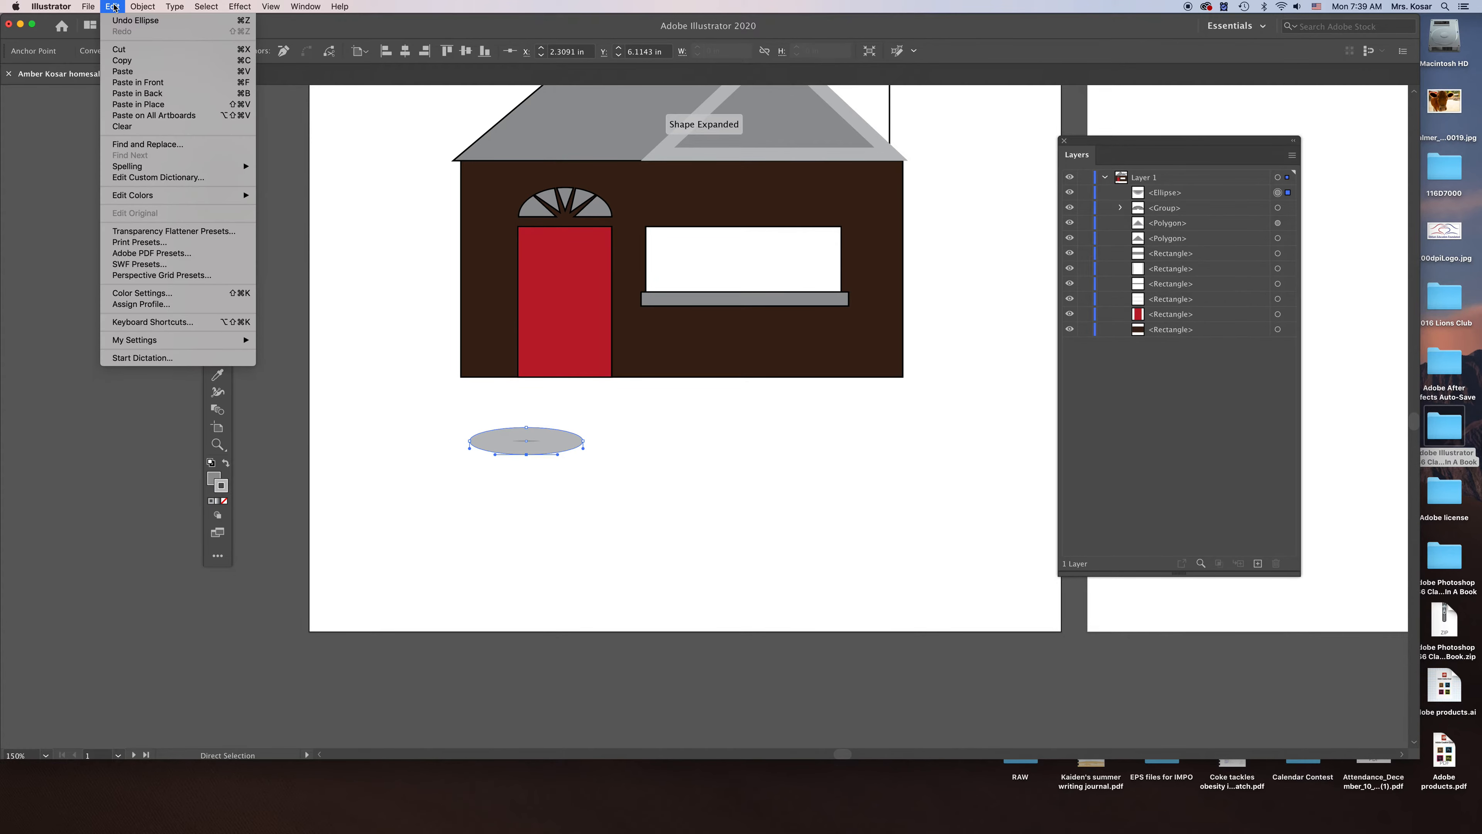
left_click(126, 72)
key("v")
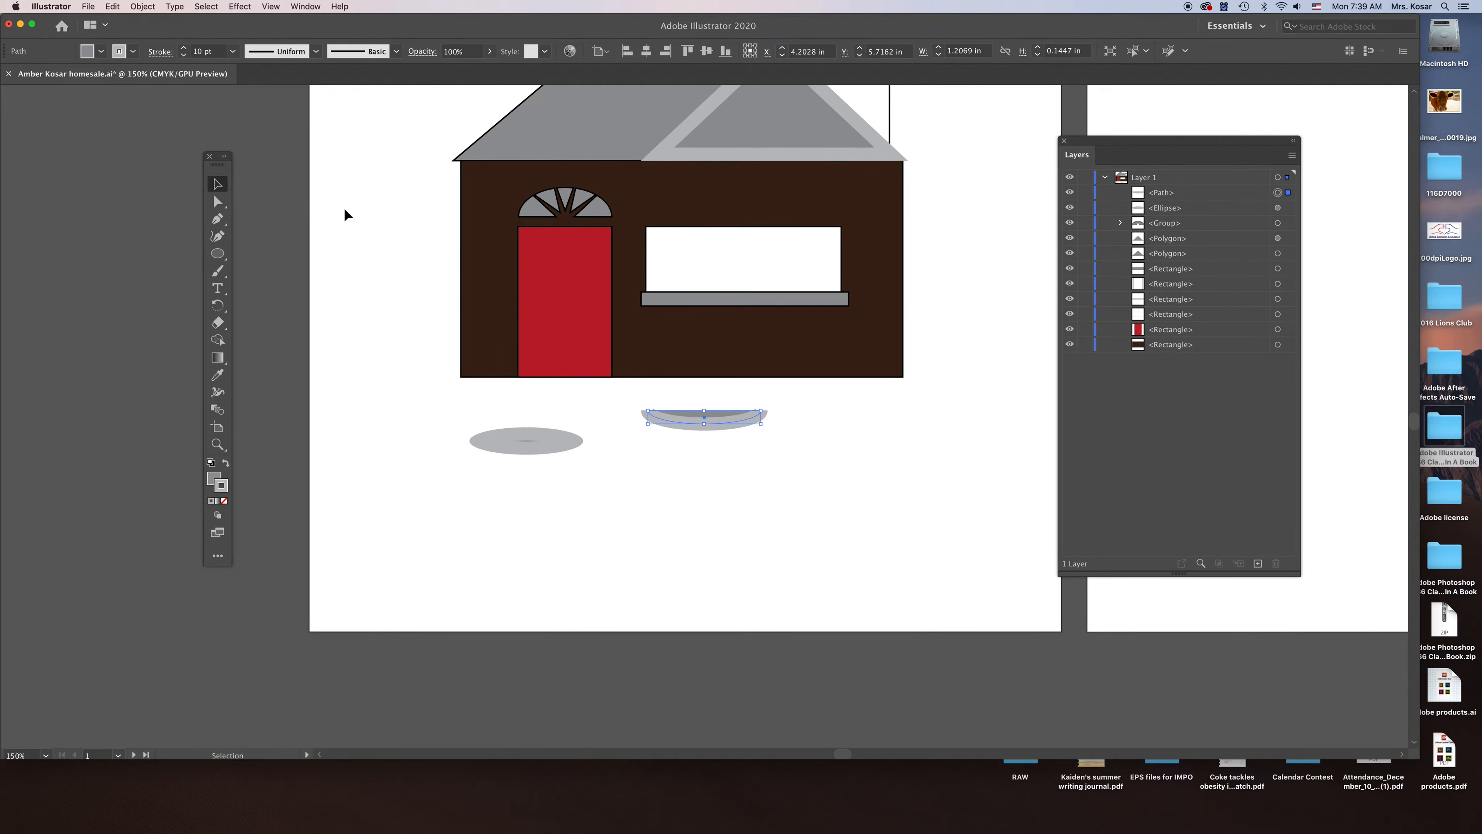
left_click_drag(722, 423, 549, 511)
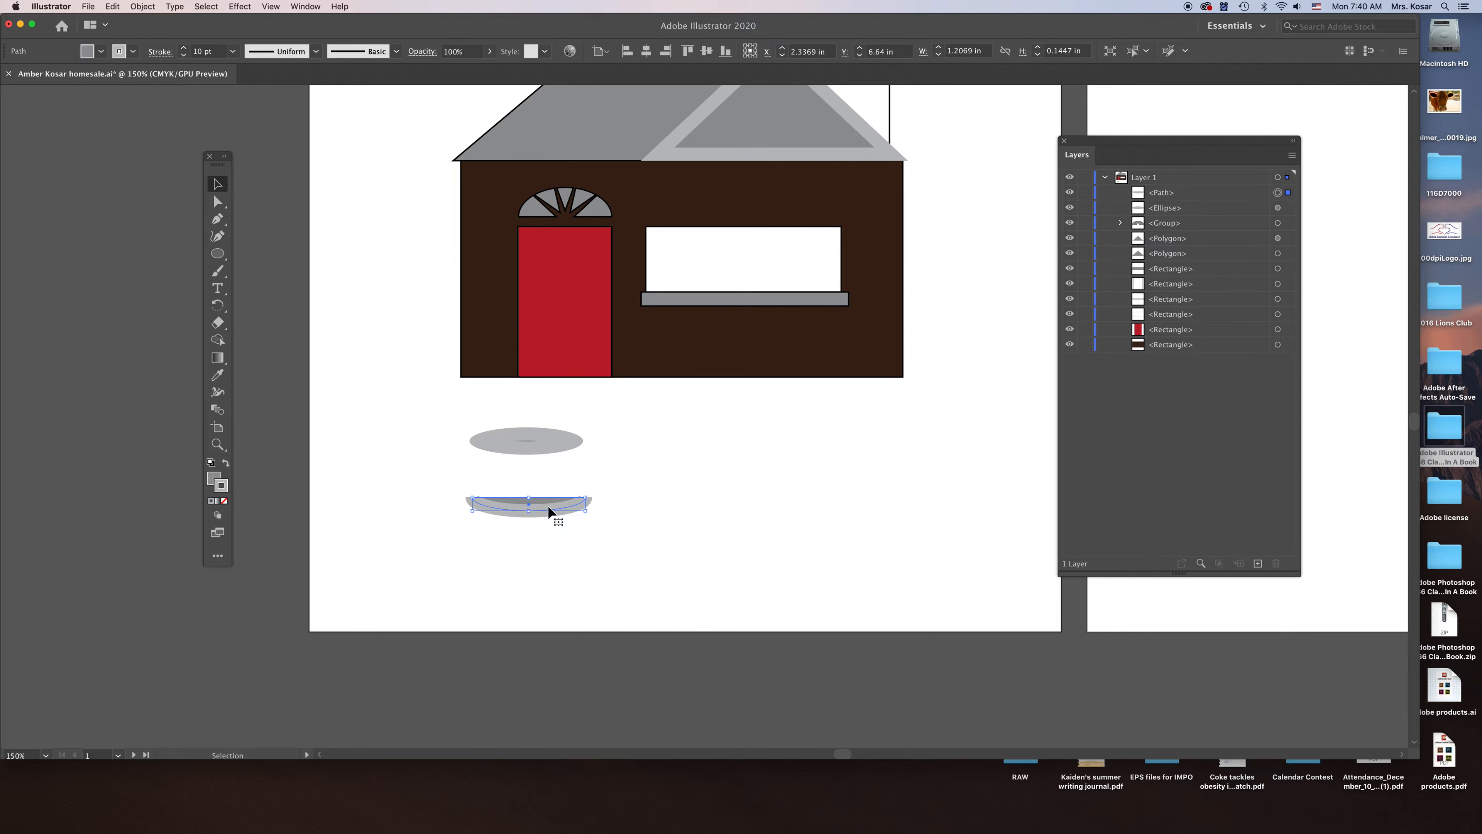
Step: Set the fill of the pasted arc to None
left_click(618, 491)
left_click(540, 516)
left_click(212, 500)
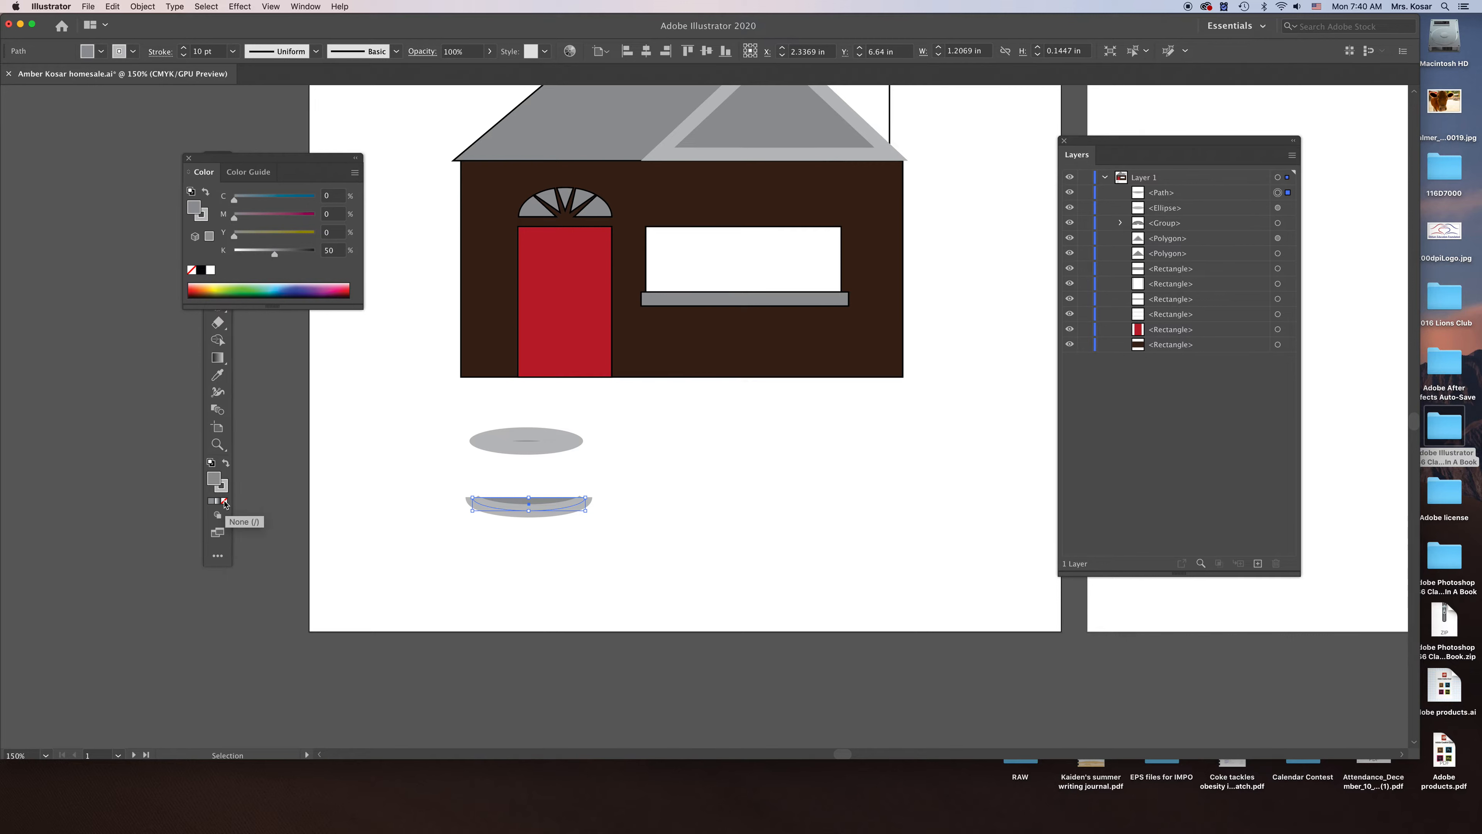
left_click(226, 502)
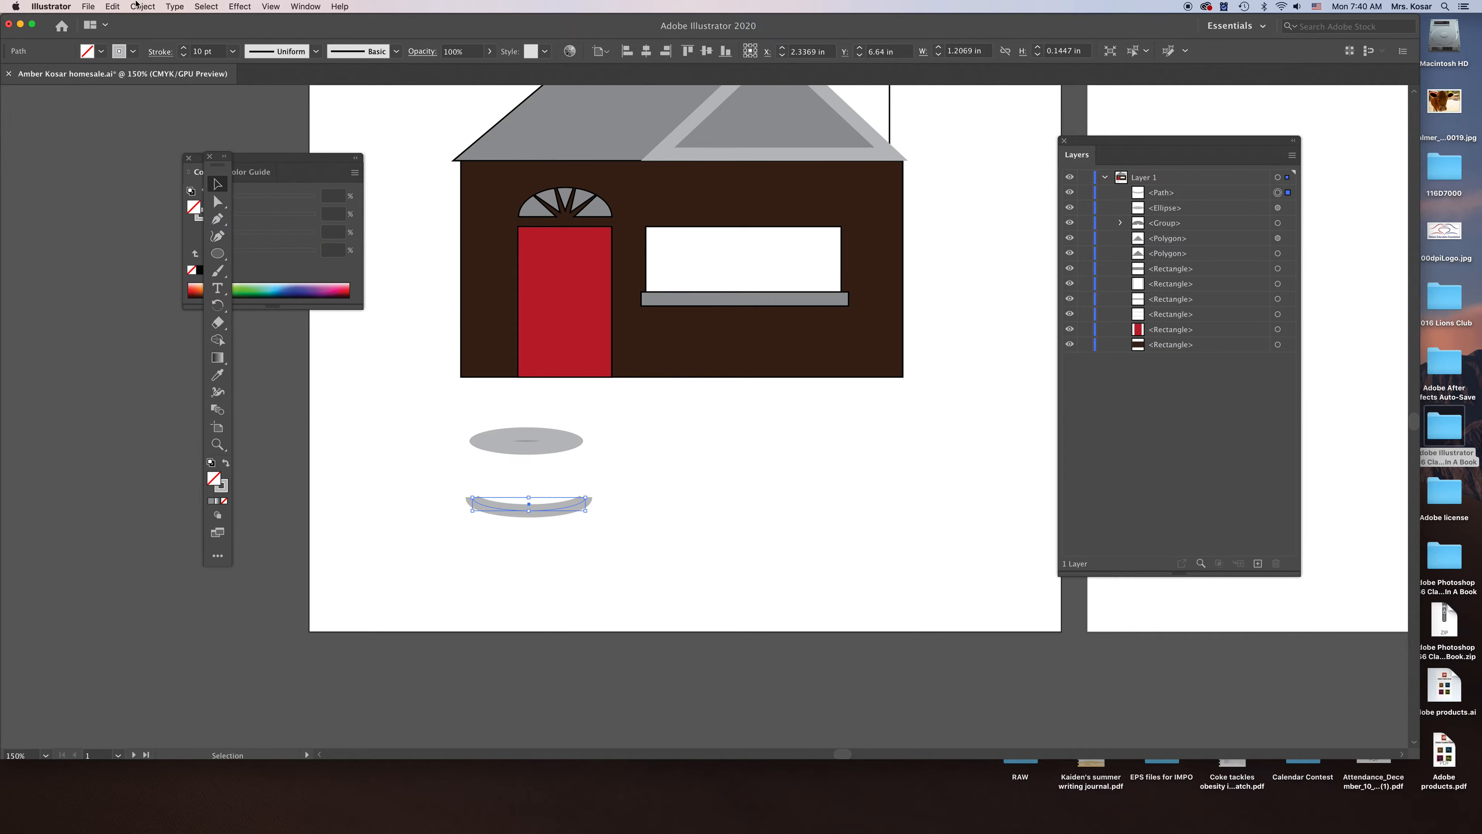
left_click(101, 54)
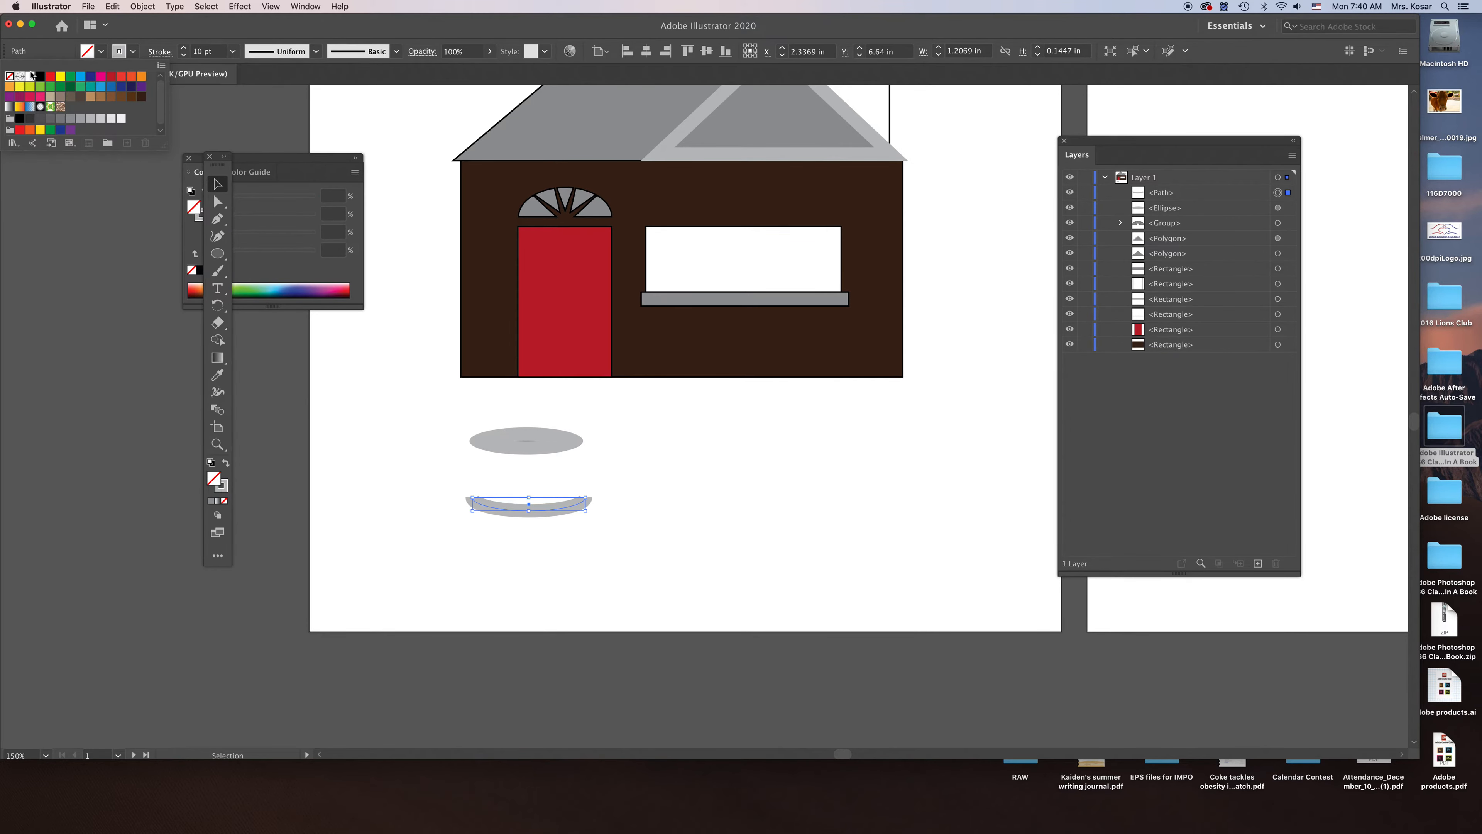
left_click(10, 77)
left_click(389, 350)
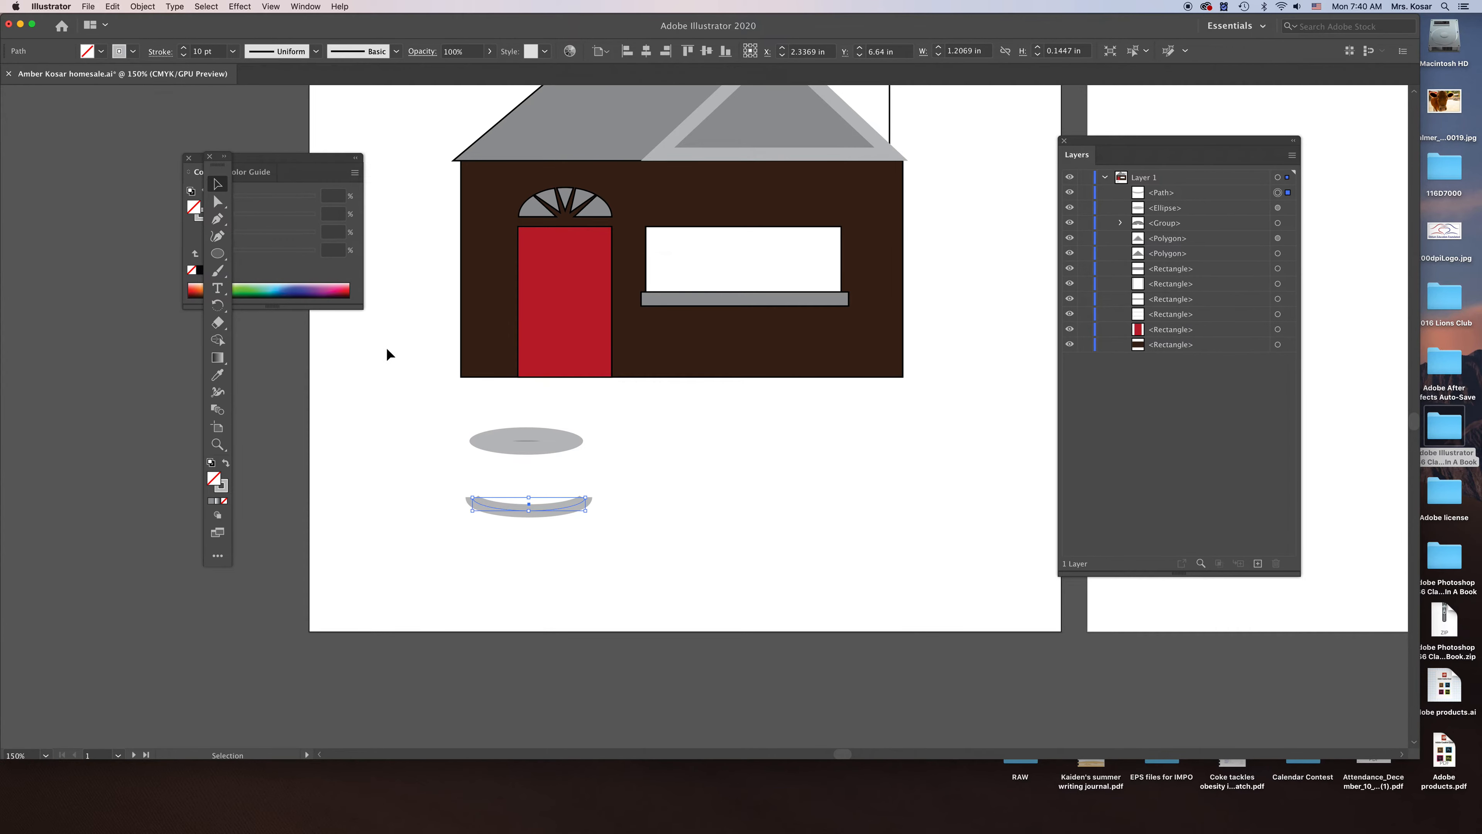
left_click(276, 158)
left_click(188, 159)
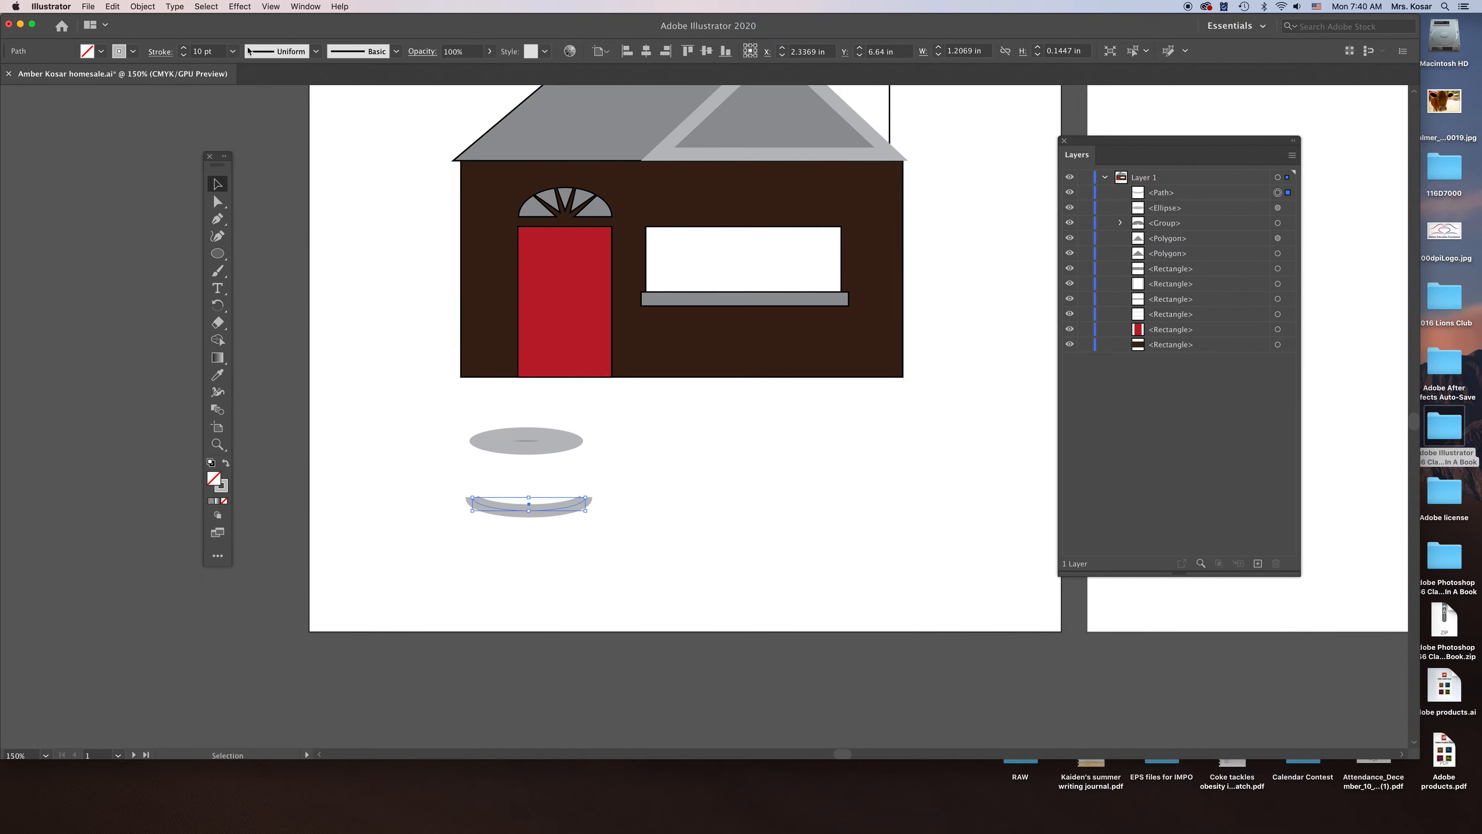
Step: Reduce the arc's stroke weight to 1 pt
left_click(184, 56)
left_click(183, 55)
left_click(183, 55)
left_click(184, 56)
left_click(183, 55)
left_click(183, 56)
left_click(184, 55)
left_click(184, 55)
left_click(183, 56)
left_click(617, 476)
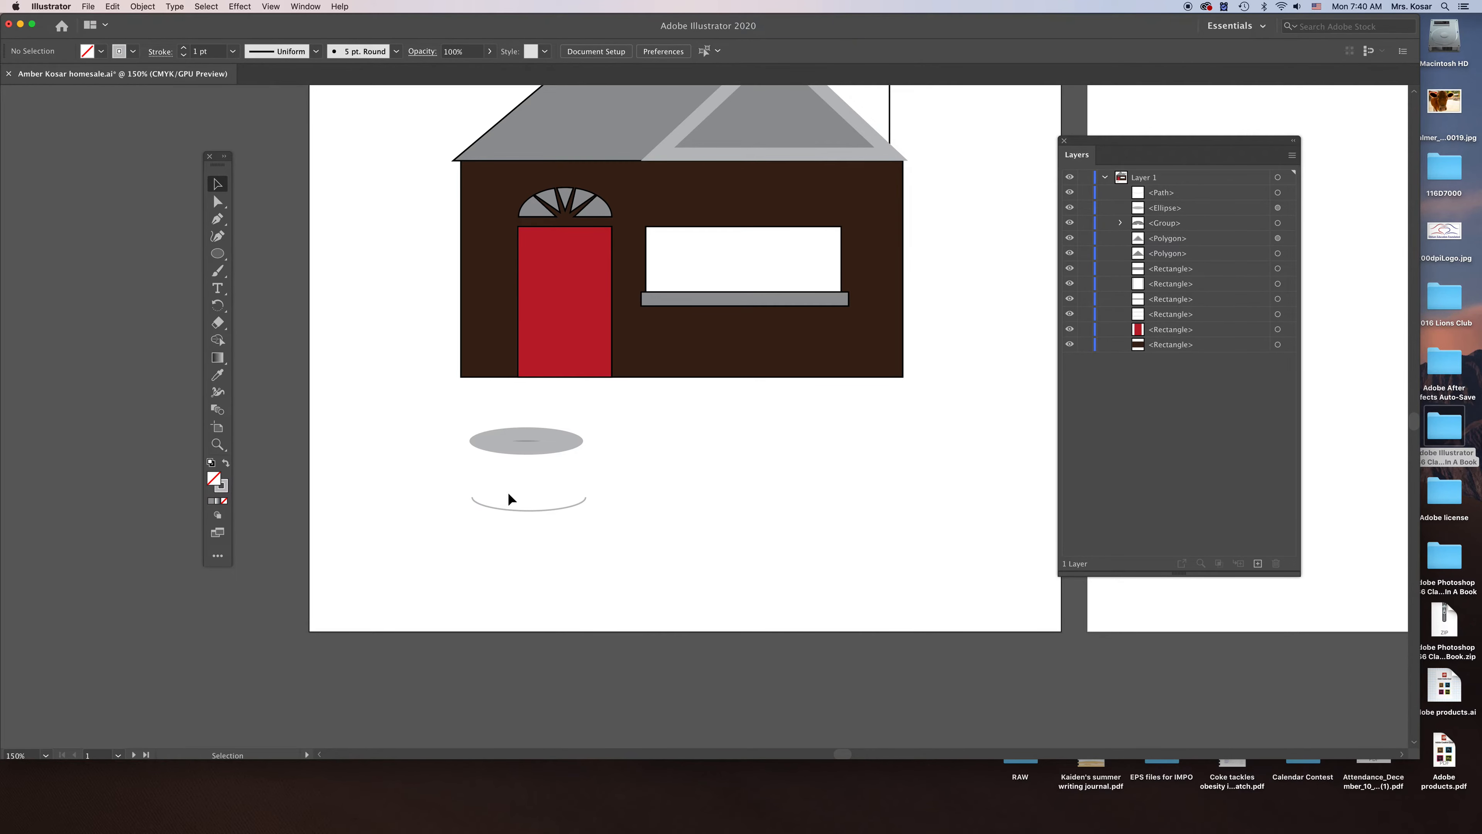
Step: Narrow the arc evenly about its center to a width of about 0.72 in, keeping its height
left_click(556, 509)
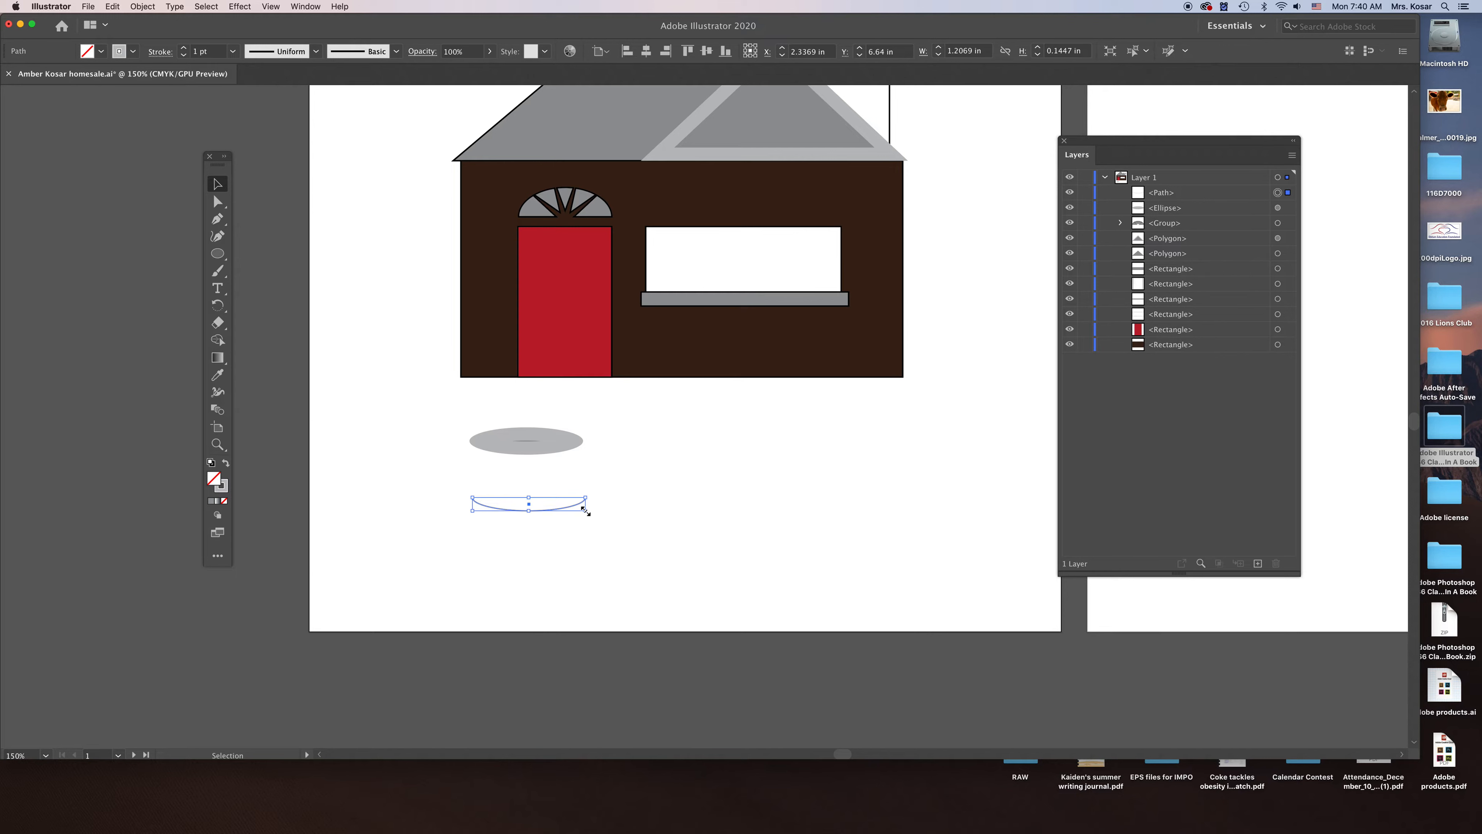
left_click_drag(585, 509, 564, 514)
left_click(689, 504)
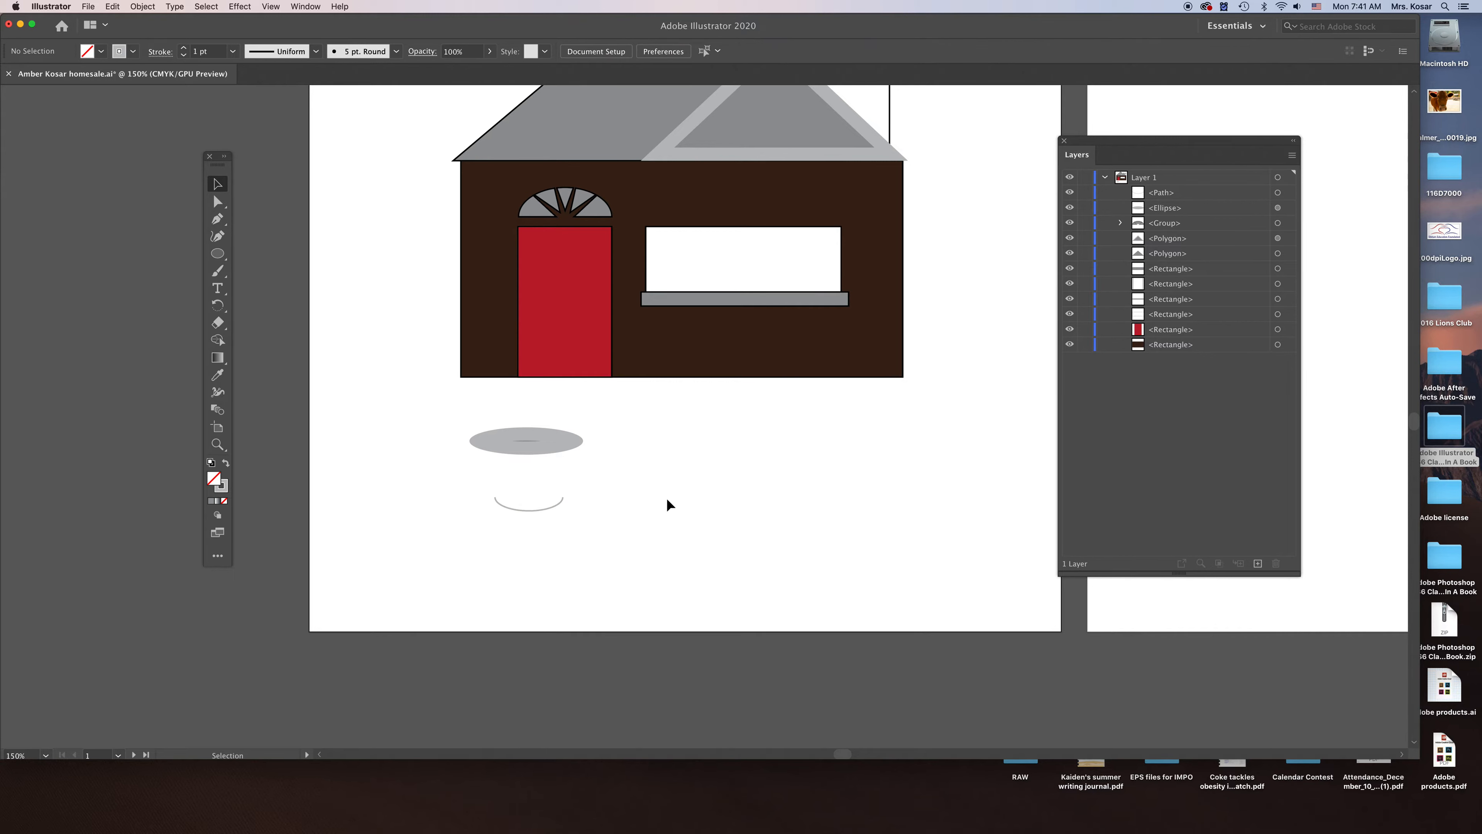
Step: Align the arc and the ellipse on their horizontal centers, centered on the artboard
left_click(543, 510)
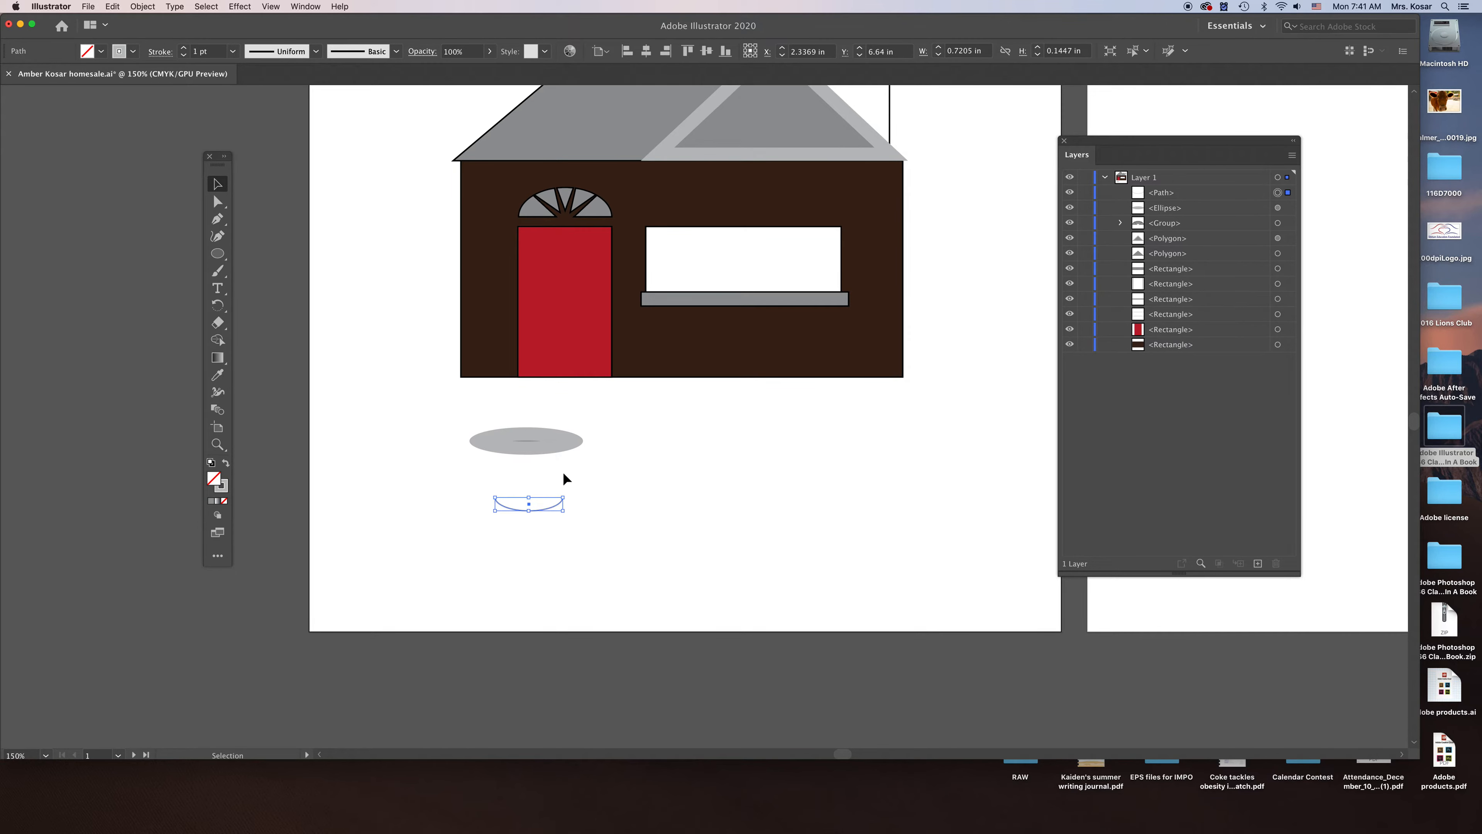
left_click(549, 439, "shift")
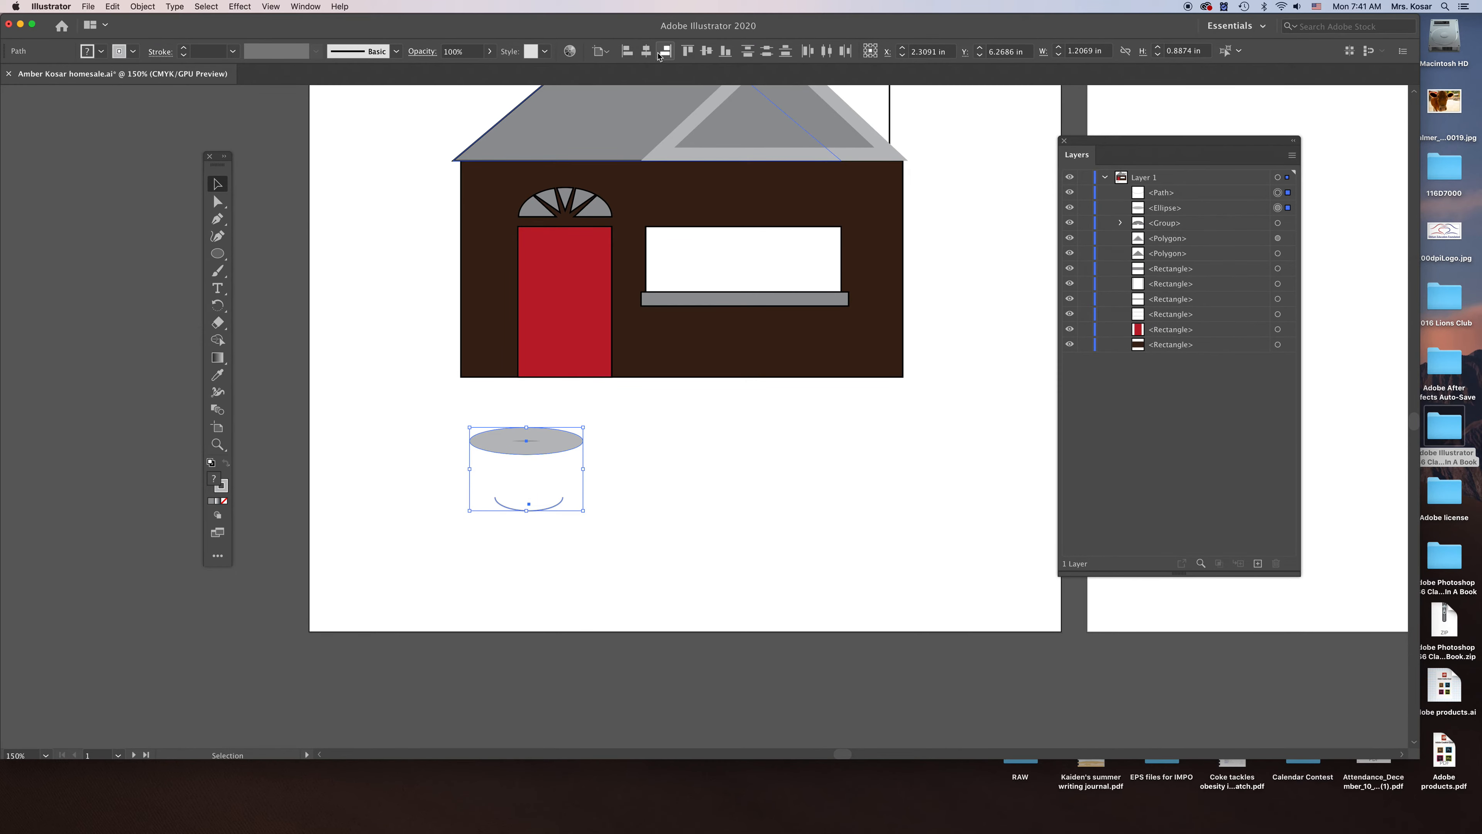
left_click(647, 51)
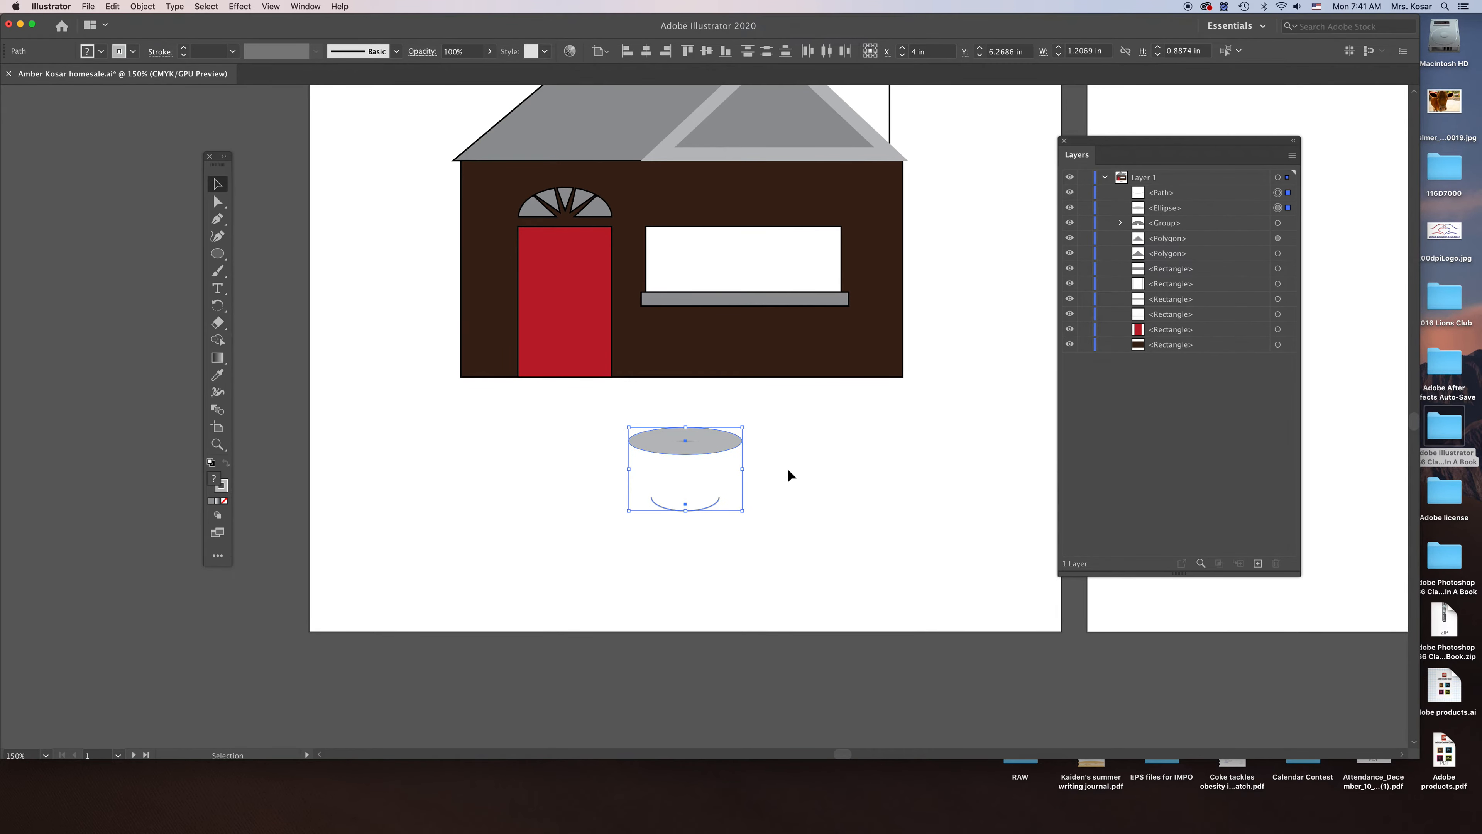
left_click(818, 485)
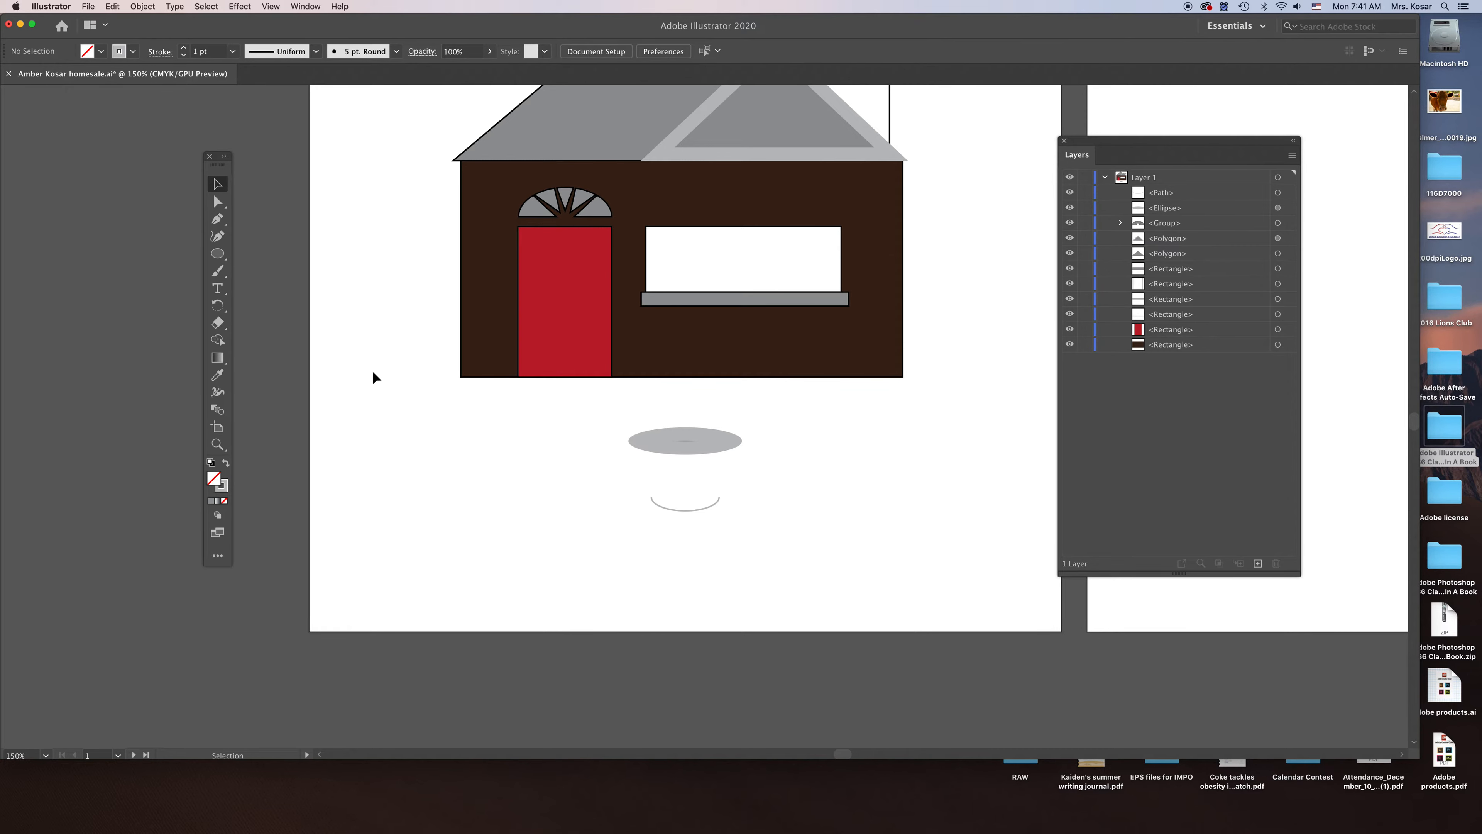
Step: Draw two slanted line segments joining the arc's end anchors to the ellipse's left and right ends
left_click(219, 254)
left_click_drag(221, 257, 299, 327)
key("backslash")
key("super+equal")
key("super+equal")
key("super+equal")
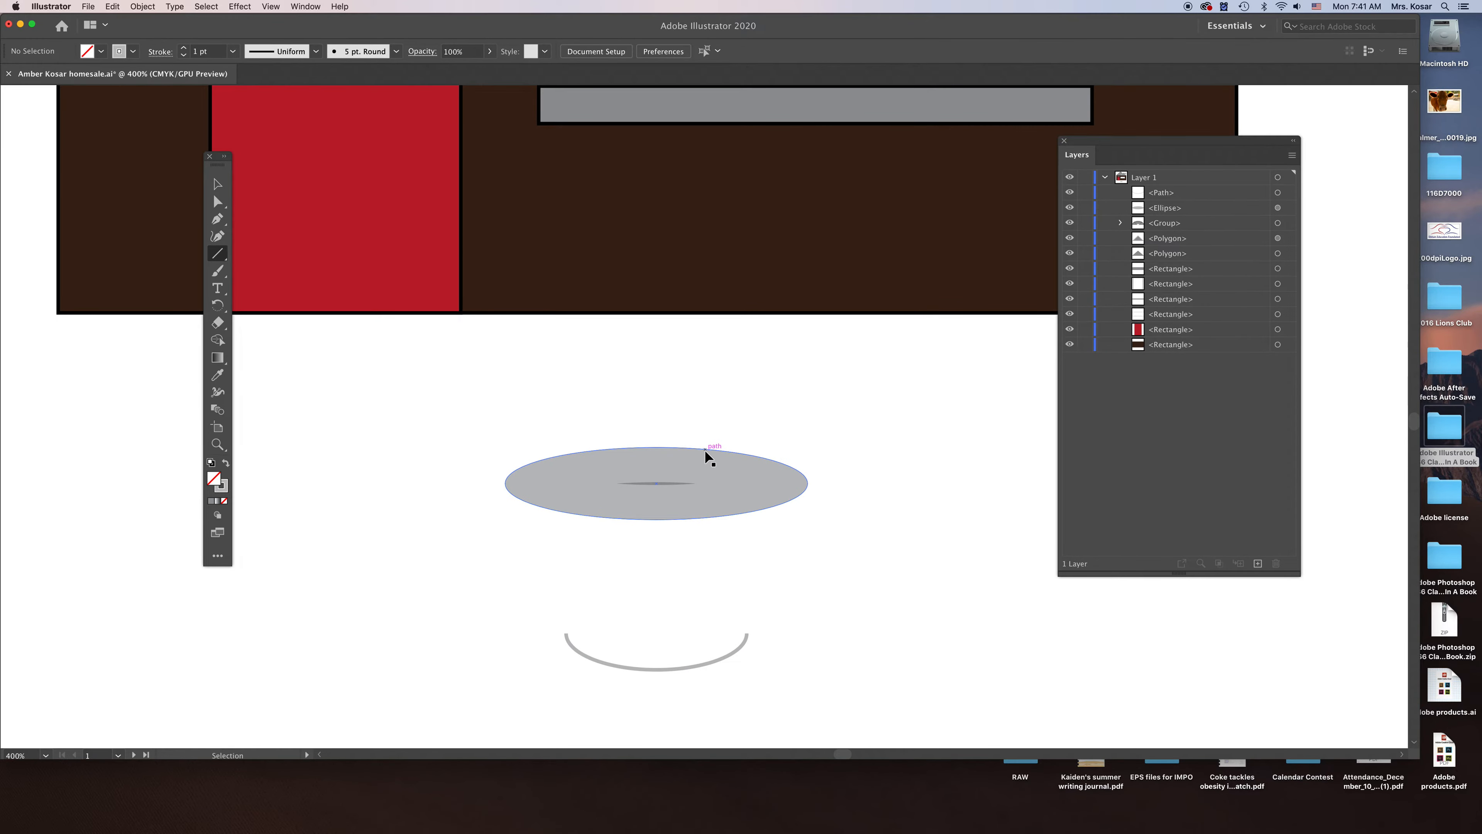
key("super+equal")
left_click_drag(734, 574, 731, 301)
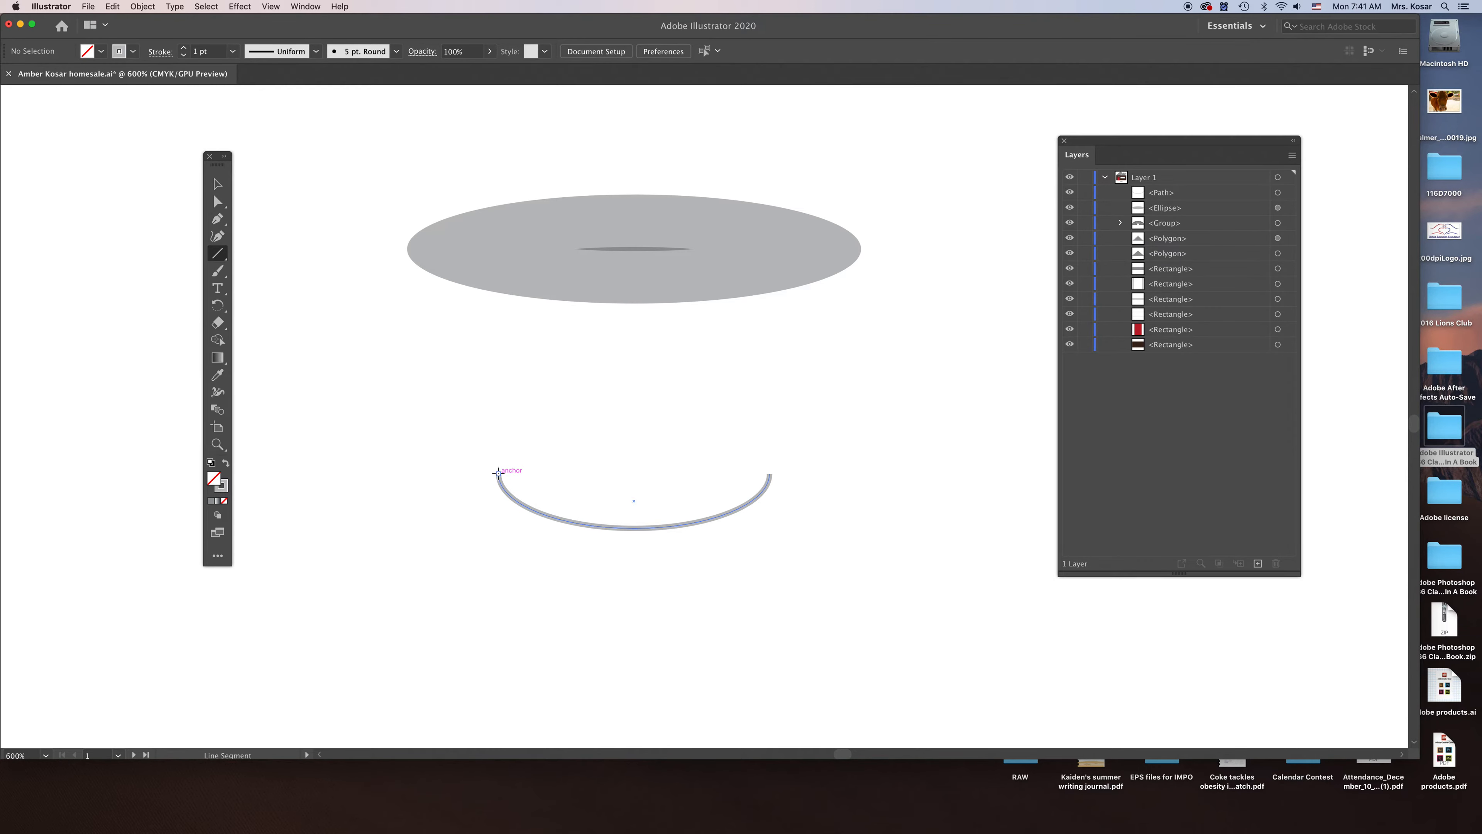
left_click_drag(498, 473, 407, 247)
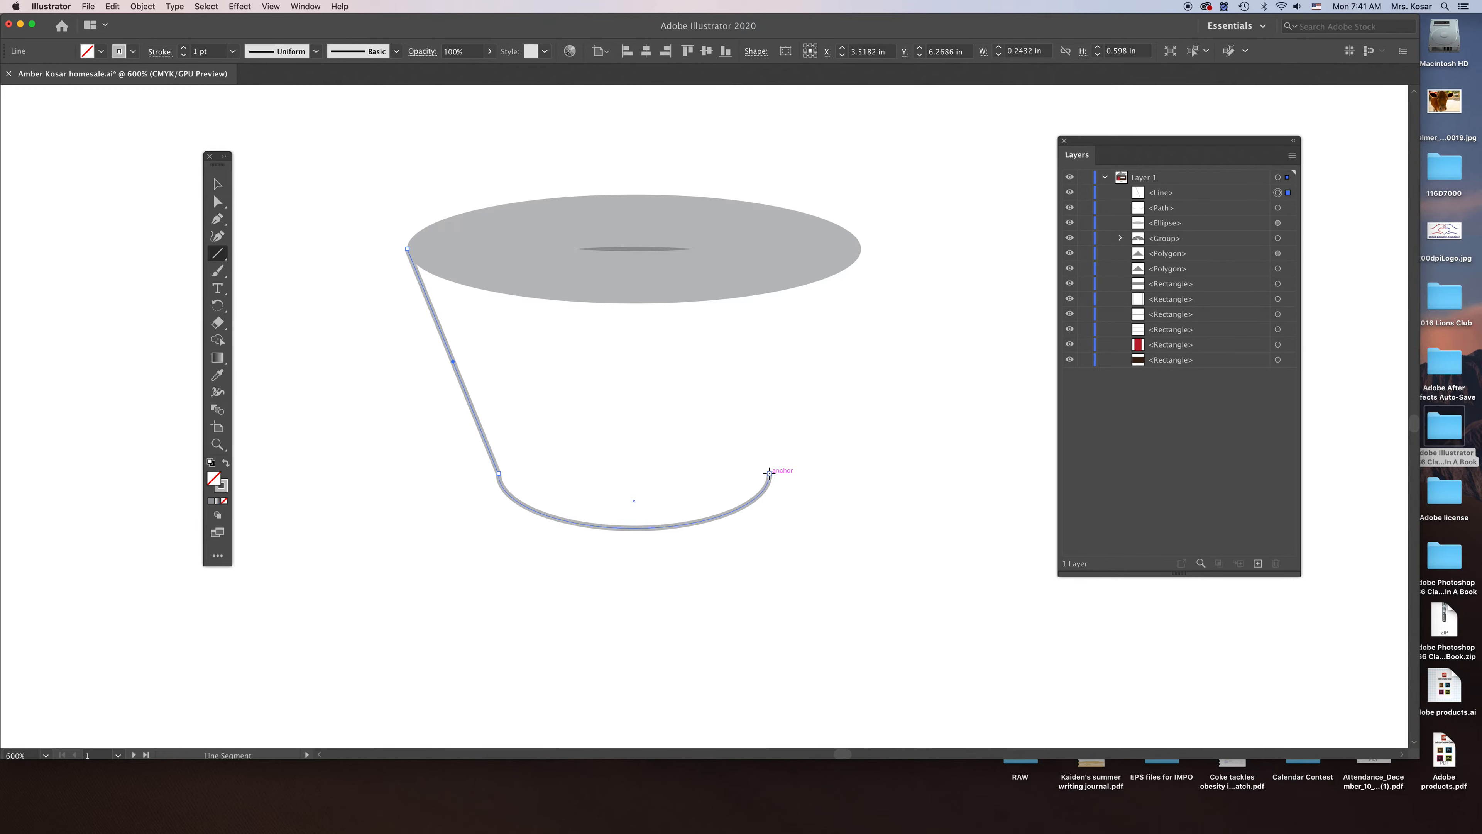
mouse_move(769, 473)
left_mouse_down()
mouse_move(874, 254)
mouse_move(861, 248)
left_mouse_up()
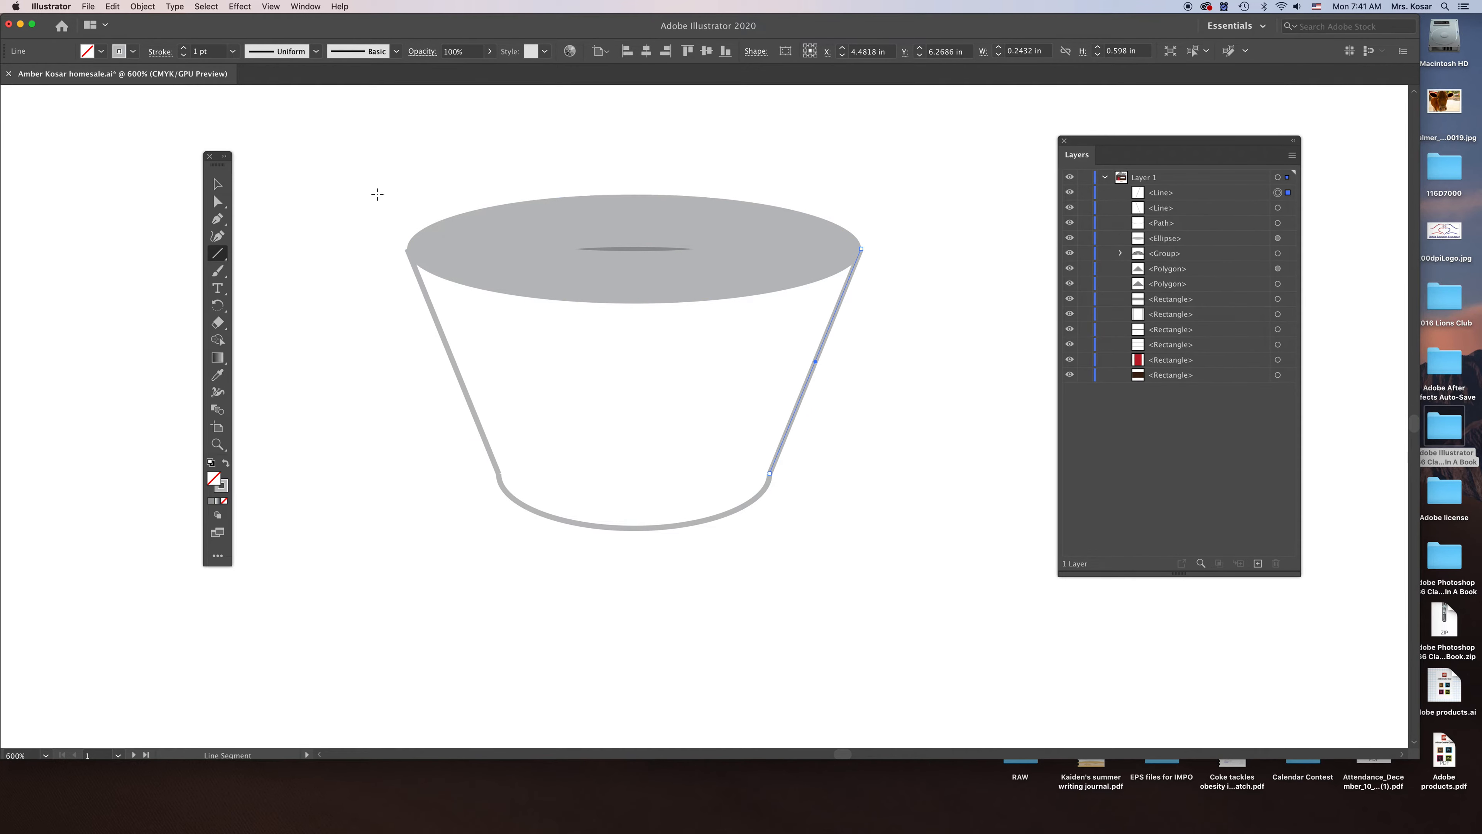
Step: Join the lower end anchor of the pot's right side line to the arc's right end anchor
left_click(217, 202)
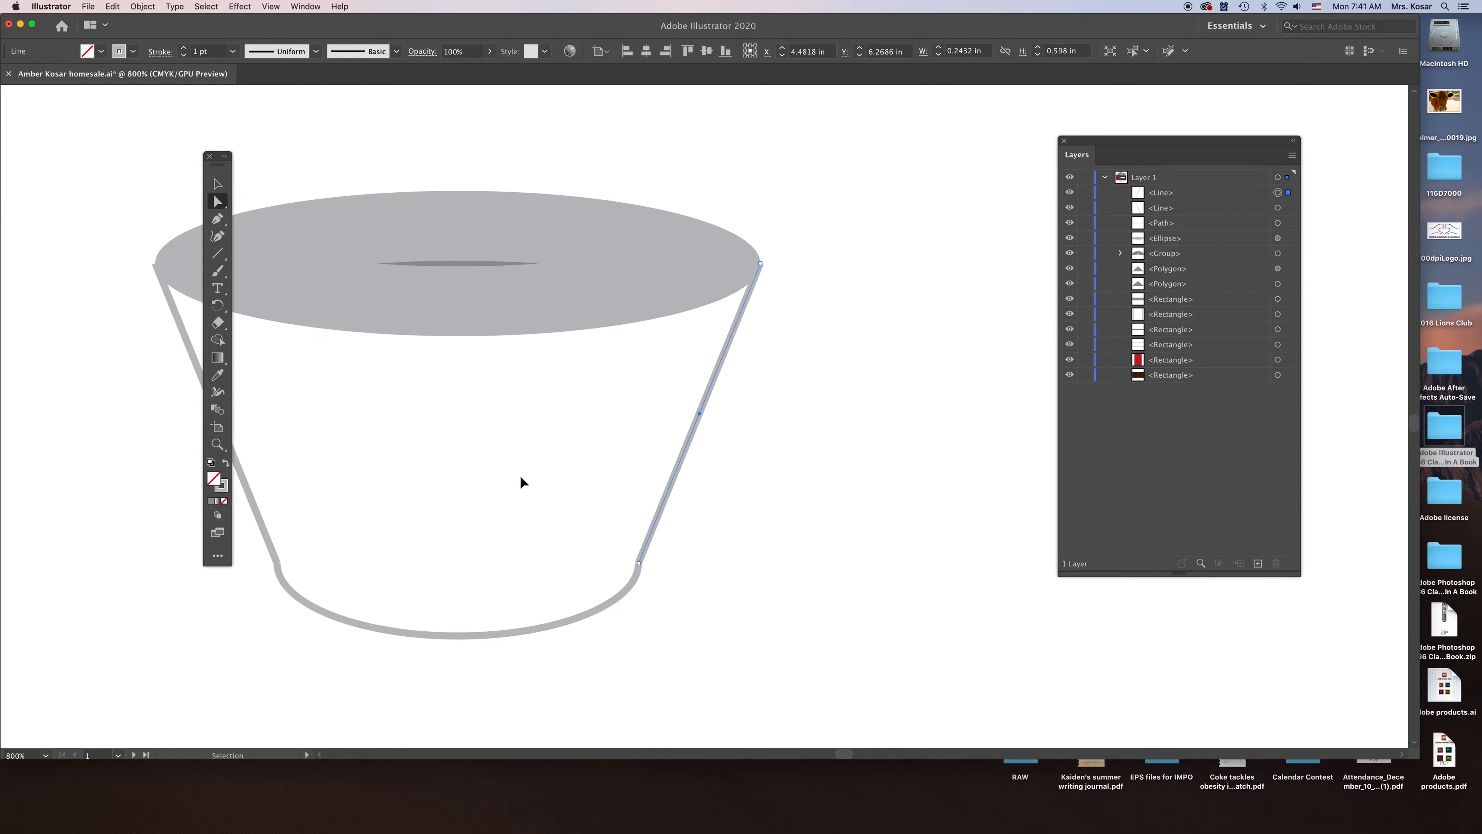
key("super+equal")
key("super+equal")
key("super+equal")
left_click_drag(497, 682, 572, 414)
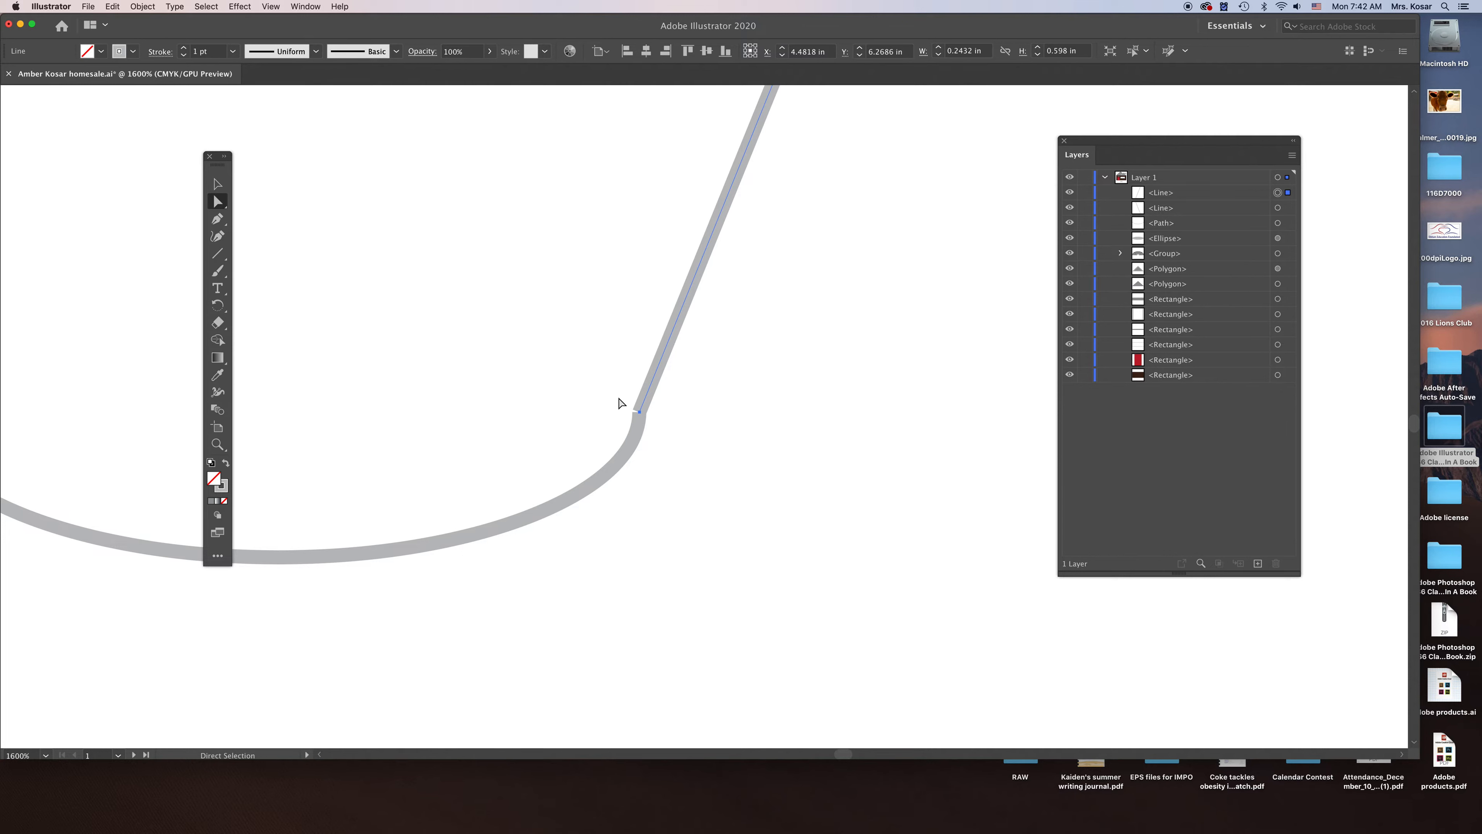
left_click_drag(618, 397, 665, 437)
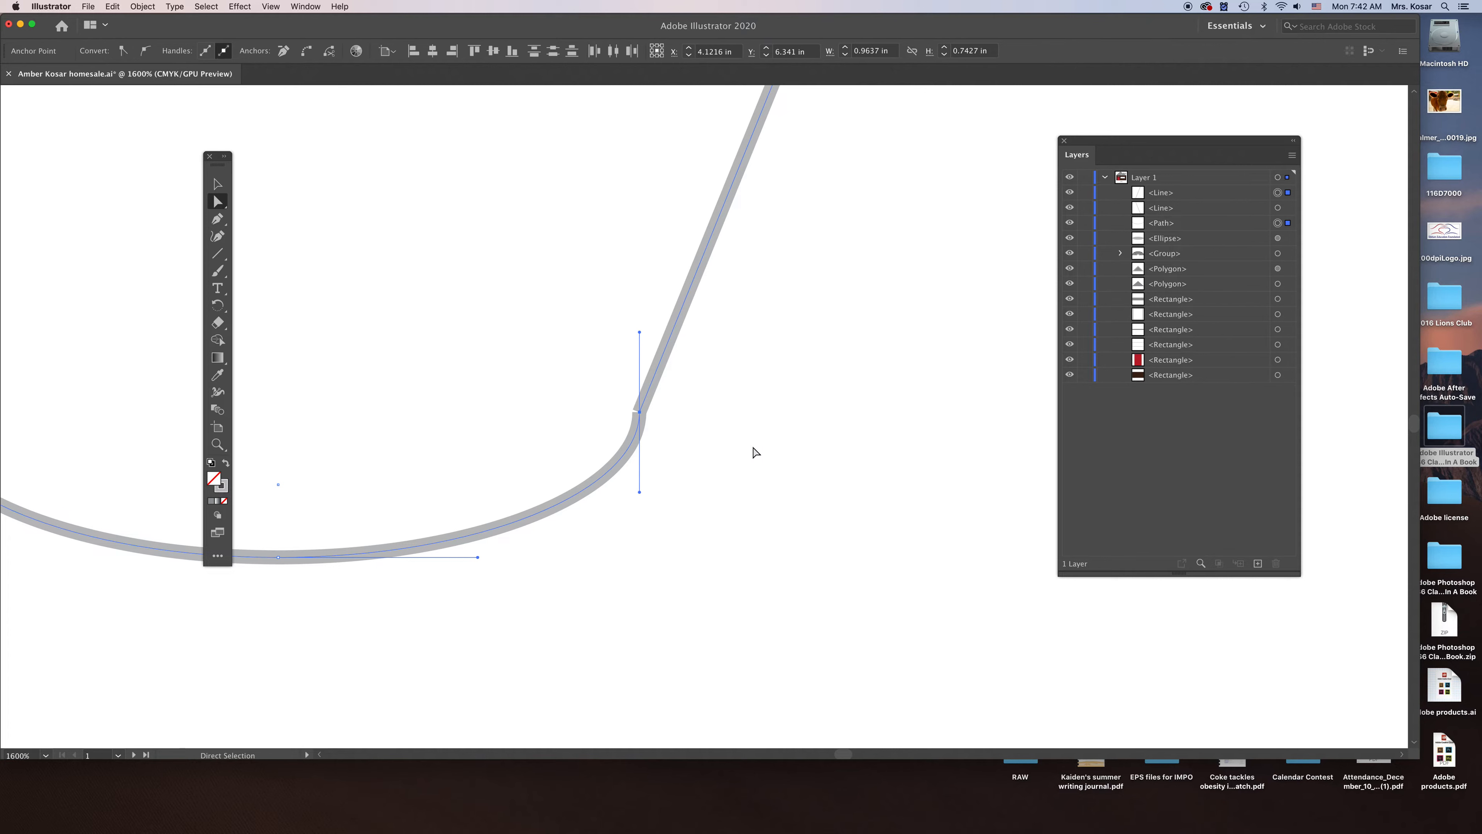
right_click(649, 419)
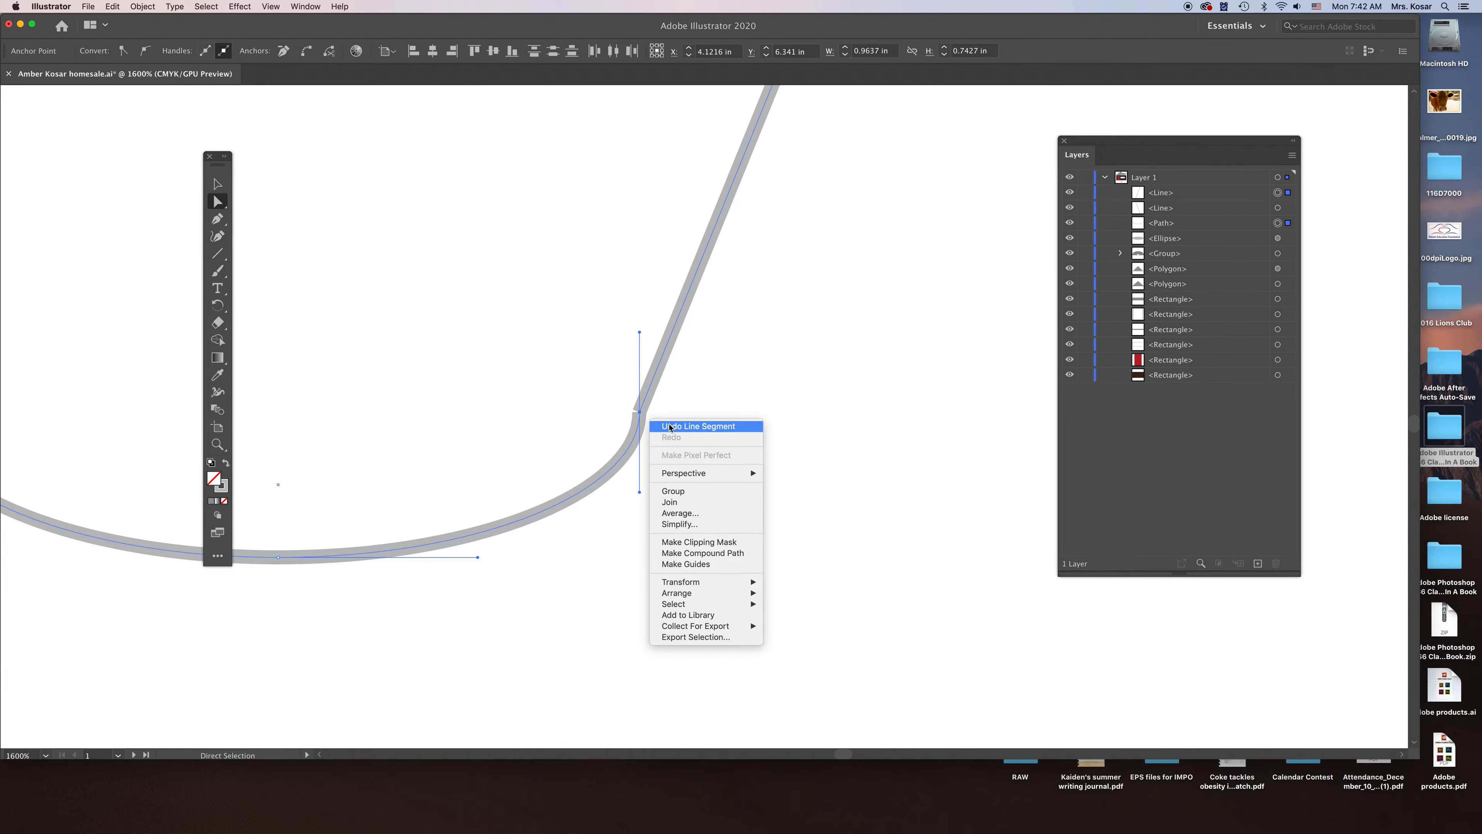
left_click(741, 500)
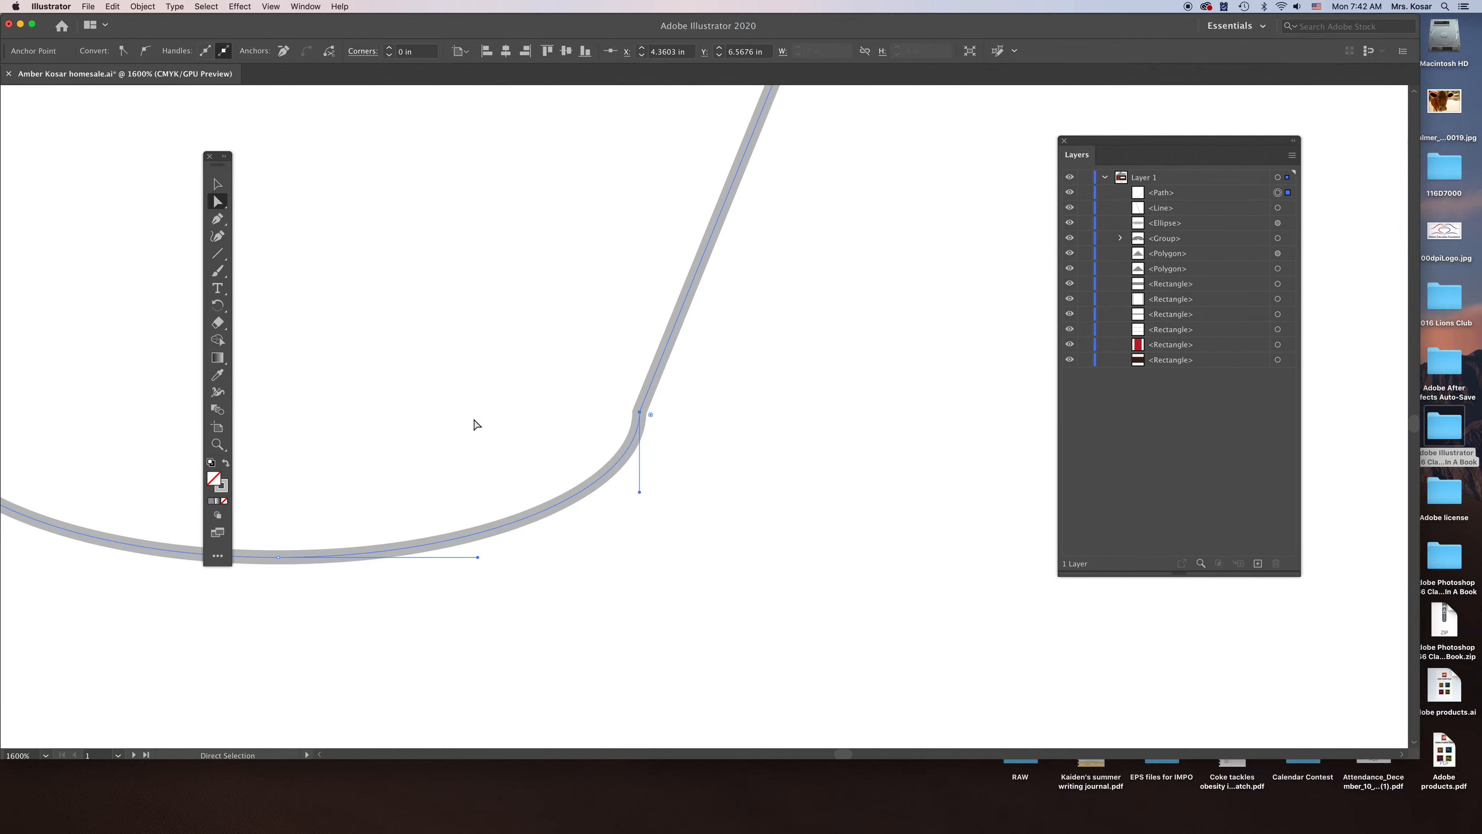
Step: Join the lower end anchor of the pot's left side line to the arc's left end anchor
left_click_drag(348, 437, 821, 403)
left_click_drag(454, 396, 552, 425)
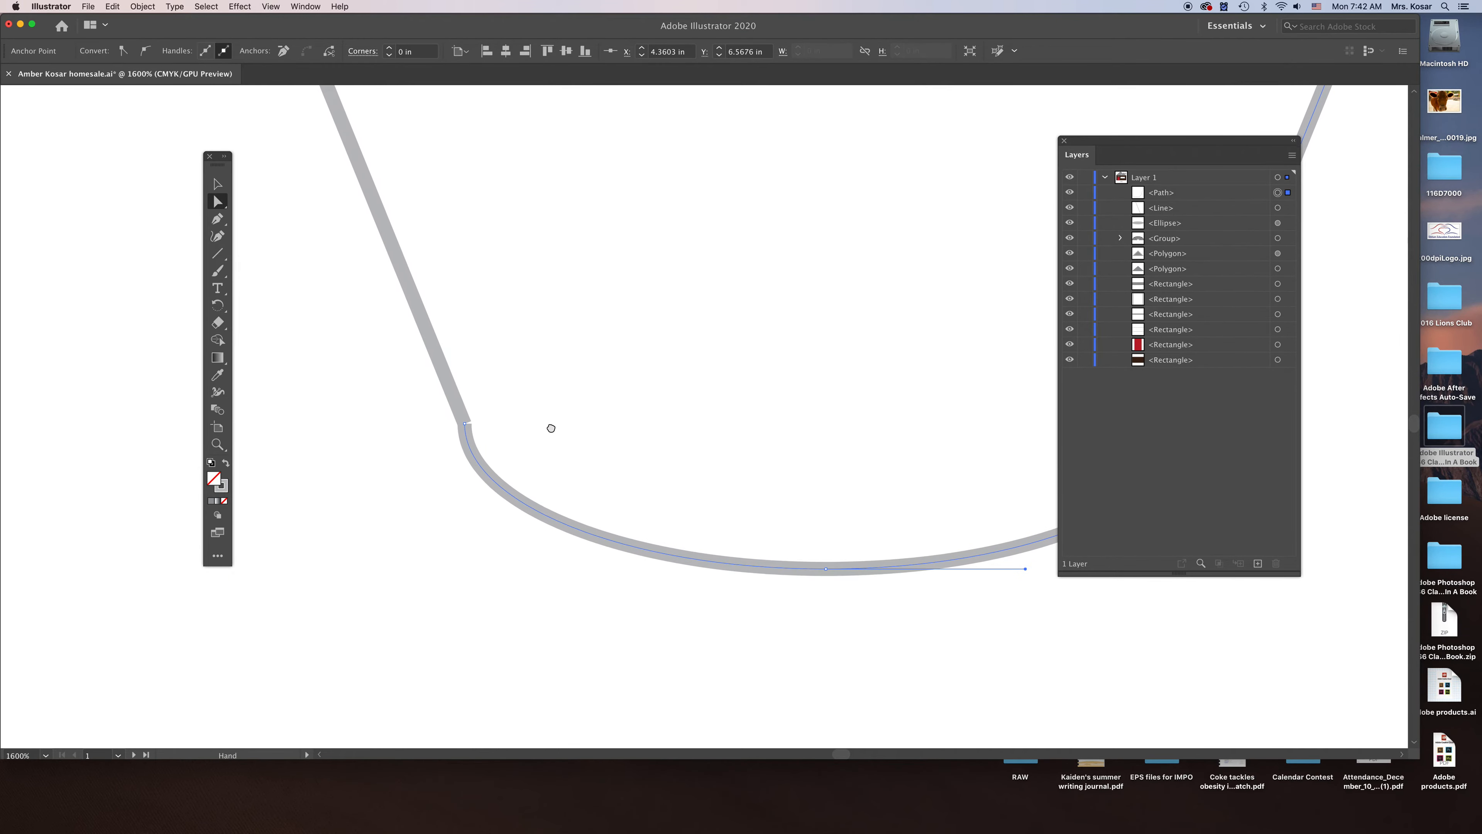
left_click_drag(453, 415, 491, 440)
left_click_drag(491, 440, 495, 442)
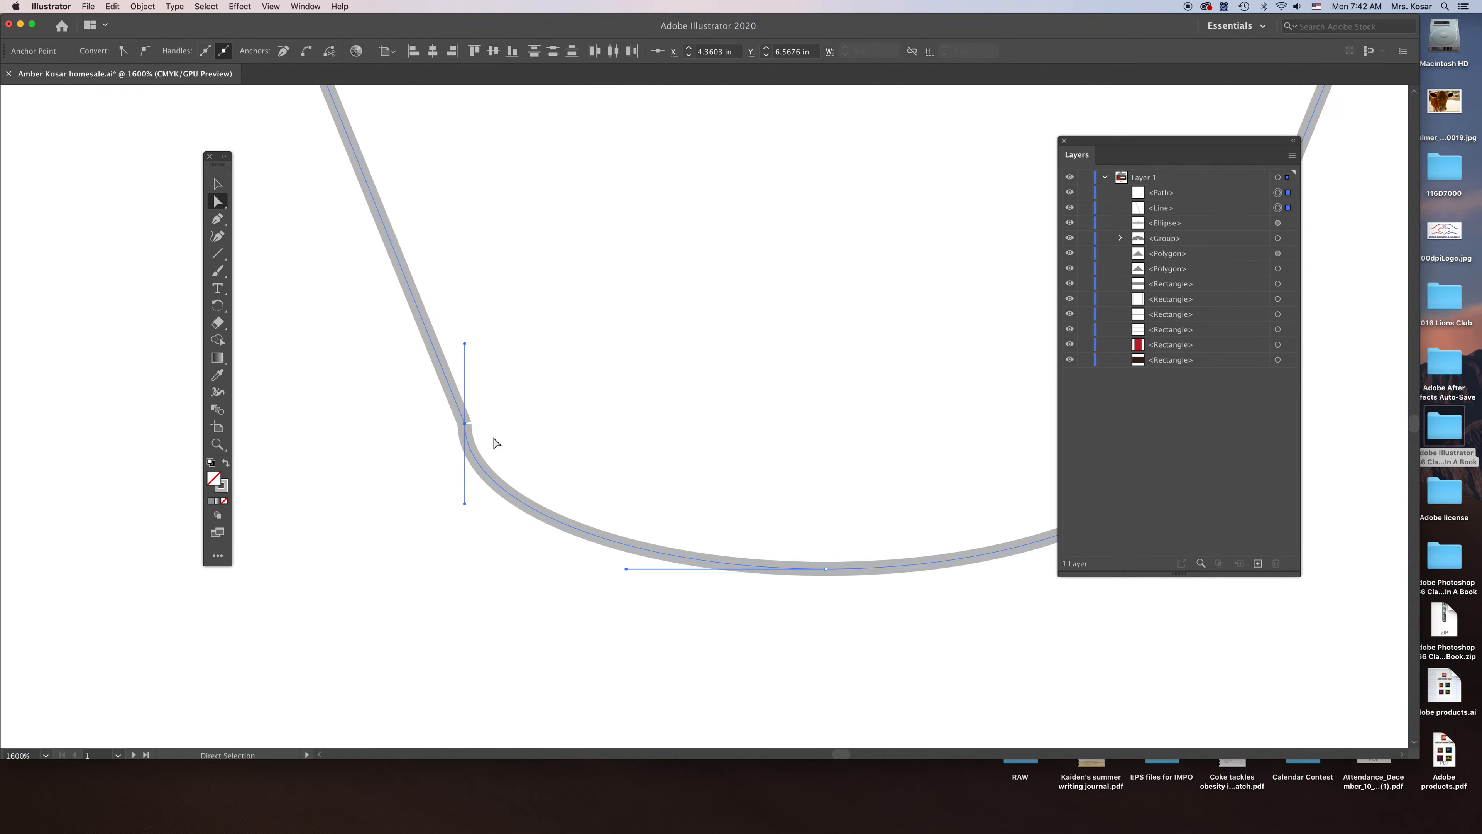
right_click(447, 428)
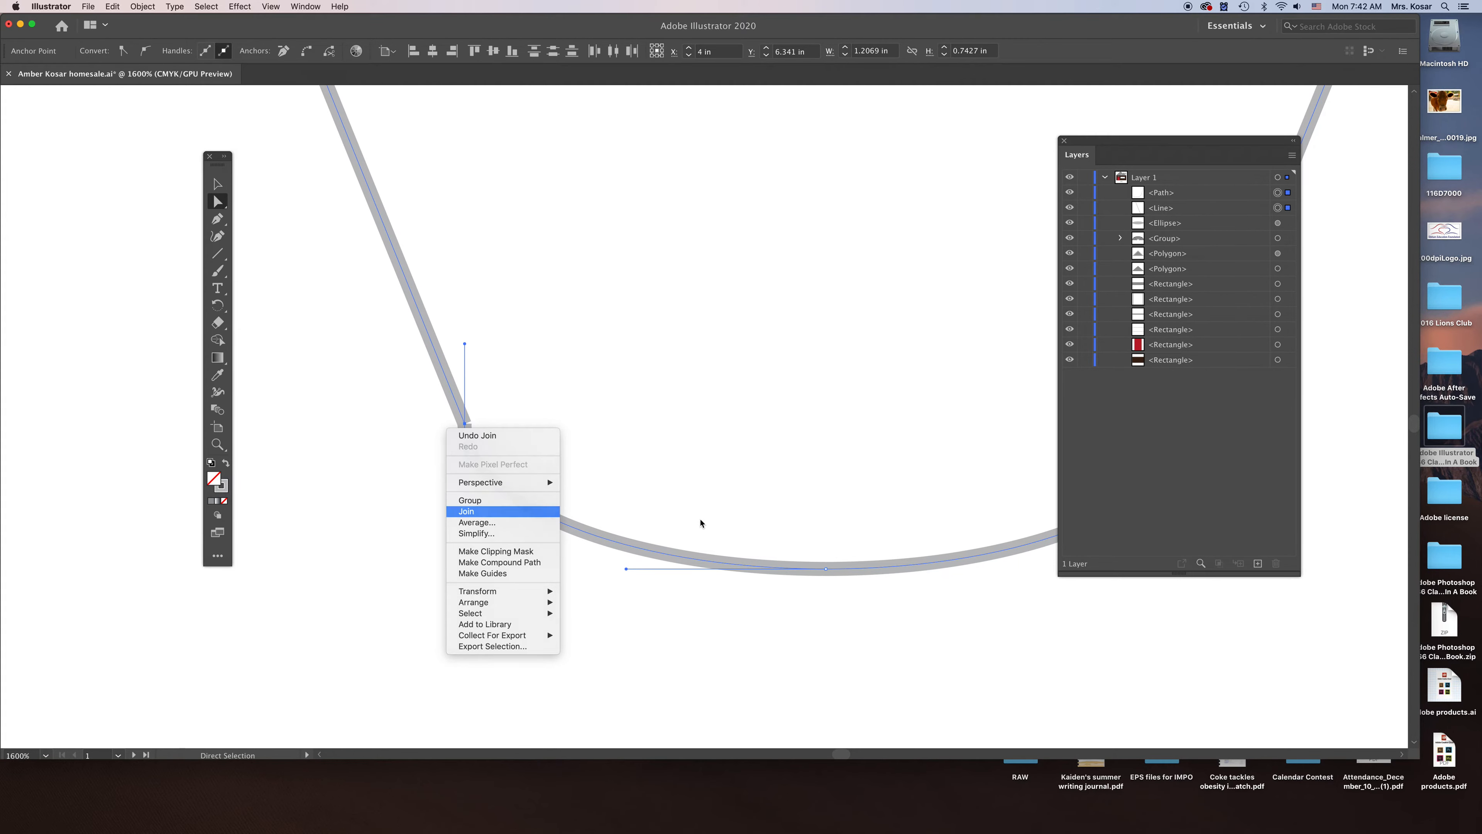
Step: Join the two upper end anchors of the pot outline to close its path across the ellipse
left_click_drag(656, 341, 649, 715)
left_click_drag(513, 459, 431, 504)
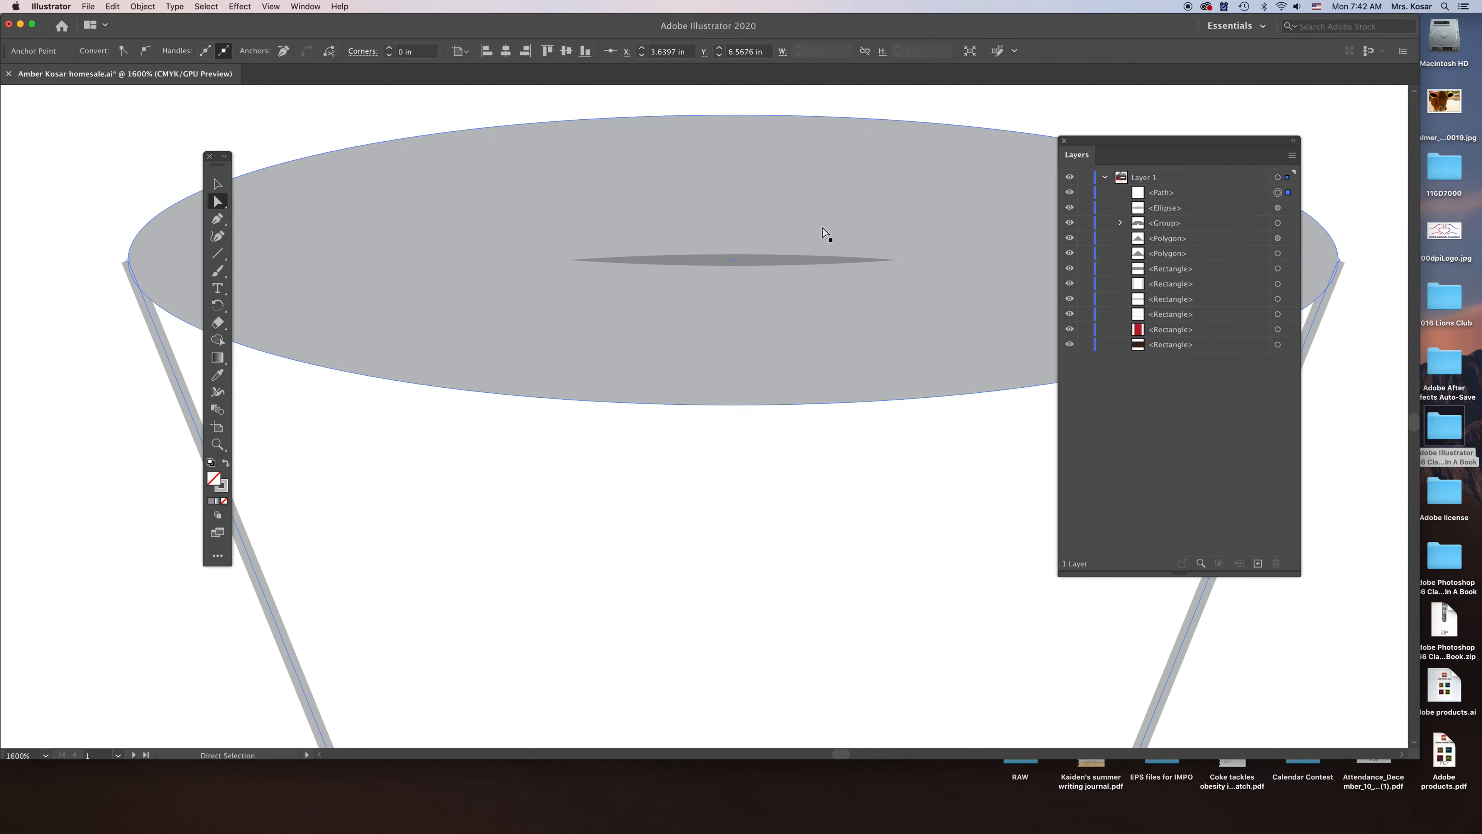
left_click(1064, 141)
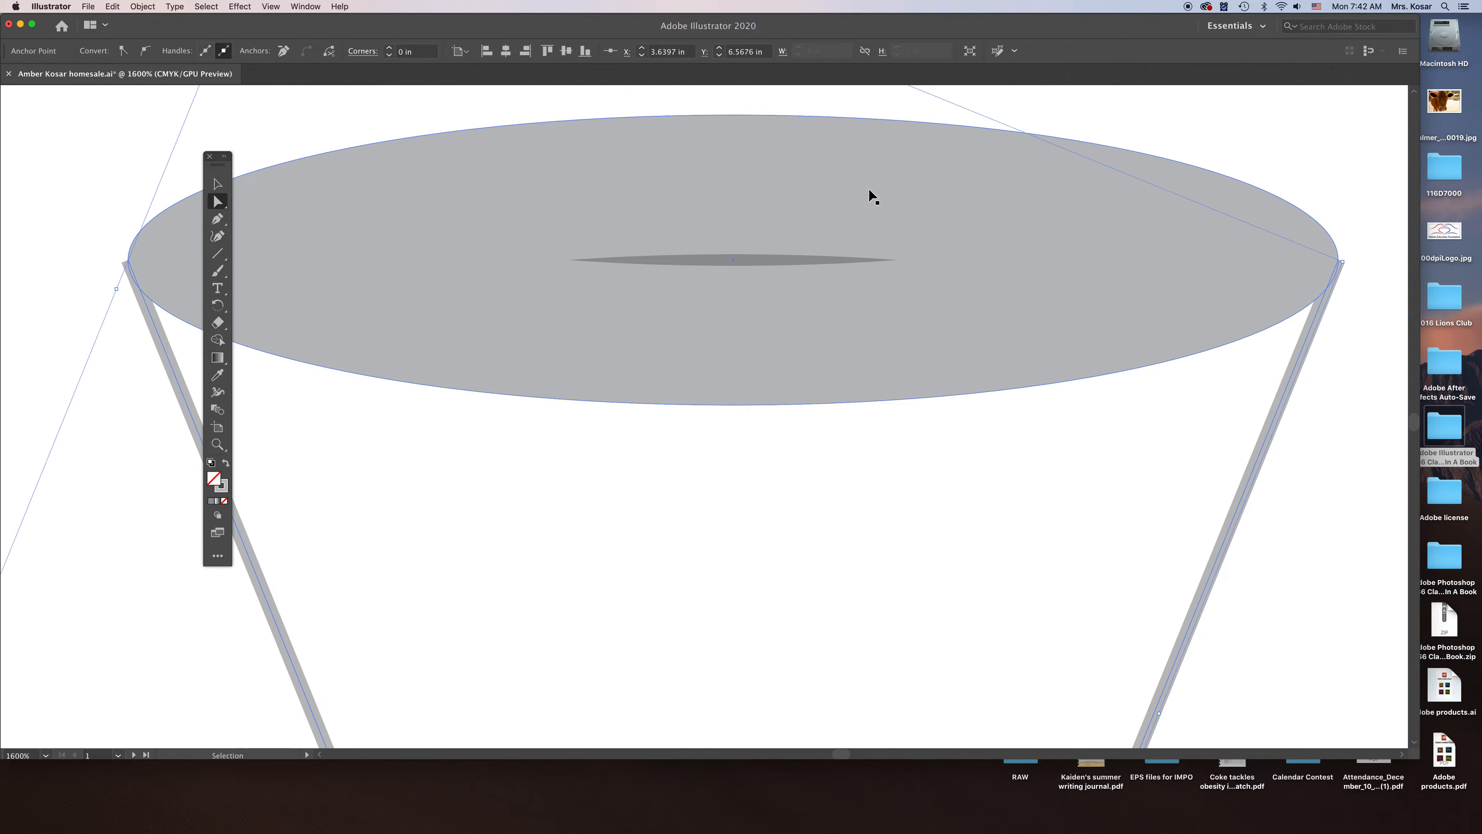
key("super+minus")
left_click_drag(877, 142, 822, 451)
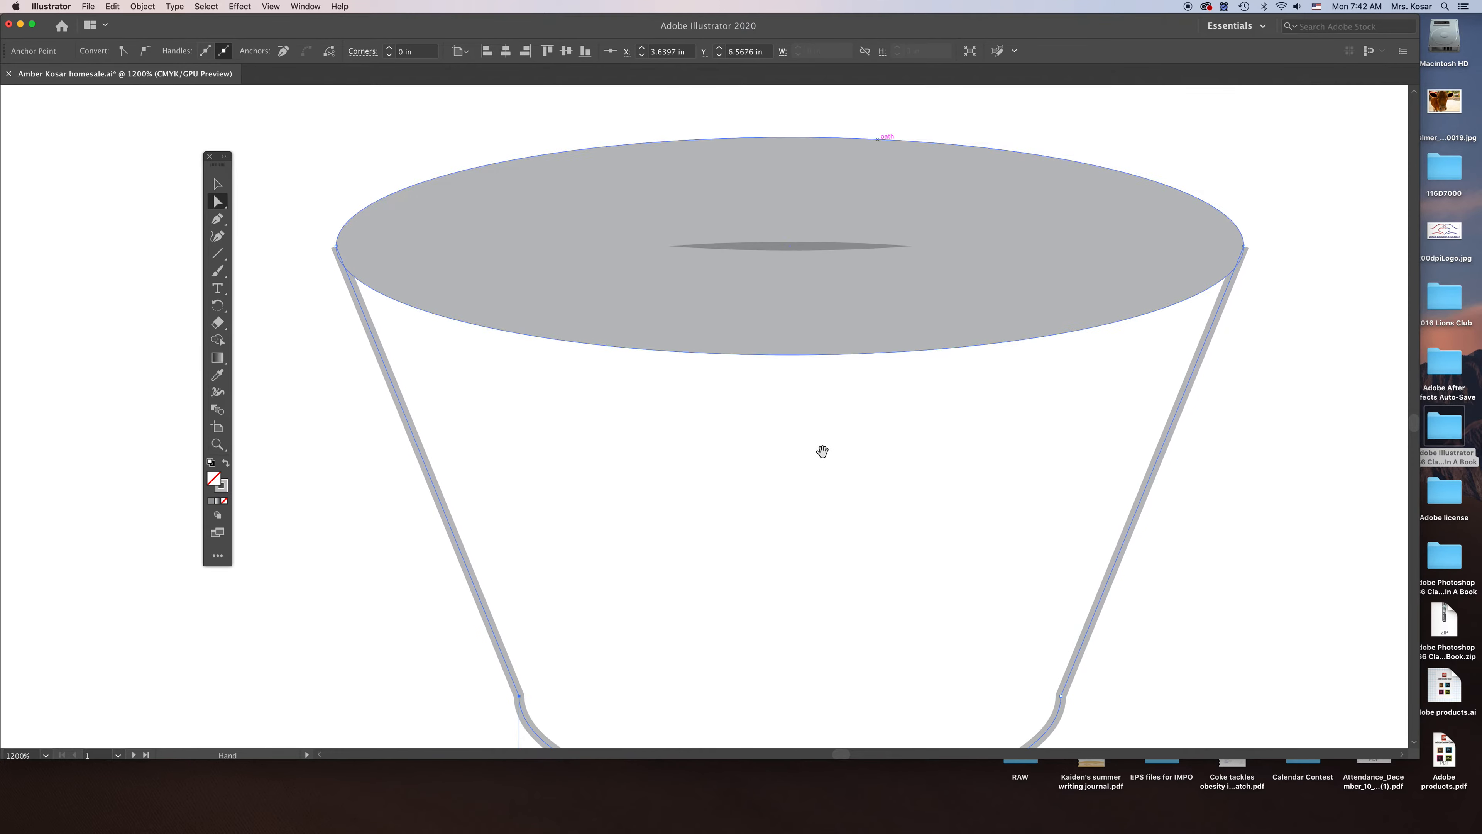
left_click(336, 248)
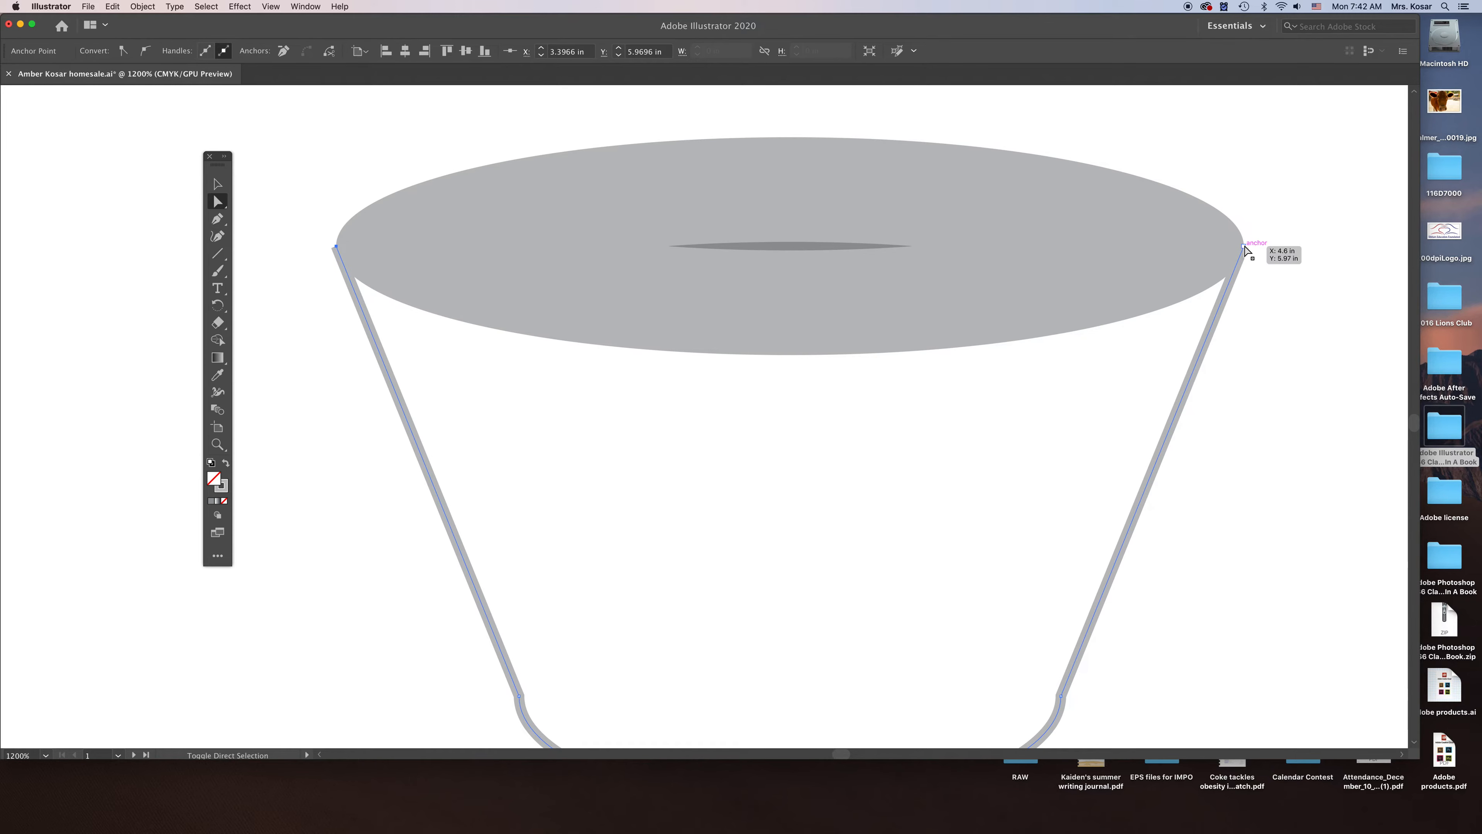
left_click(1244, 246, "shift")
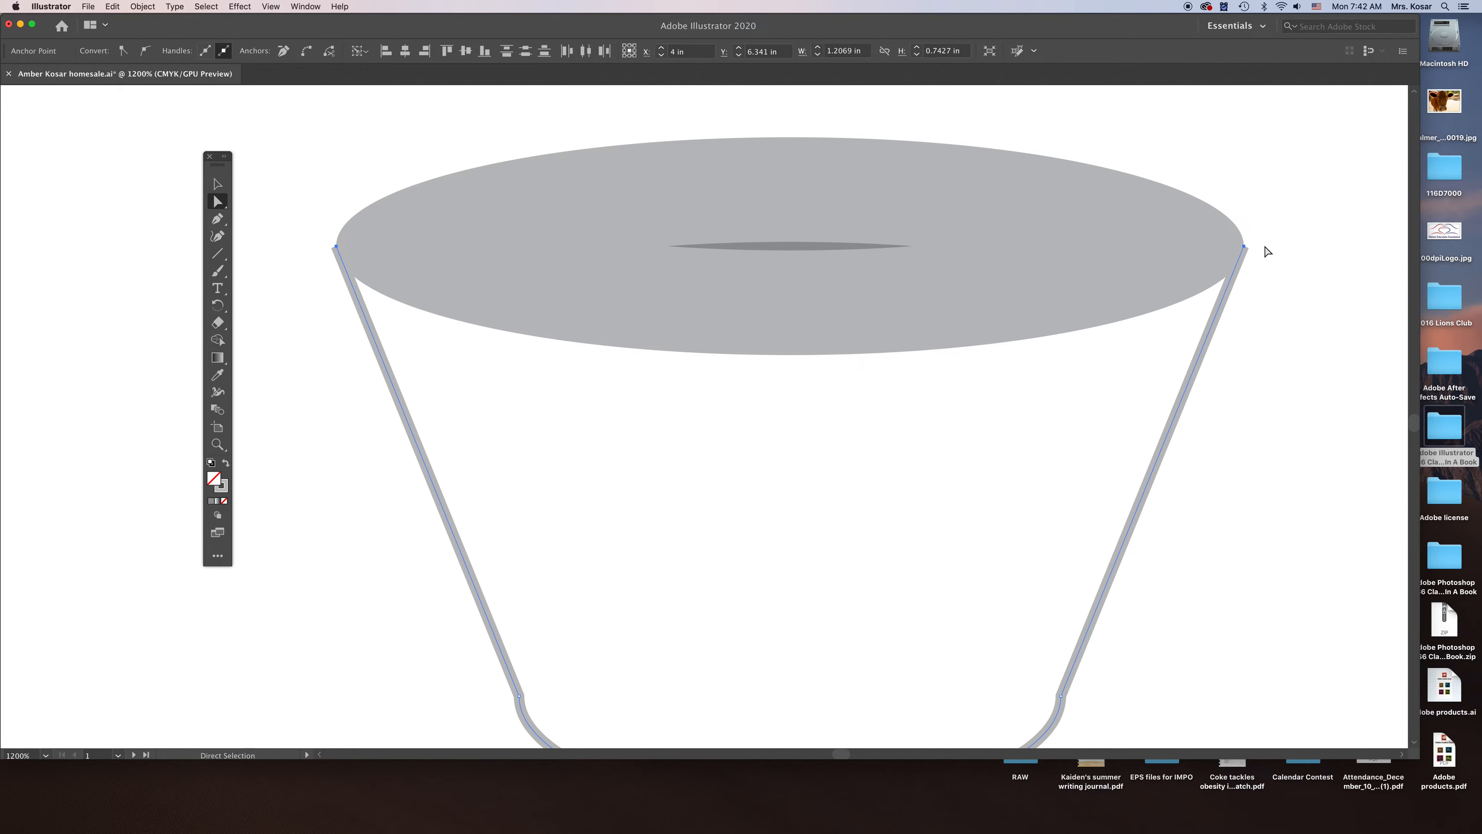
right_click(1262, 248)
left_click(1292, 343)
left_click(1316, 309)
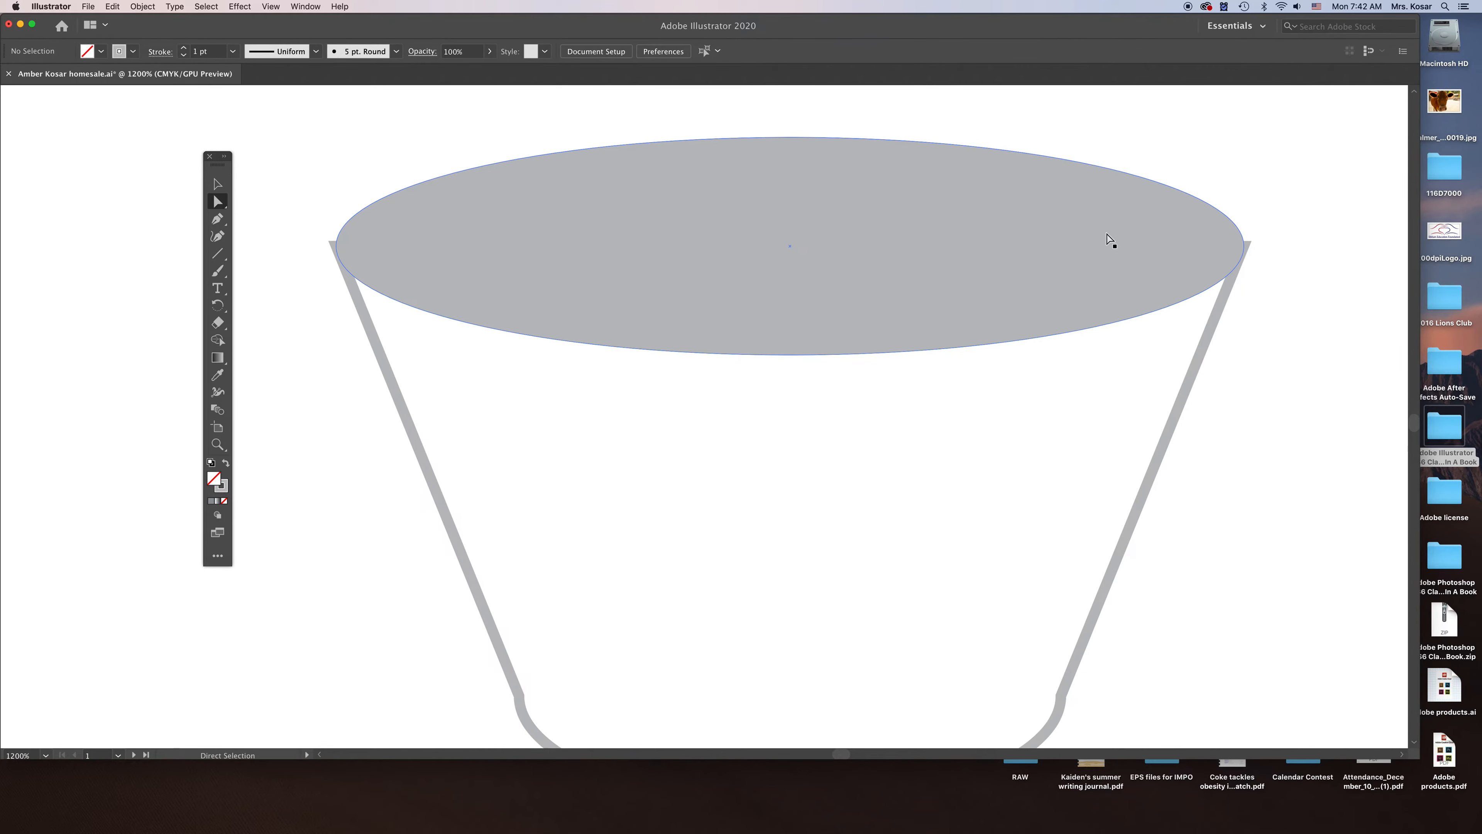
Step: Fill the closed pot body with a medium brown swatch
left_click(217, 184)
left_click(720, 255)
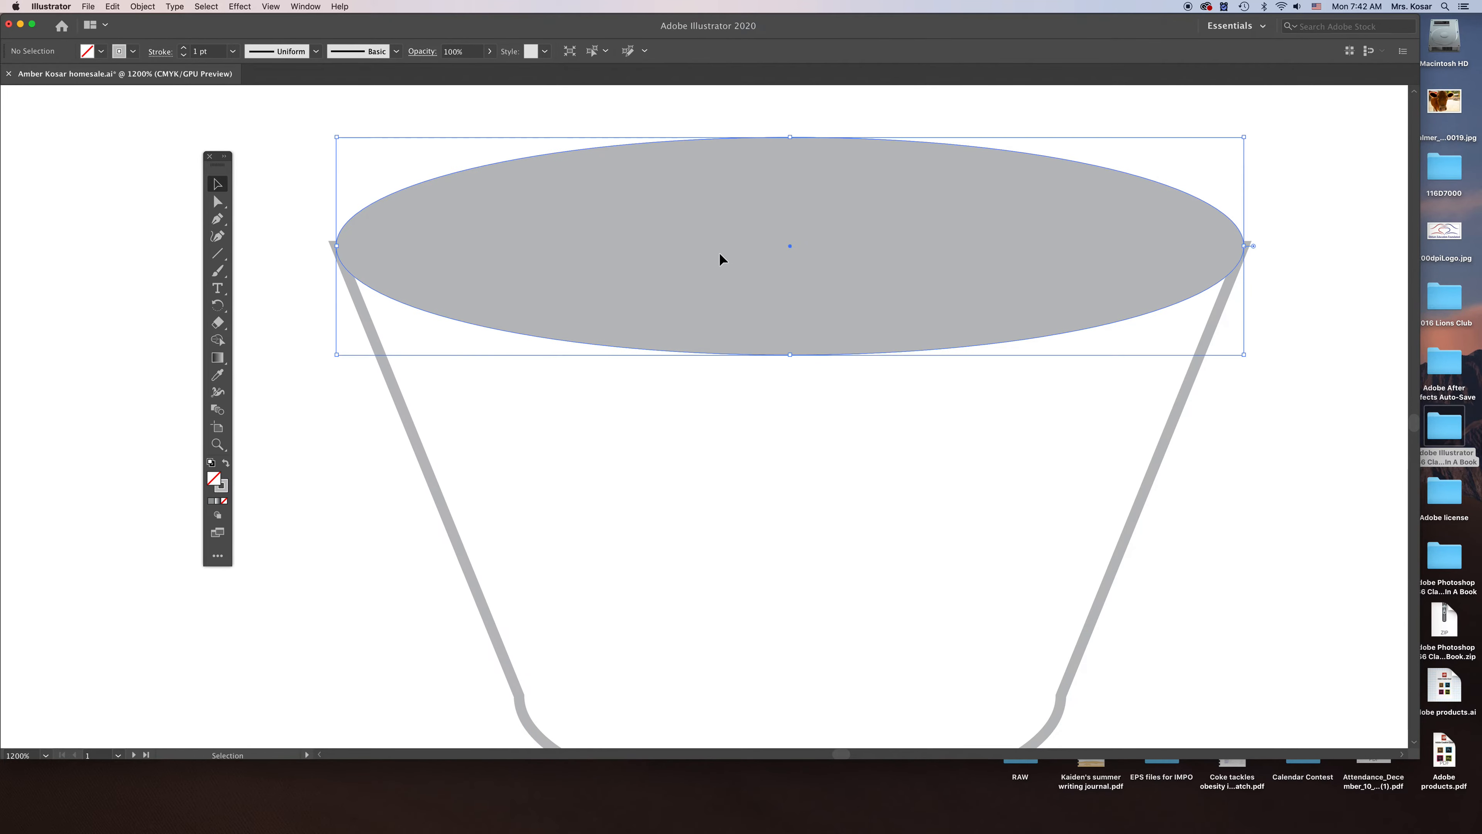
left_click(436, 488)
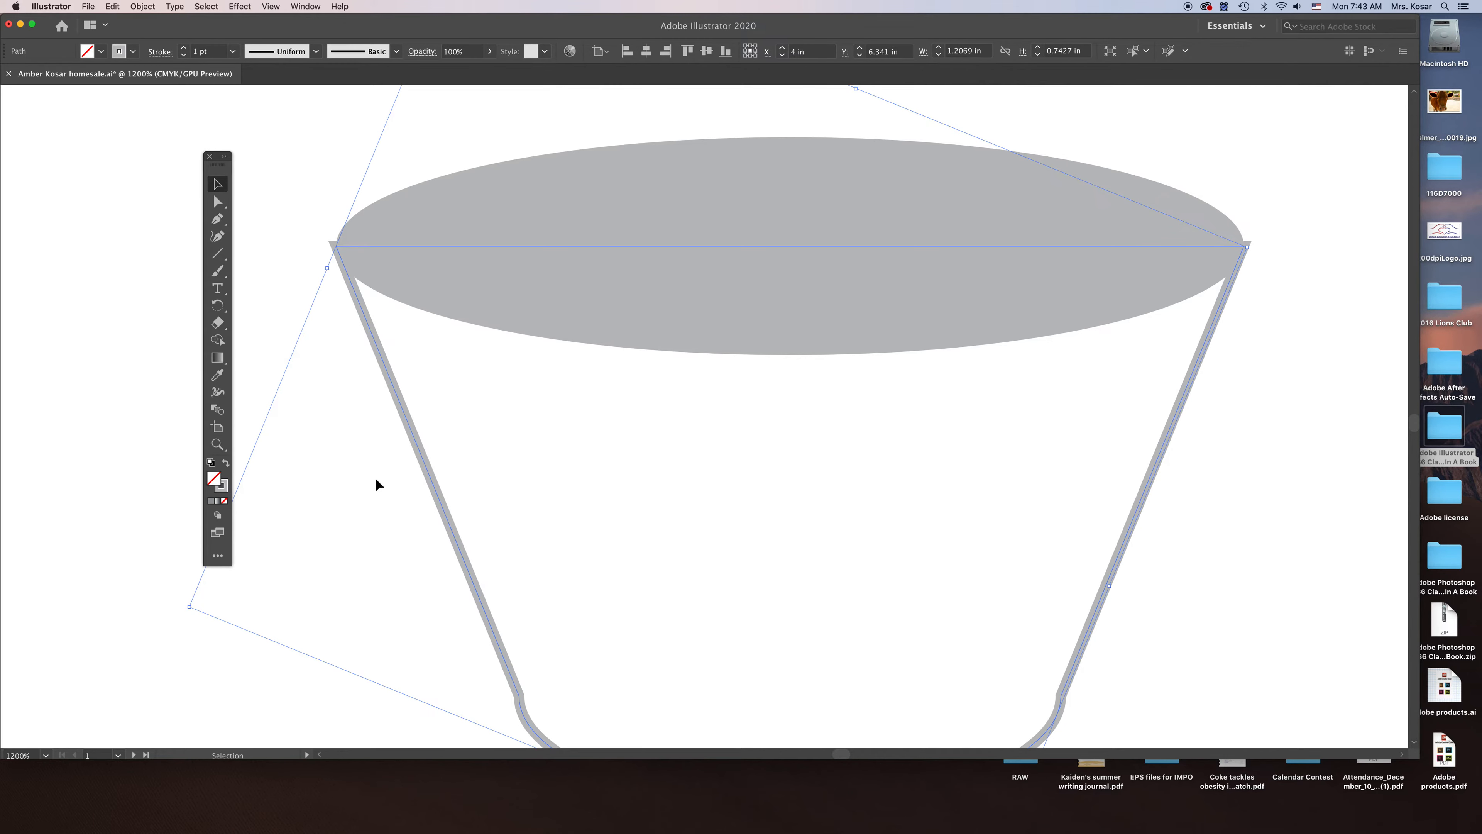
key("super+minus")
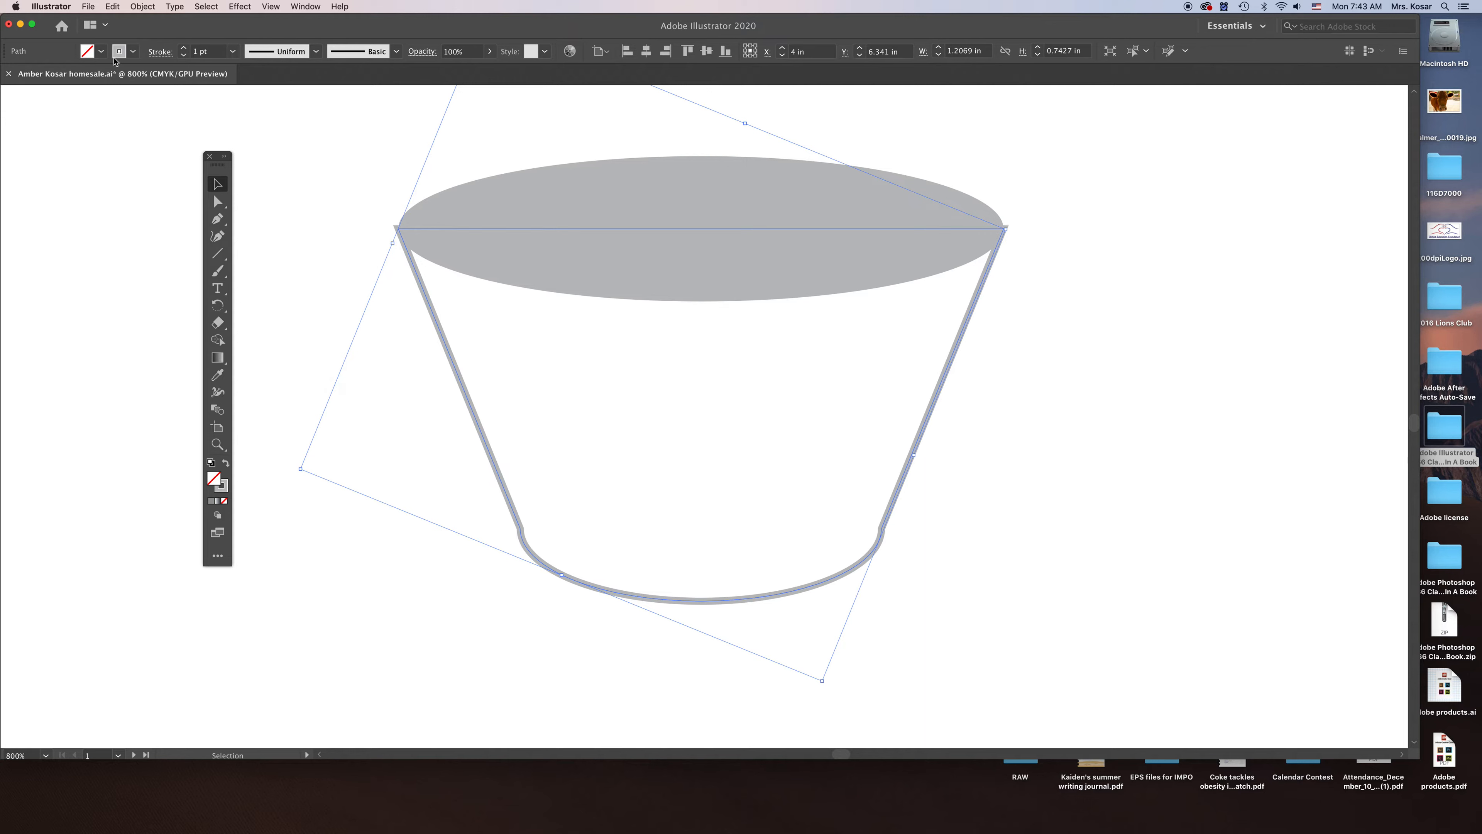
left_click(101, 51)
left_click(110, 98)
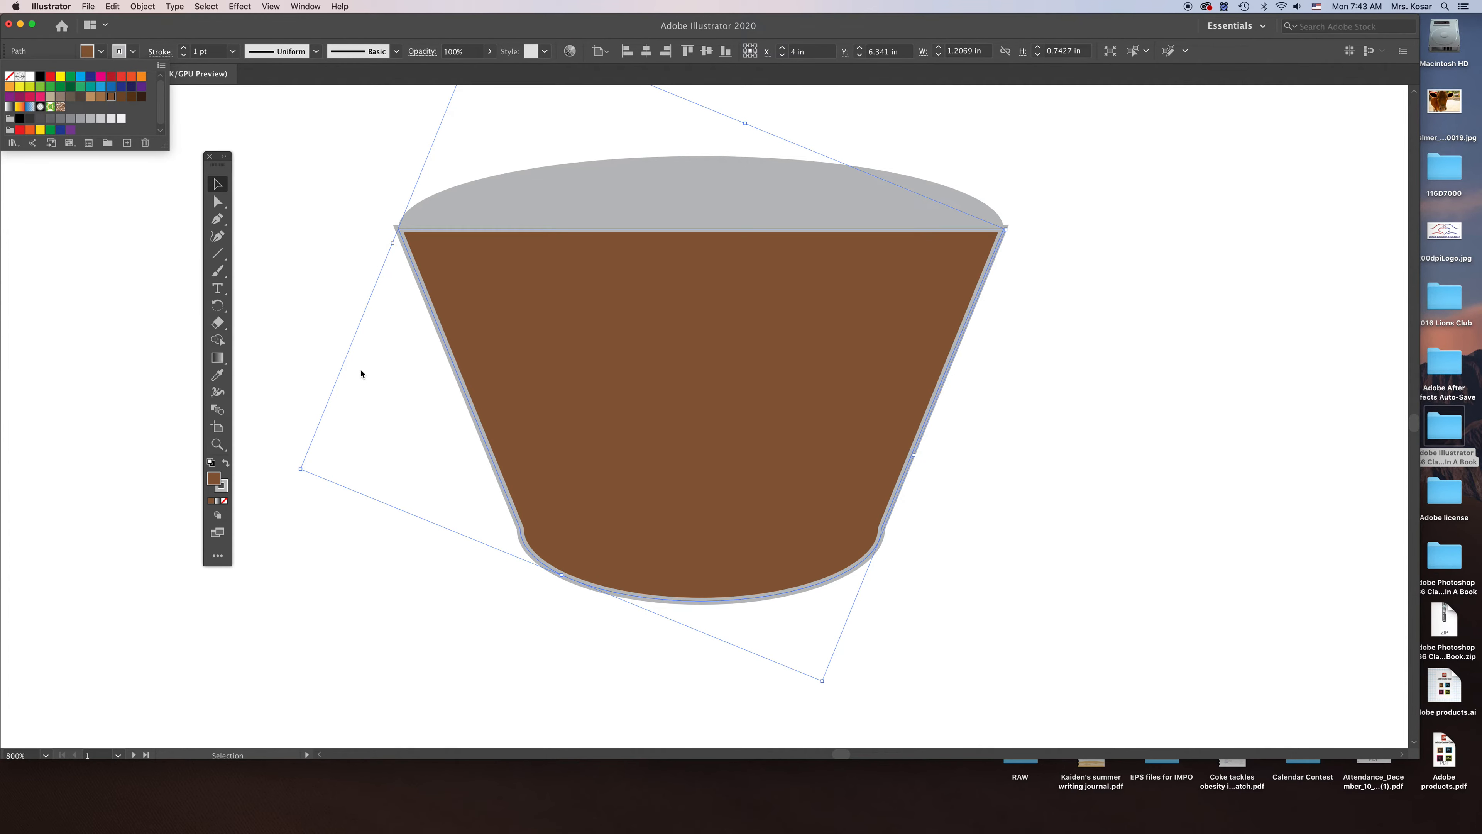
Step: Set the pot body's stroke color to black
left_click(225, 491)
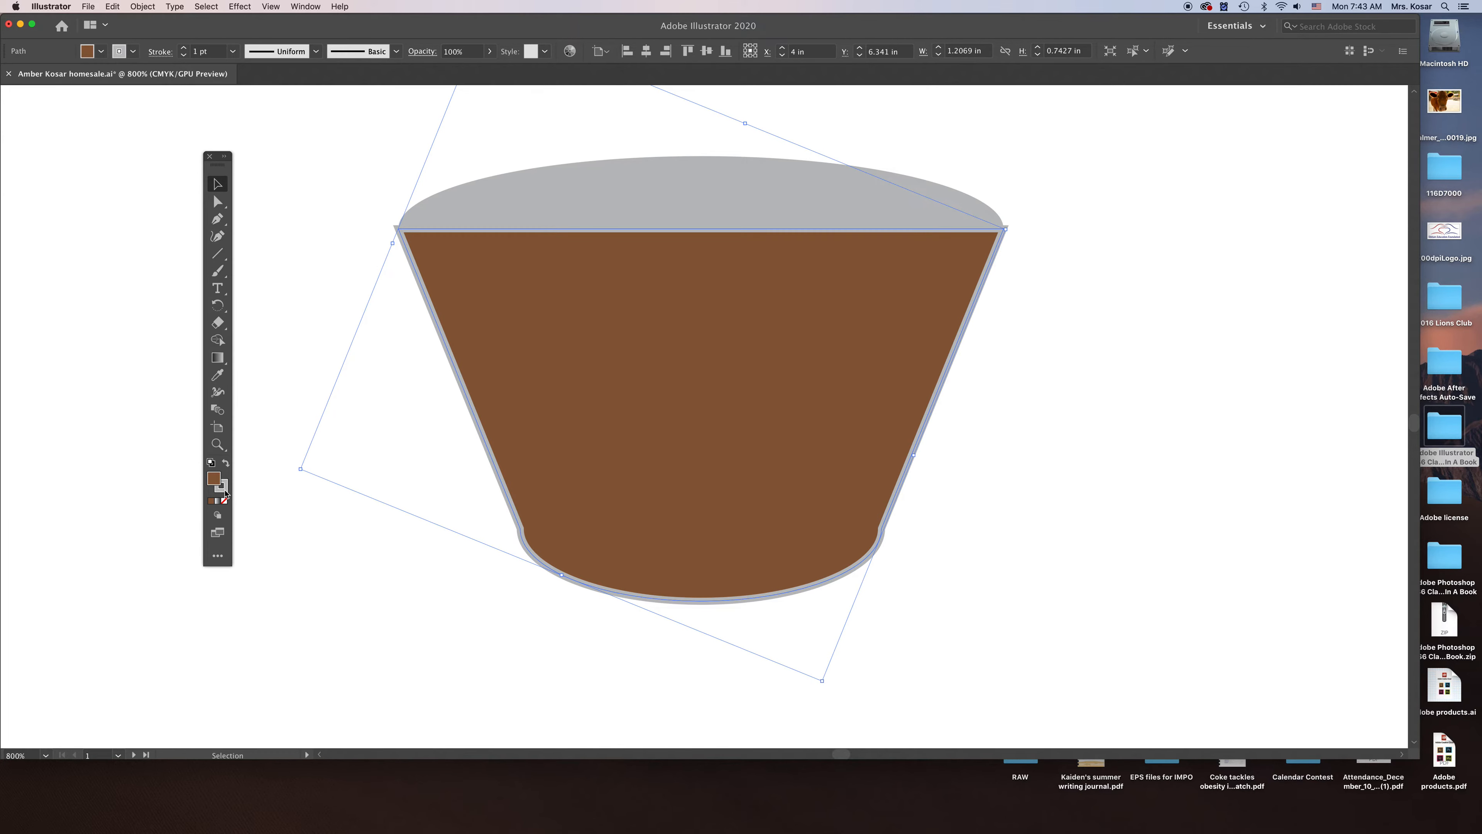
left_click(227, 486)
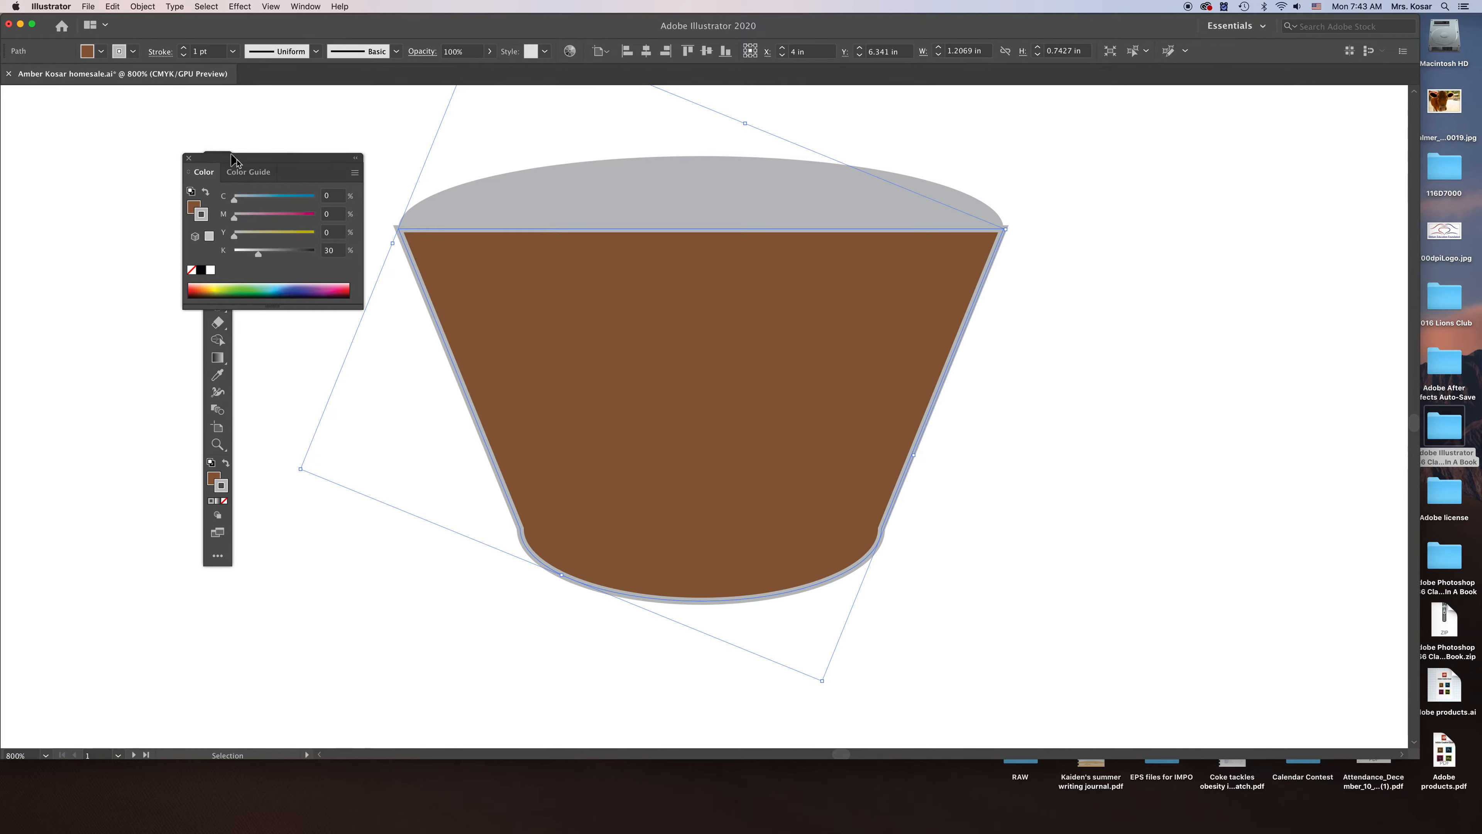
left_click(200, 270)
left_click(420, 154)
Step: Set the fill of the ellipse at the pot's opening to black
left_click(660, 198)
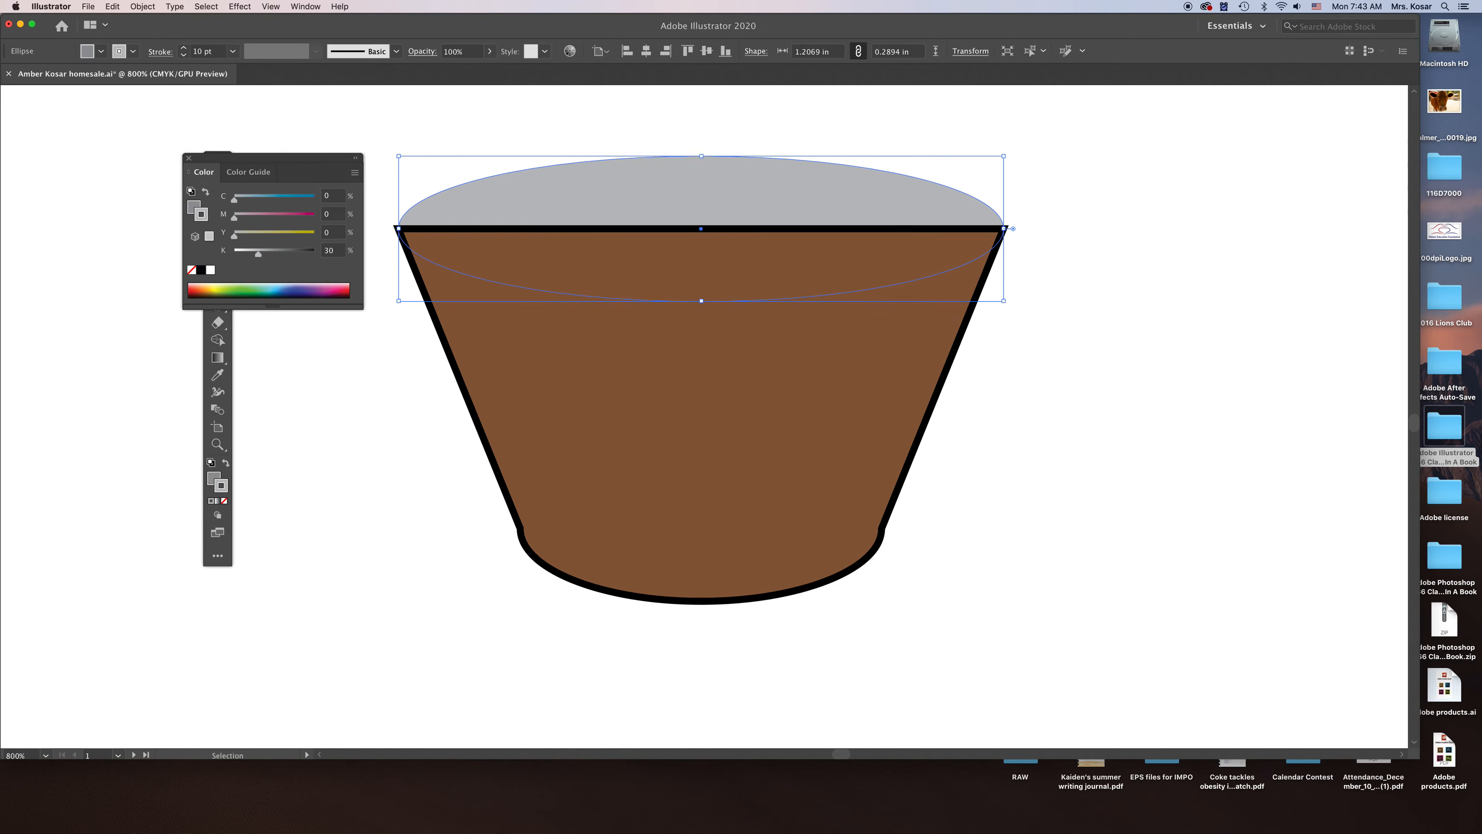
left_click(202, 271)
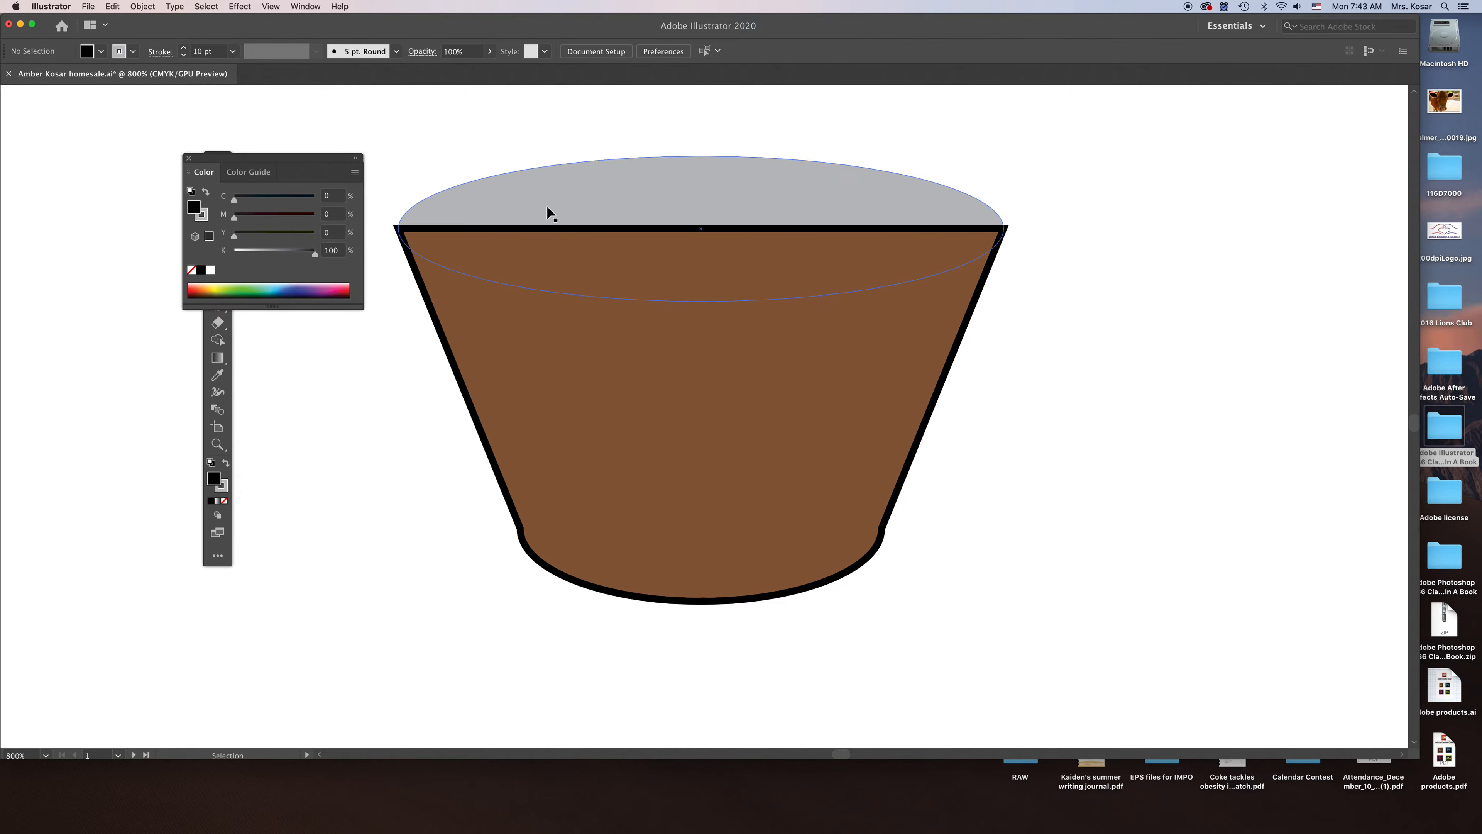
left_click(100, 52)
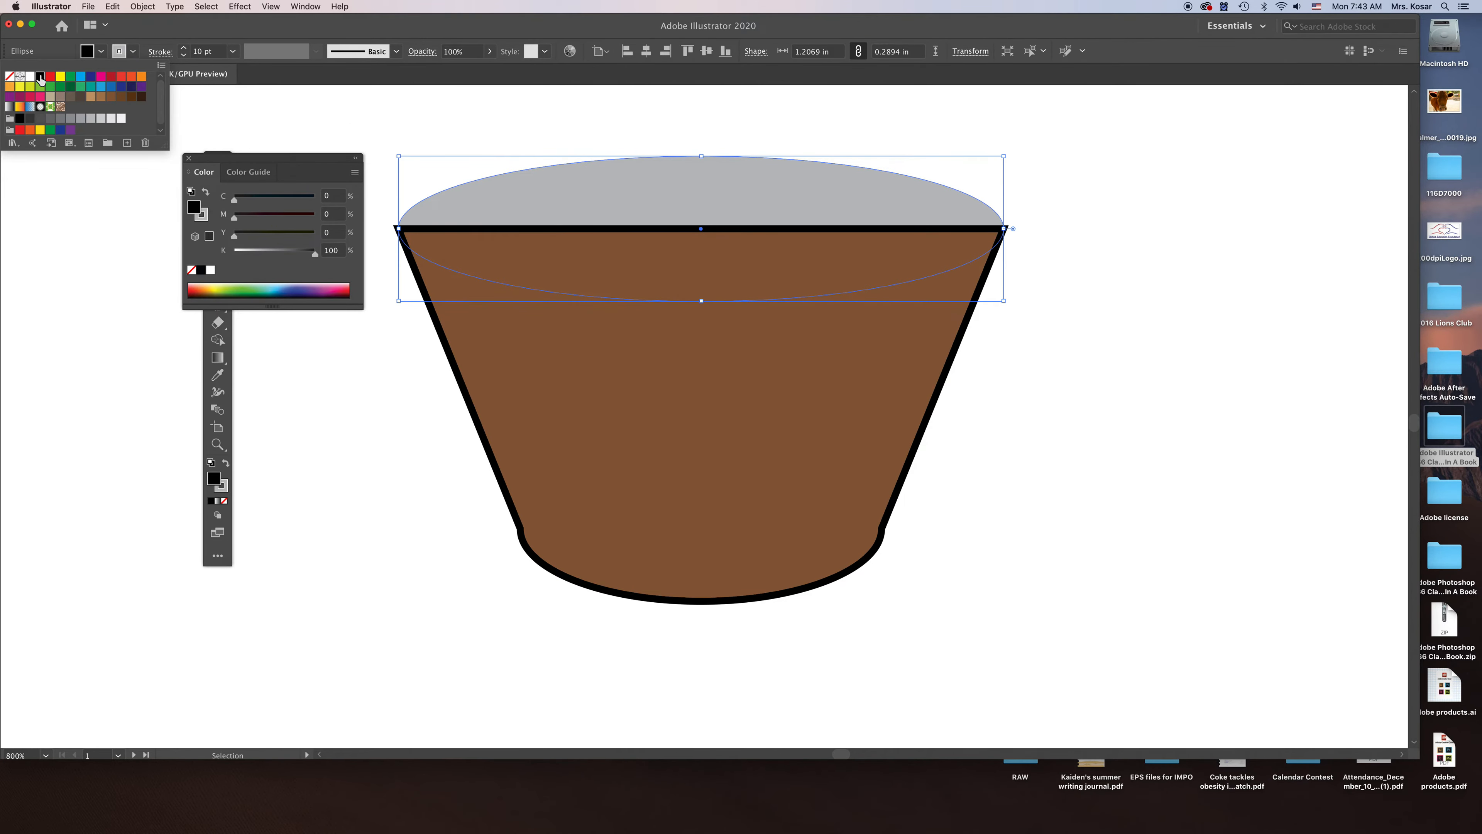
left_click(309, 116)
left_click(1145, 225)
Step: Bring the ellipse to the front of the brown pot body
left_click(867, 209)
right_click(866, 210)
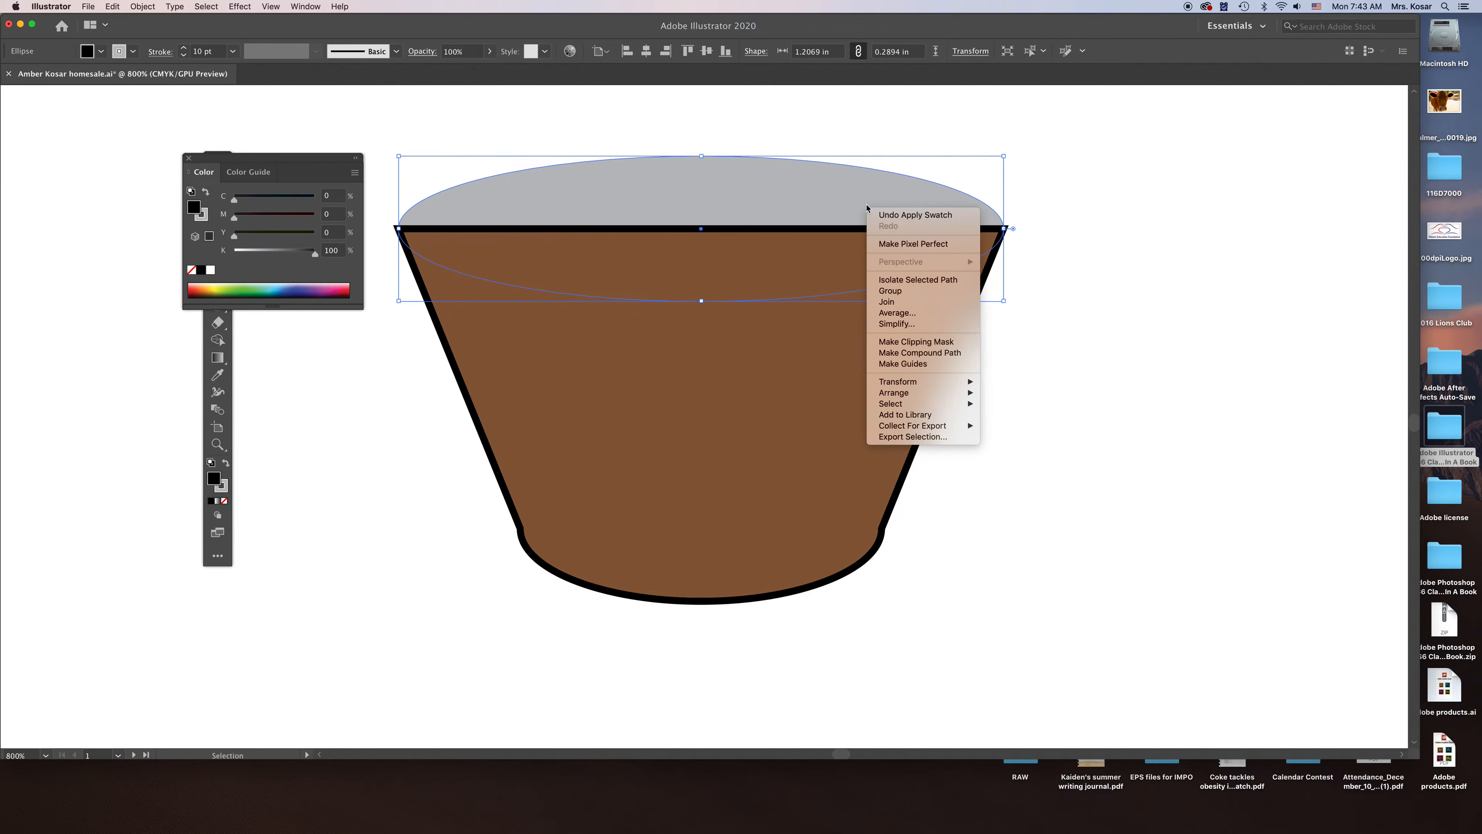
mouse_move(941, 394)
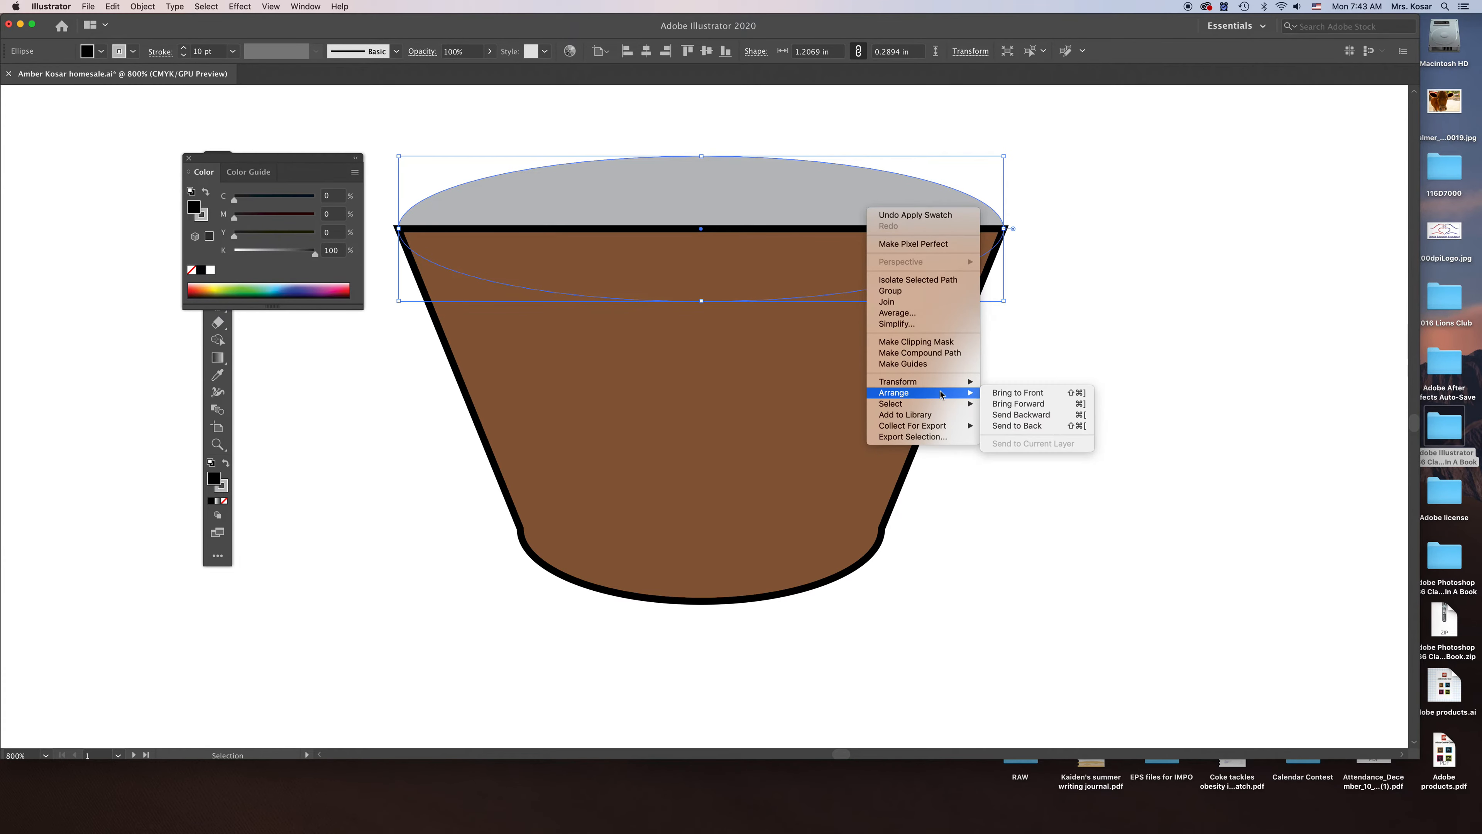
left_click(1037, 397)
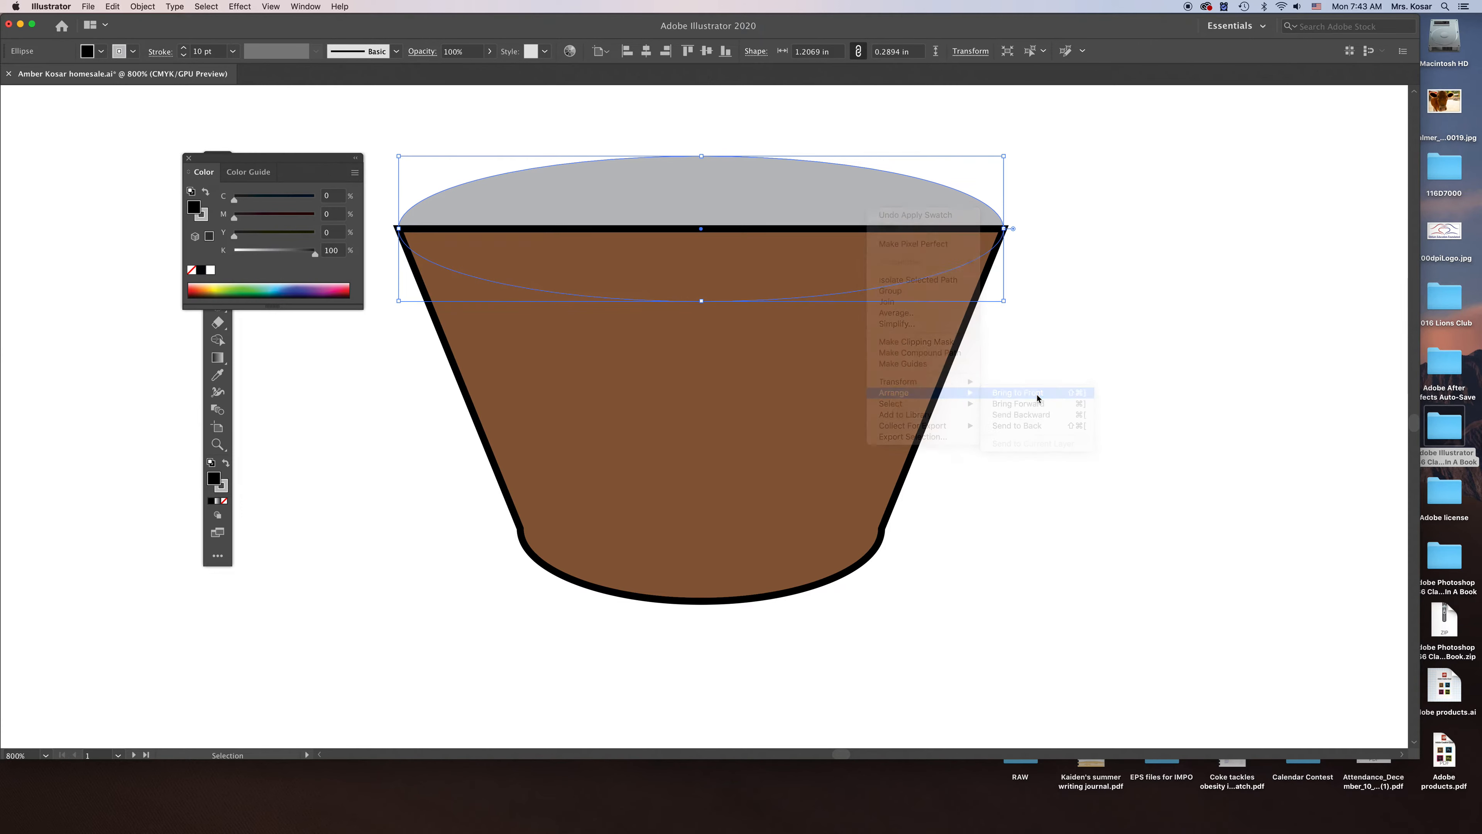
left_click(1125, 334)
Step: Reduce the ellipse's stroke weight to 1 pt
left_click(707, 219)
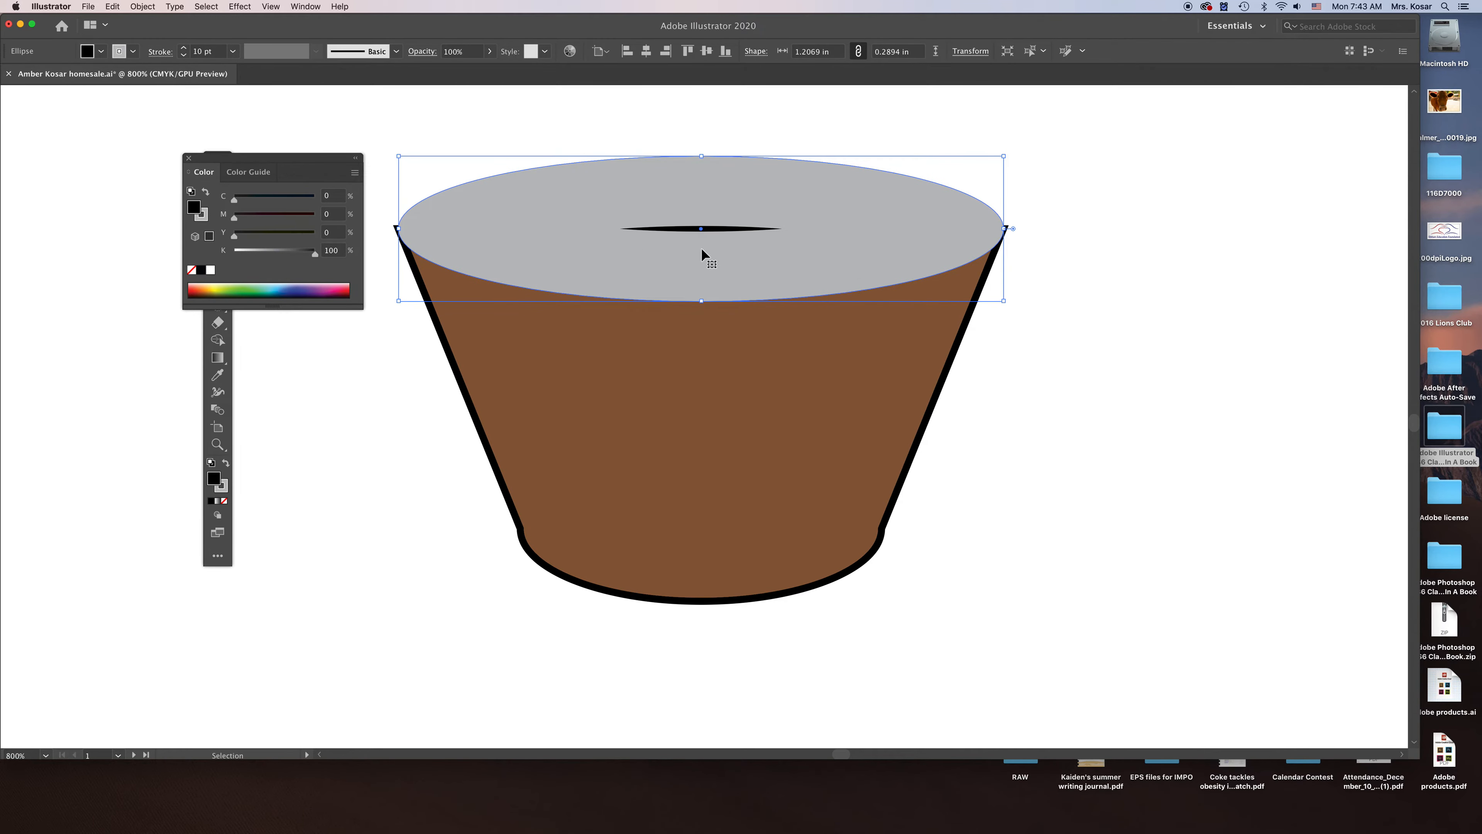
left_click(183, 57)
left_click(183, 56)
left_click(183, 57)
left_click(183, 56)
left_click(184, 56)
left_click(183, 57)
left_click(183, 57)
left_click(183, 57)
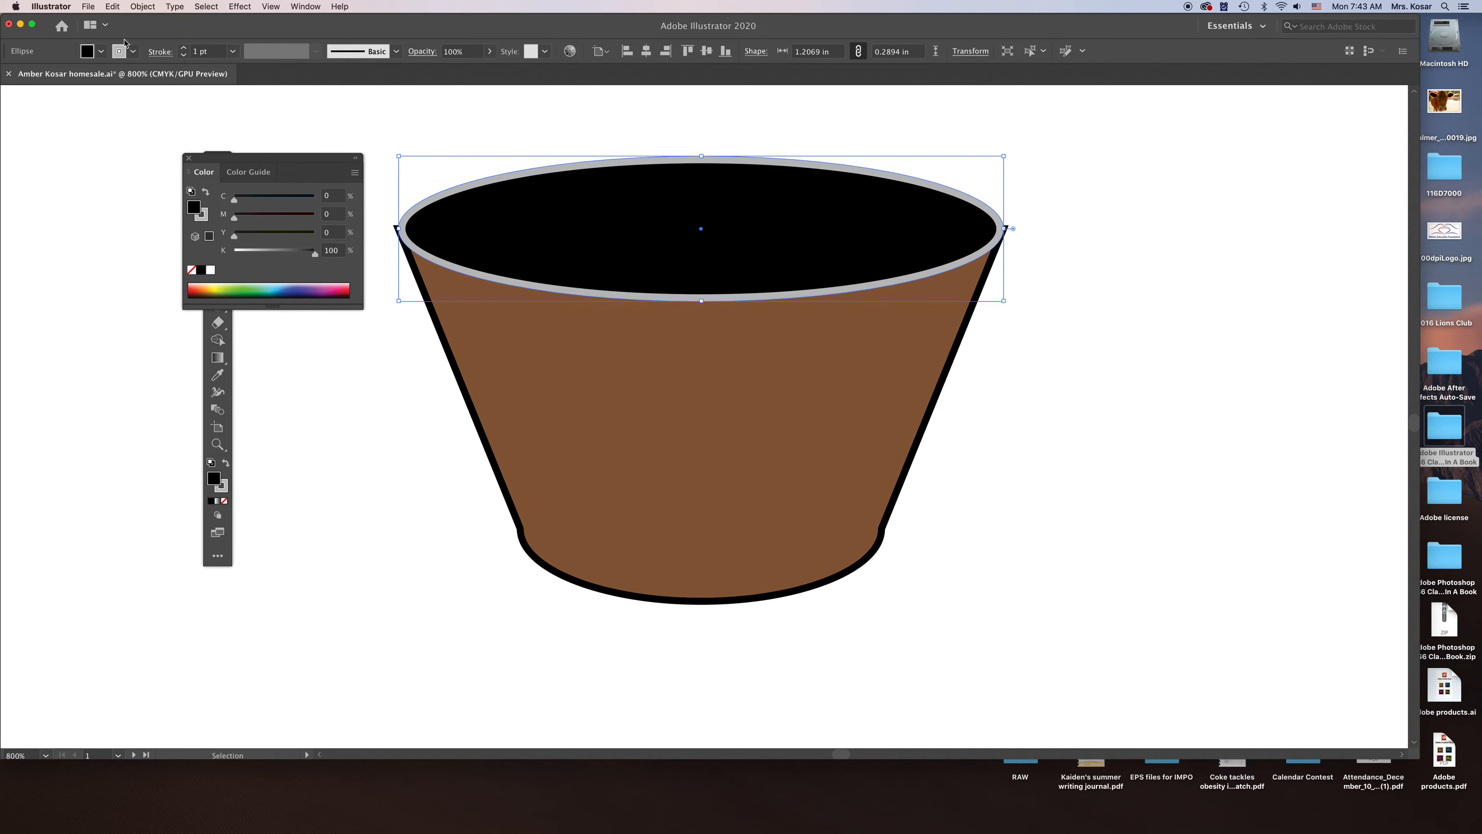
Step: Change the ellipse's stroke color to black
left_click(133, 51)
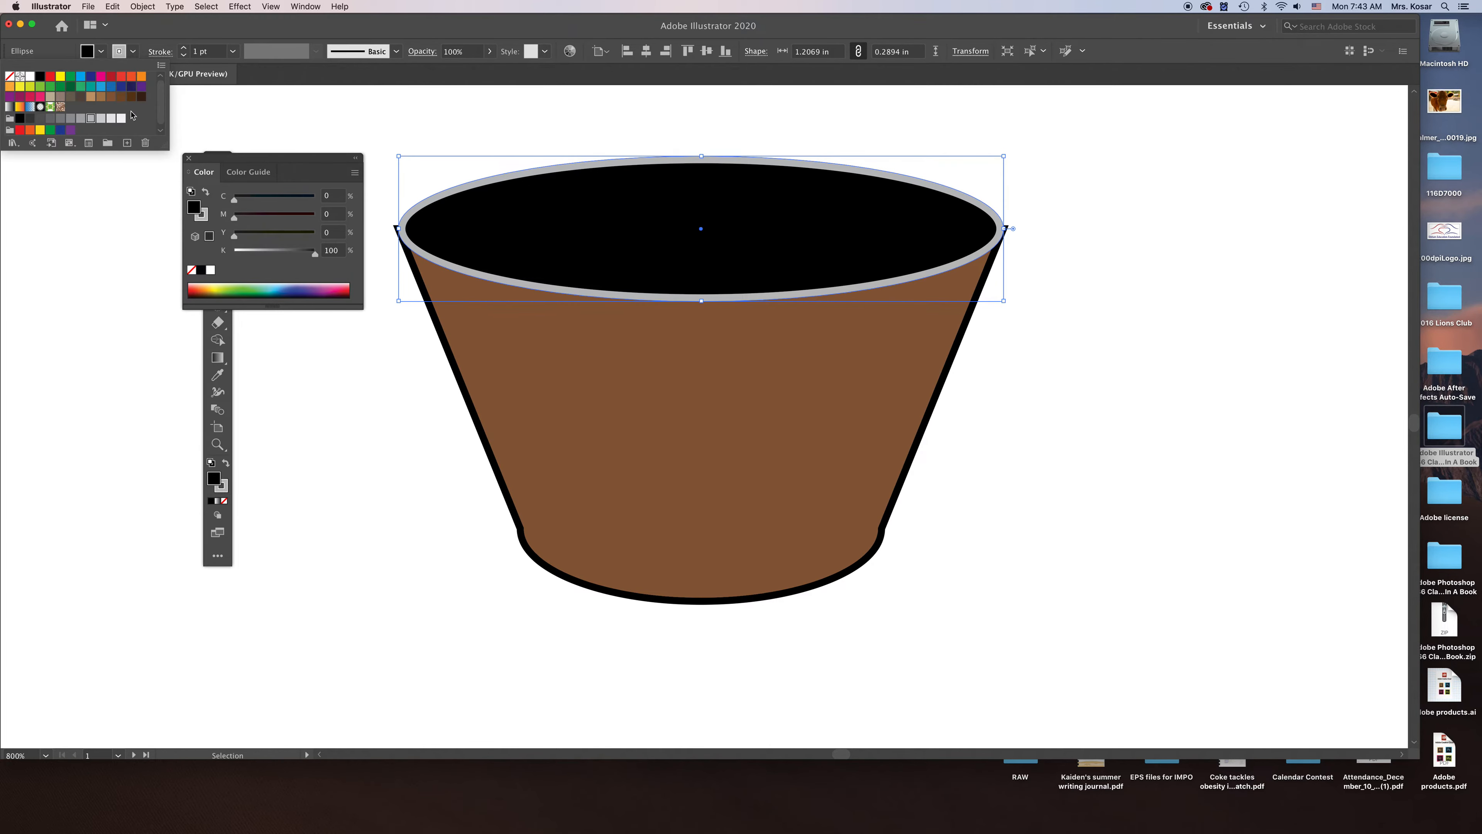
left_click(19, 118)
left_click(1116, 239)
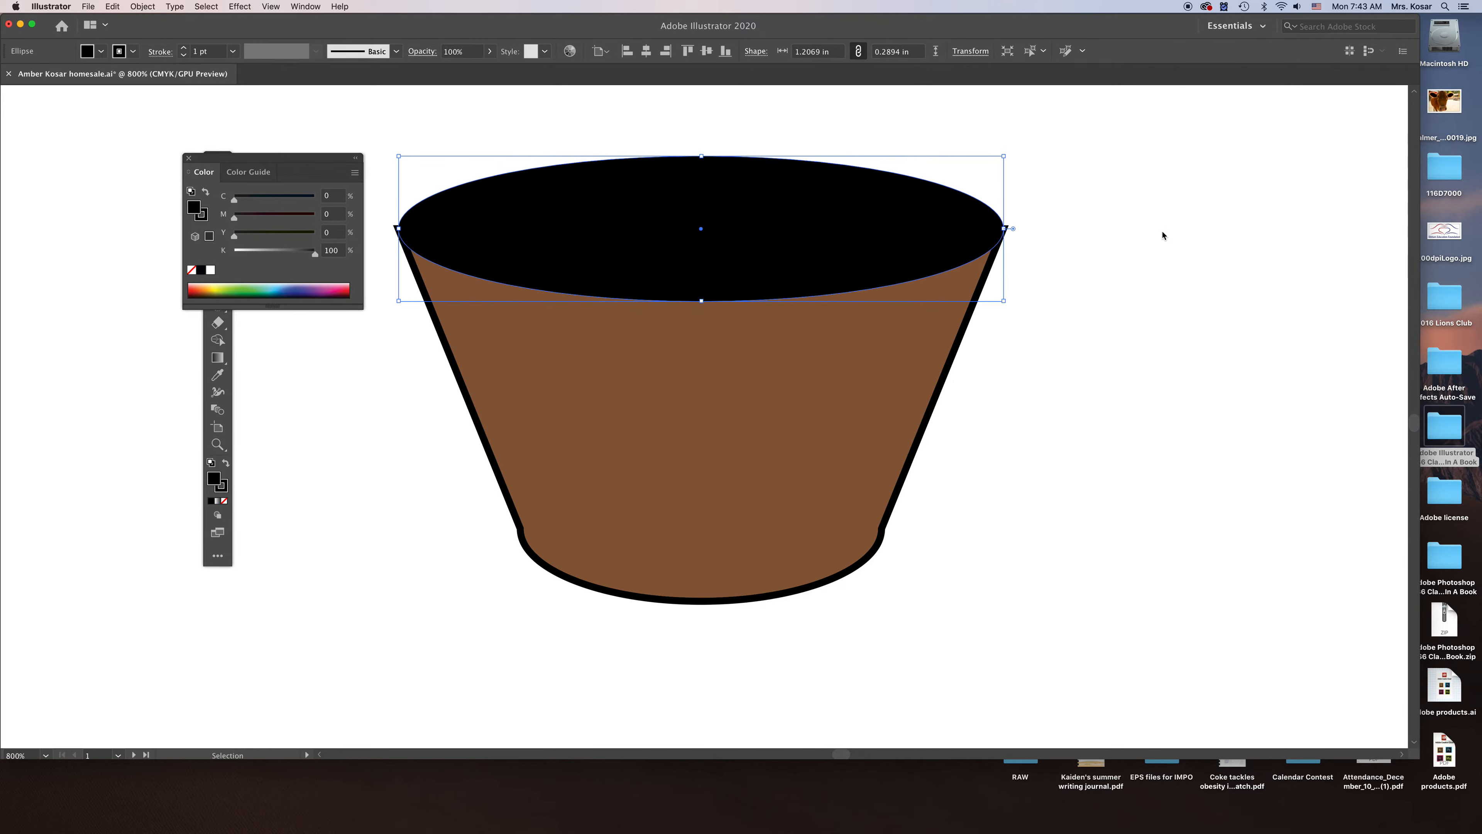
Step: Try to group the pot's ellipse and brown body, and undo the test move of the ellipse
key("super+equal")
key("super+equal")
key("super+equal")
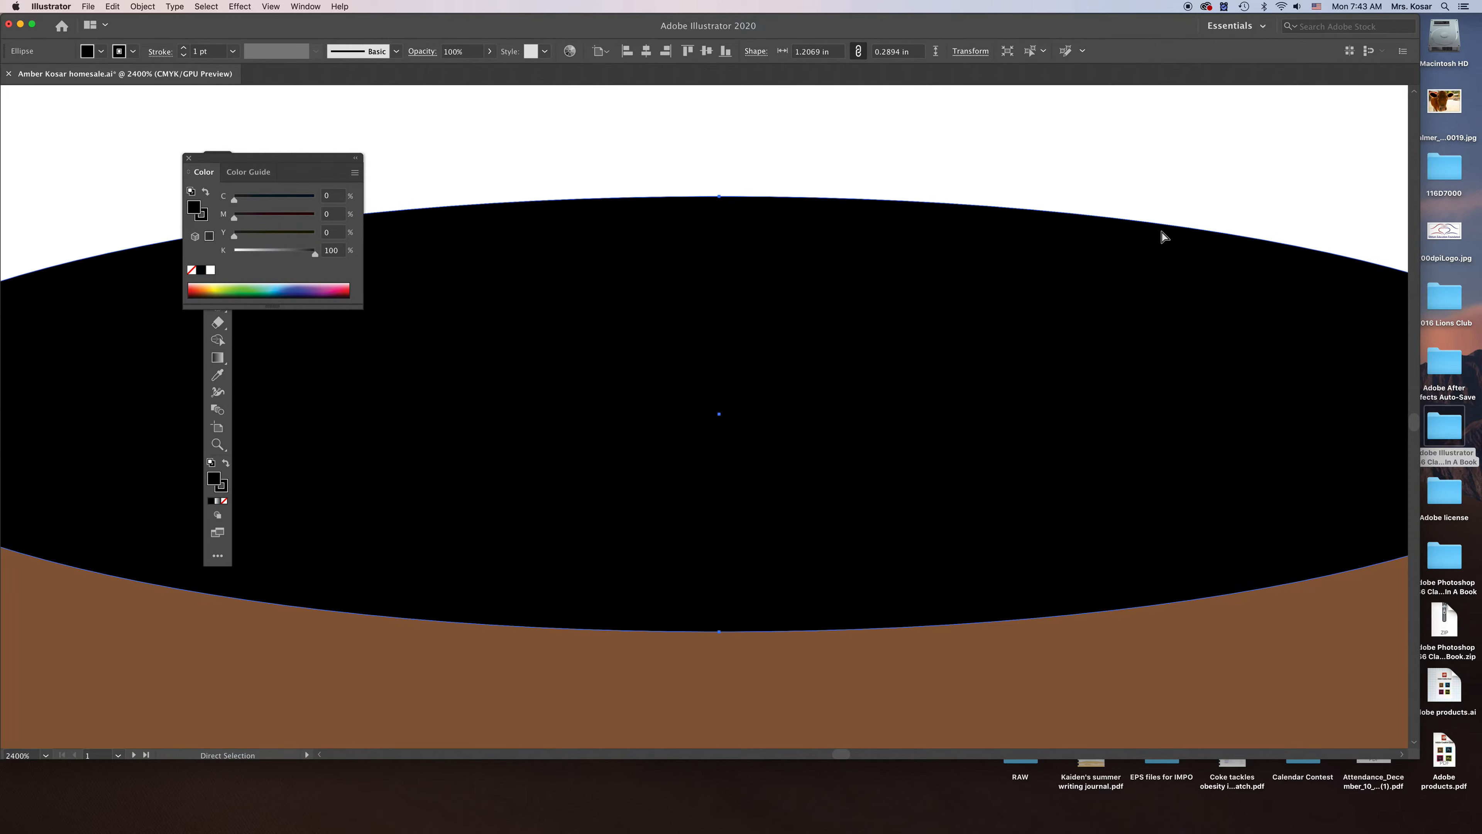
key("super+minus")
key("super+minus")
key("super+minus")
key("super+minus")
key("super+minus")
key("super+minus")
key("super+minus")
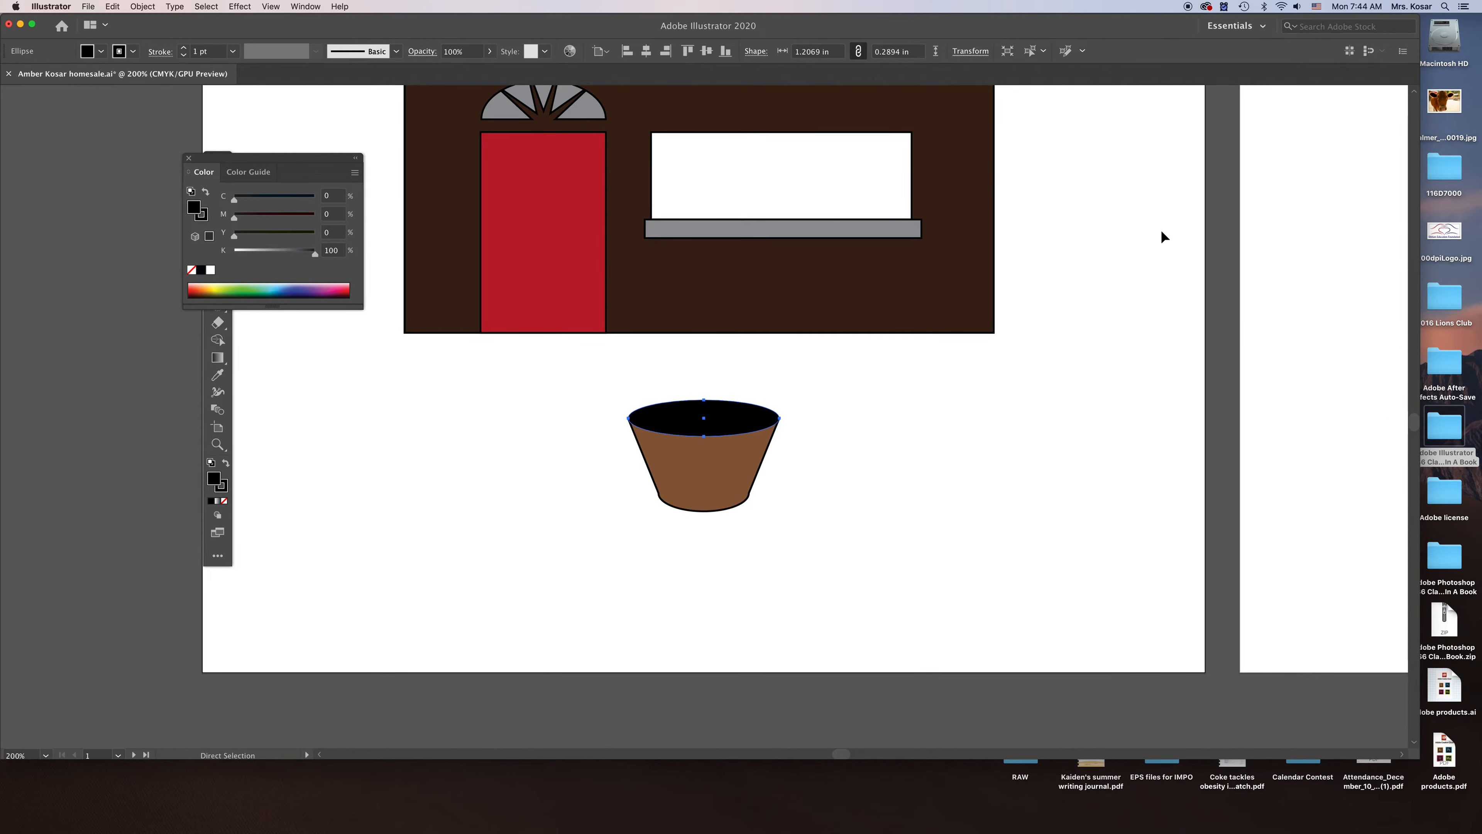
left_click_drag(613, 383, 785, 525)
right_click(755, 494)
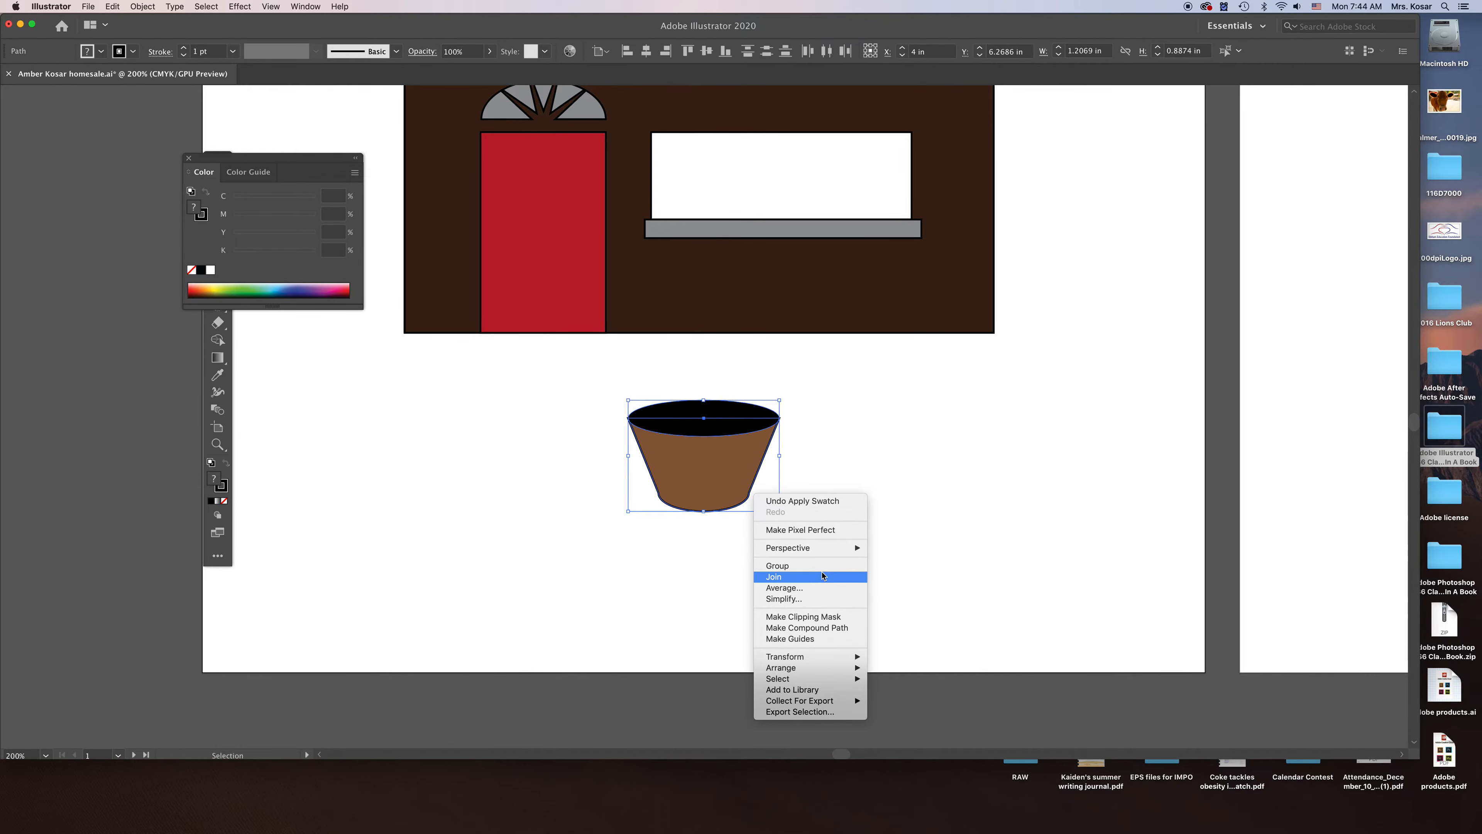
left_click(893, 562)
left_click(887, 432)
left_click_drag(724, 425, 860, 413)
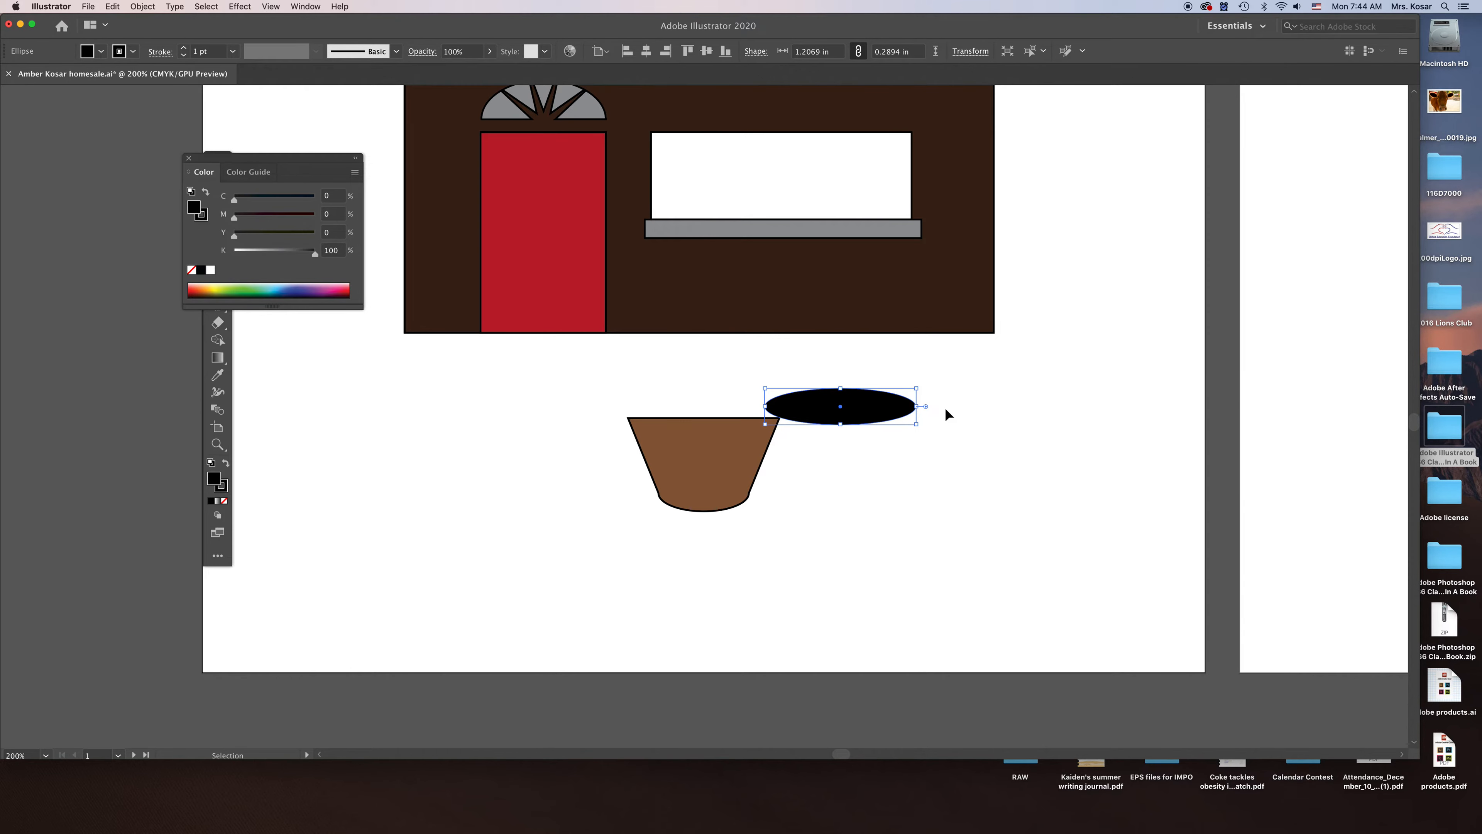
key("super+z")
Step: Group the pot's black ellipse and brown body into one object
left_click(916, 432)
left_click_drag(604, 392, 804, 535)
right_click(734, 486)
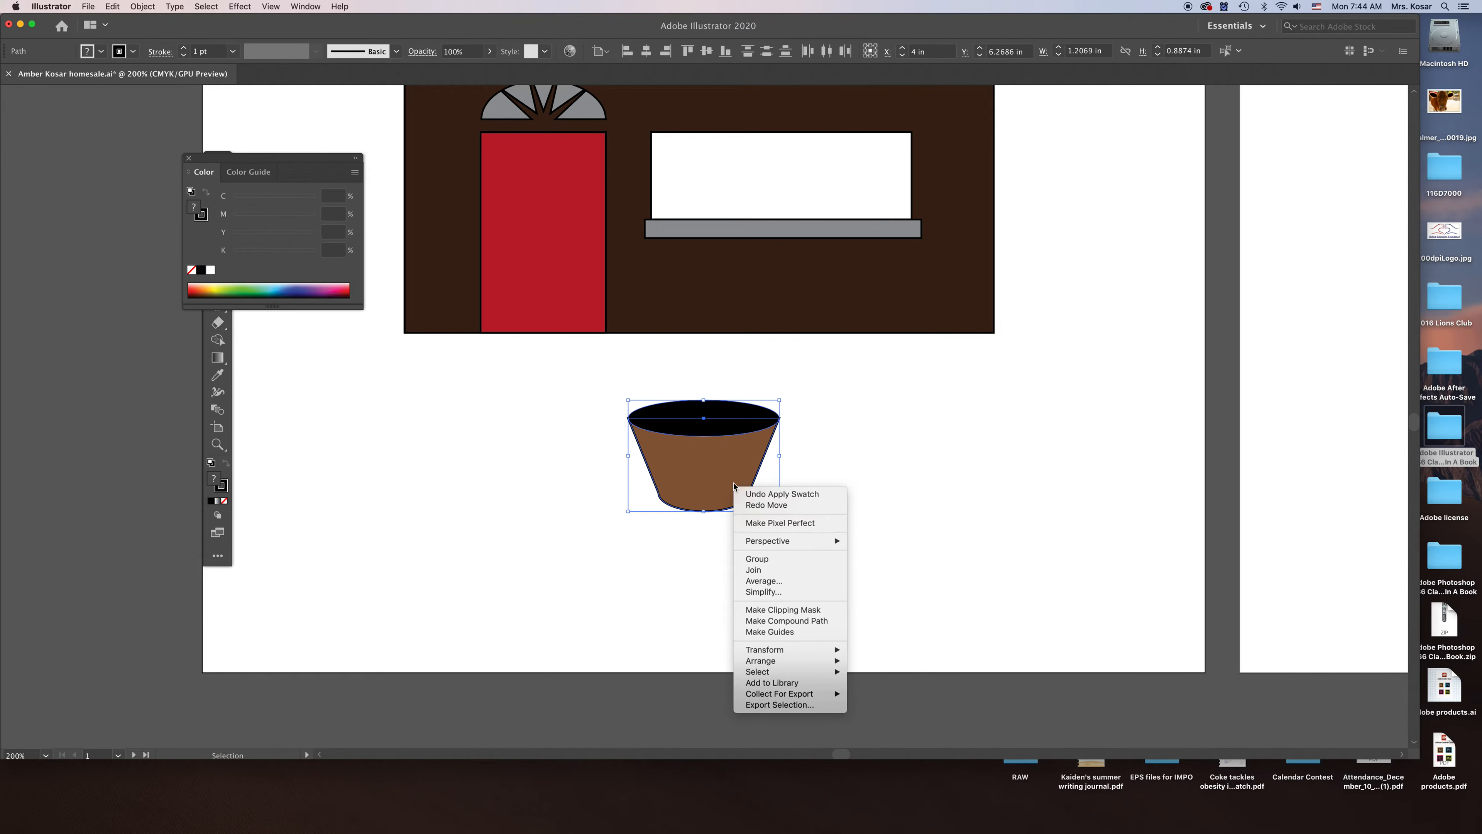
left_click(782, 560)
Step: Scale down the grouped flower pot and place it at the house's base beside the red door, slightly overlapping the door's edge
left_click_drag(727, 481, 510, 361)
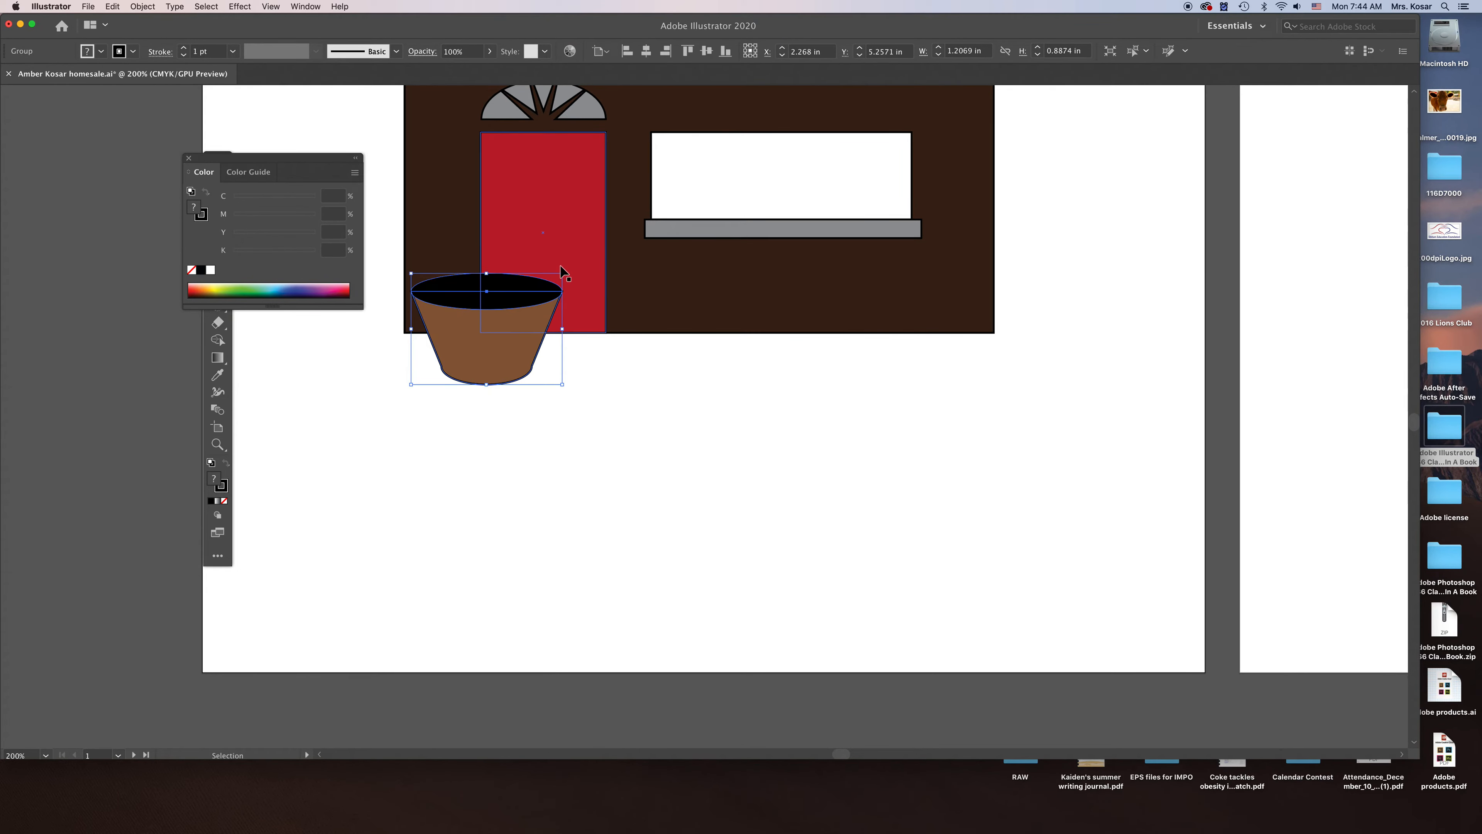
left_click_drag(562, 274, 507, 313)
left_click_drag(474, 371, 457, 358)
left_click(709, 467)
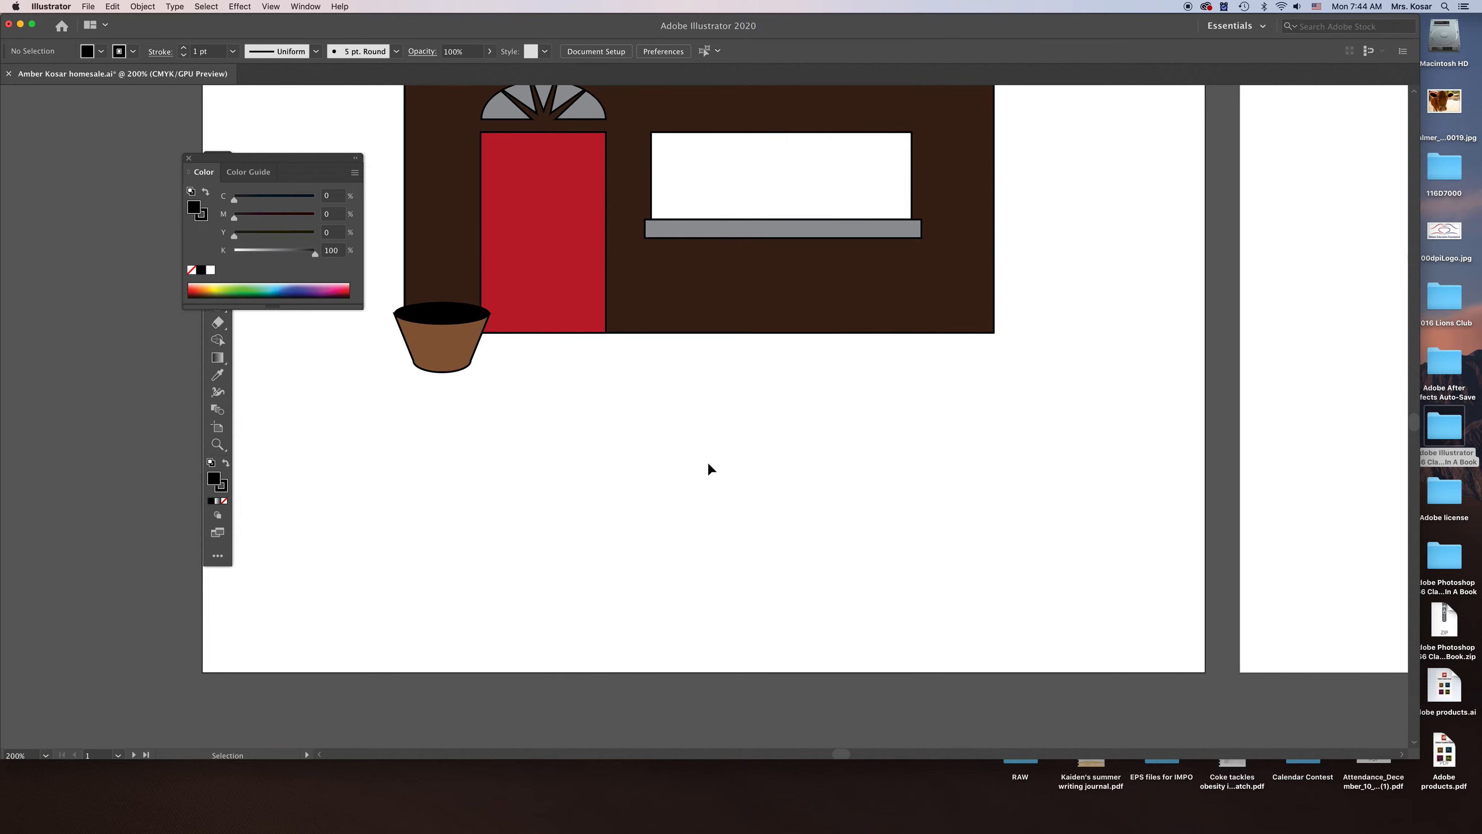
Step: Close the Color panel and draw three overlapping black ellipses, each about 1.6 to 1.7 in wide, as a cloud above the chimney
key("super+minus")
key("super+minus")
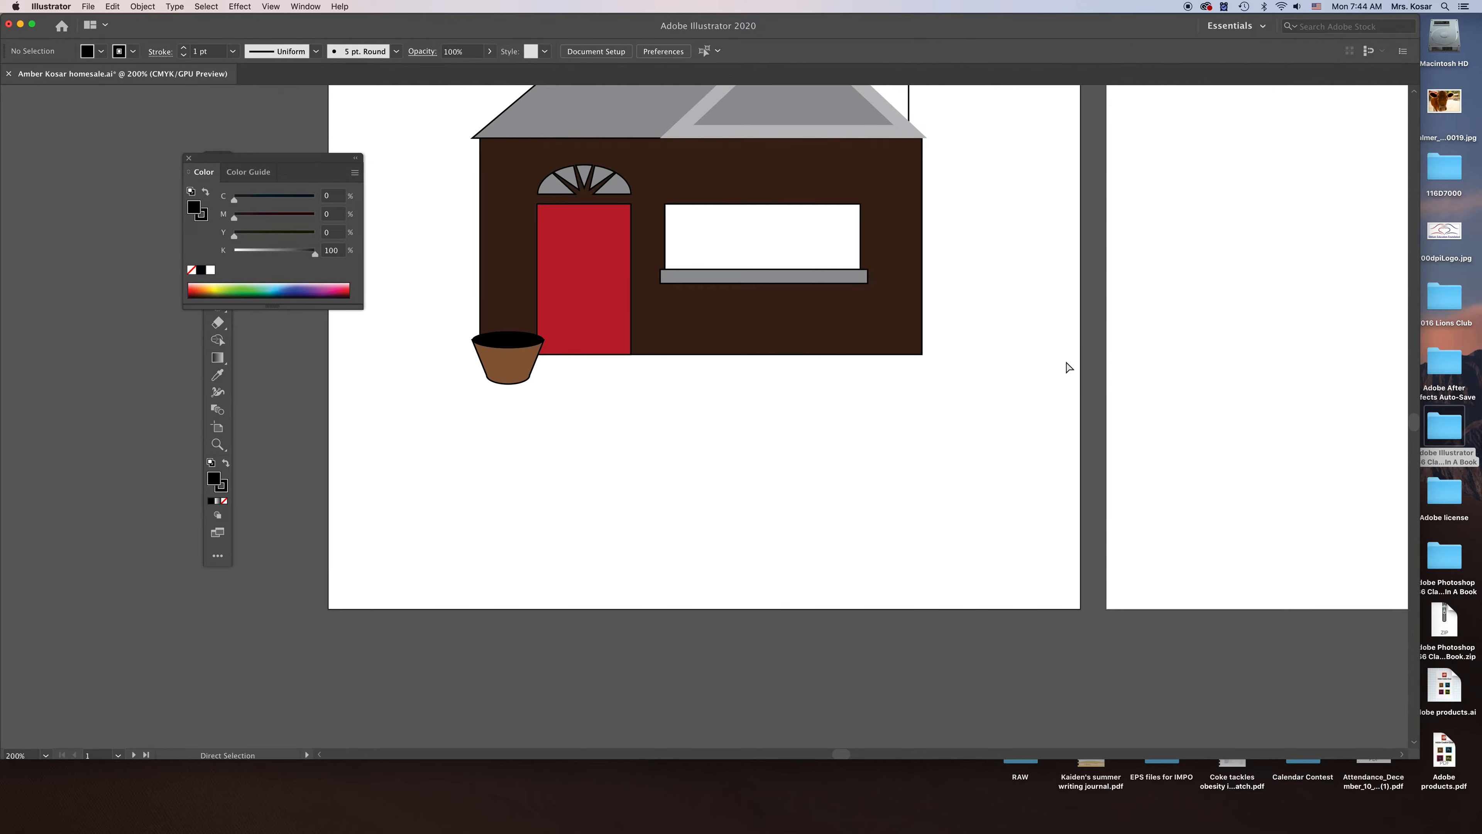
left_click_drag(914, 276, 911, 393)
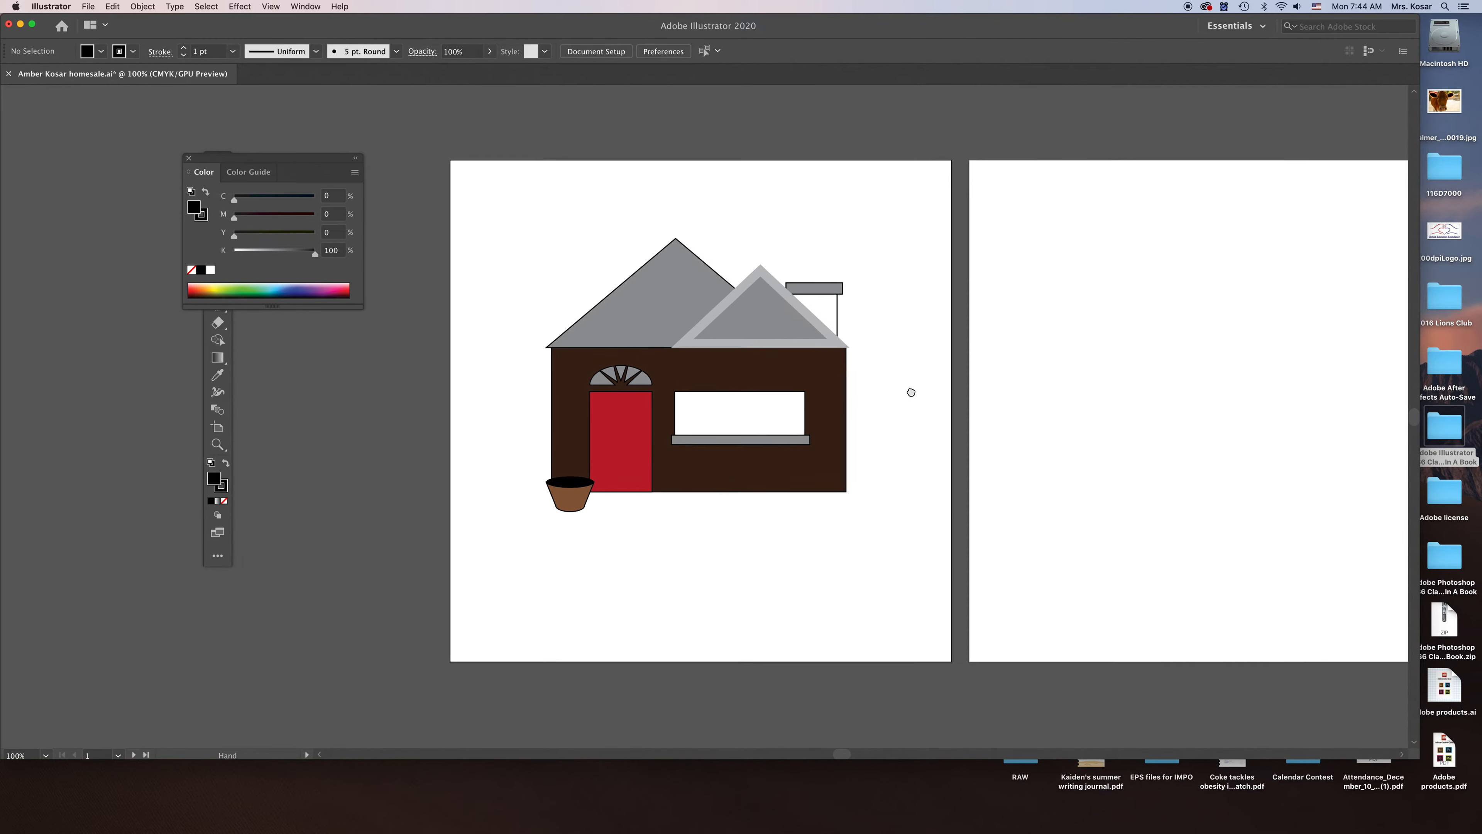
left_click(190, 159)
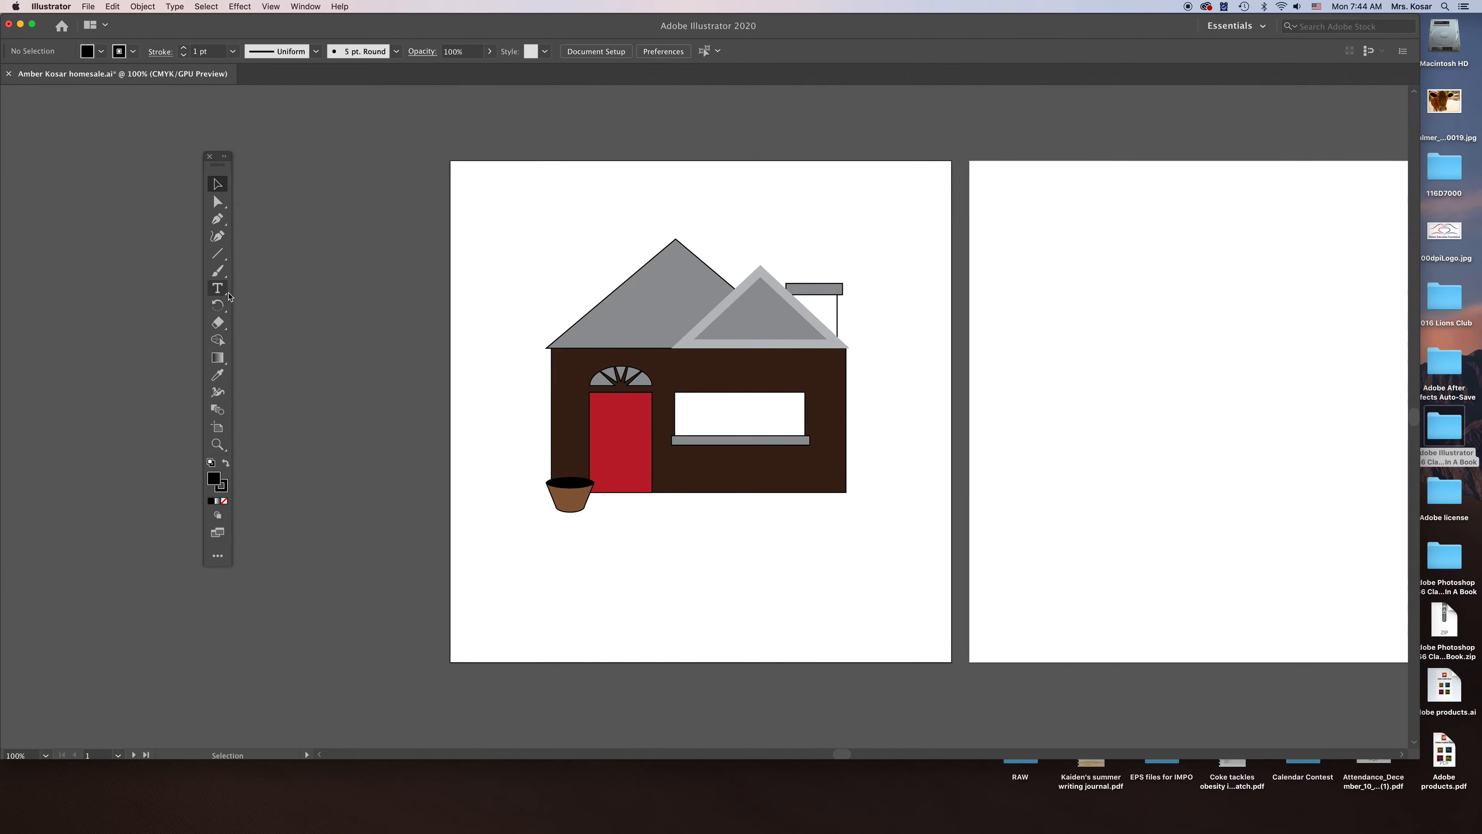
left_click_drag(223, 265, 262, 268)
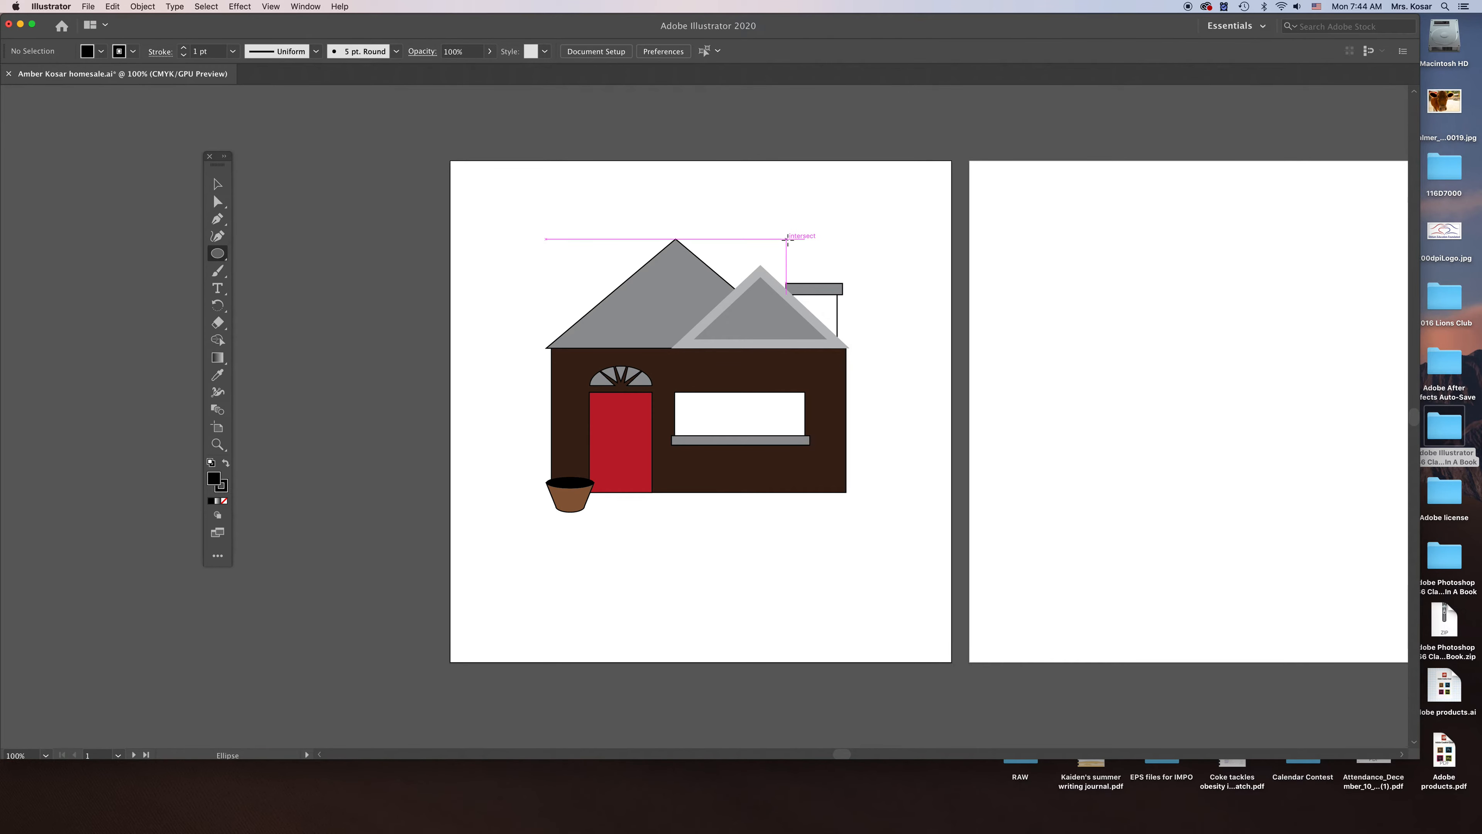
mouse_move(753, 181)
left_mouse_down()
mouse_move(936, 238)
mouse_move(911, 232)
left_mouse_up()
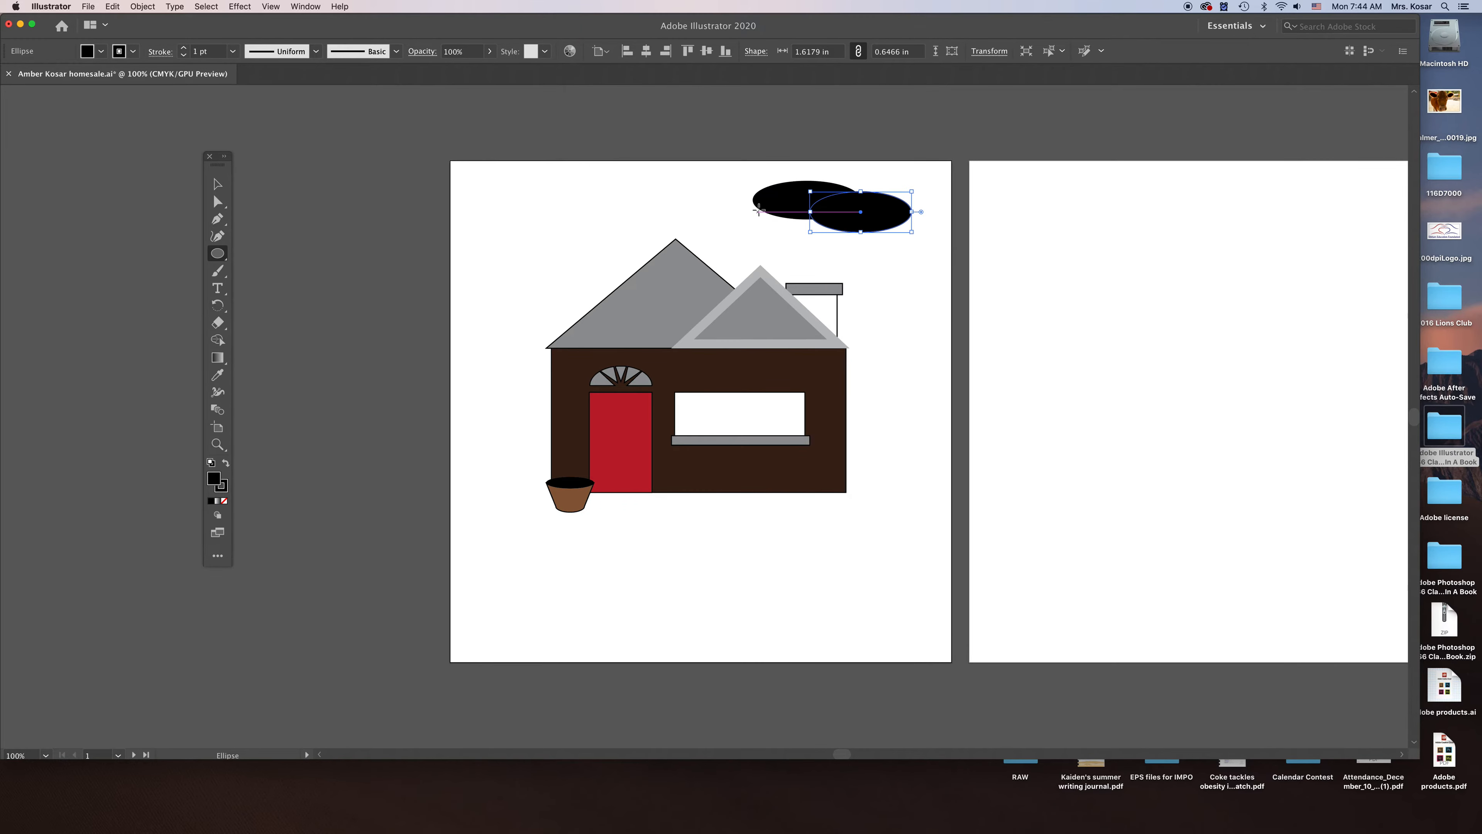
left_click_drag(774, 203, 874, 249)
left_click(217, 184)
left_click(546, 222)
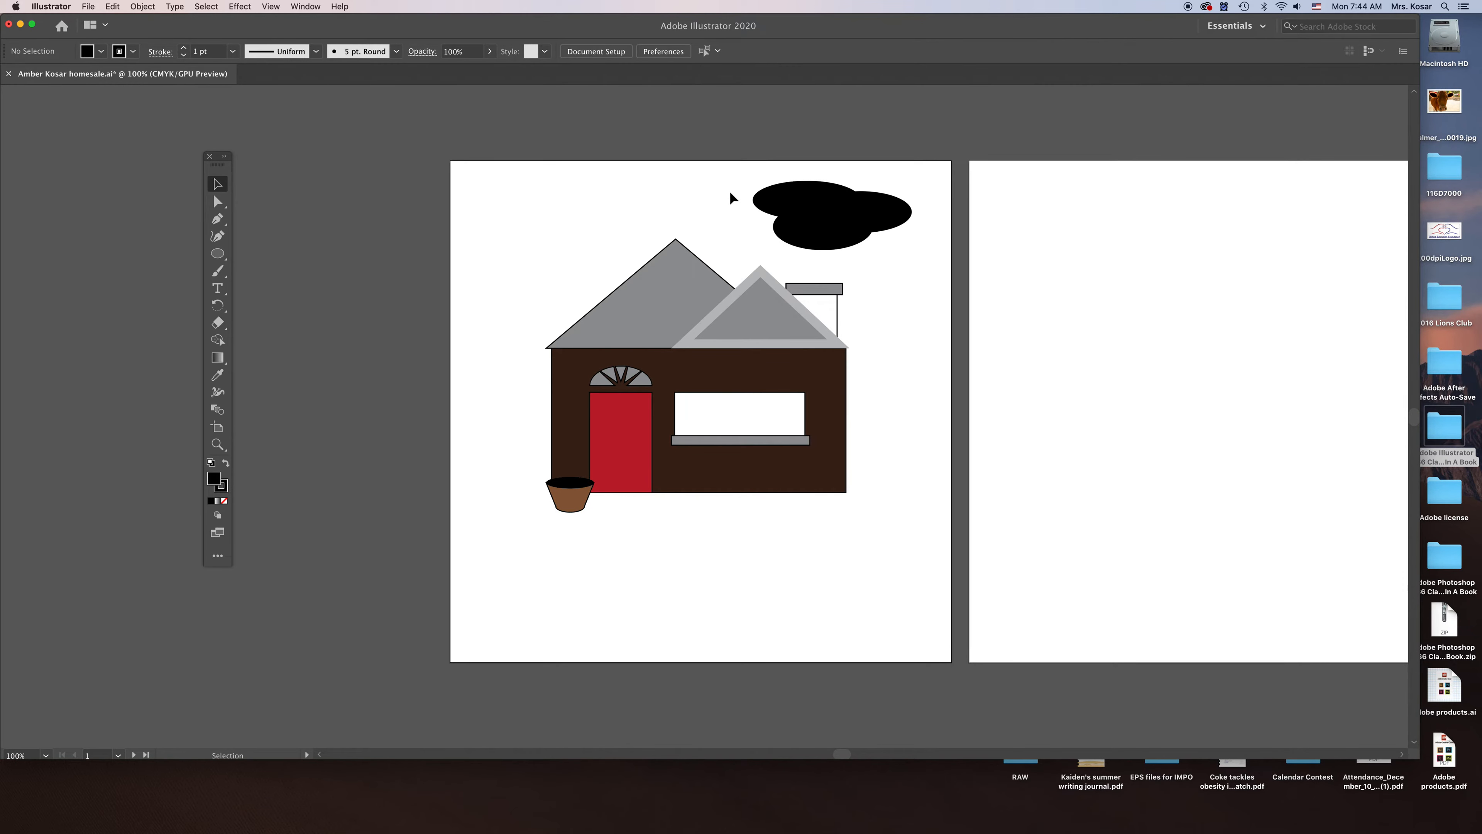
left_click(783, 197)
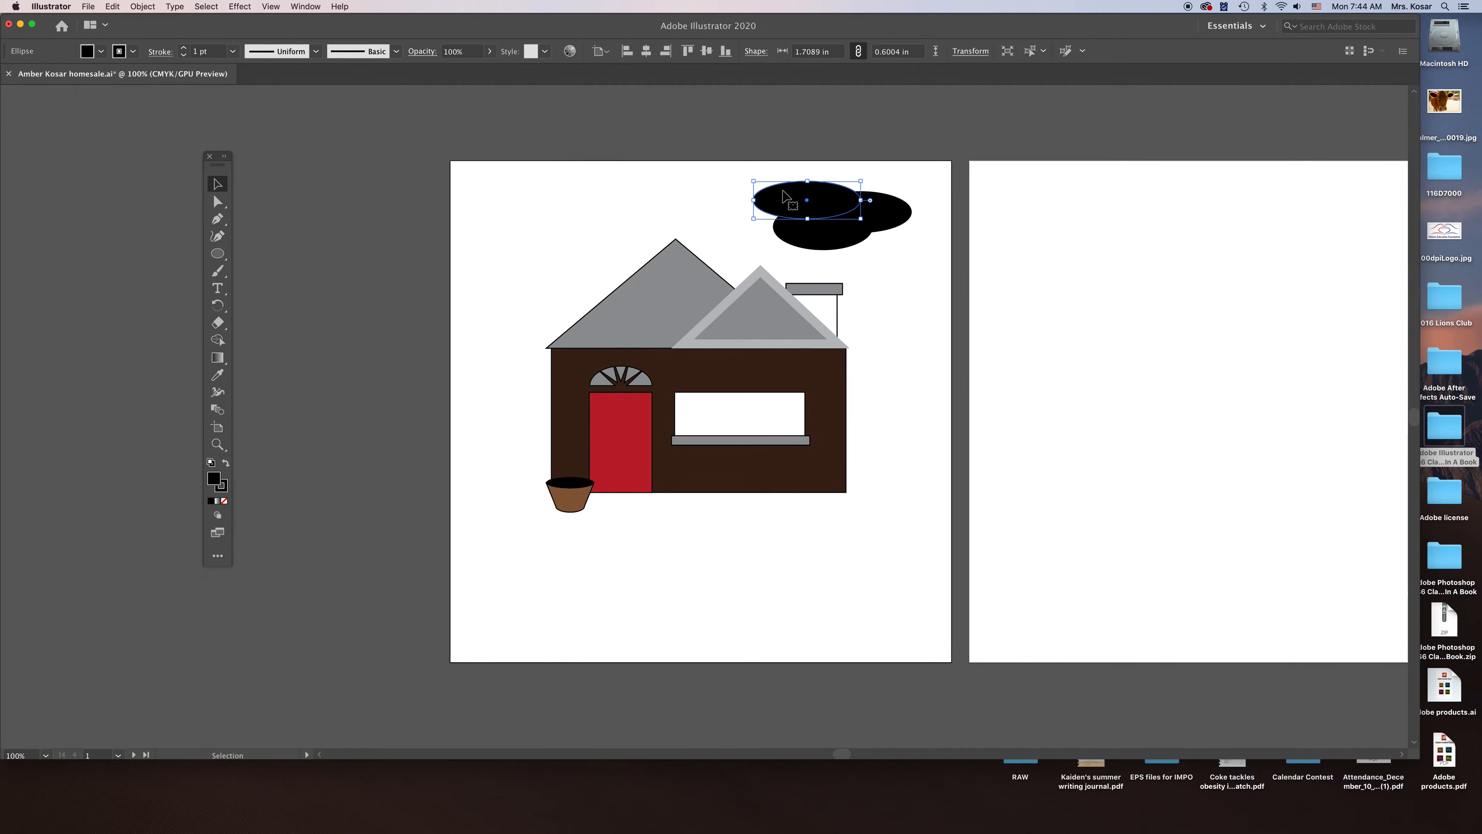
left_click(712, 196)
left_click(793, 207)
left_click(907, 210, "shift")
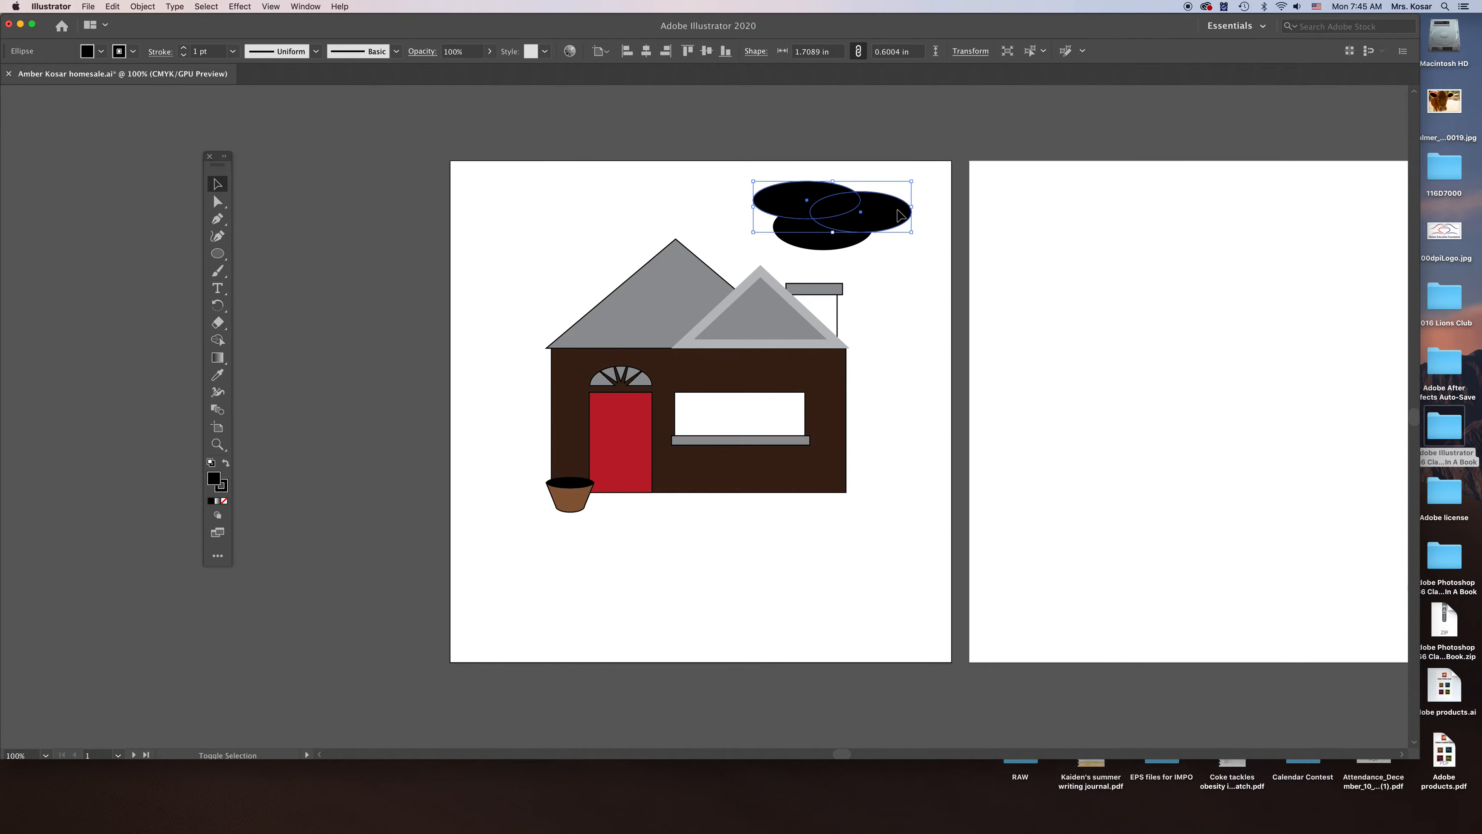
left_click(822, 242, "shift")
left_click(913, 327)
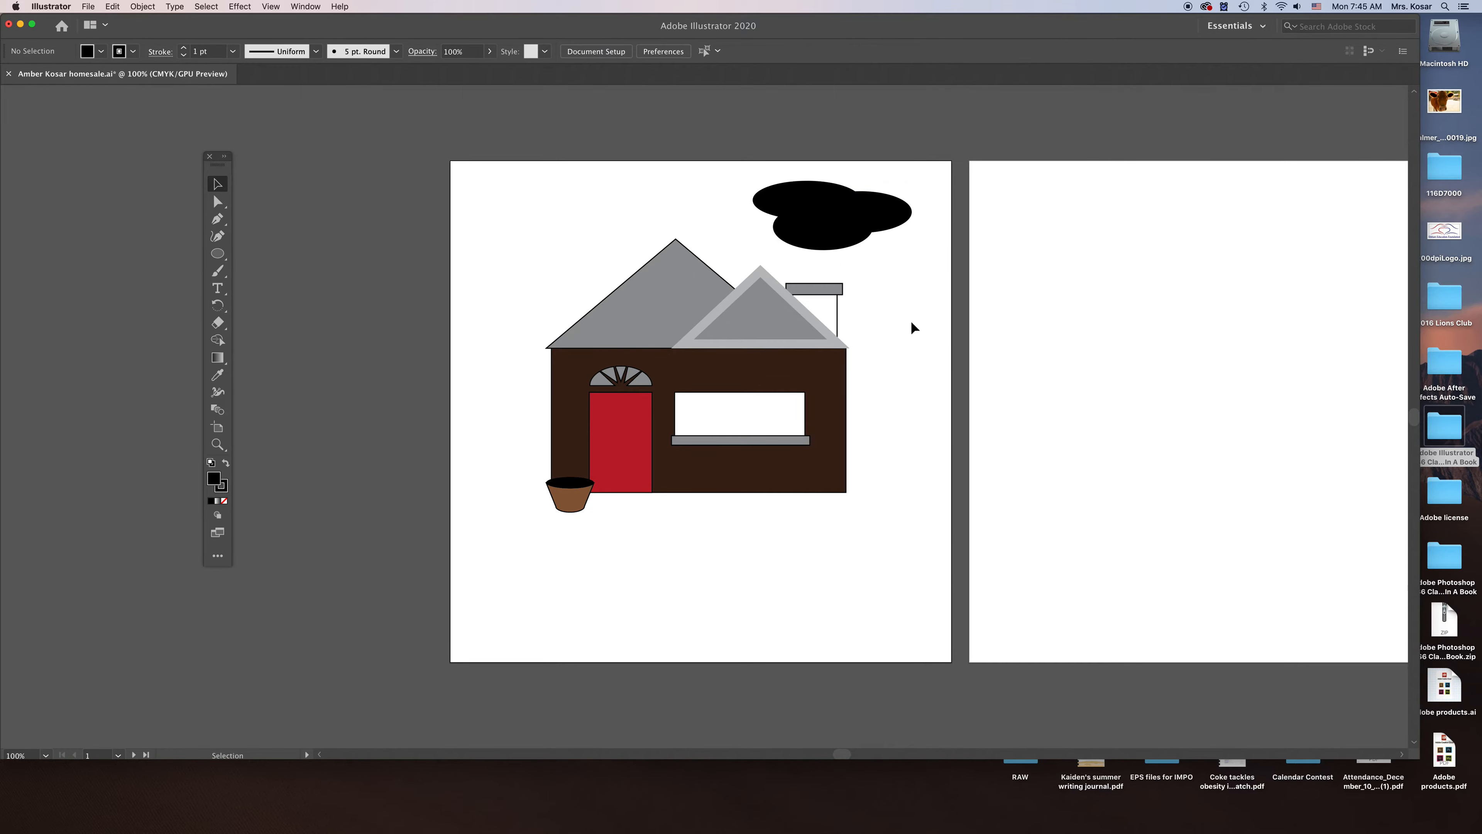
Step: Merge the three overlapping cloud ellipses into one shape with Pathfinder Unite
left_click_drag(728, 165, 921, 242)
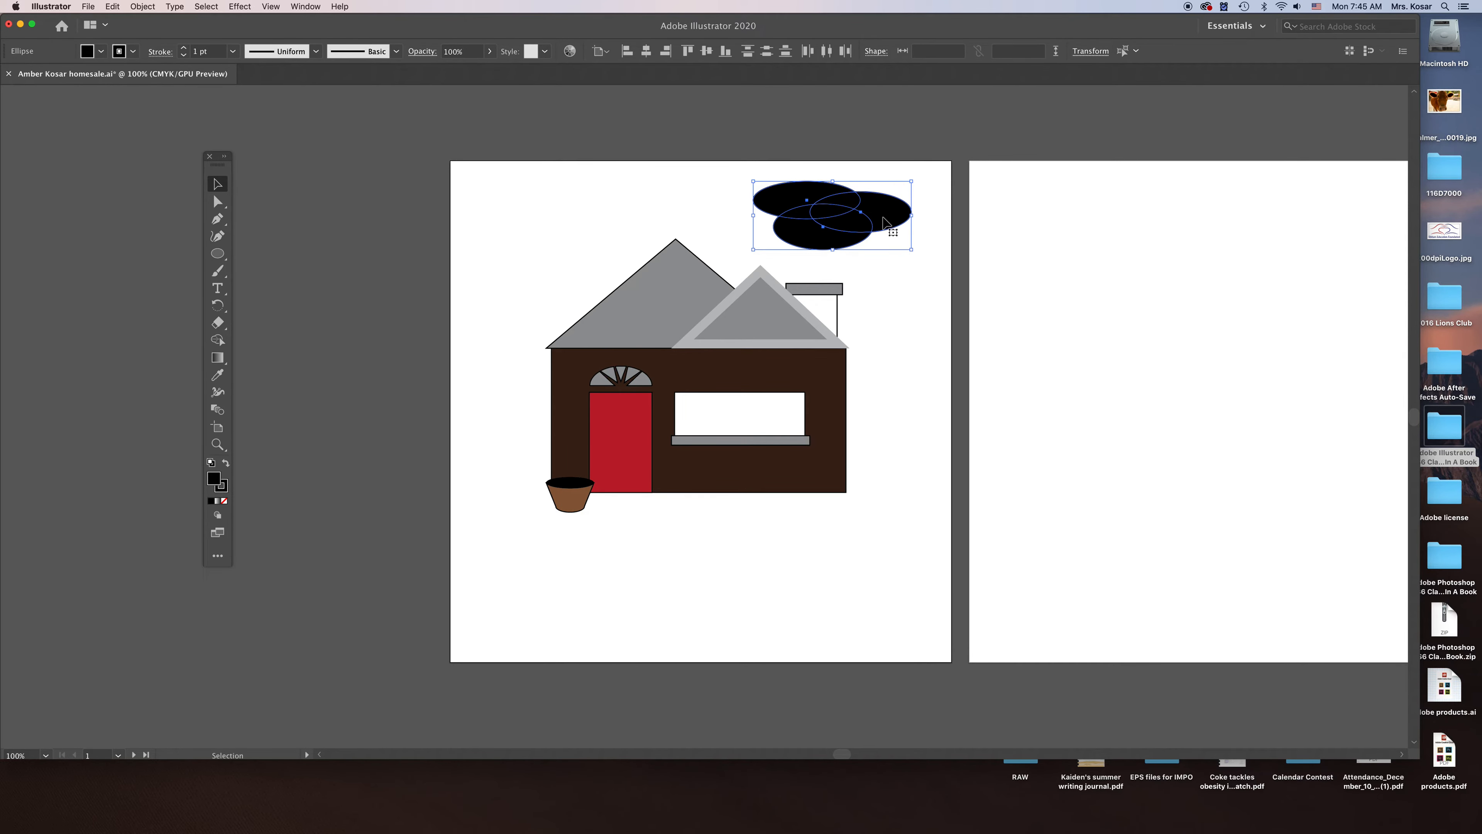
left_click(302, 7)
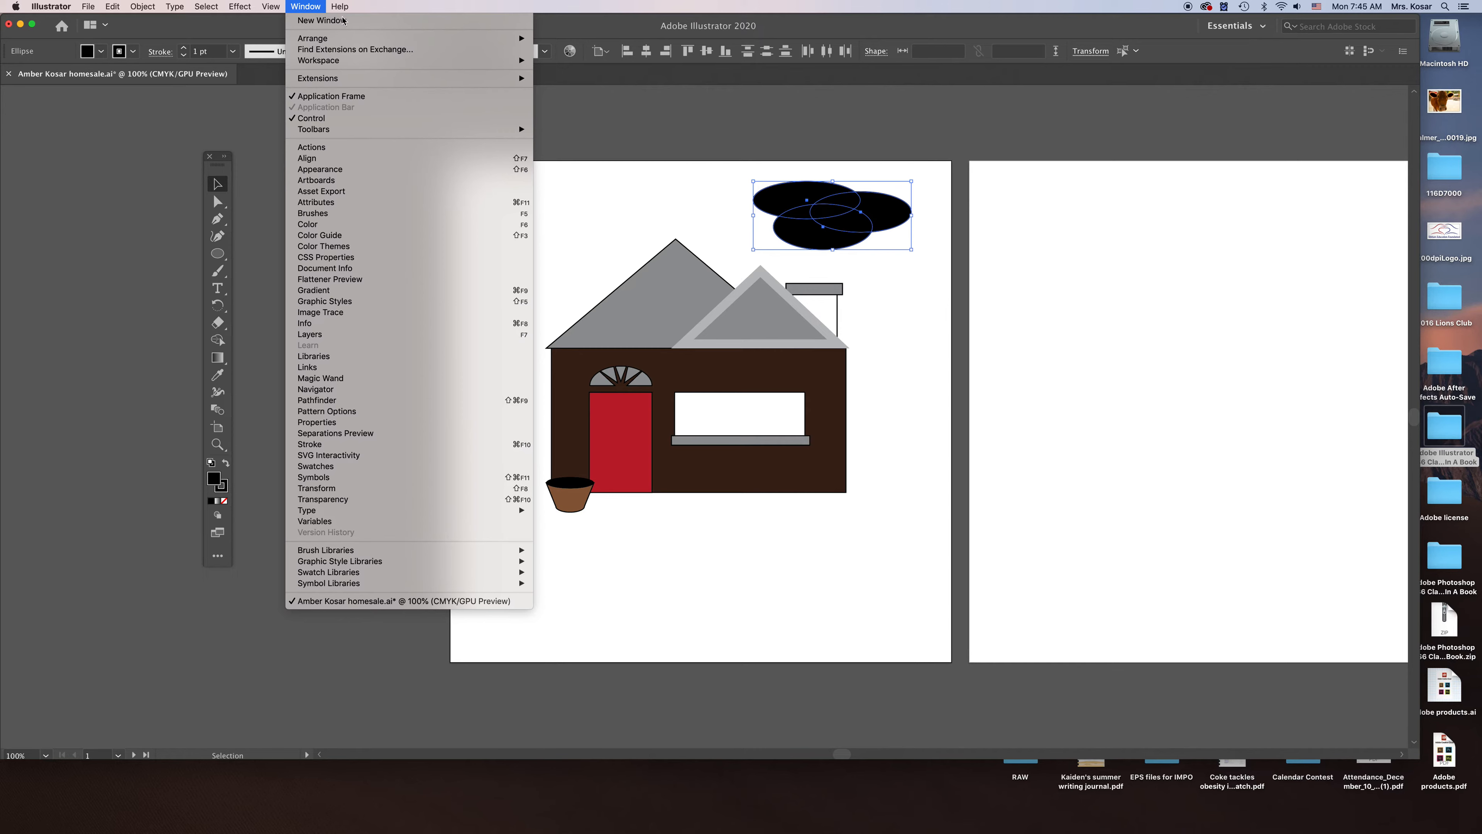
left_click(334, 402)
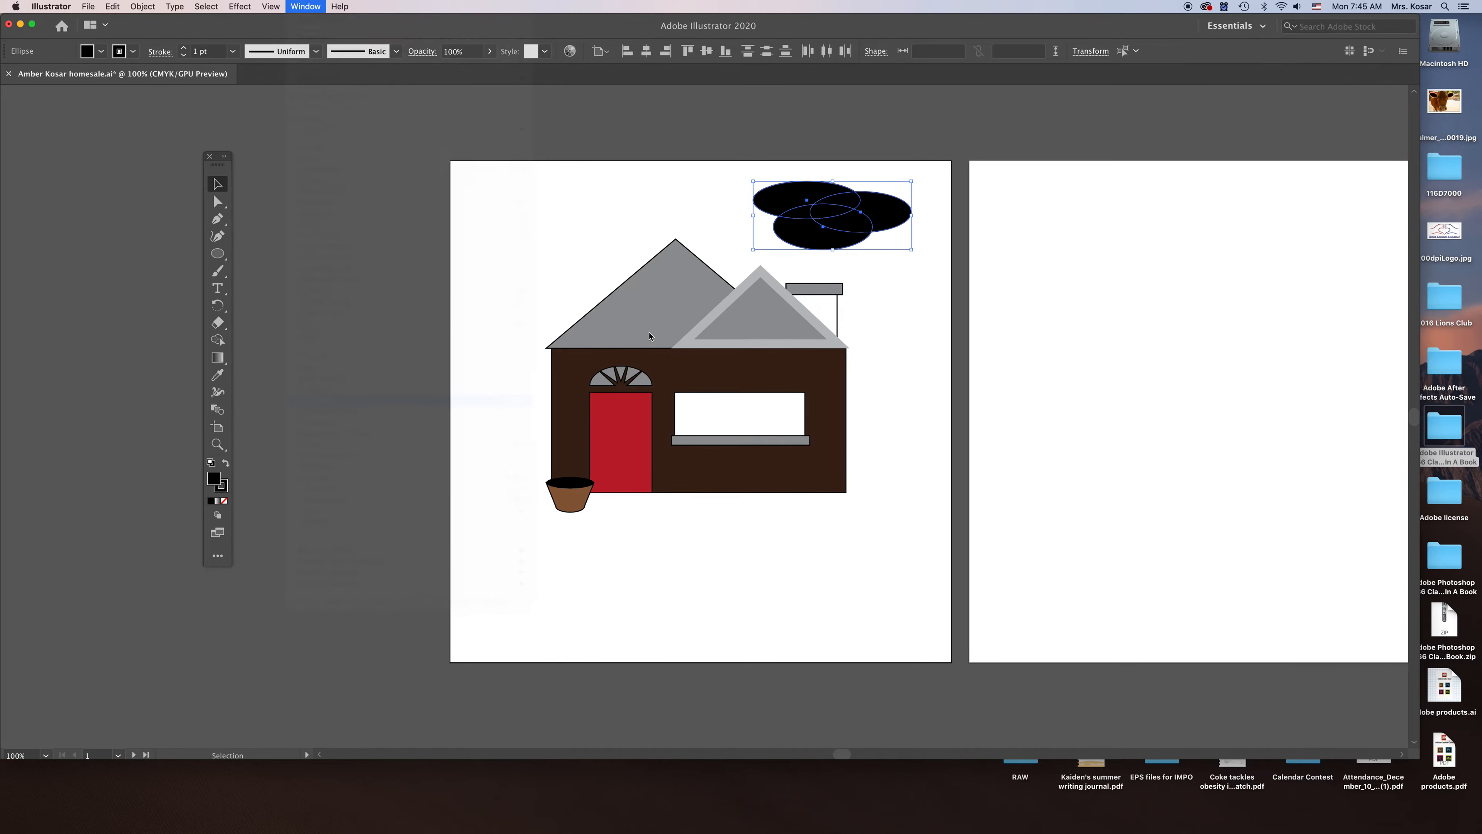
left_click_drag(812, 264, 1183, 246)
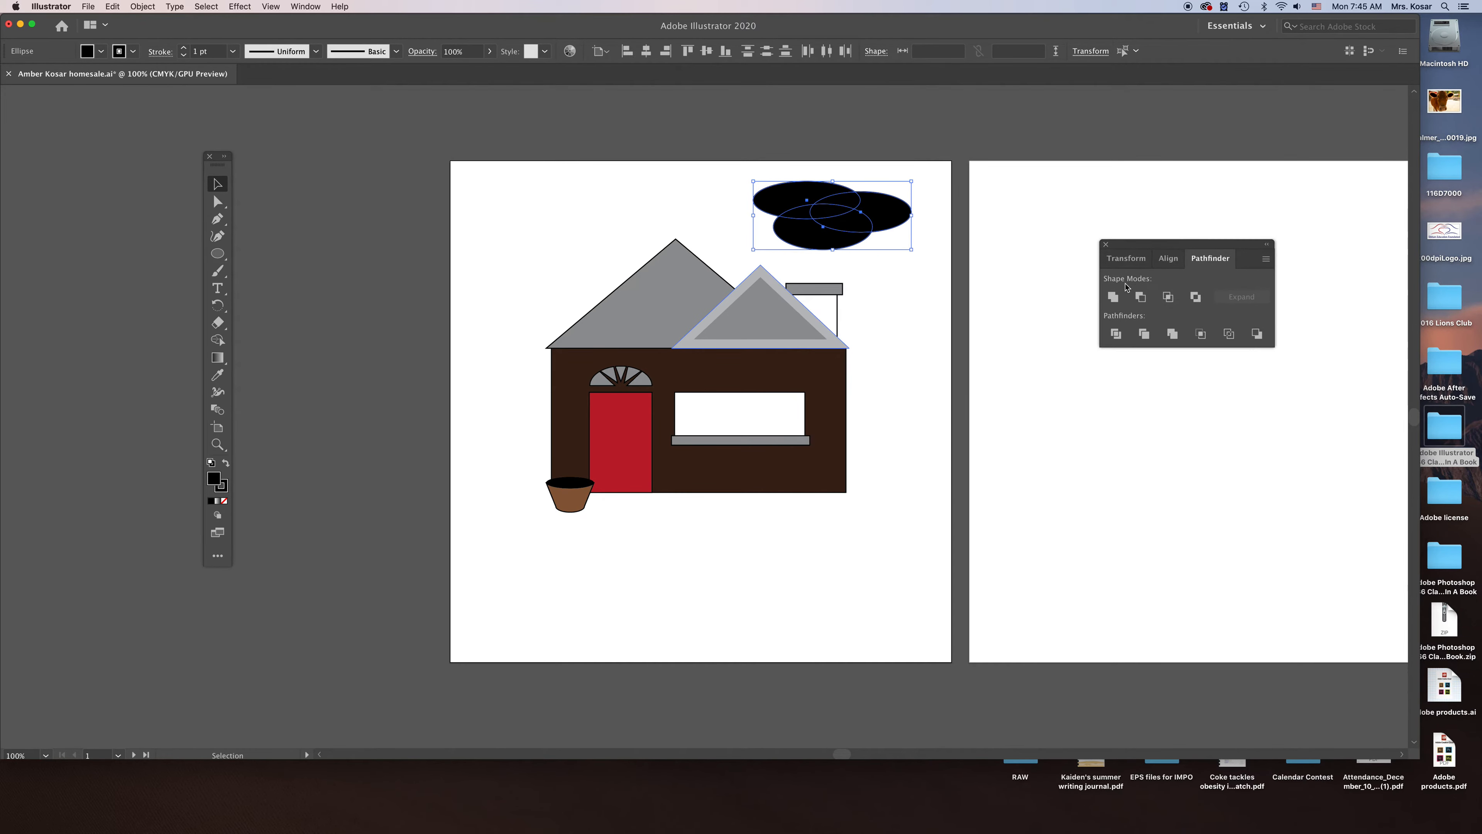
left_click(1113, 296)
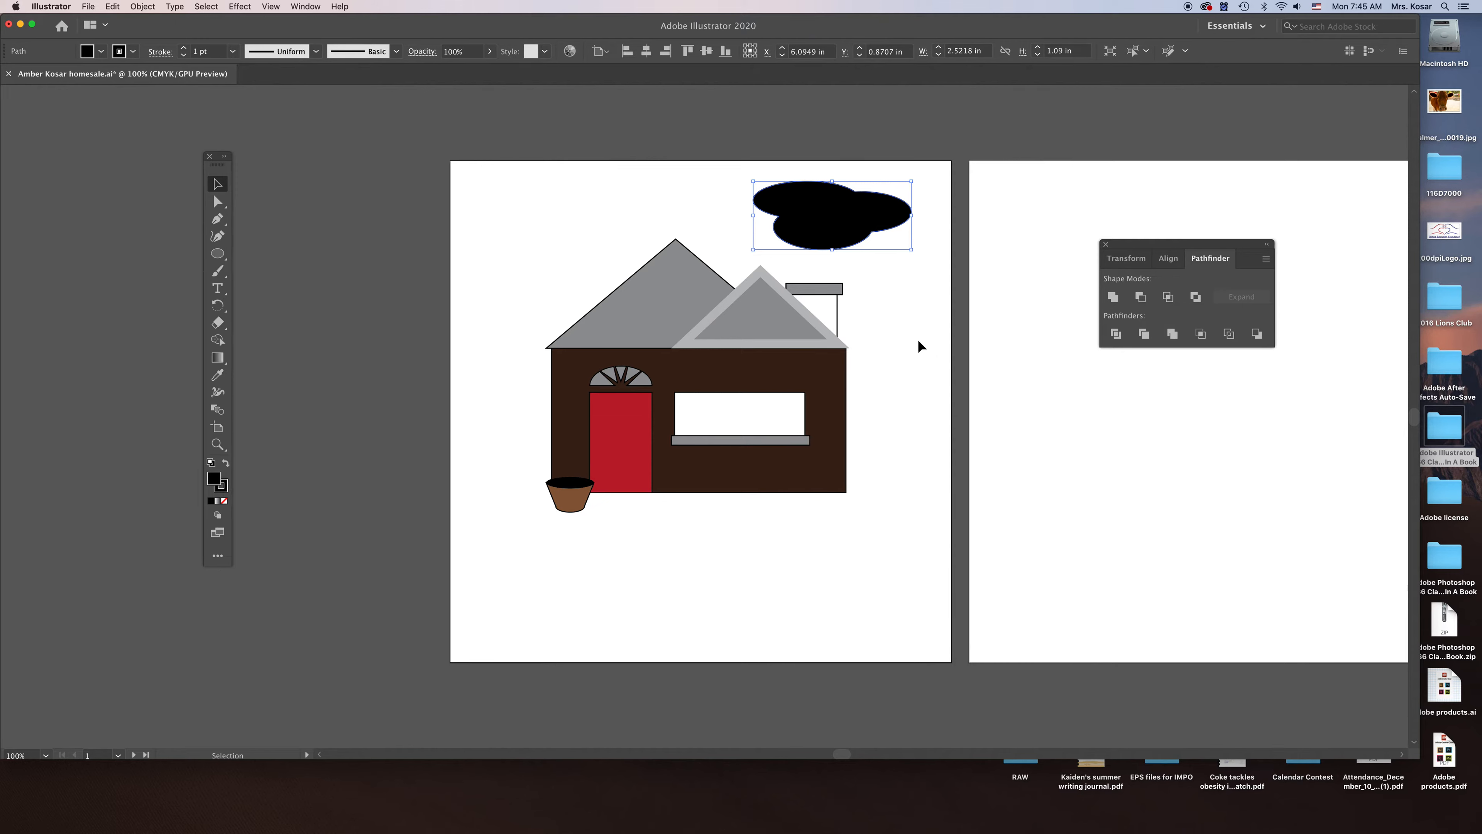
Step: Fill the cloud with light gray and remove its stroke
left_click(101, 51)
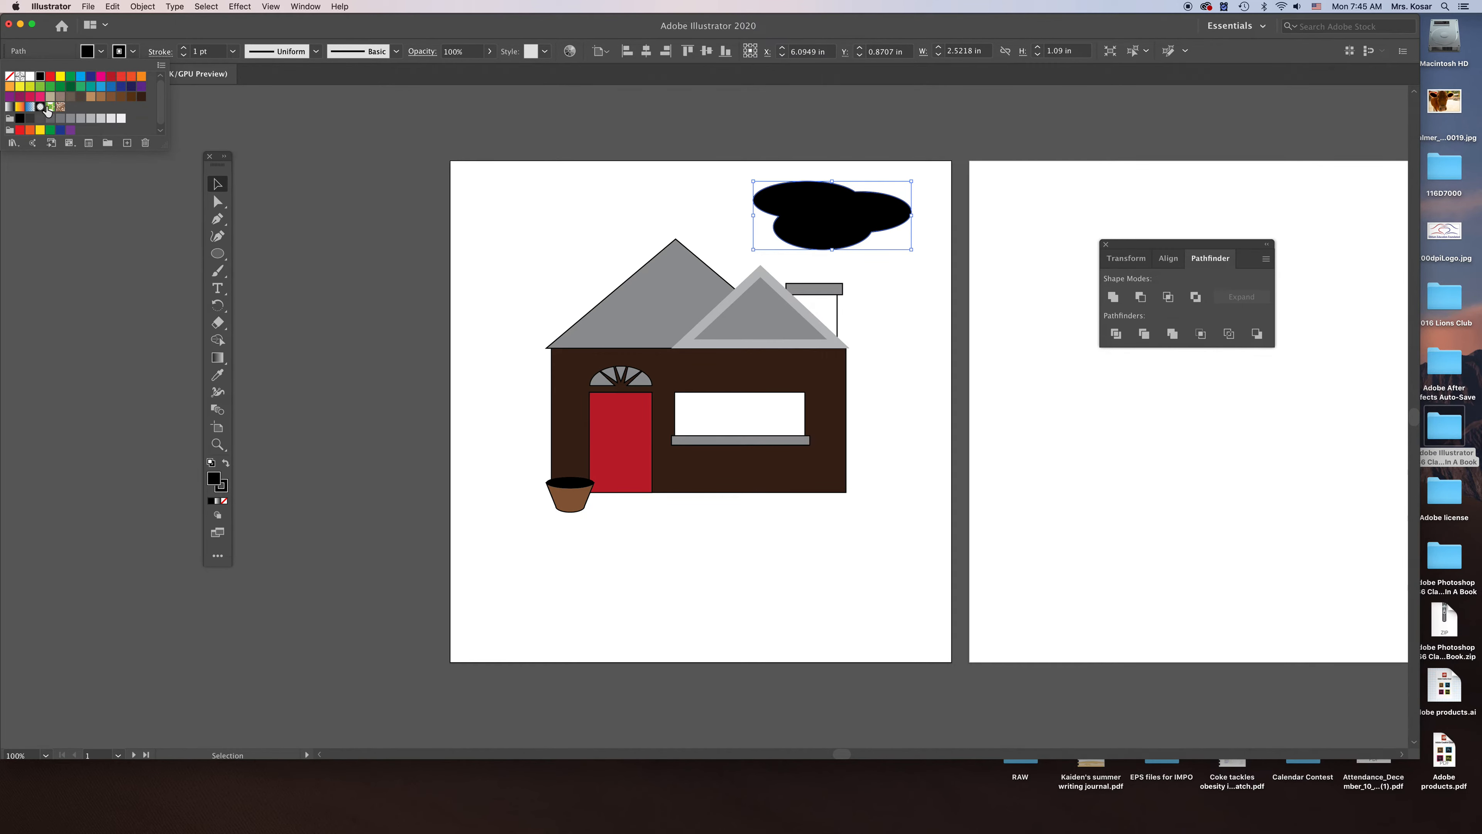
left_click(79, 119)
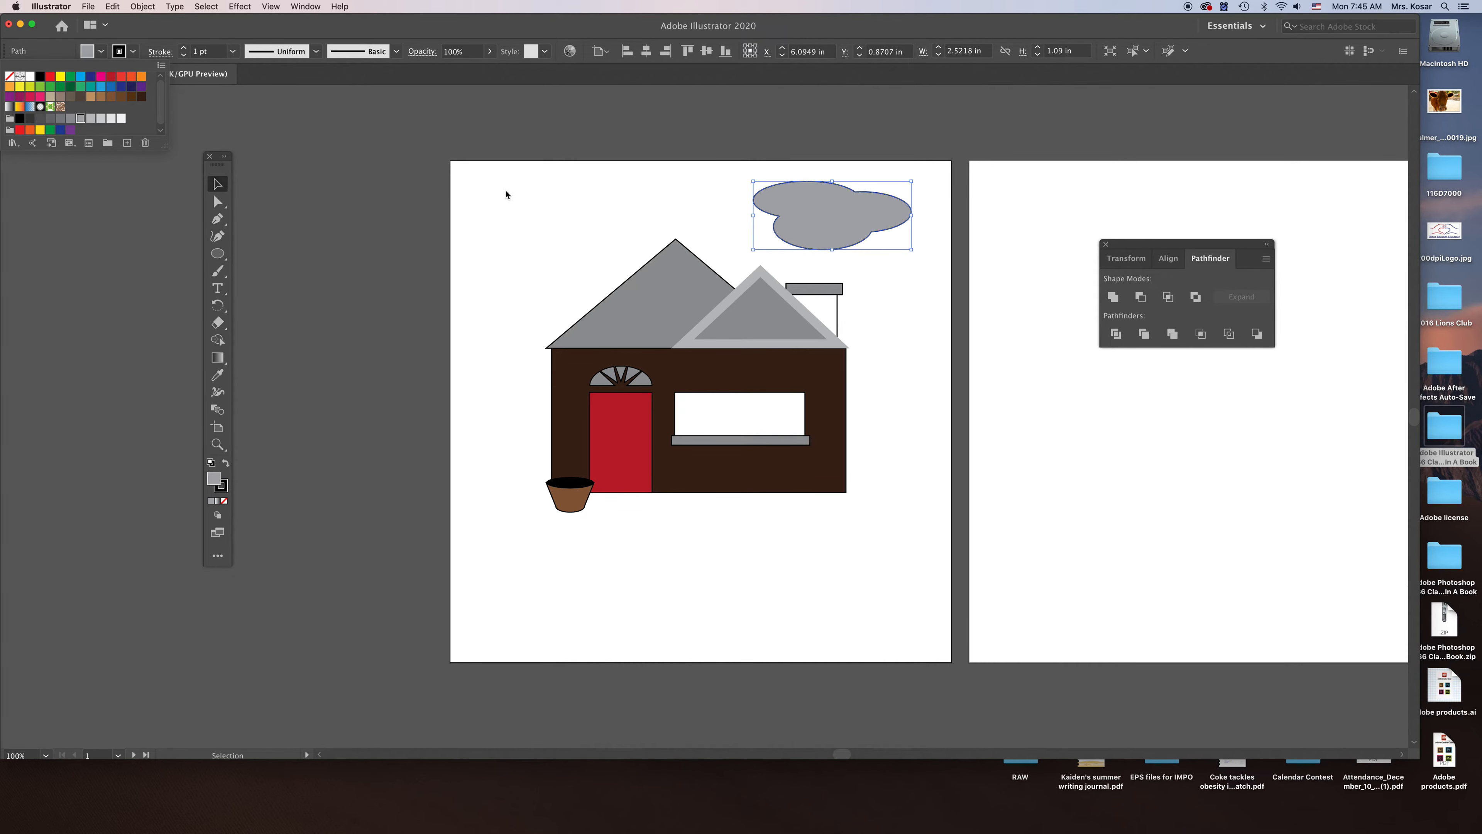
left_click(133, 51)
left_click(10, 76)
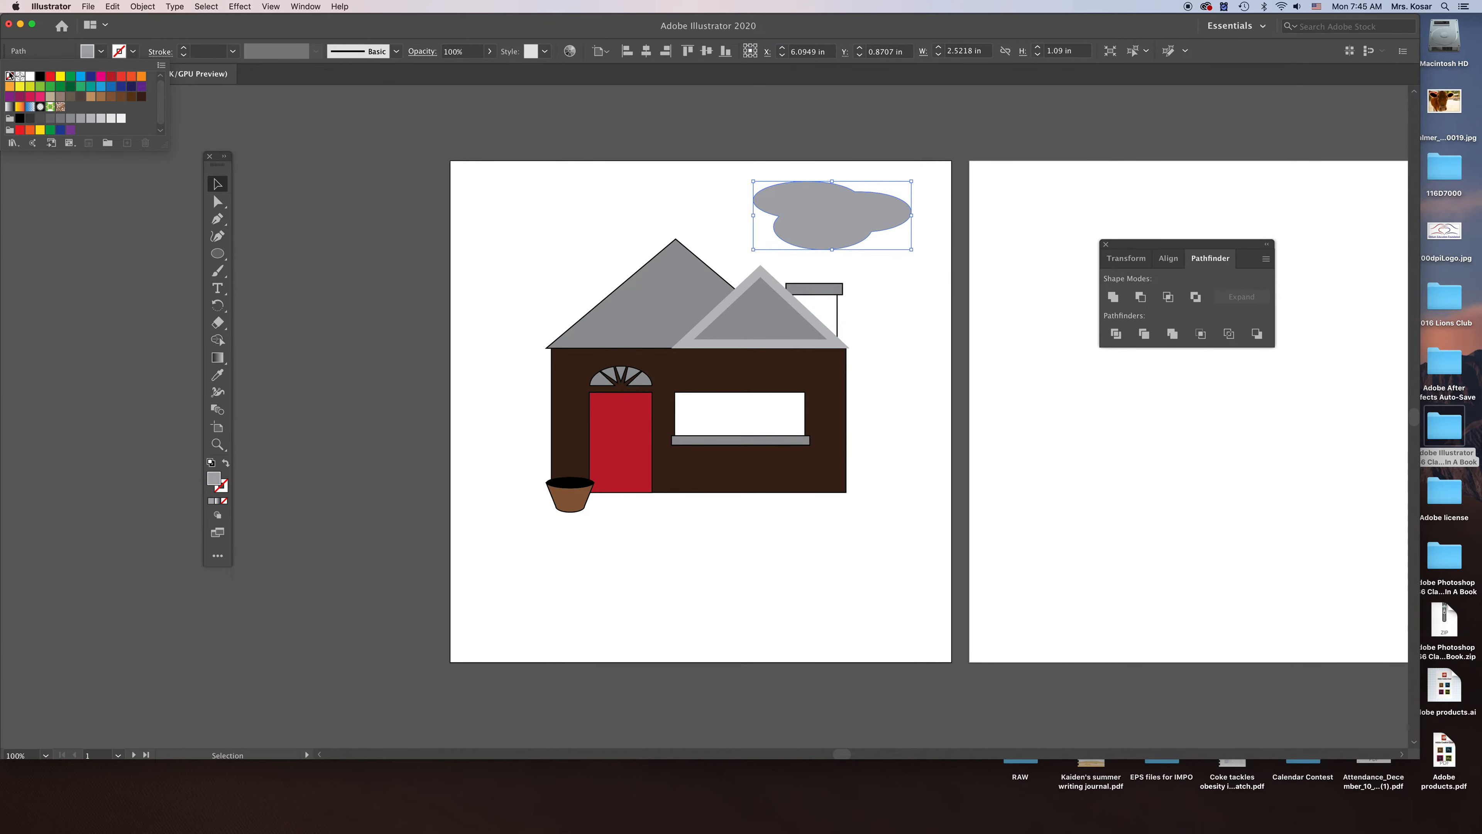
left_click(691, 212)
left_click(589, 212)
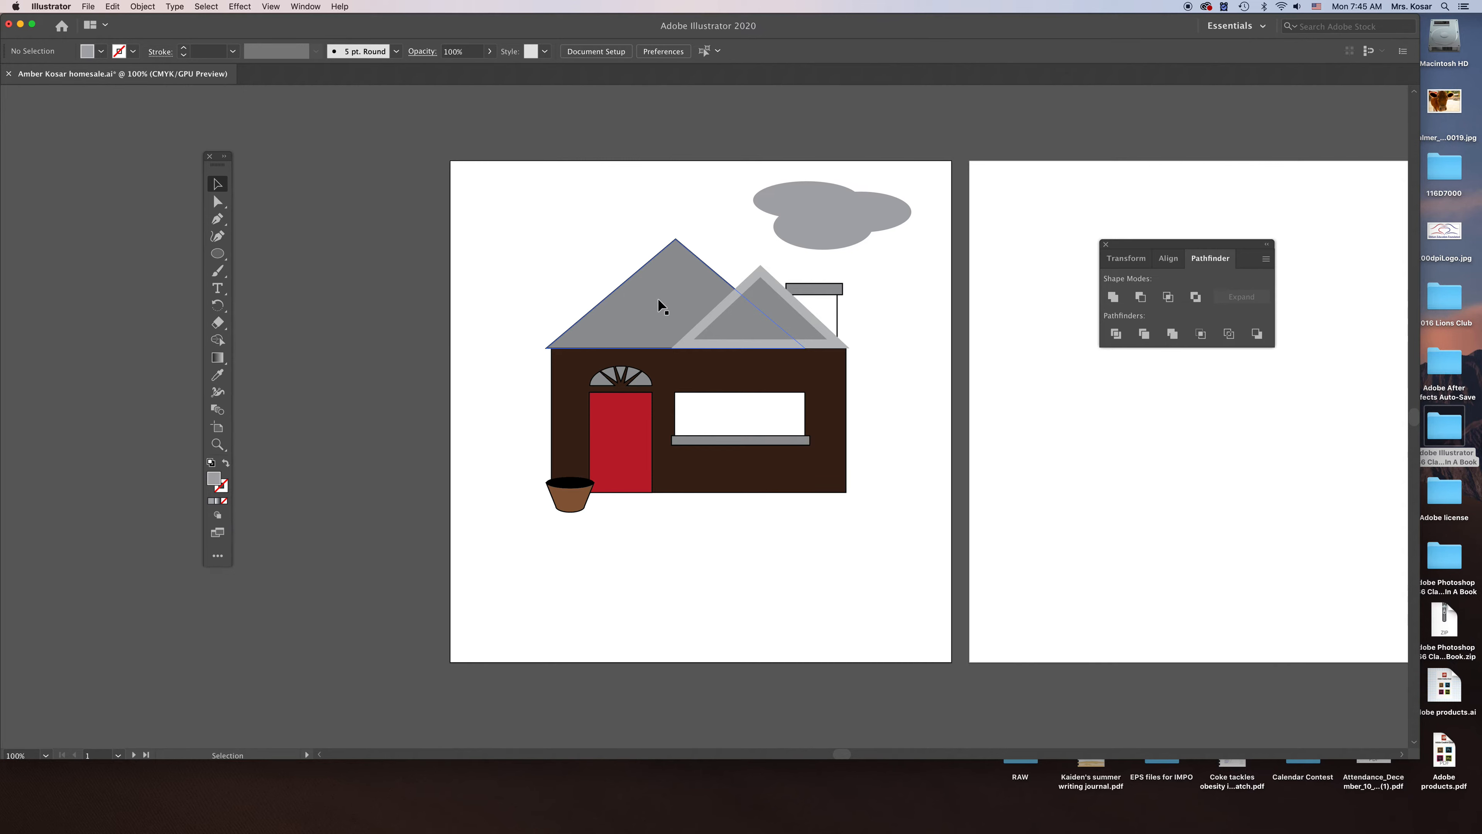
Step: Draw a rectangle about 3.57 by 0.93 in covering the peak of the large roof triangle
left_click(217, 254)
left_click_drag(218, 258, 257, 253)
left_click_drag(542, 230, 767, 288)
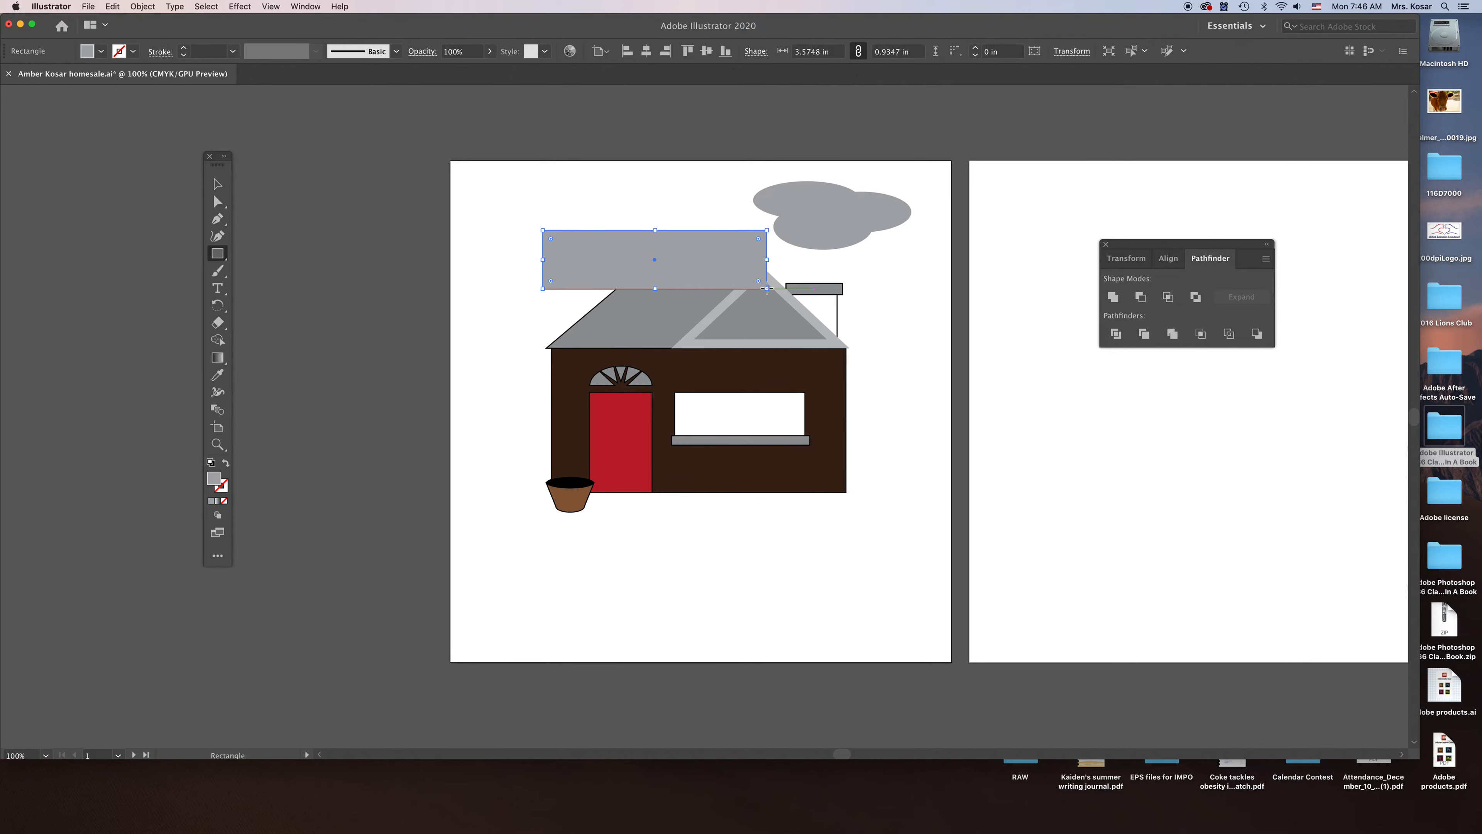
key("v")
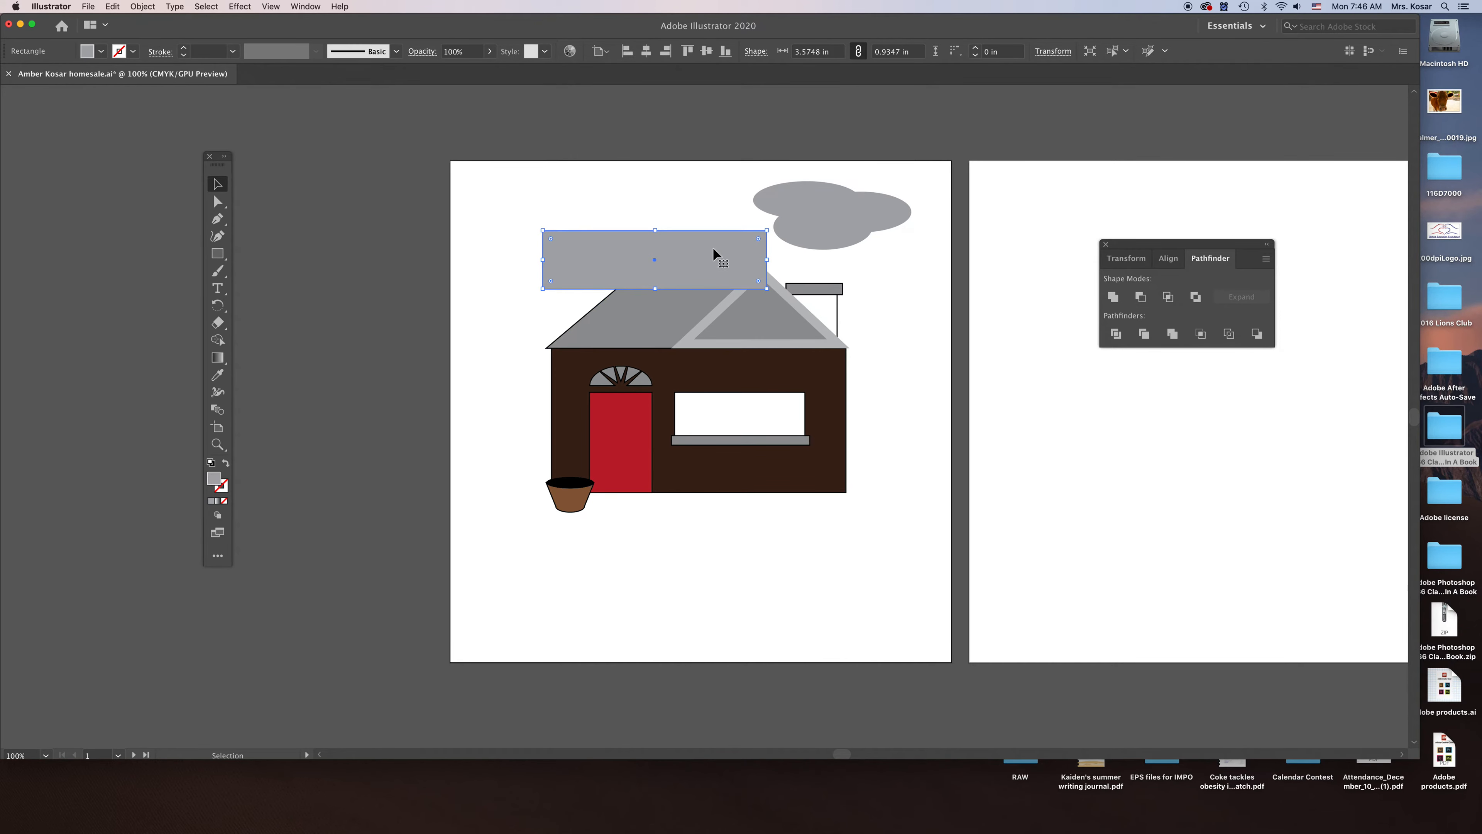
left_click(517, 290)
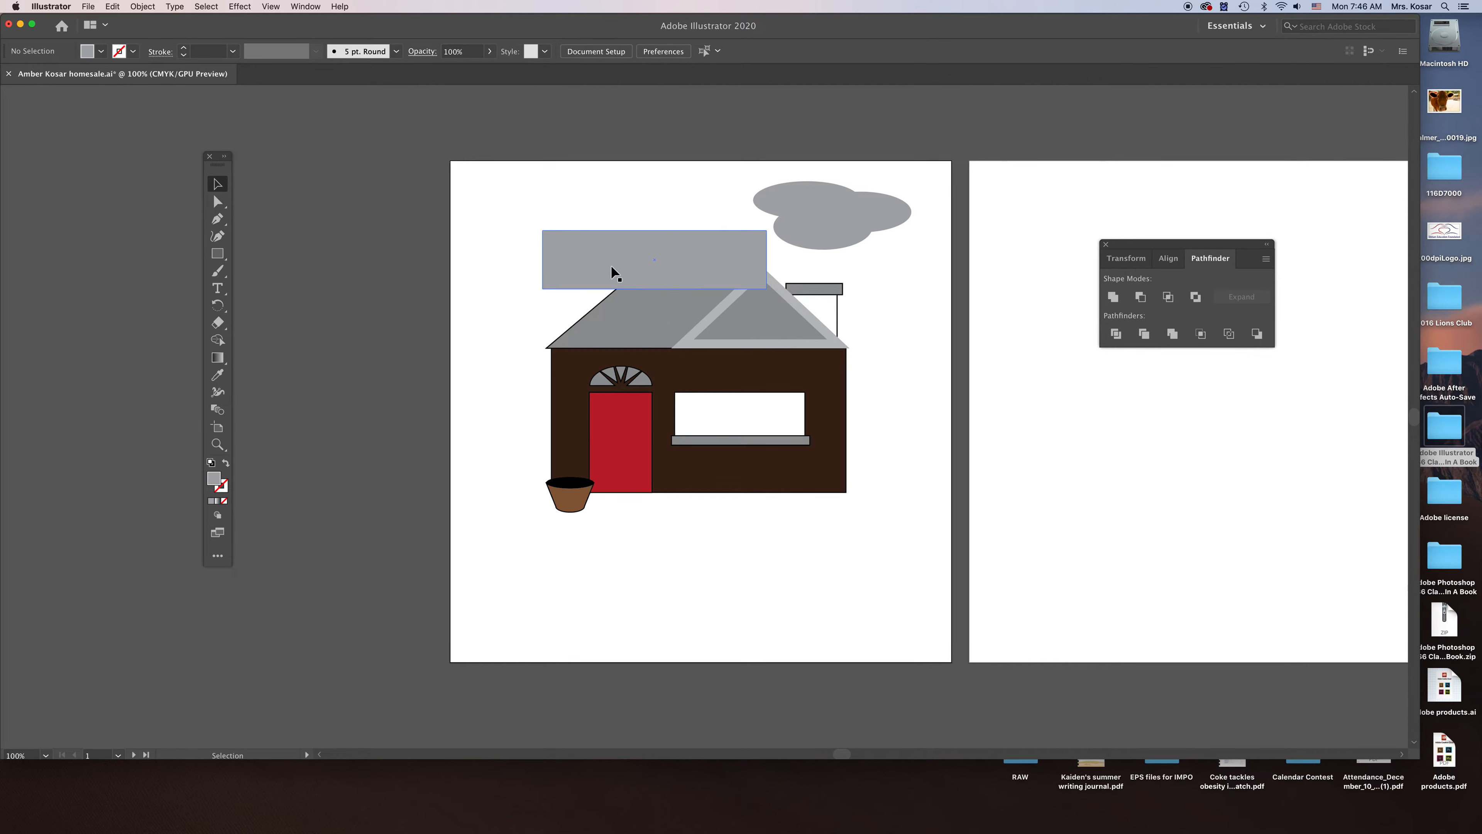
Step: Cut the rectangle out of the large roof triangle with Pathfinder Minus Front to give the roof a flat top
left_click(598, 258)
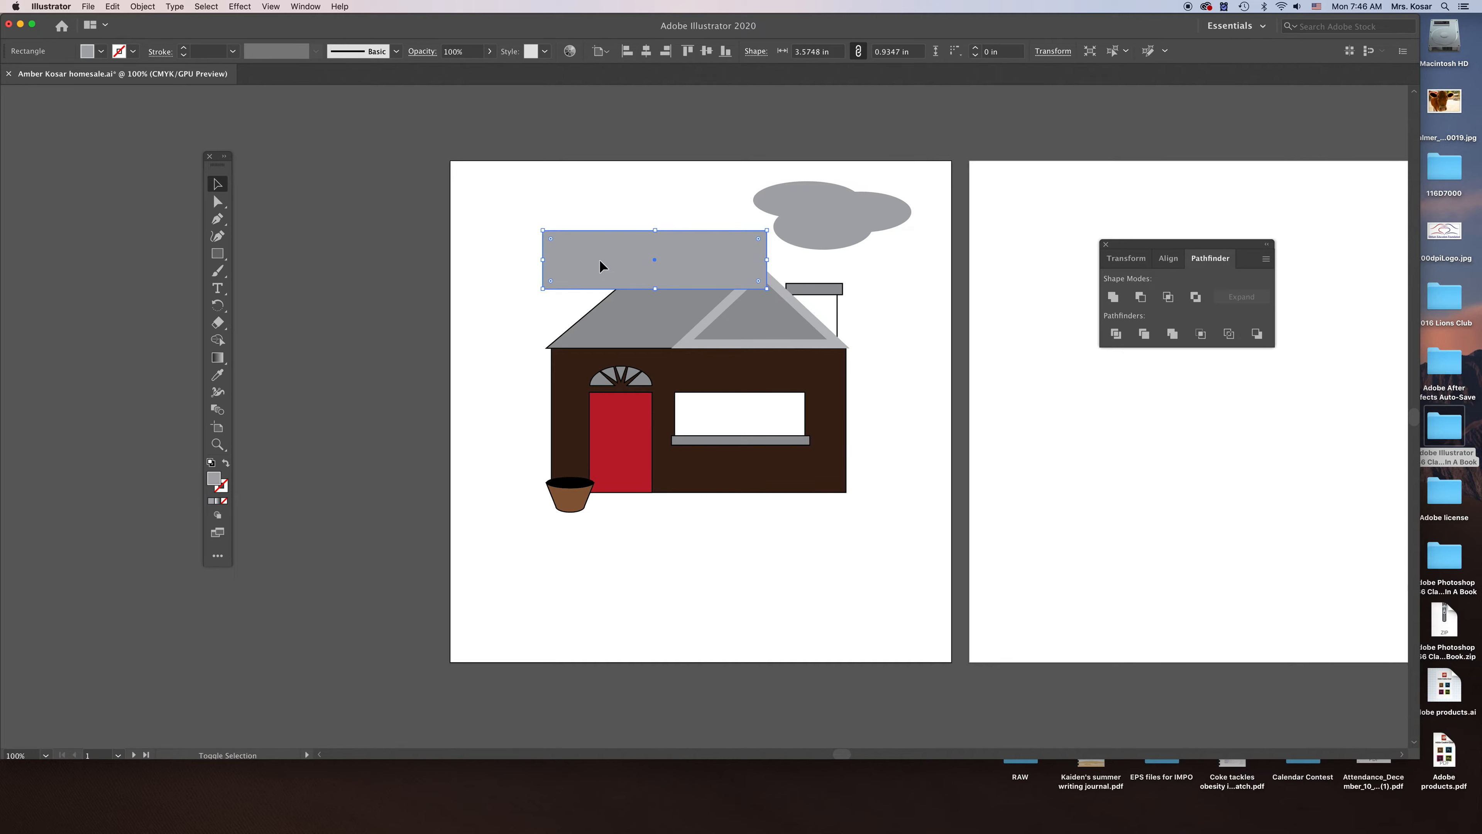
left_click(629, 319, "shift")
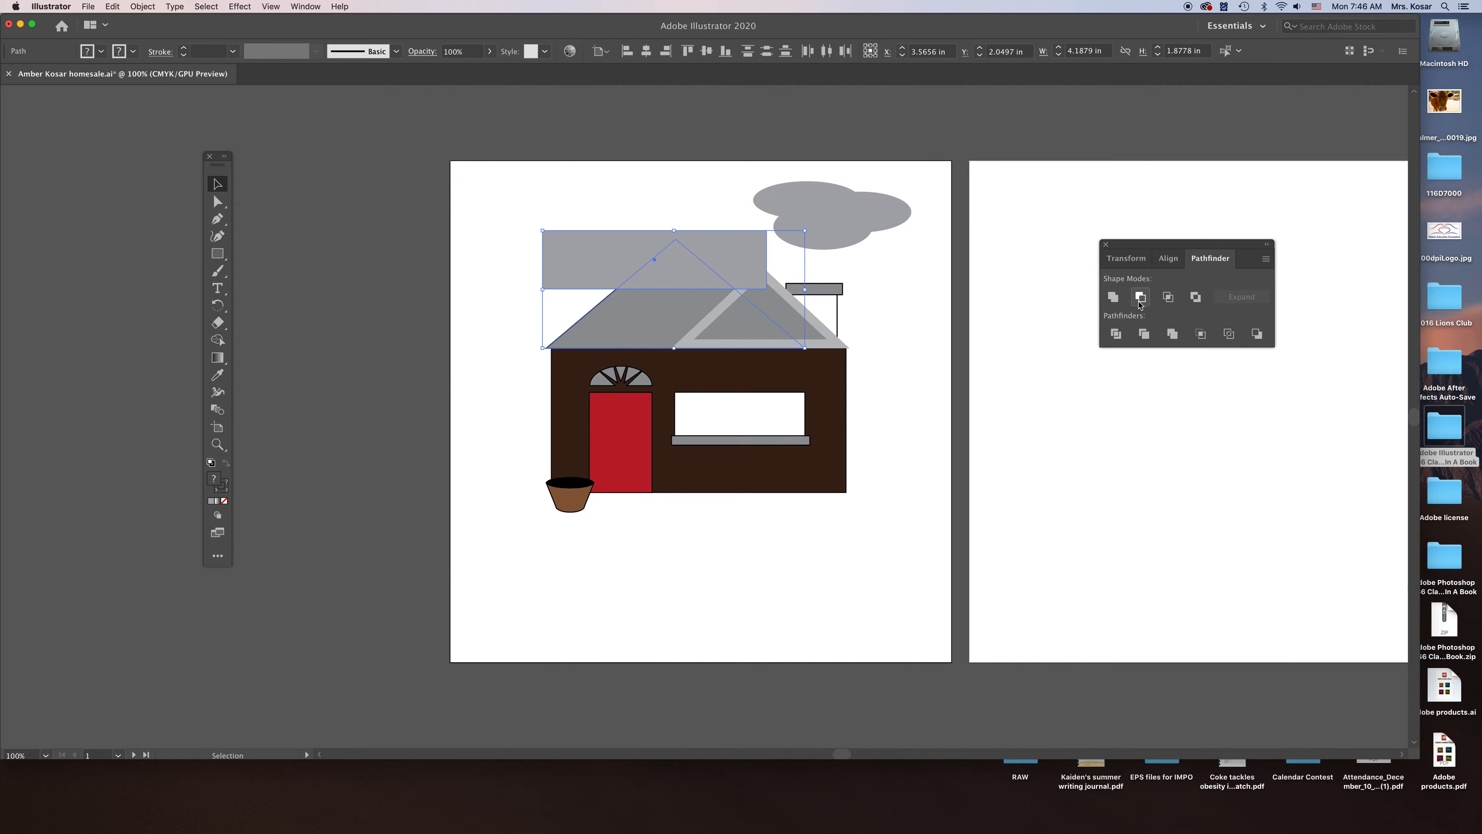
left_click(305, 7)
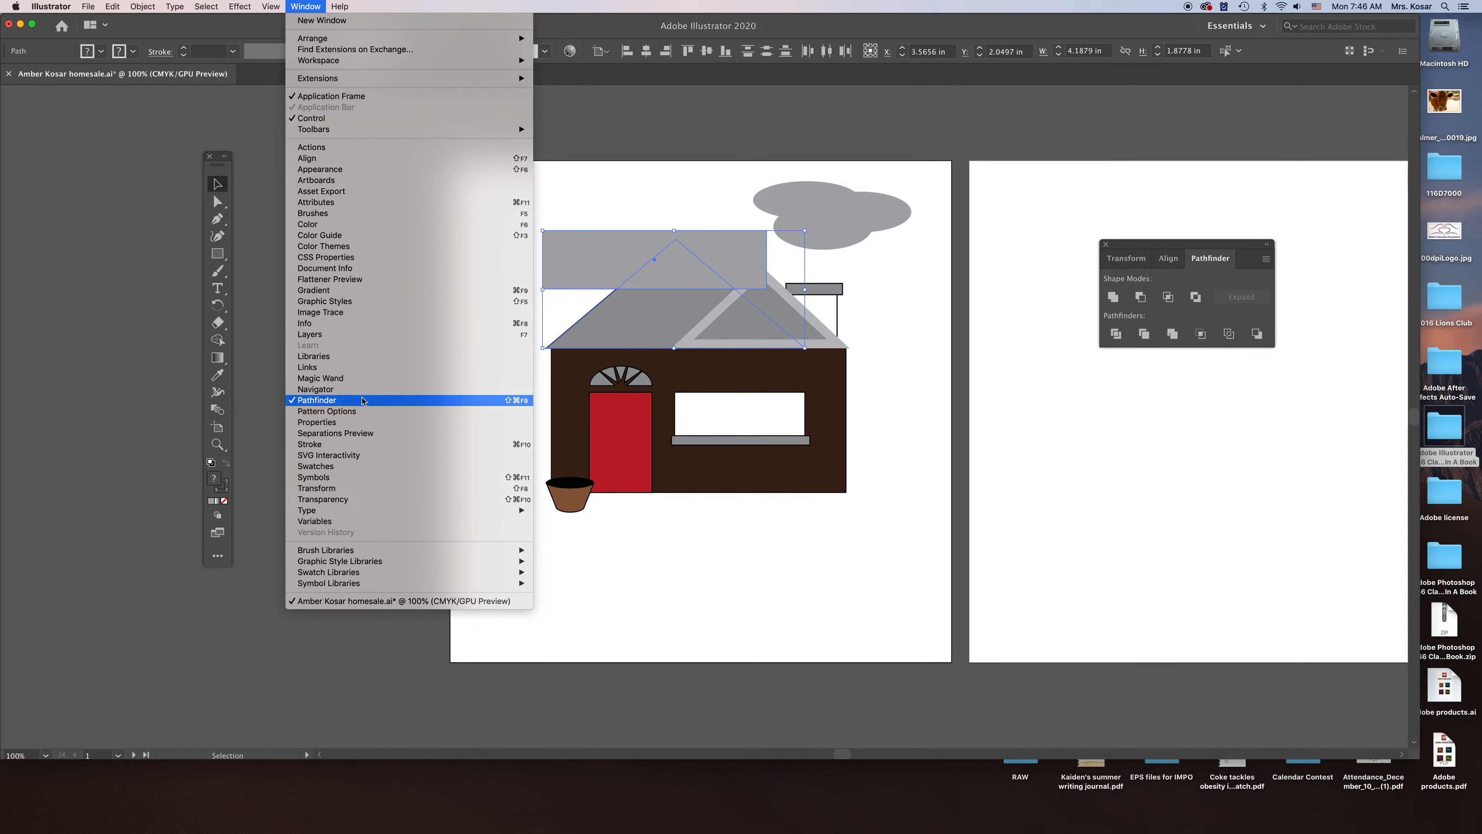
left_click(519, 403)
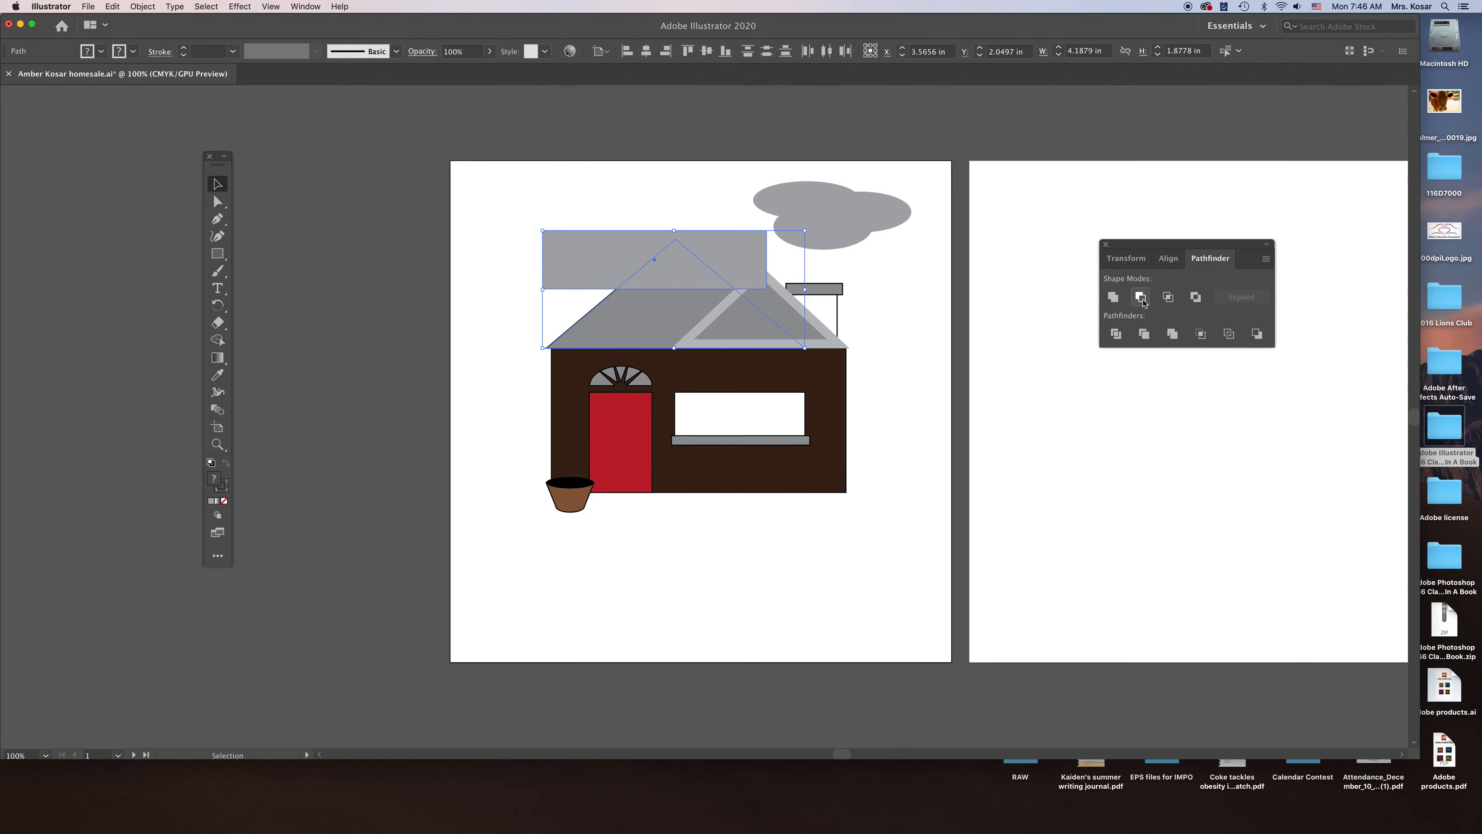
left_click(1141, 297)
left_click(1046, 318)
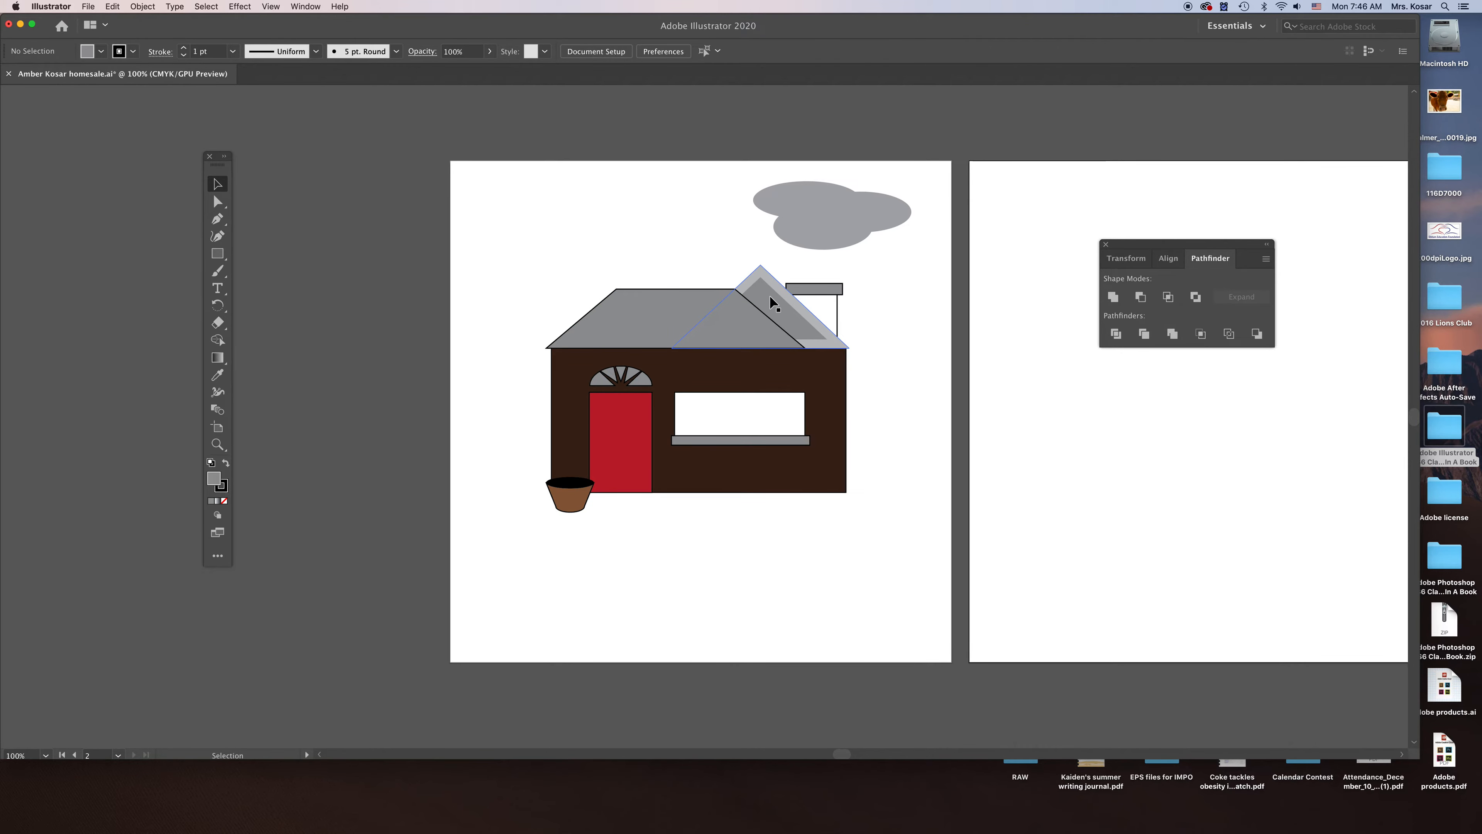
Step: Bring the small gable triangle to the front of the flat-topped roof
left_click(766, 305)
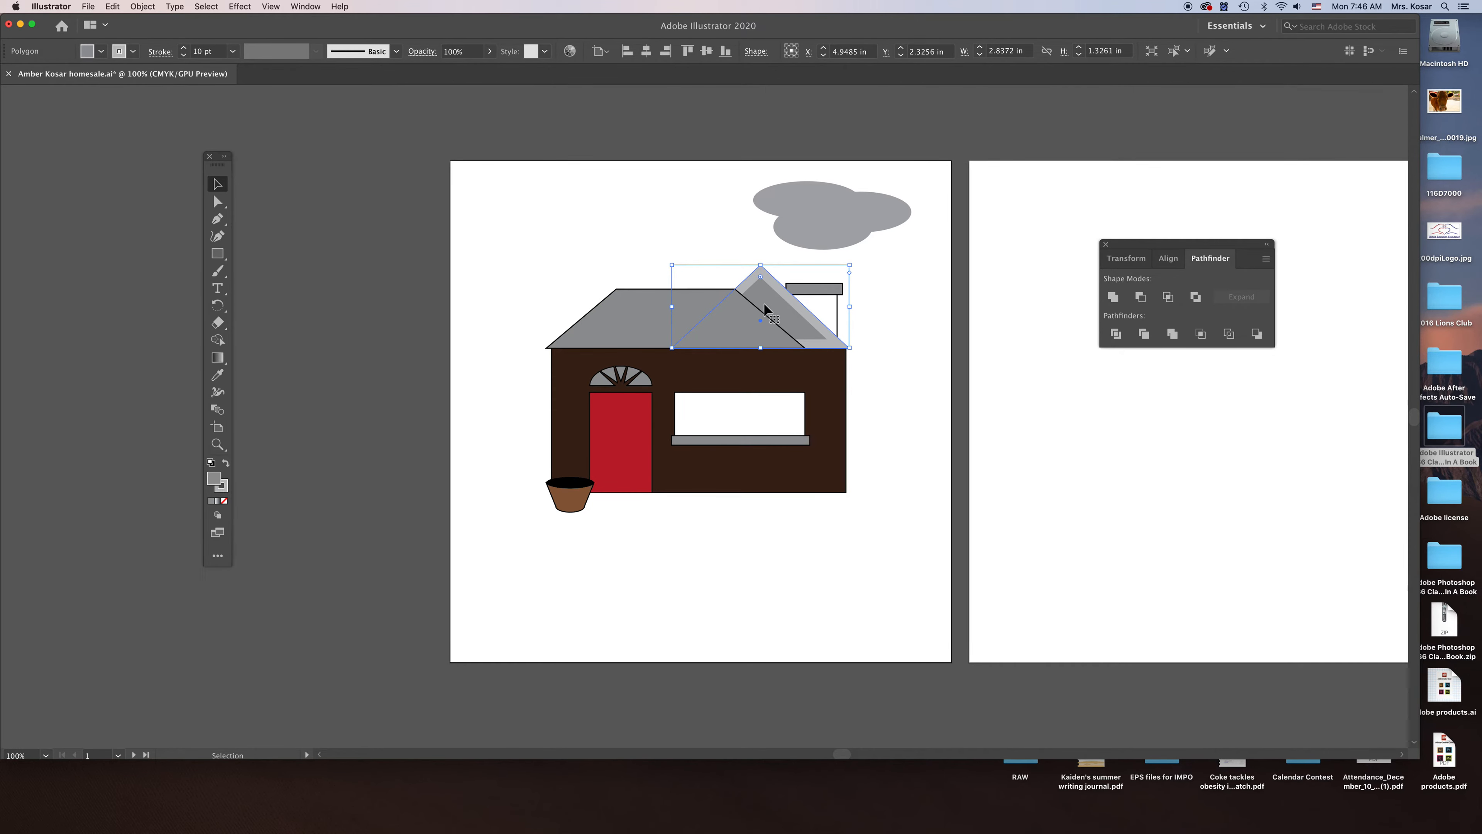
right_click(768, 305)
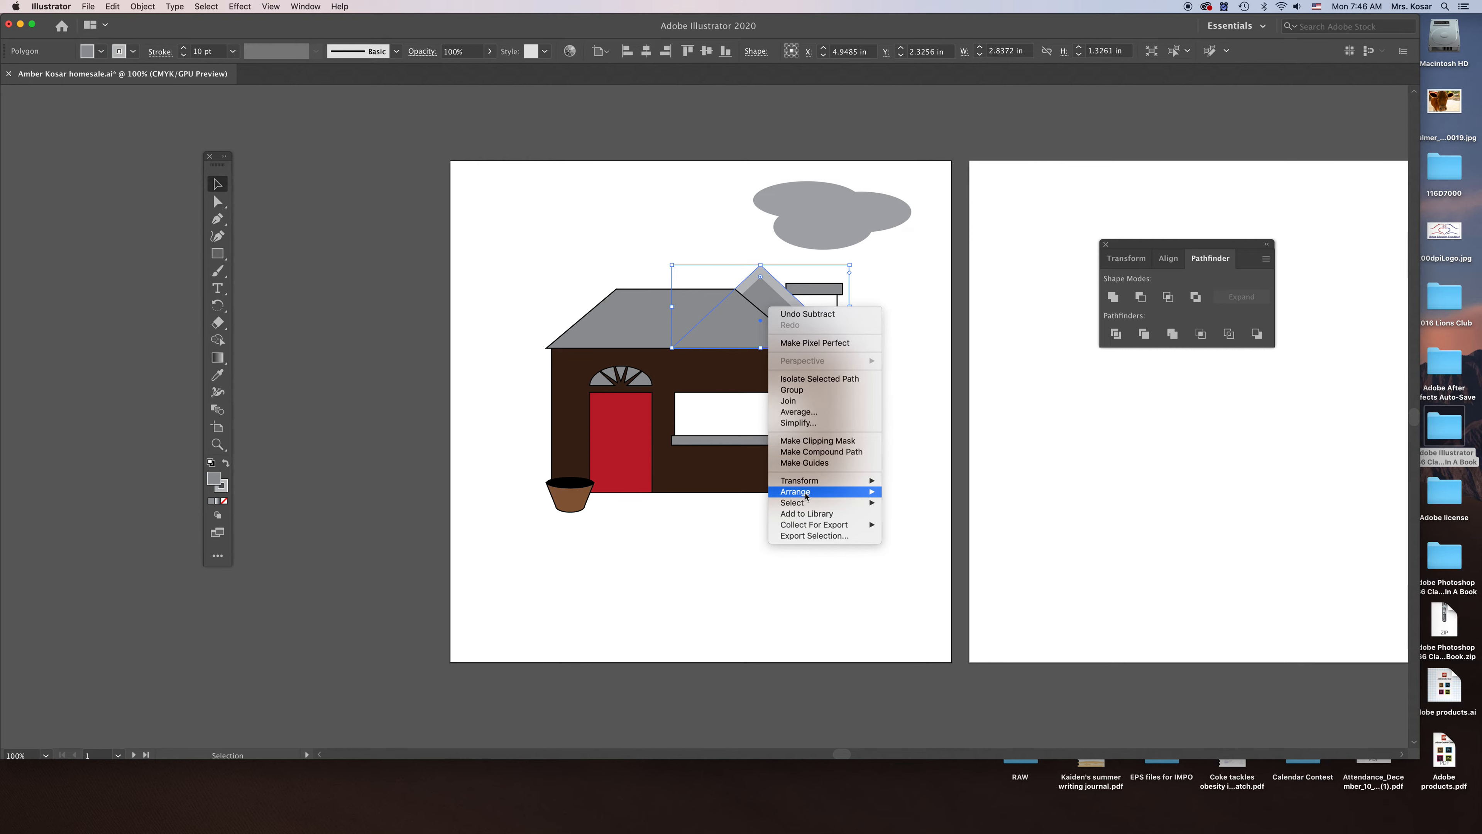
mouse_move(807, 496)
left_click(919, 492)
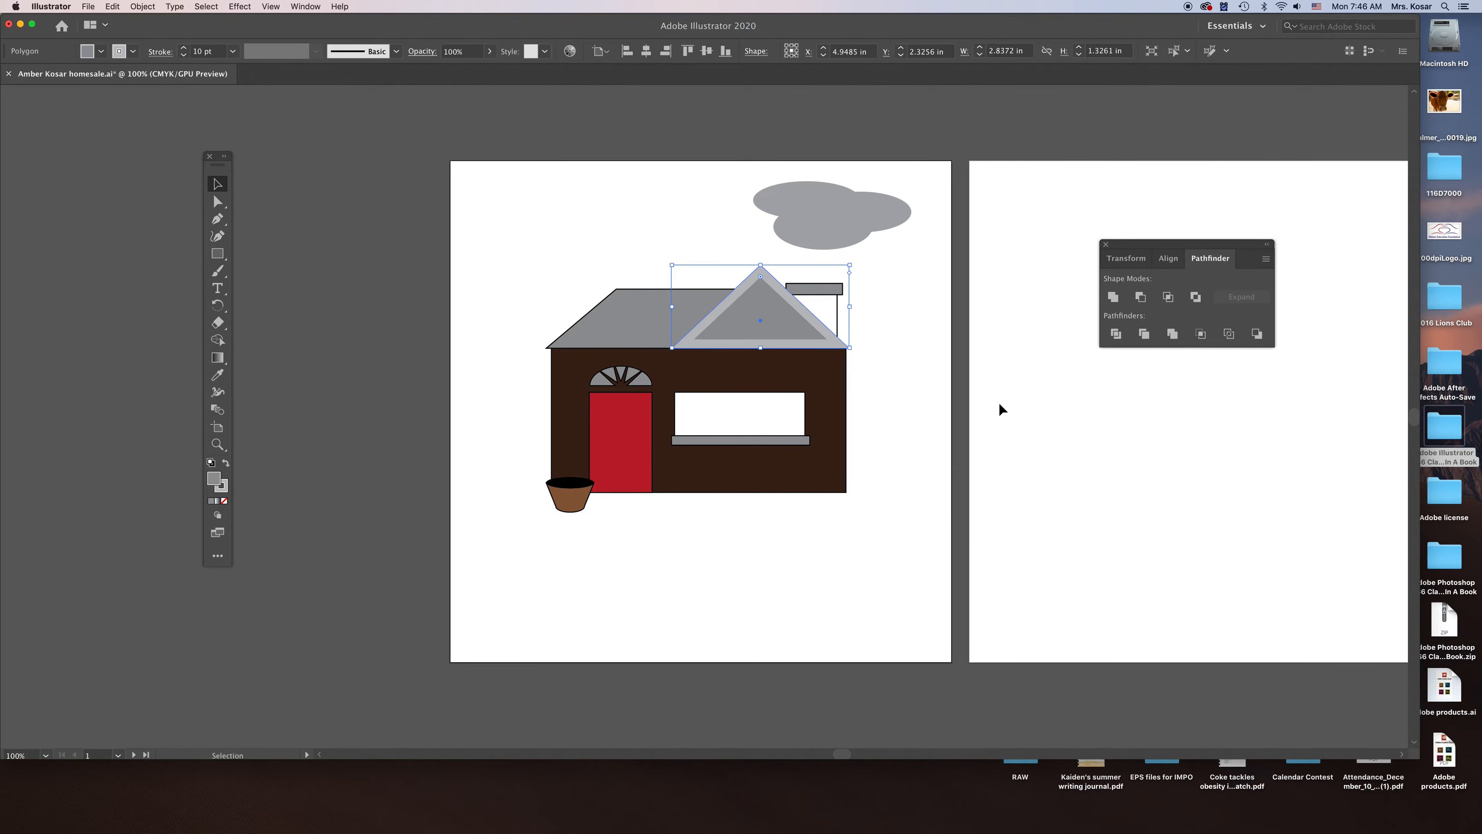
left_click(1008, 381)
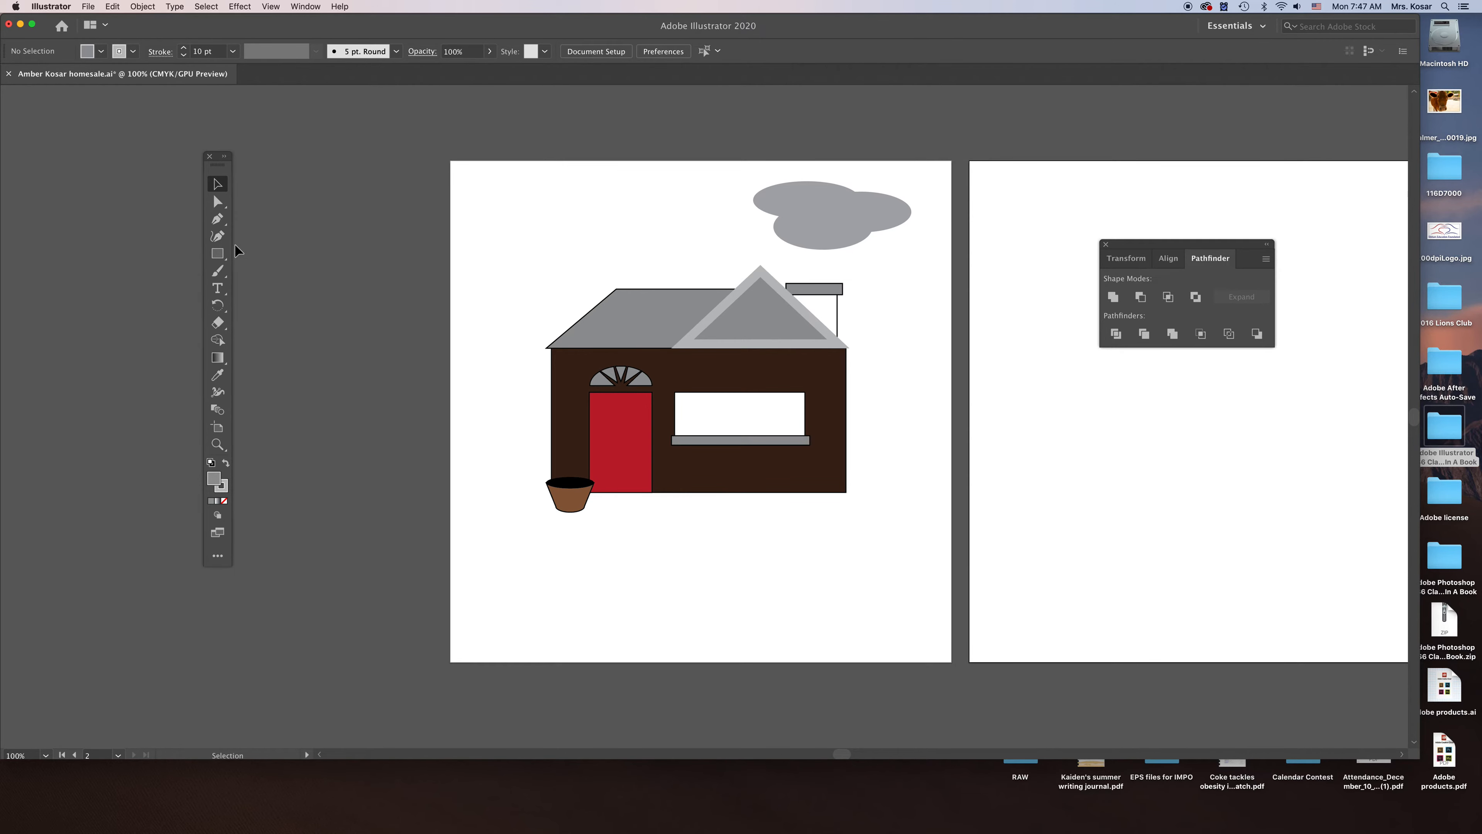
Step: Draw a circle about 7.06 in across, covering the whole house illustration
left_click(217, 256)
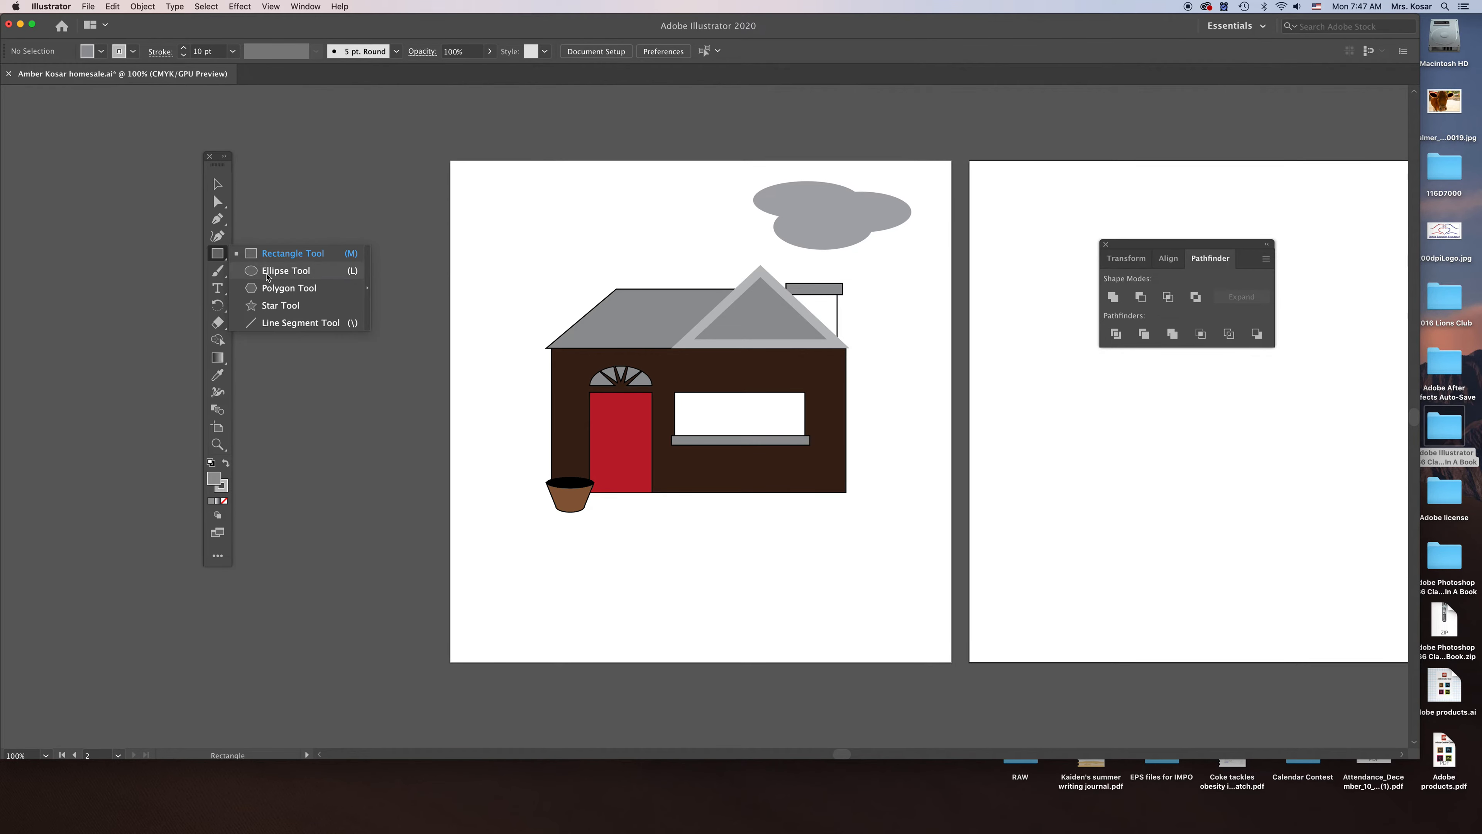
left_click(287, 270)
left_click_drag(511, 178, 929, 514)
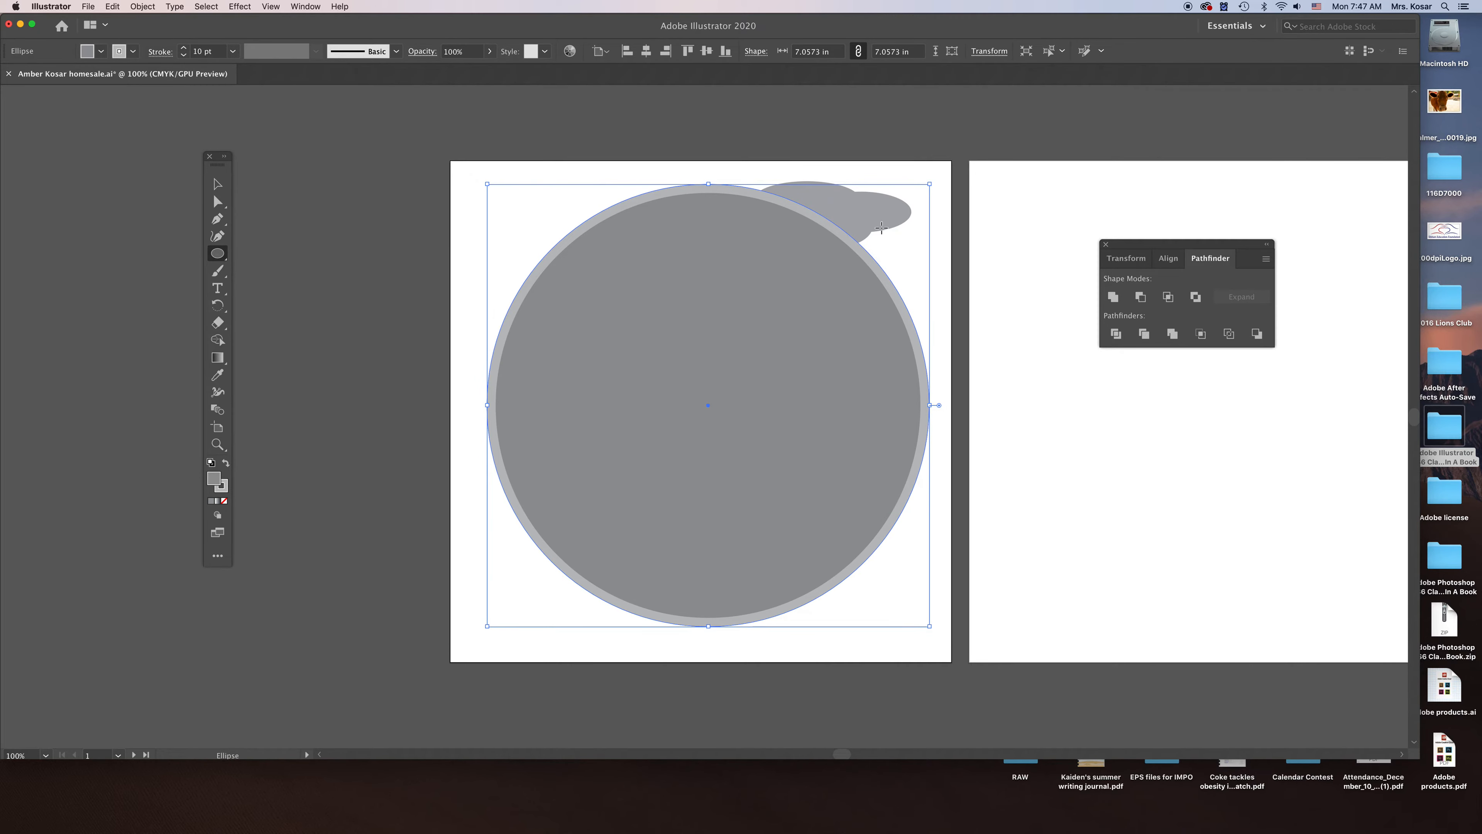
left_click(223, 536)
left_click(269, 523)
left_click(218, 559)
left_click(218, 559)
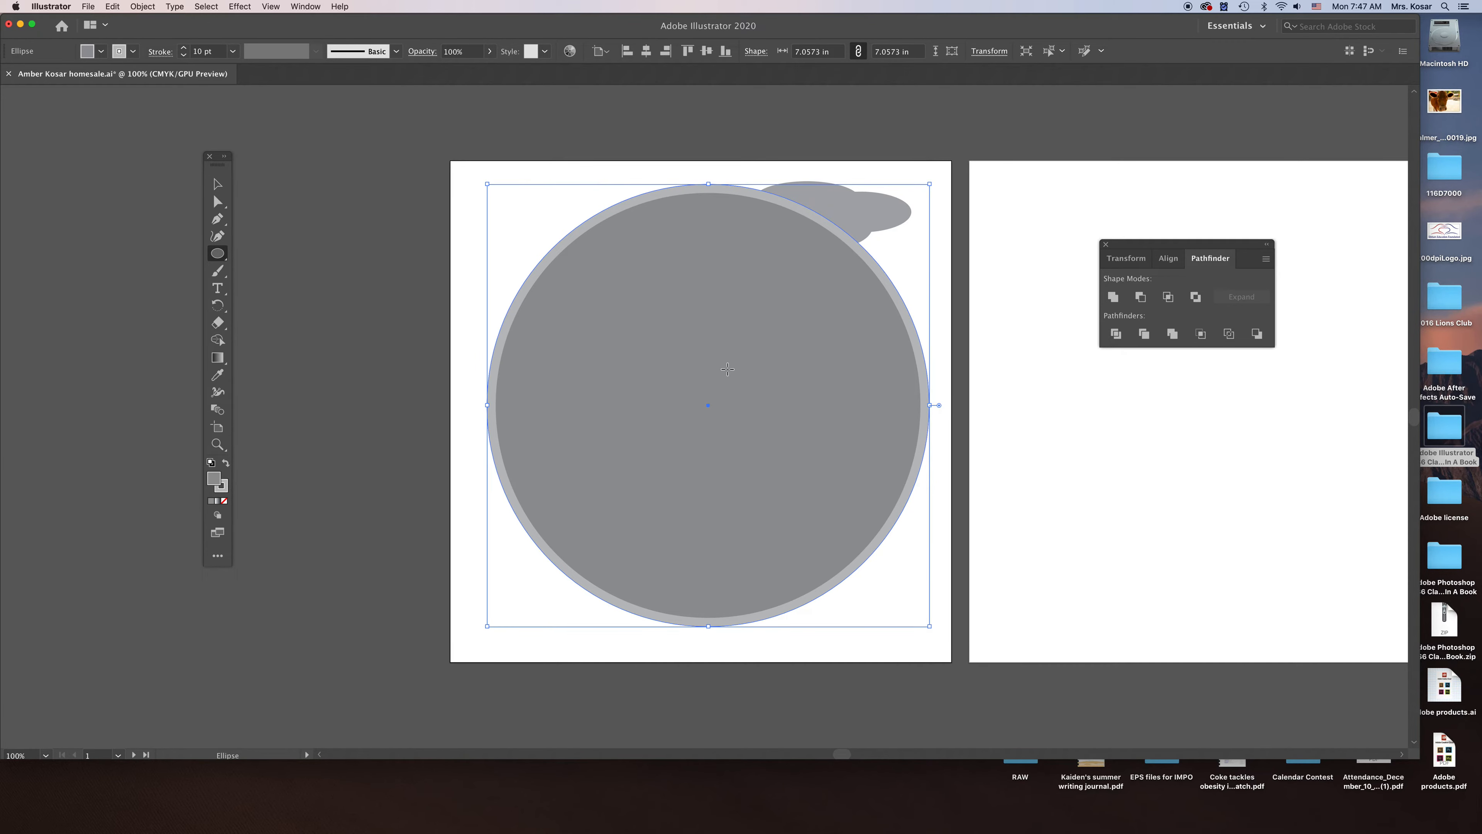
Step: Move the large circle off the artboard so the house illustration is uncovered
left_click(216, 183)
mouse_move(804, 434)
left_mouse_down()
mouse_move(416, 486)
mouse_move(334, 432)
mouse_move(315, 451)
left_mouse_up()
Step: Draw a rectangle about 7.18 by 3.51 in across the upper half of the scene for the sky
left_click_drag(217, 253, 298, 260)
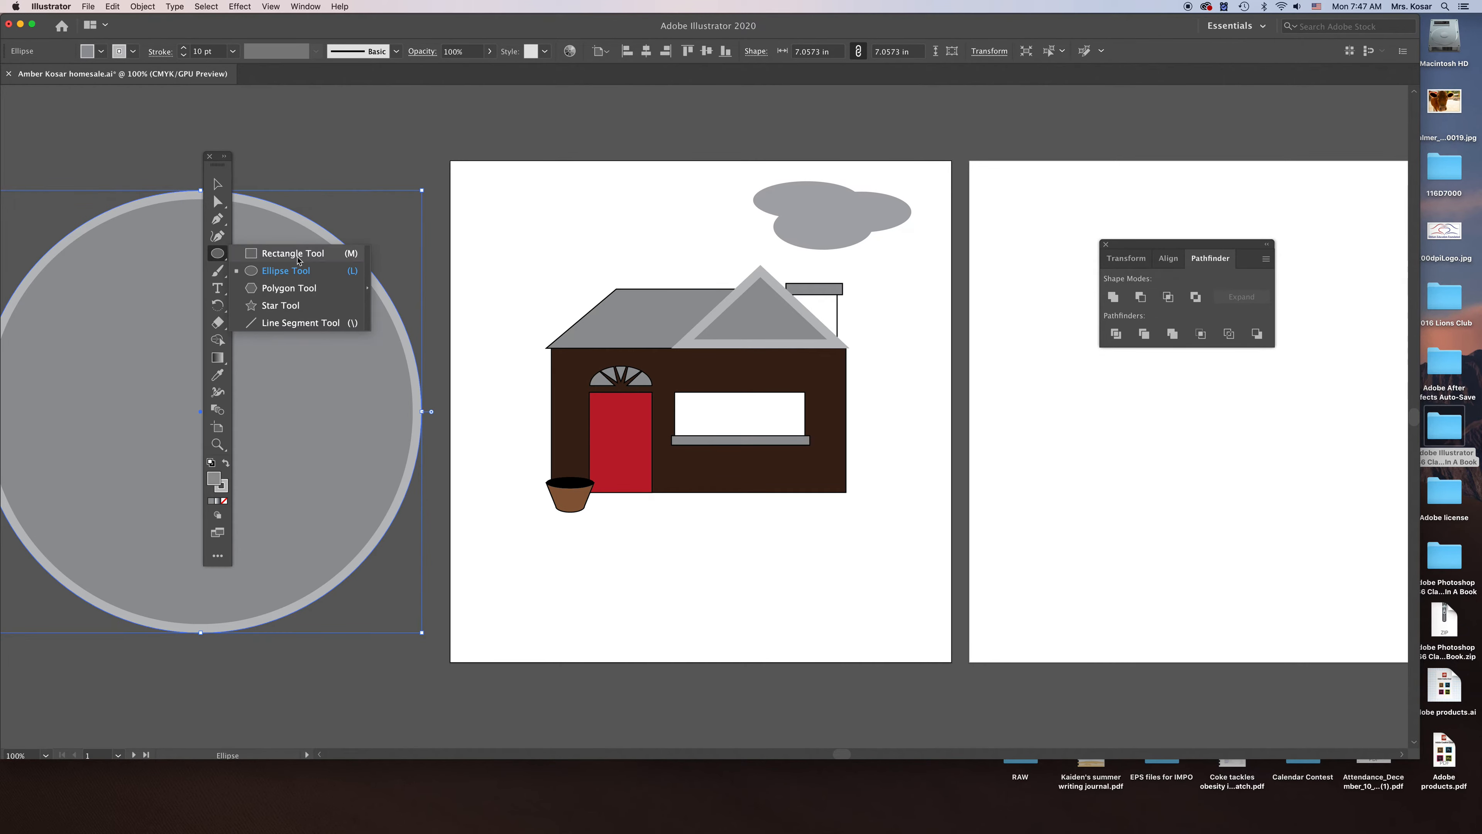
left_click_drag(297, 260, 294, 253)
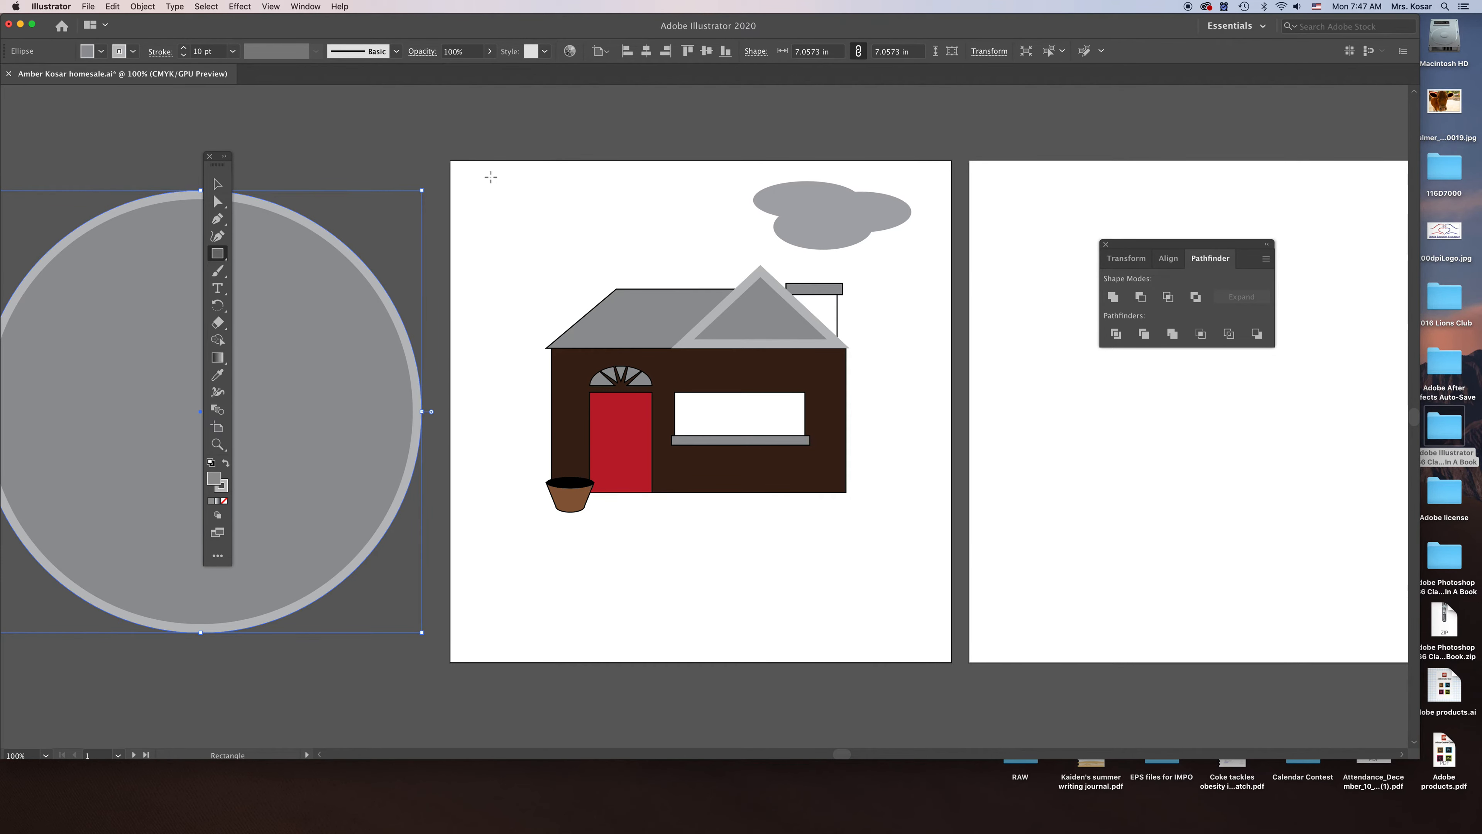
left_click_drag(484, 172, 933, 392)
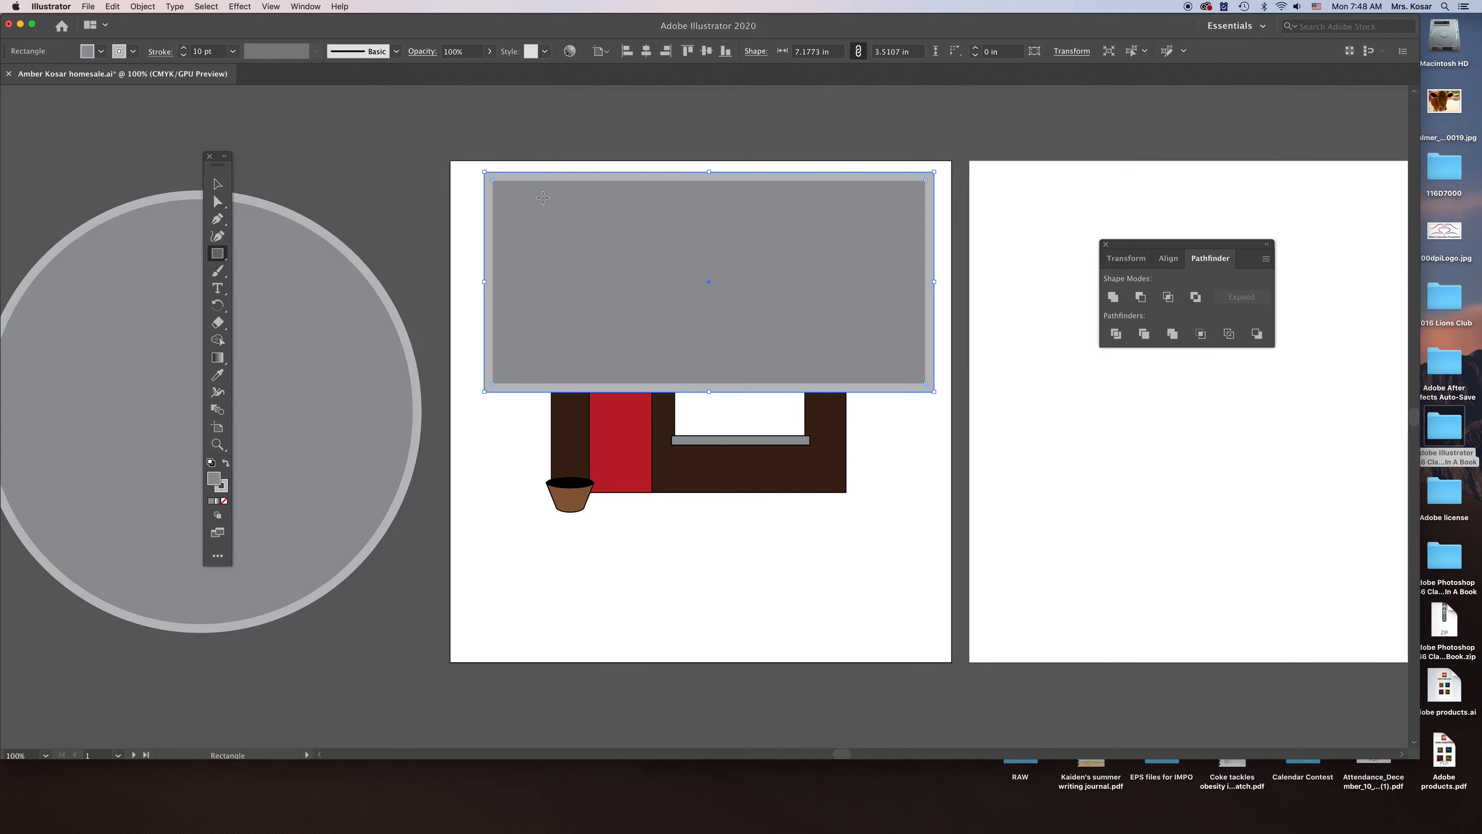
Step: Fill the sky rectangle with a medium blue swatch and set its stroke to none
left_click(100, 51)
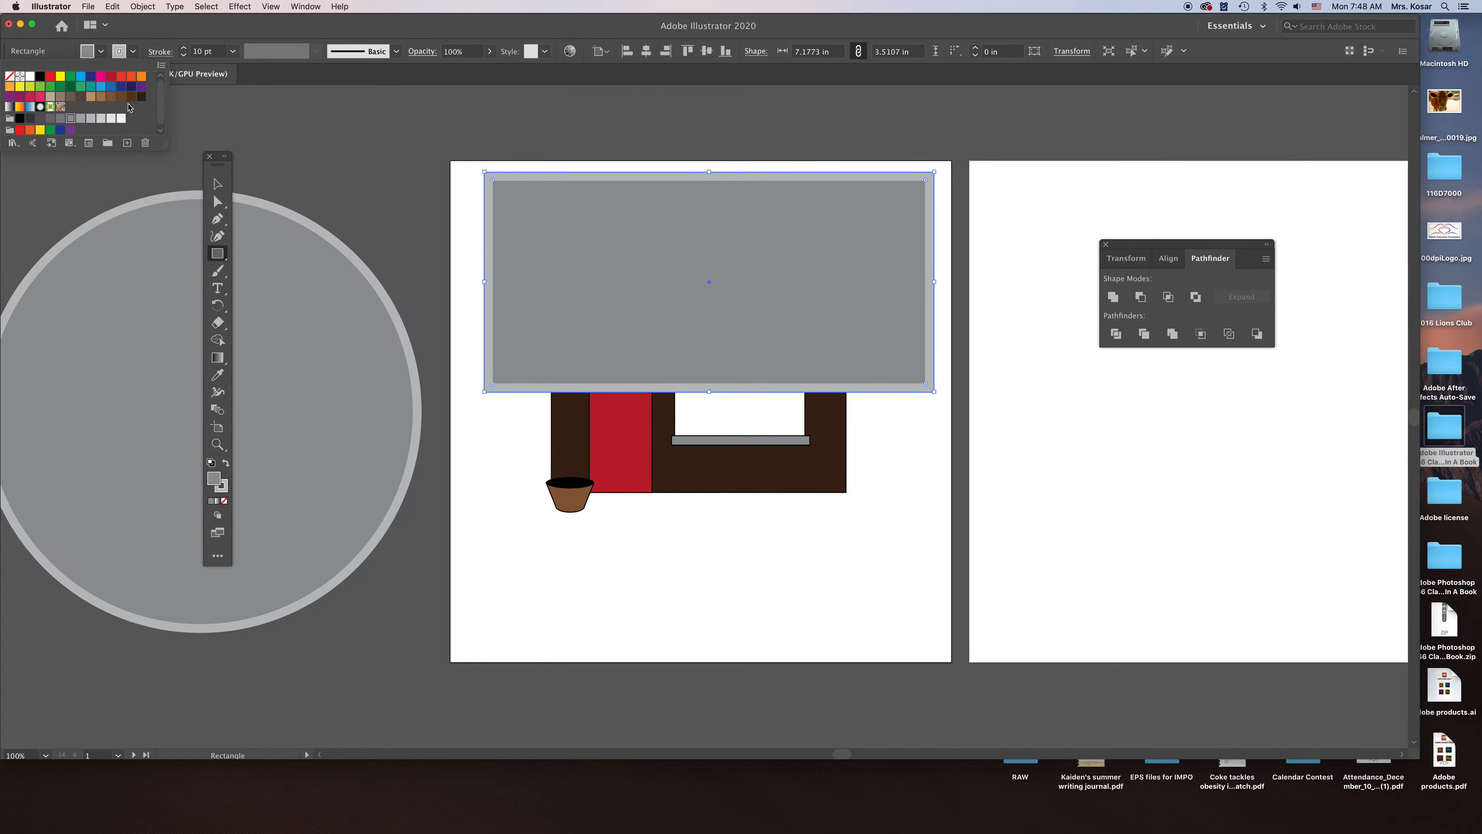
left_click(82, 78)
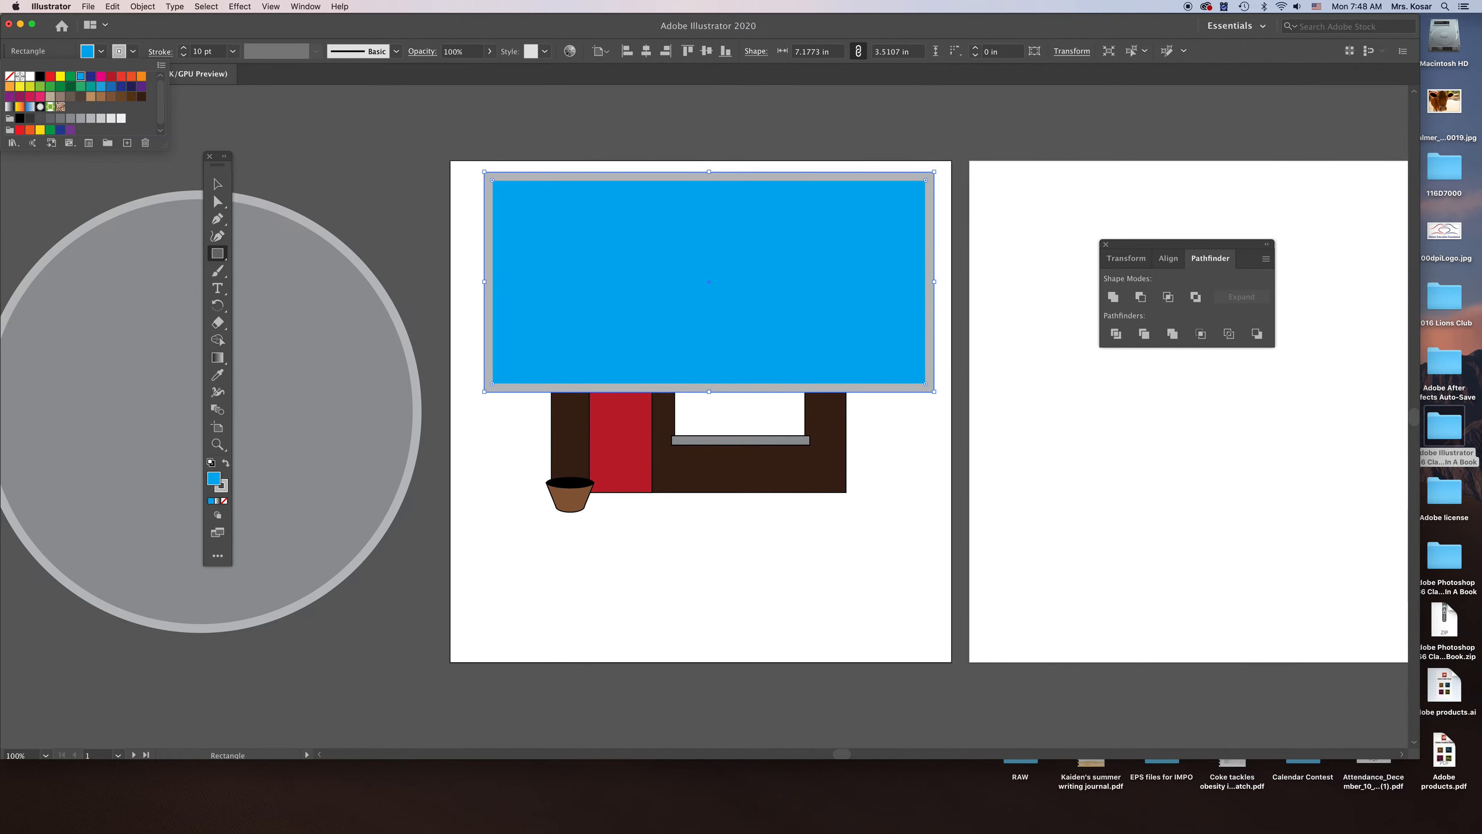
left_click(99, 86)
left_click(133, 51)
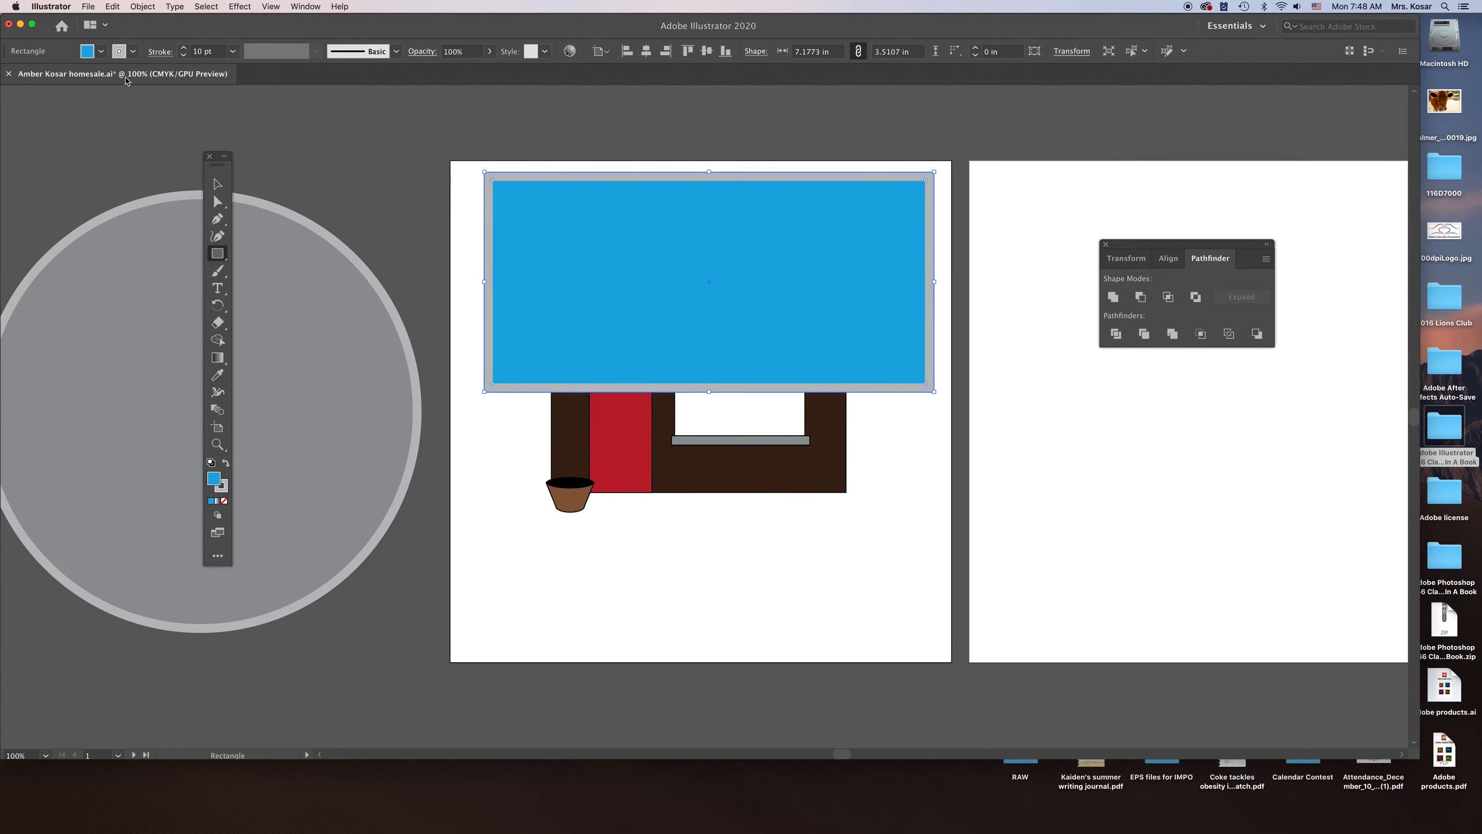
left_click(133, 51)
left_click(9, 76)
left_click(263, 114)
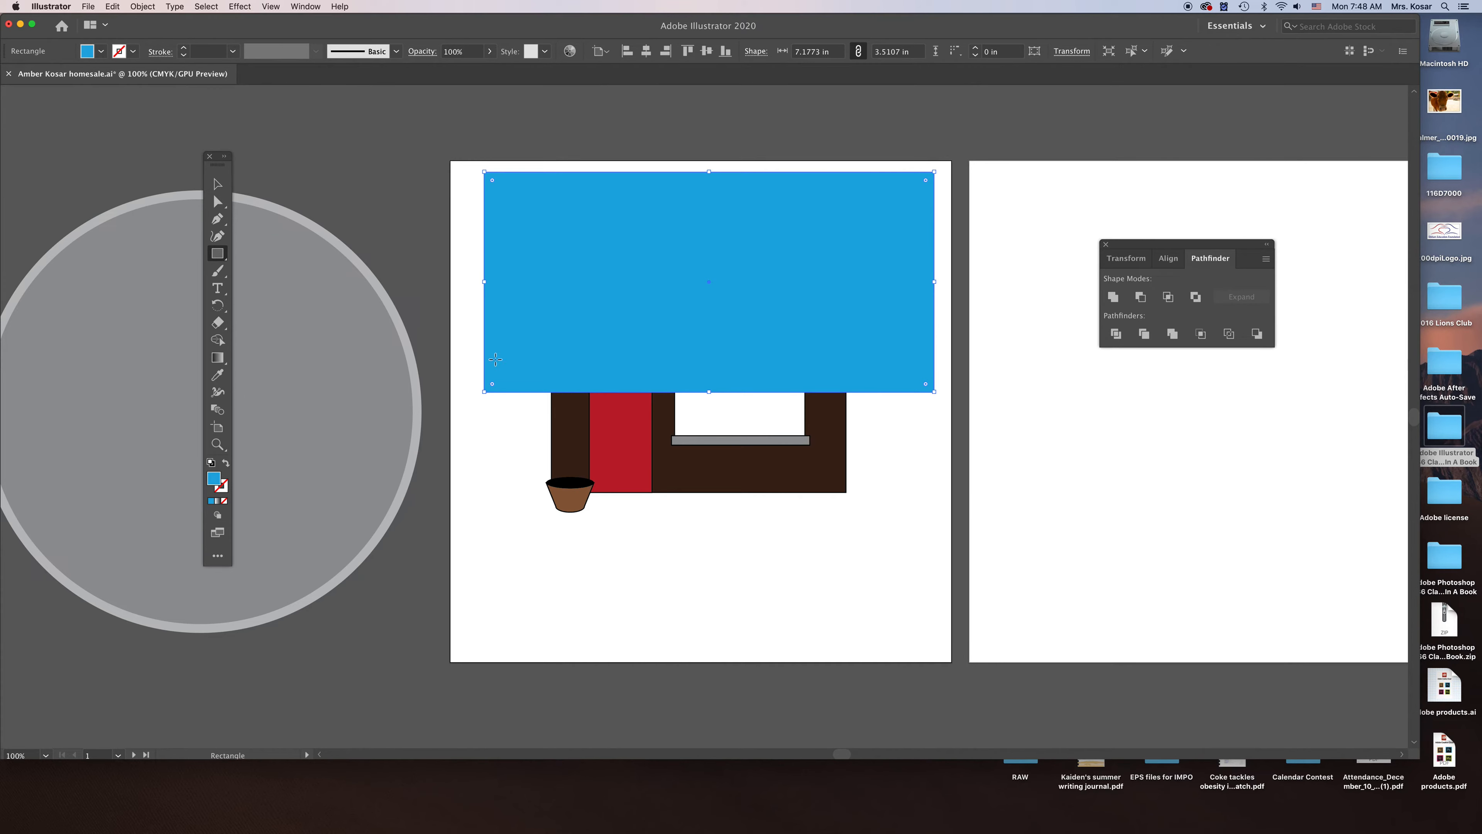
Step: Draw a rectangle about 7.45 by 4.48 in over the lower half of the scene and fill it with green for grass
left_click_drag(477, 360, 945, 640)
left_click(101, 51)
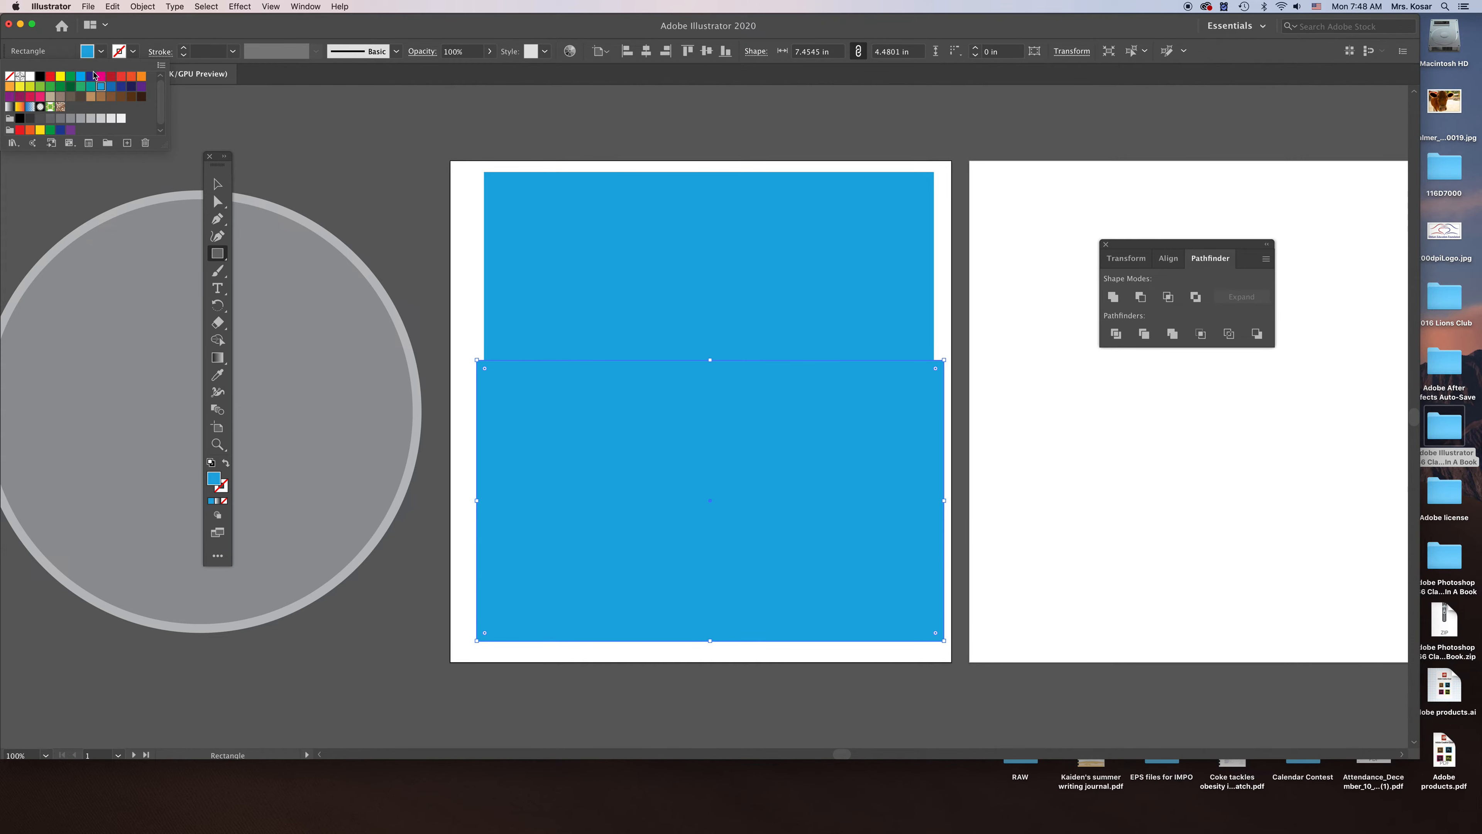
left_click(50, 86)
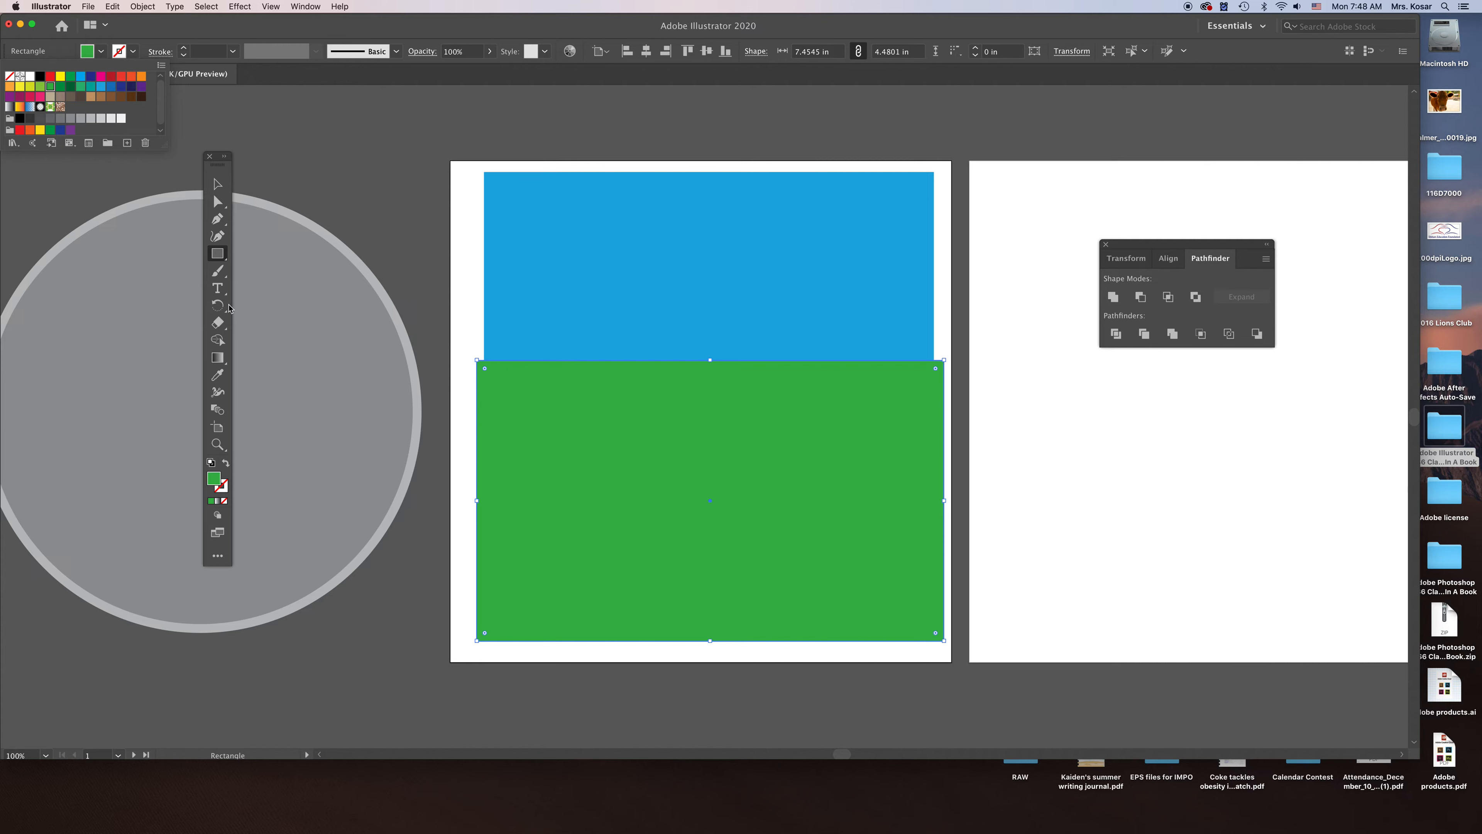
left_click(223, 323)
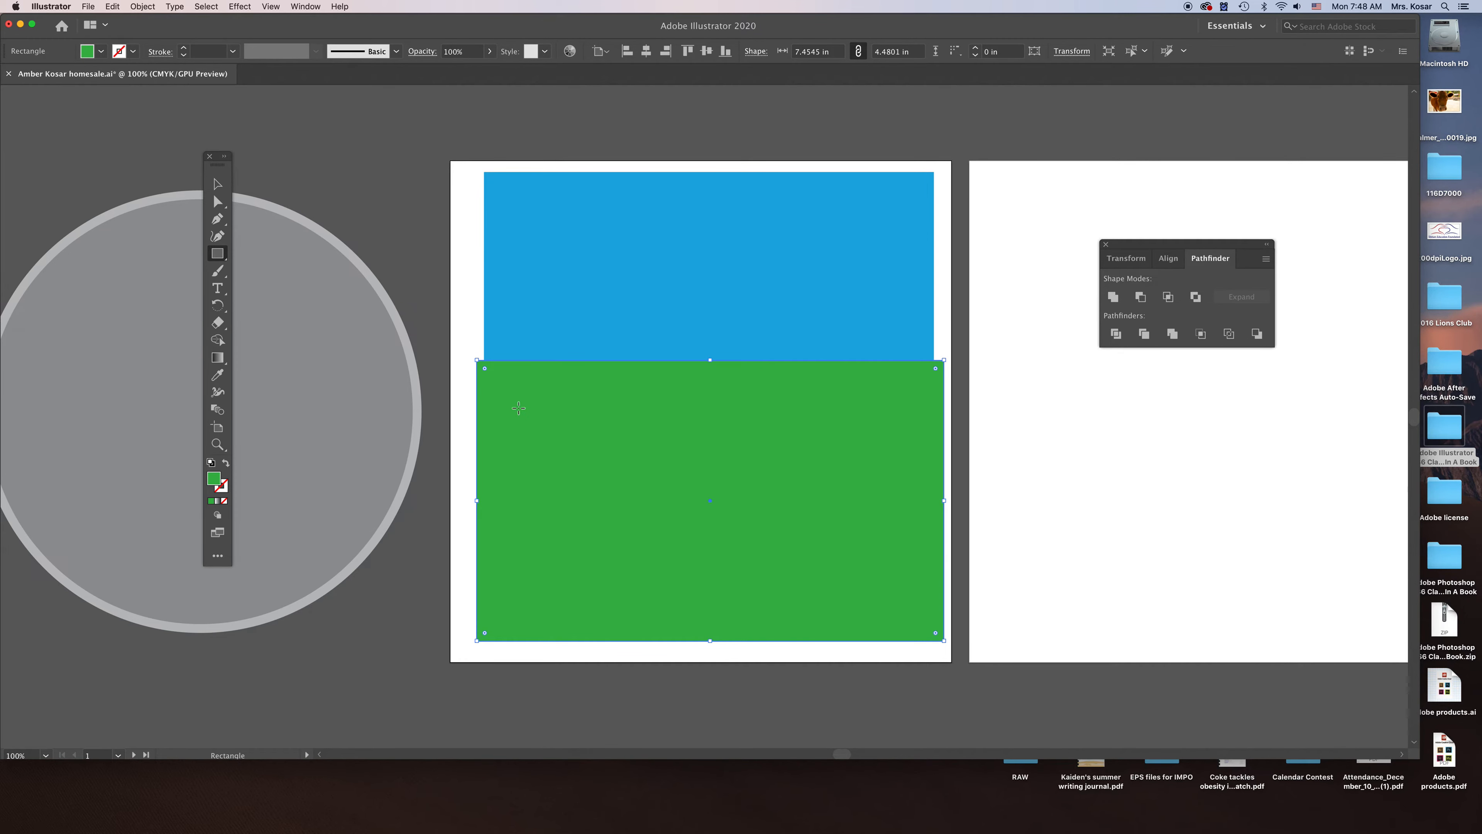
left_click(223, 326)
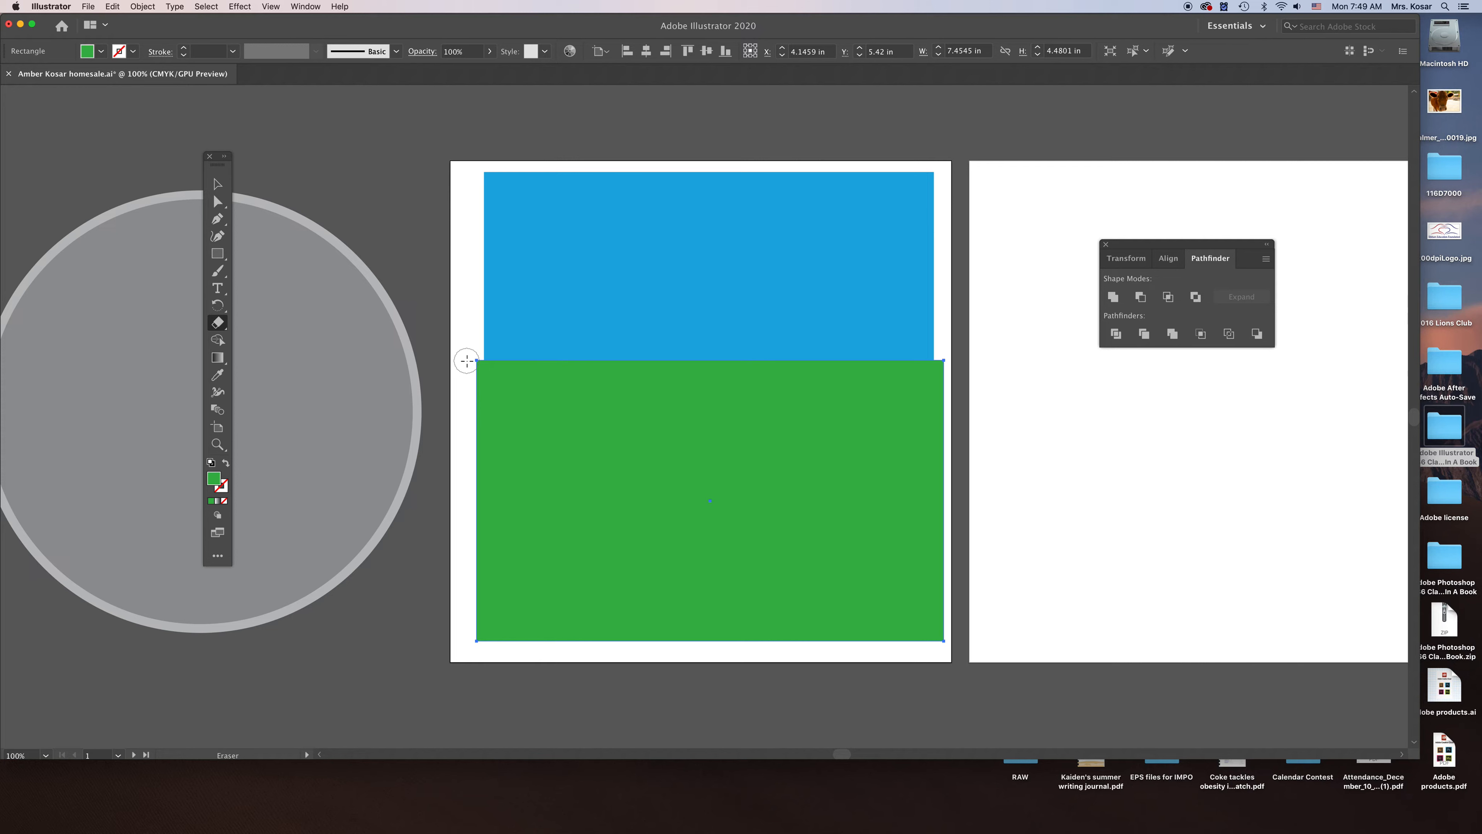
left_click(217, 184)
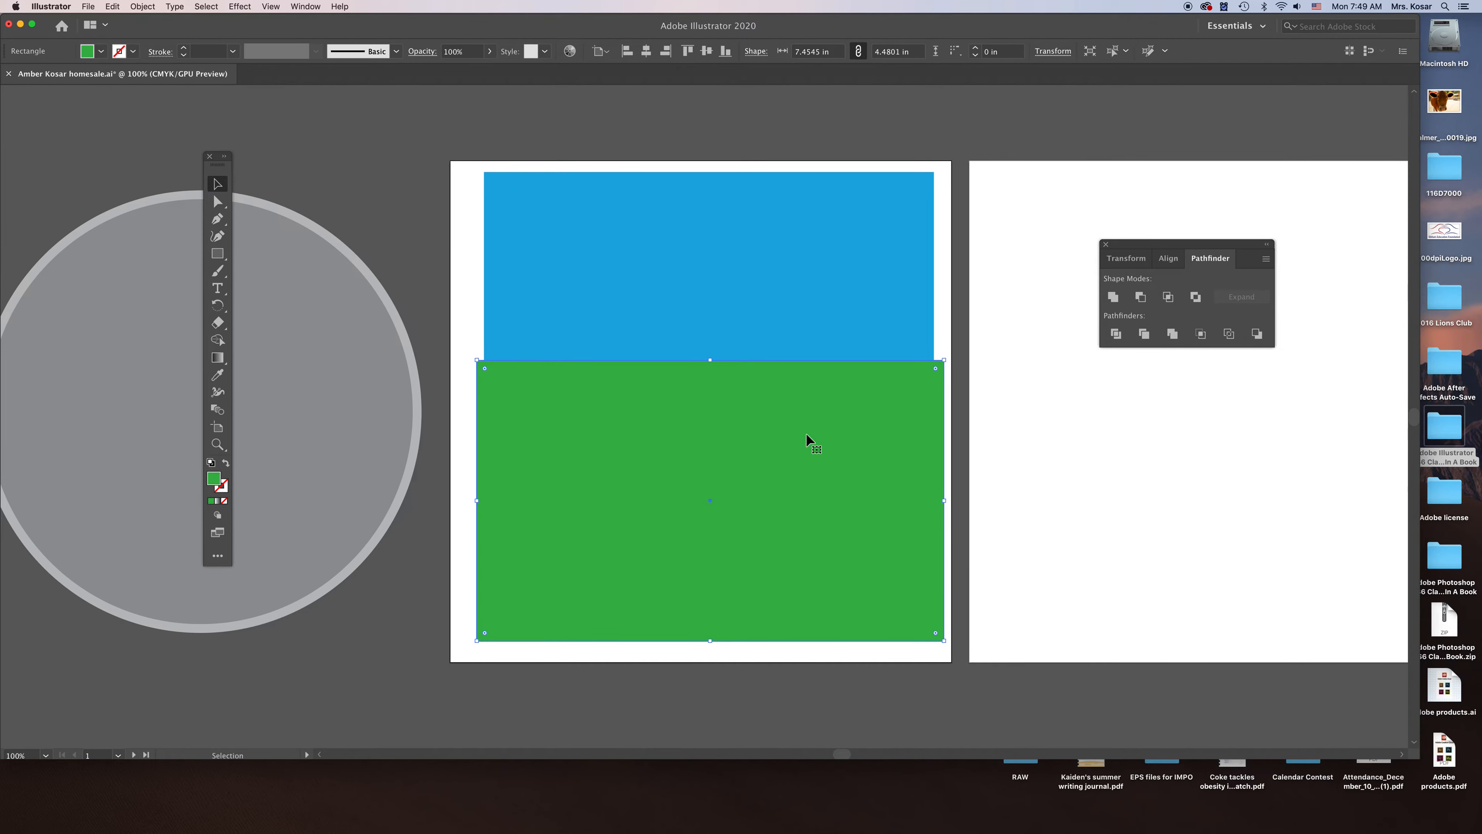
key("Delete")
key("super+z")
Step: Shape the top edge of the green rectangle into a wavy grass line with the Eraser tool
left_click(217, 322)
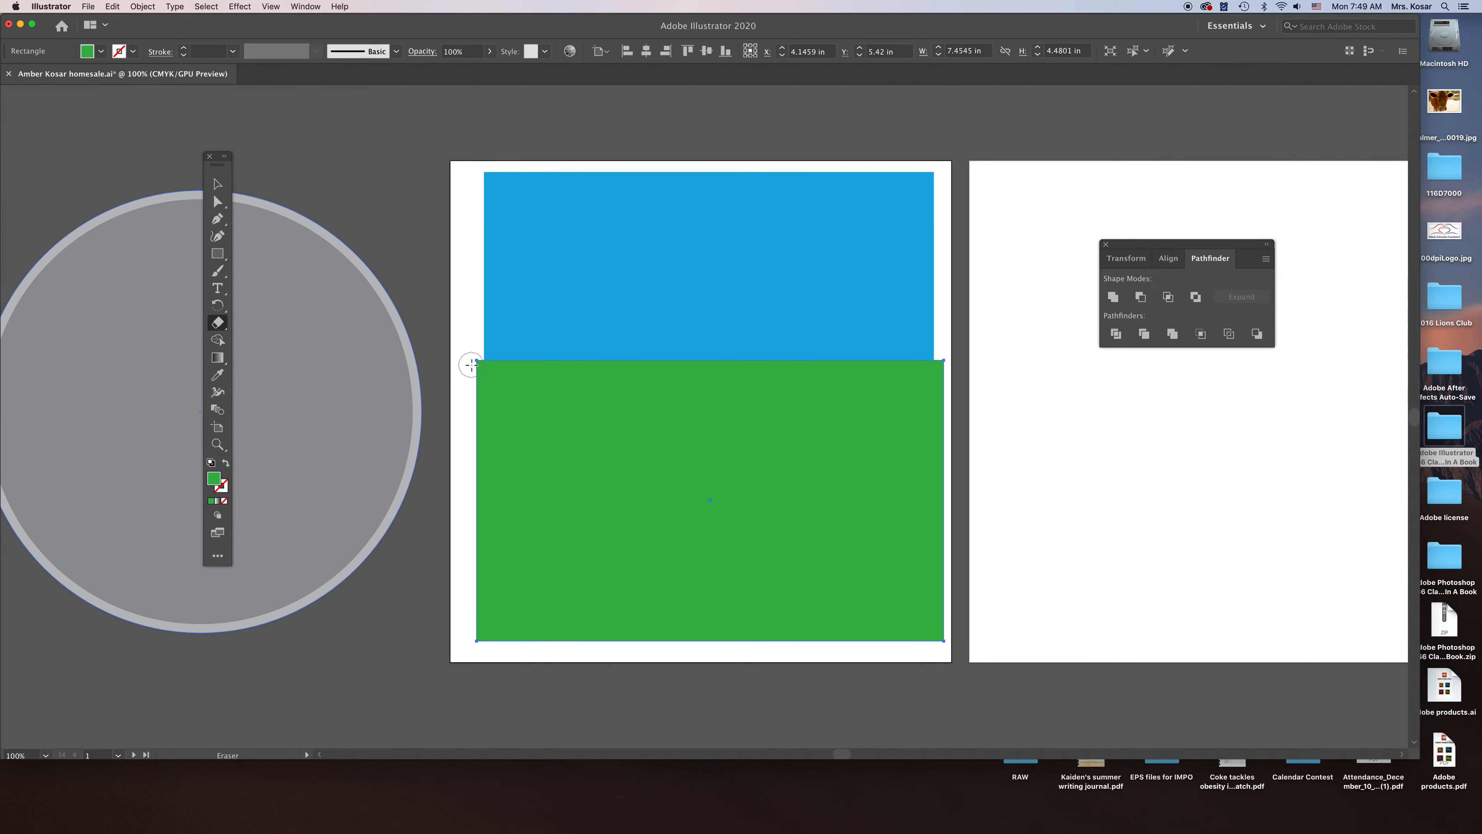
mouse_move(472, 365)
left_mouse_down()
mouse_move(887, 365)
mouse_move(919, 352)
mouse_move(947, 367)
left_mouse_up()
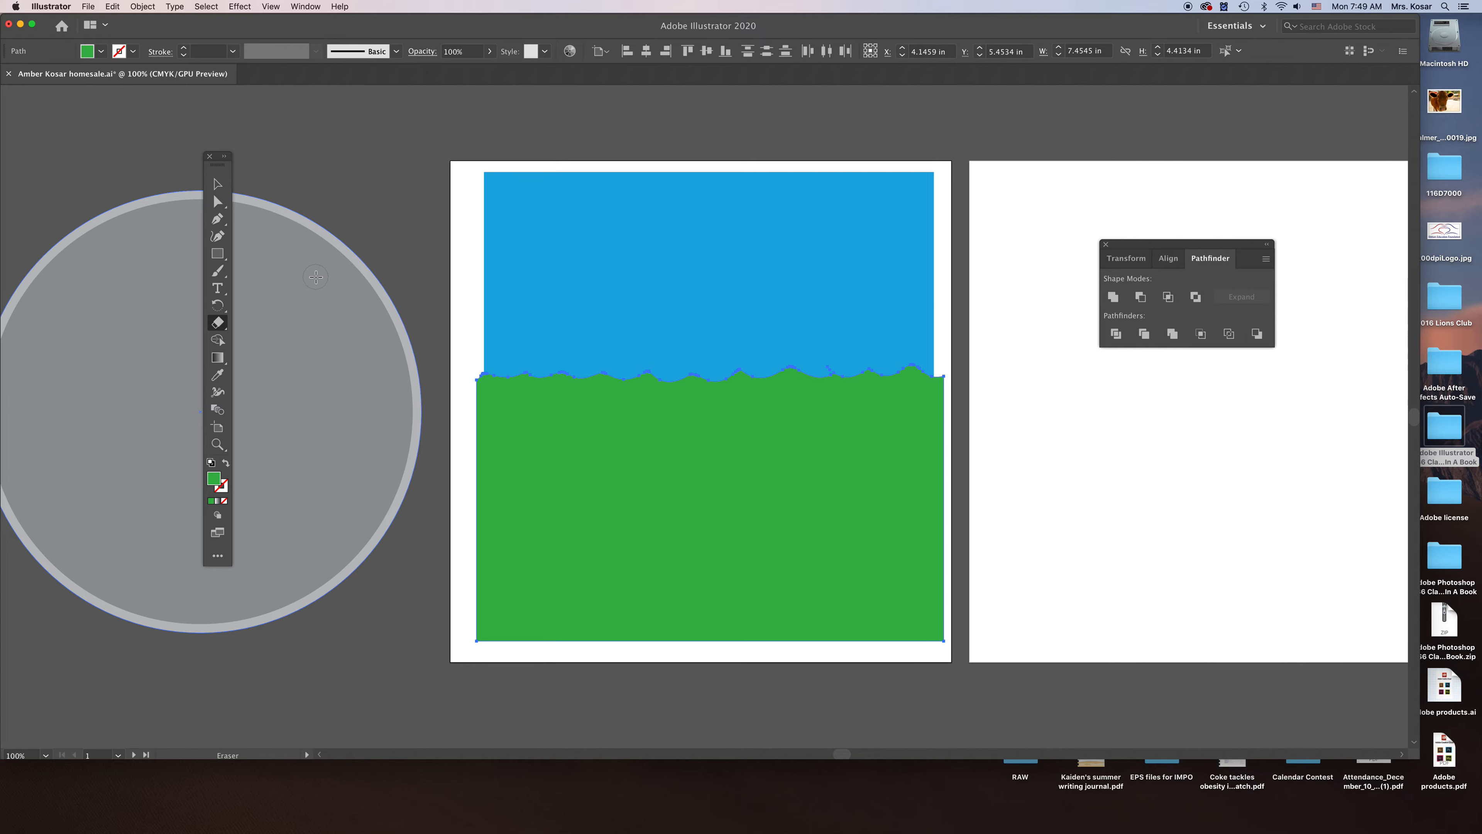
left_click(217, 185)
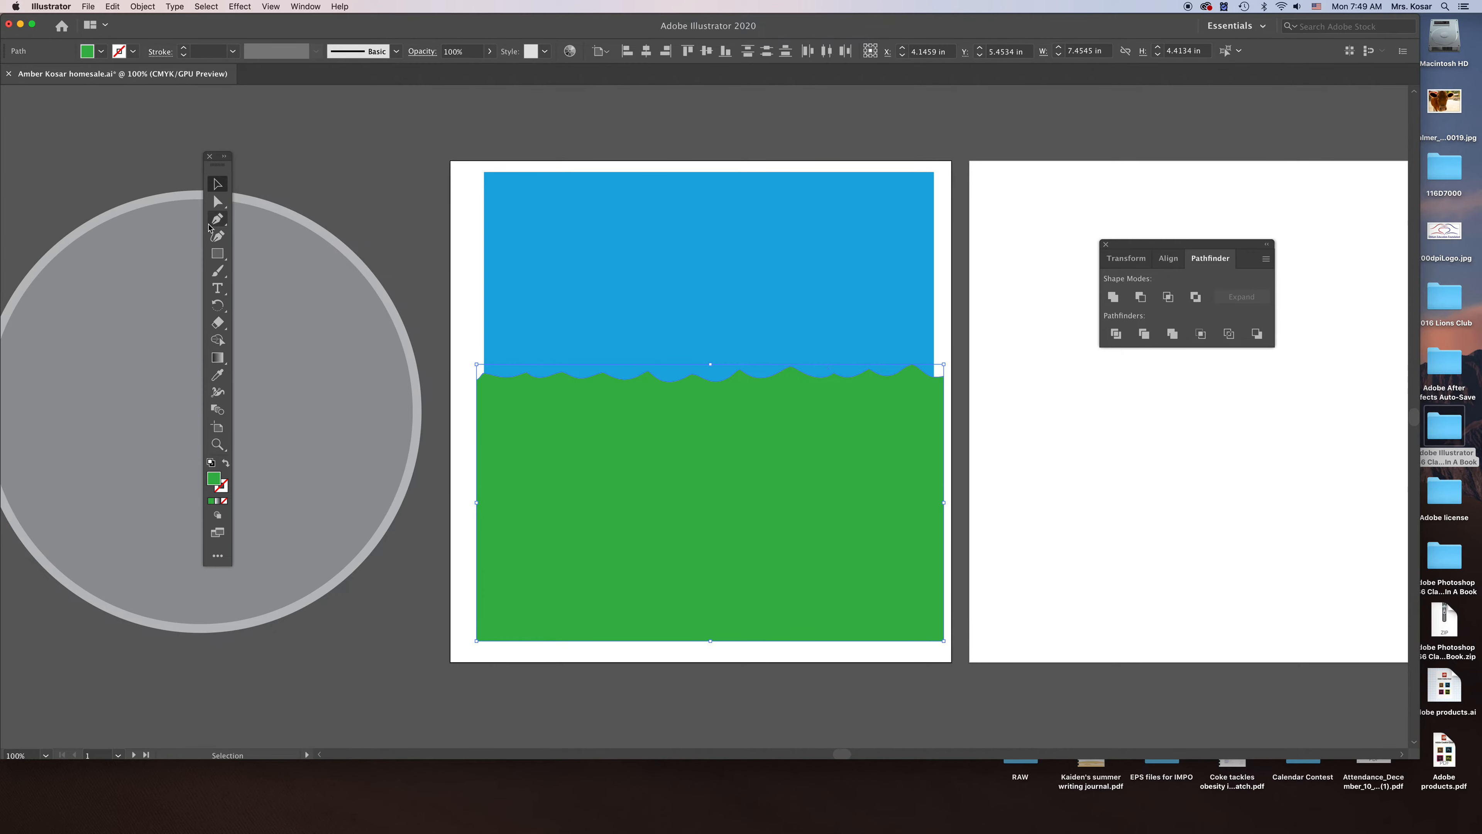
left_click(430, 245)
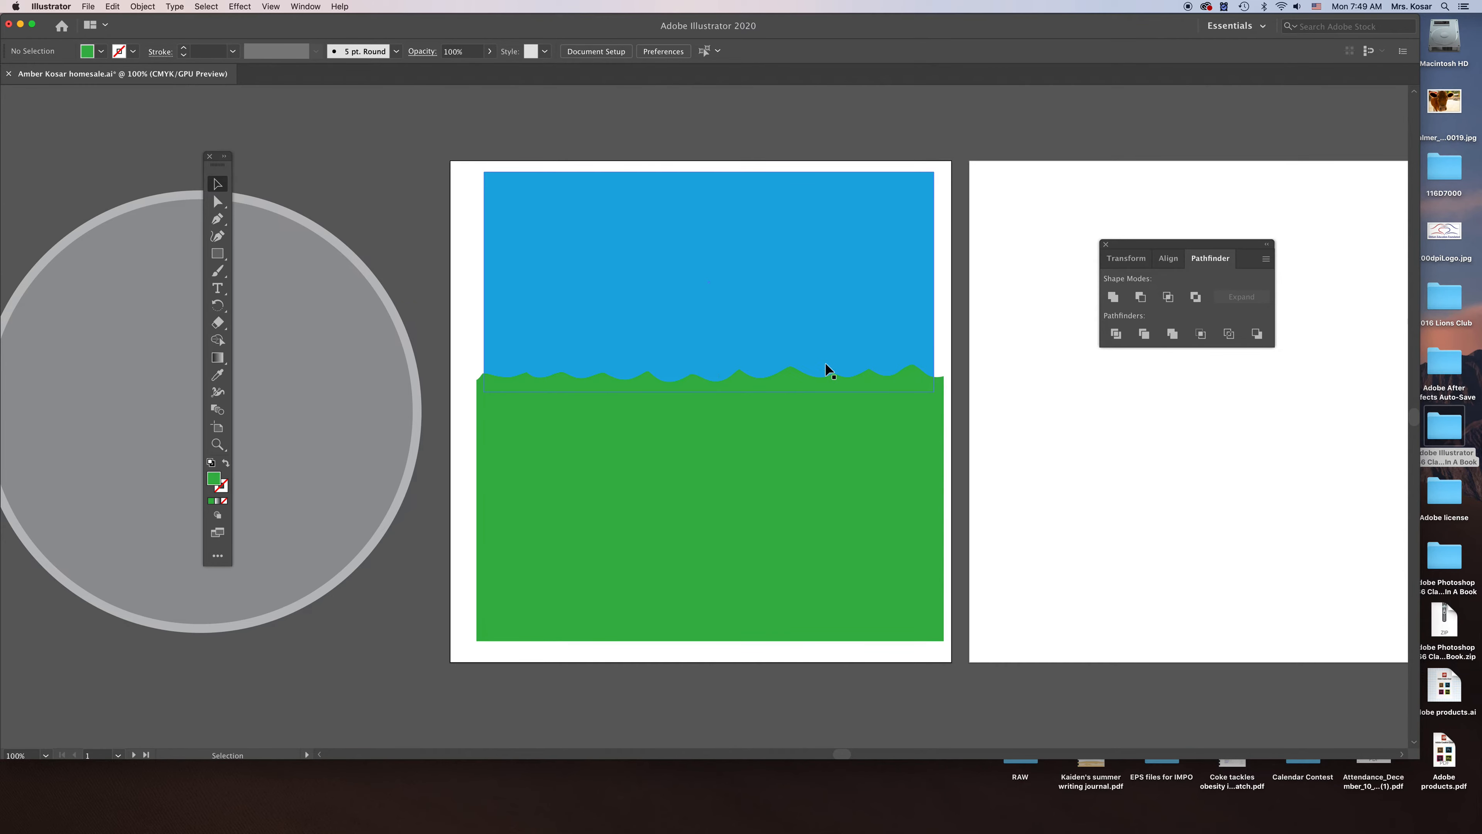
Step: Move the large circle back over the sky and grass rectangles and bring it to the front
left_click_drag(322, 419, 830, 412)
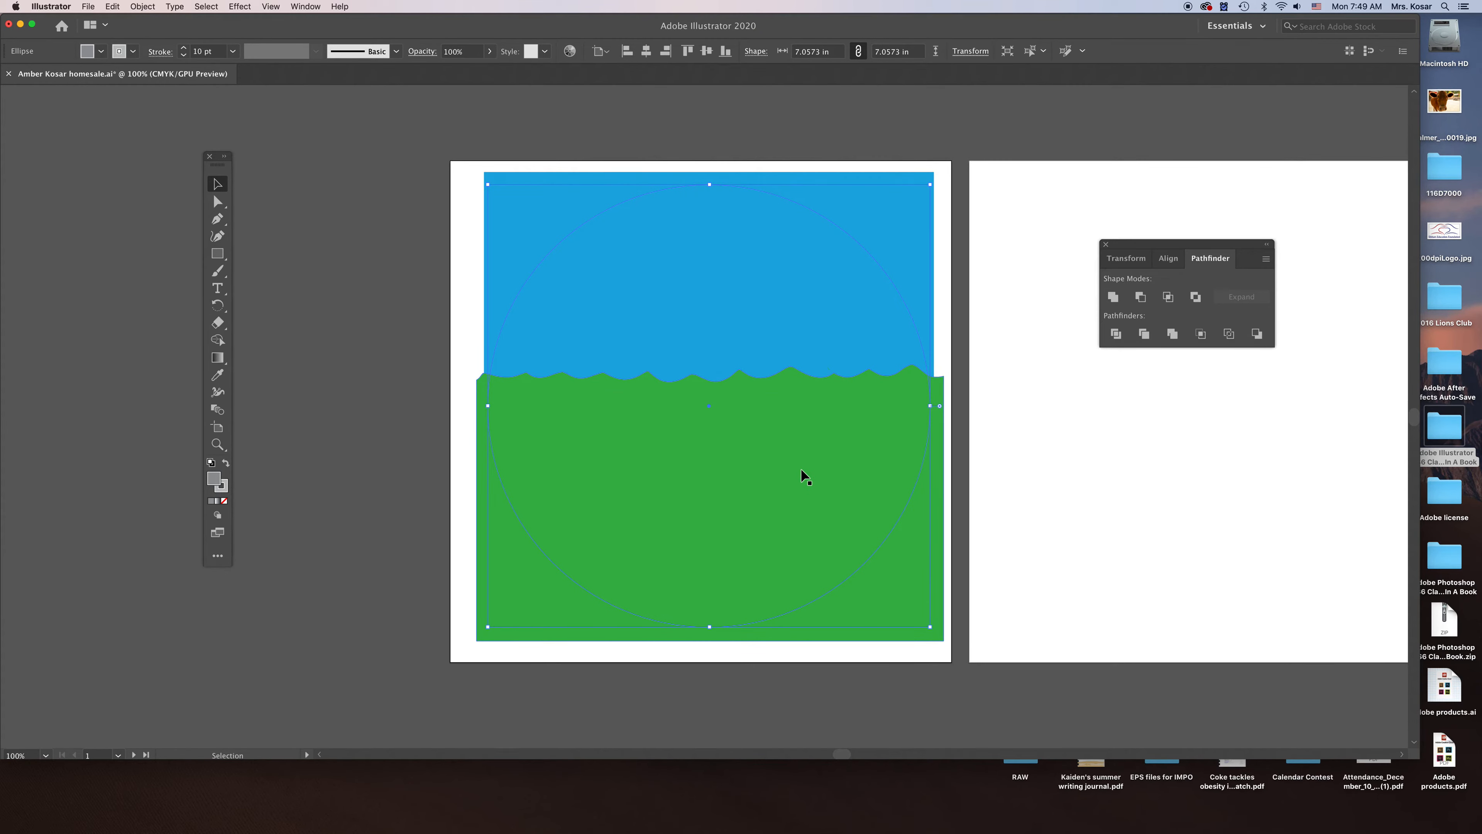
right_click(881, 304)
mouse_move(940, 492)
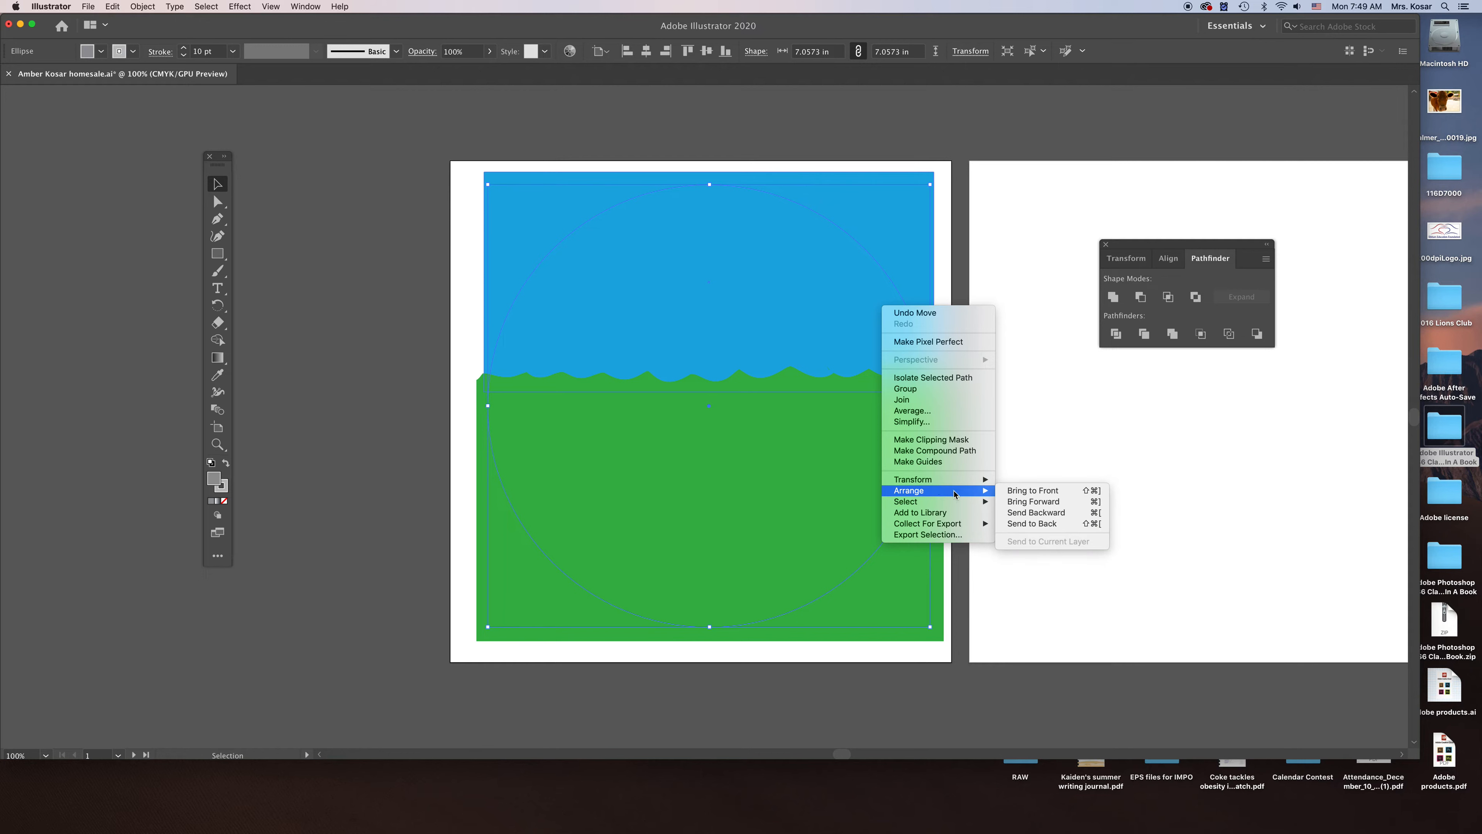
left_click(1057, 492)
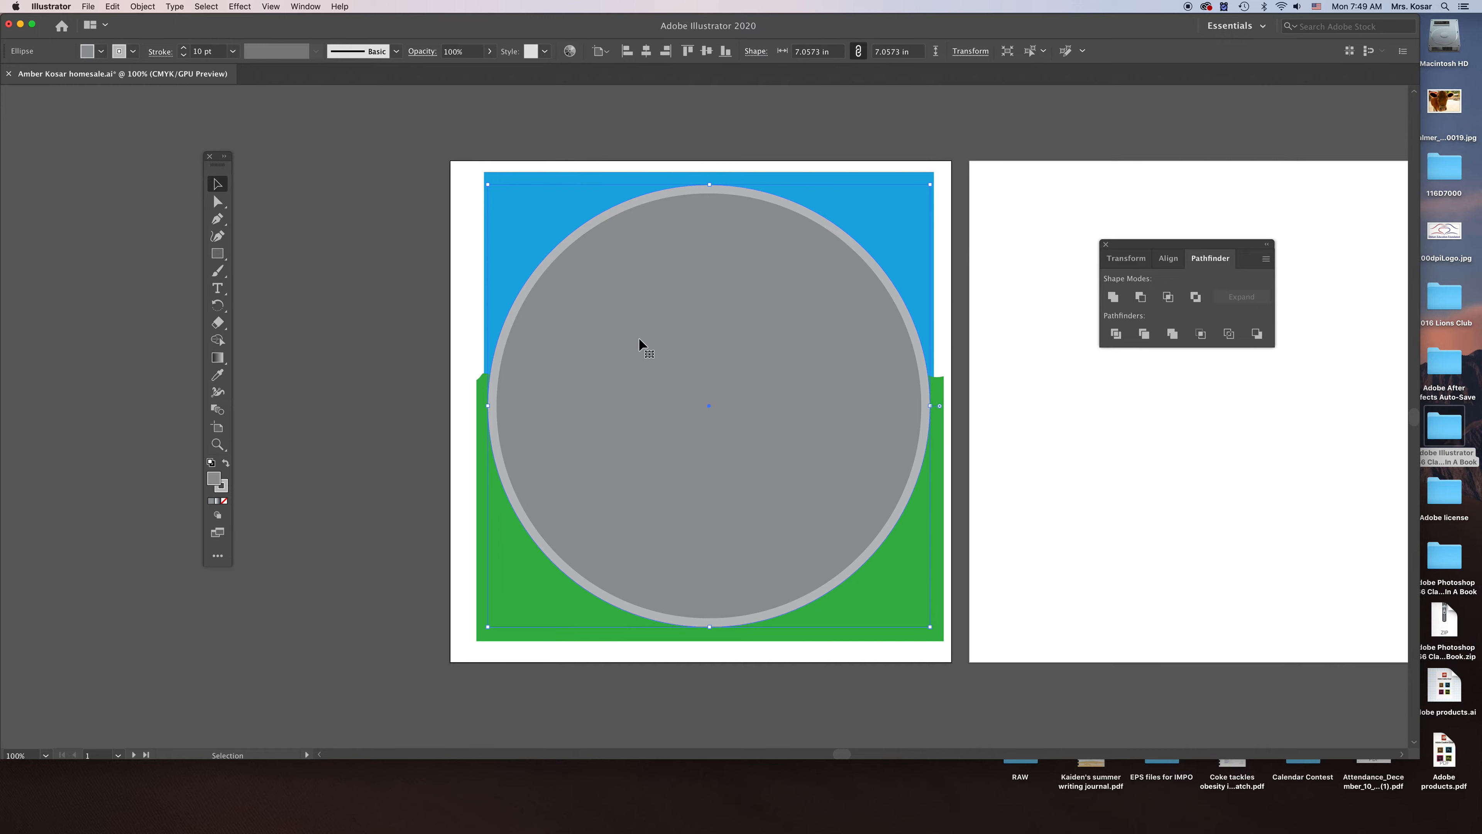
Step: Make a clipping mask from the circle together with the blue sky and green grass shapes
left_click(541, 174, "shift")
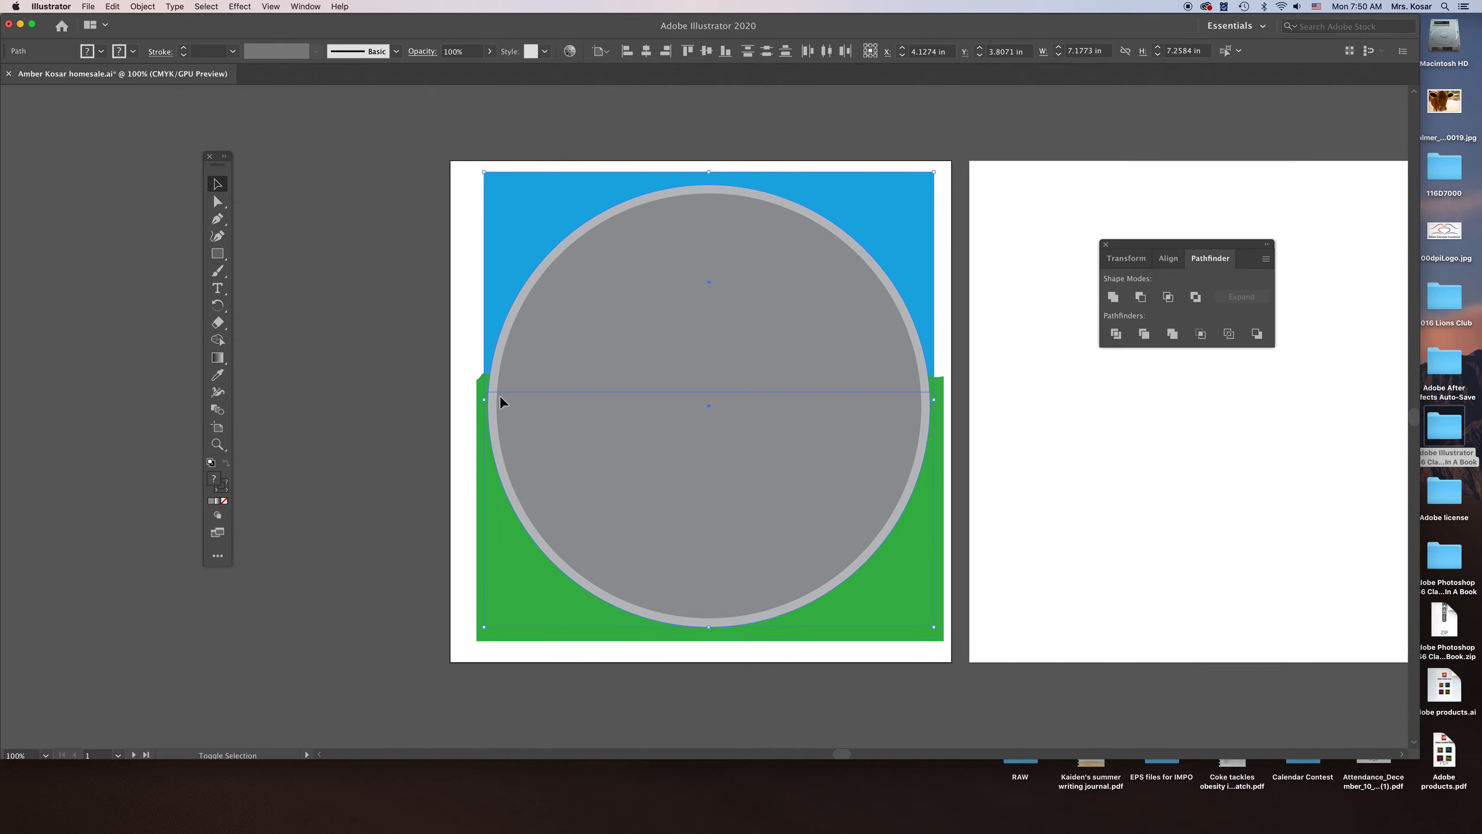
left_click(628, 635, "shift")
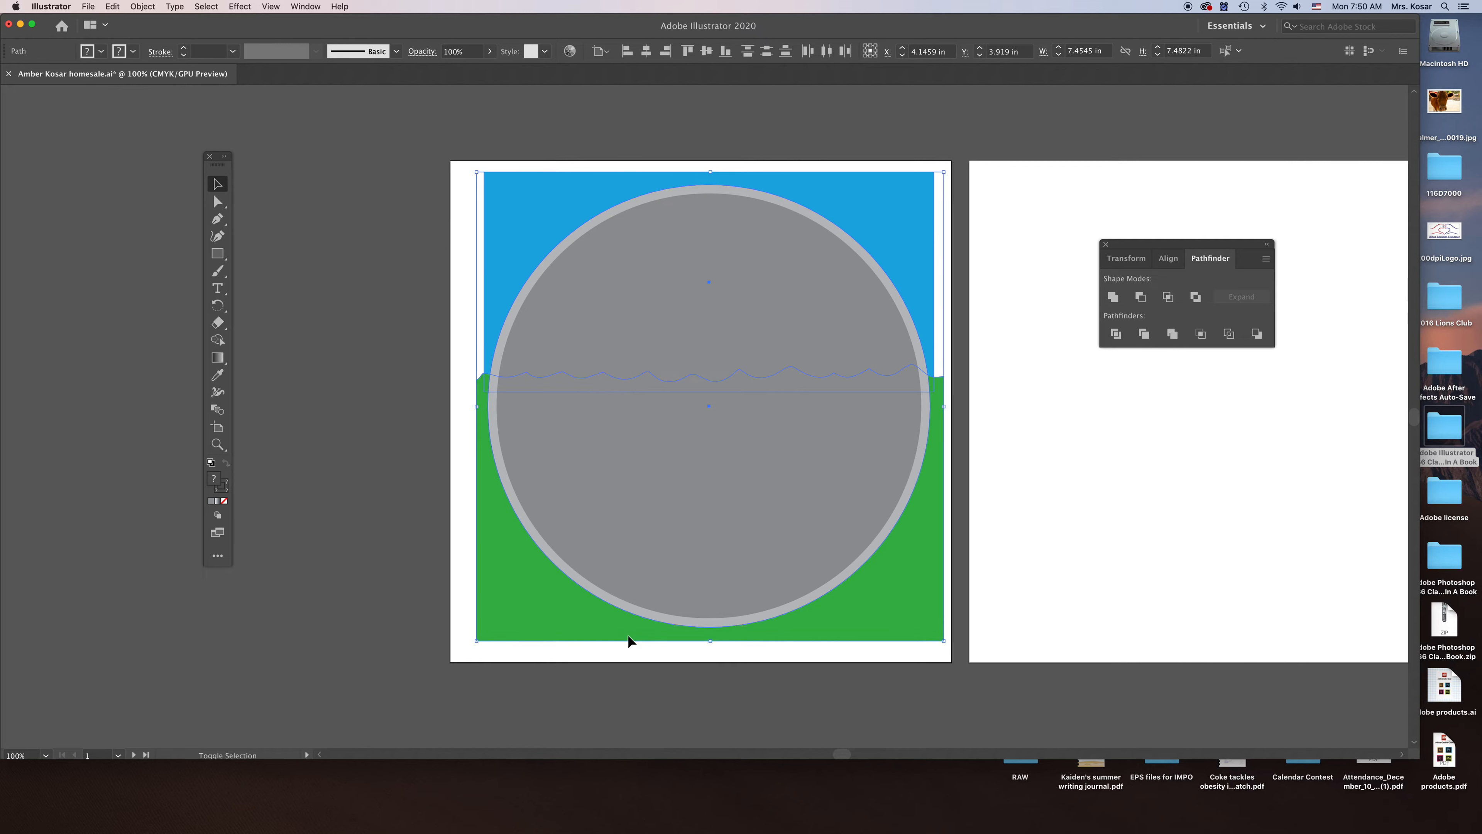
right_click(712, 483)
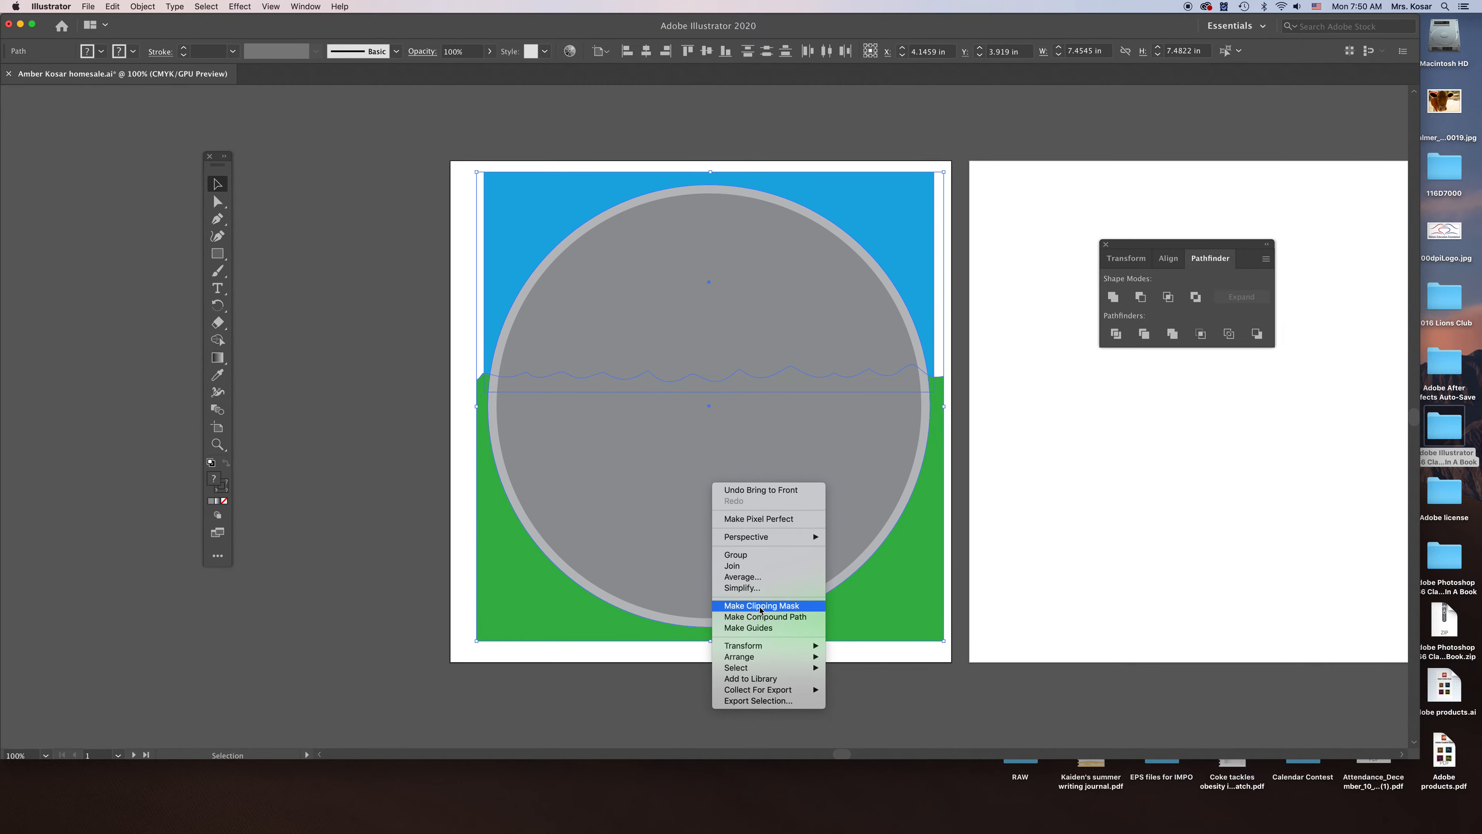
left_click(144, 7)
left_click(143, 7)
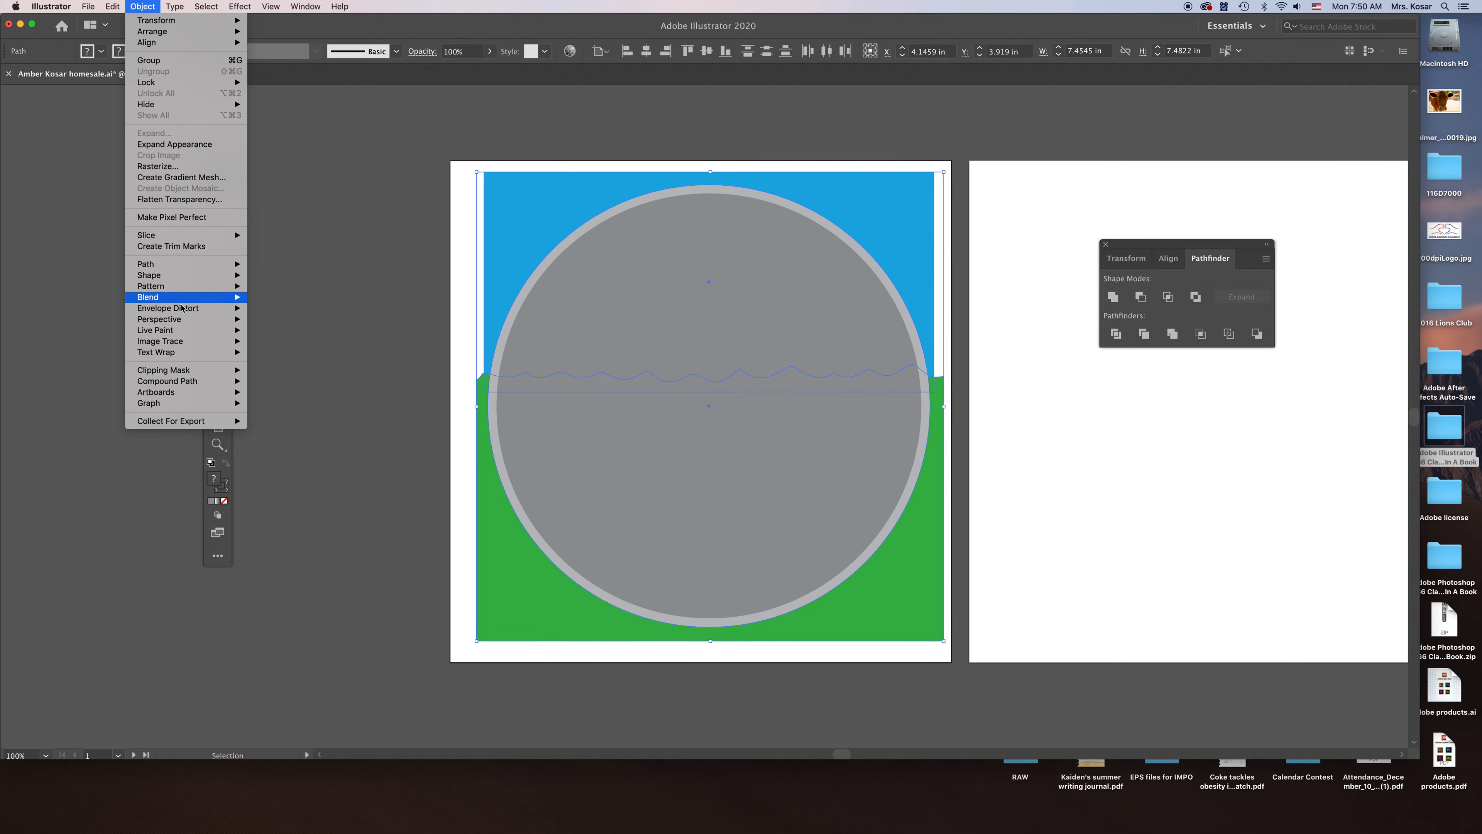
mouse_move(178, 371)
left_click(278, 372)
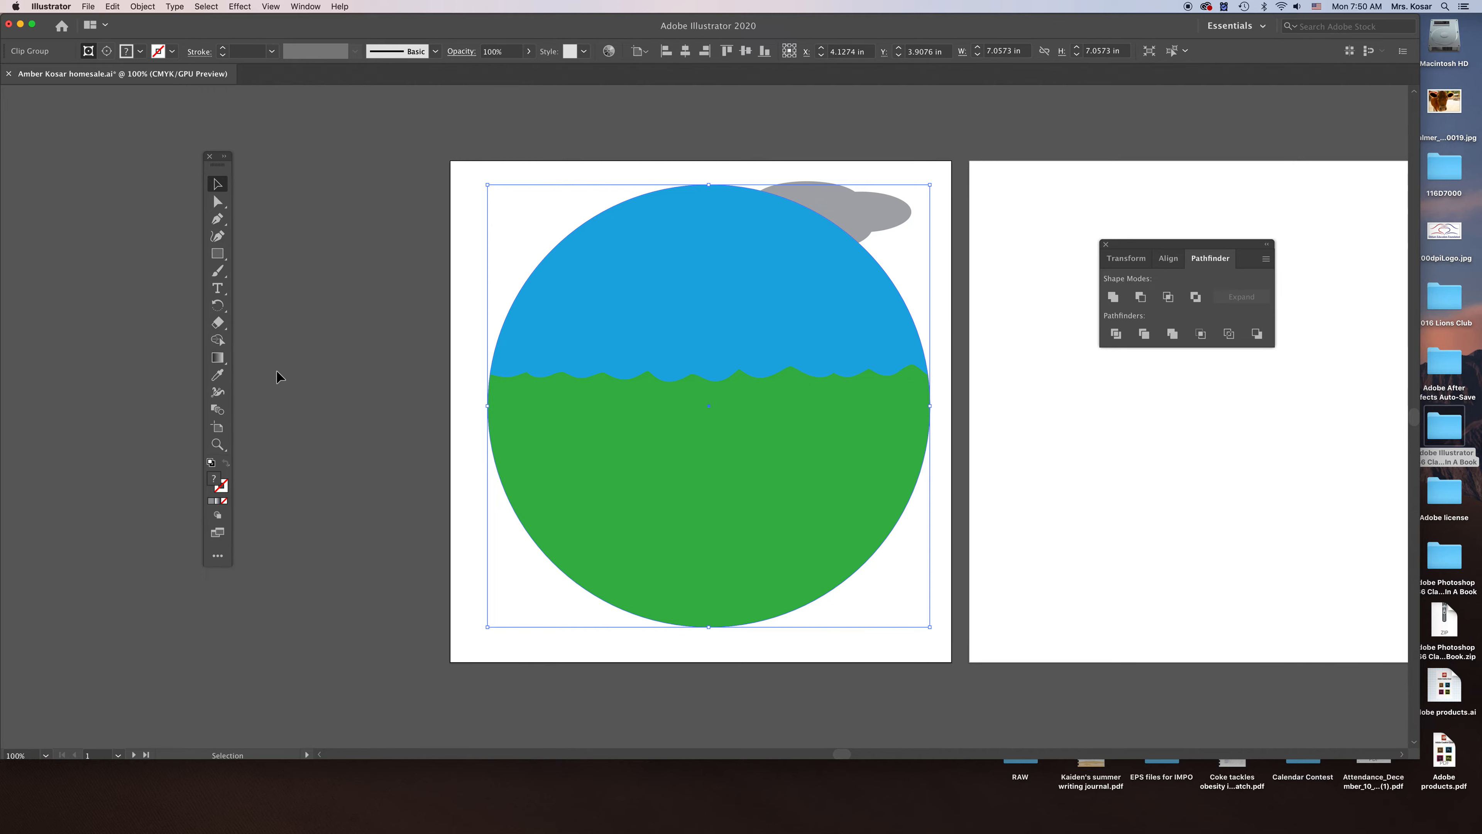
Step: Send the clipped sky-and-grass circle to the back, behind the house and smoke cloud
right_click(645, 370)
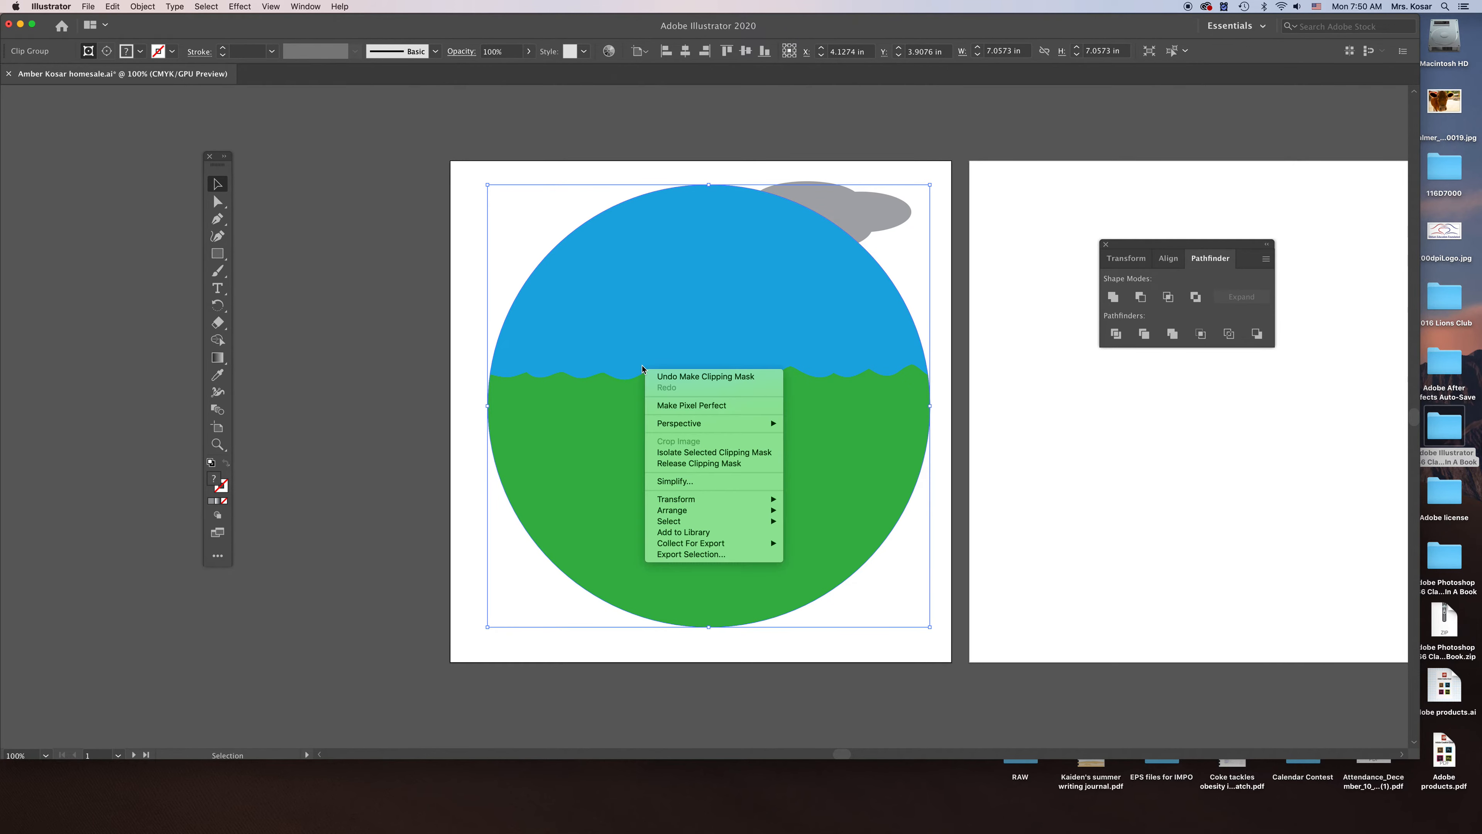
mouse_move(719, 515)
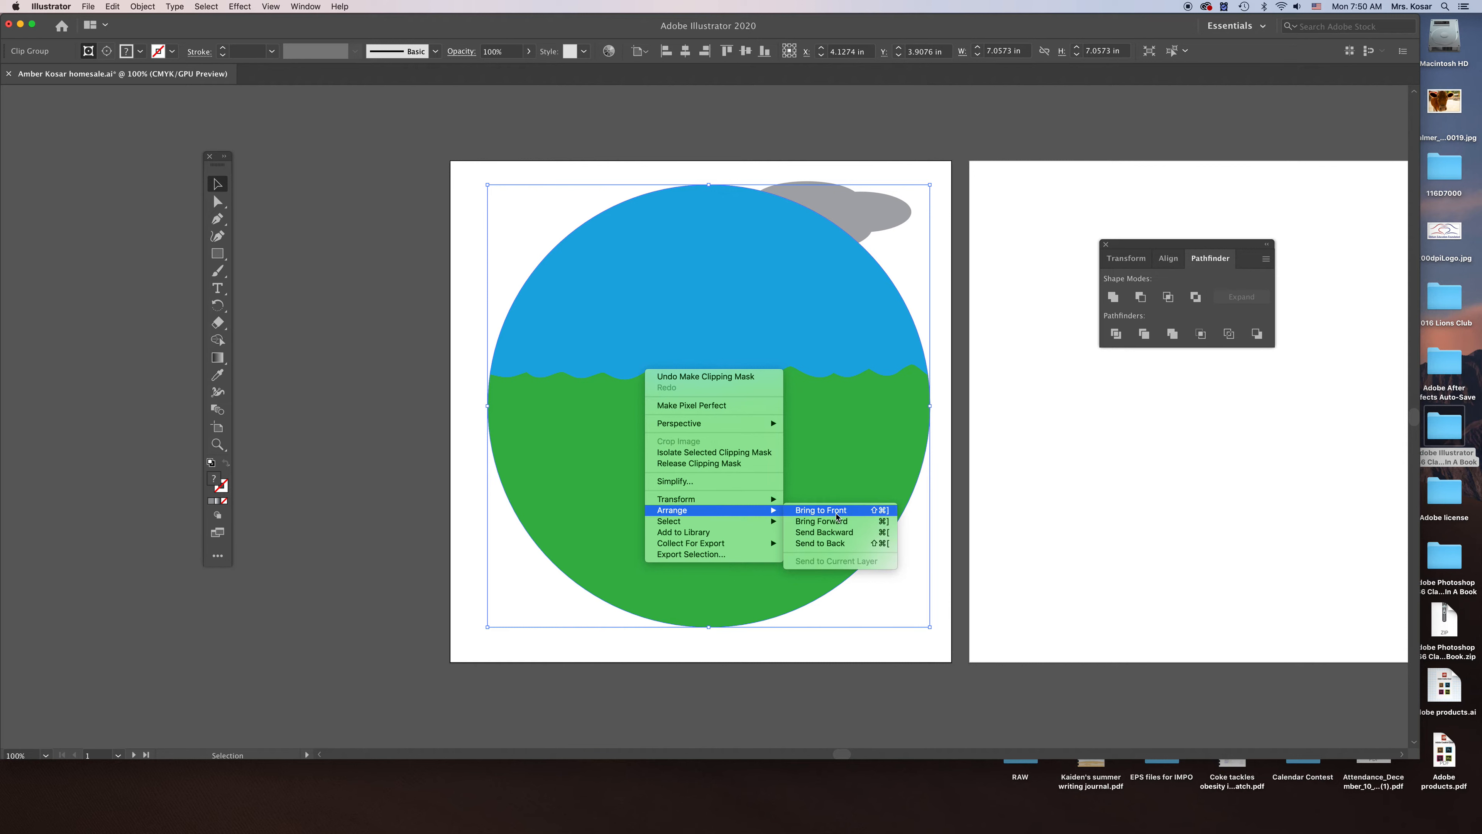
left_click(832, 543)
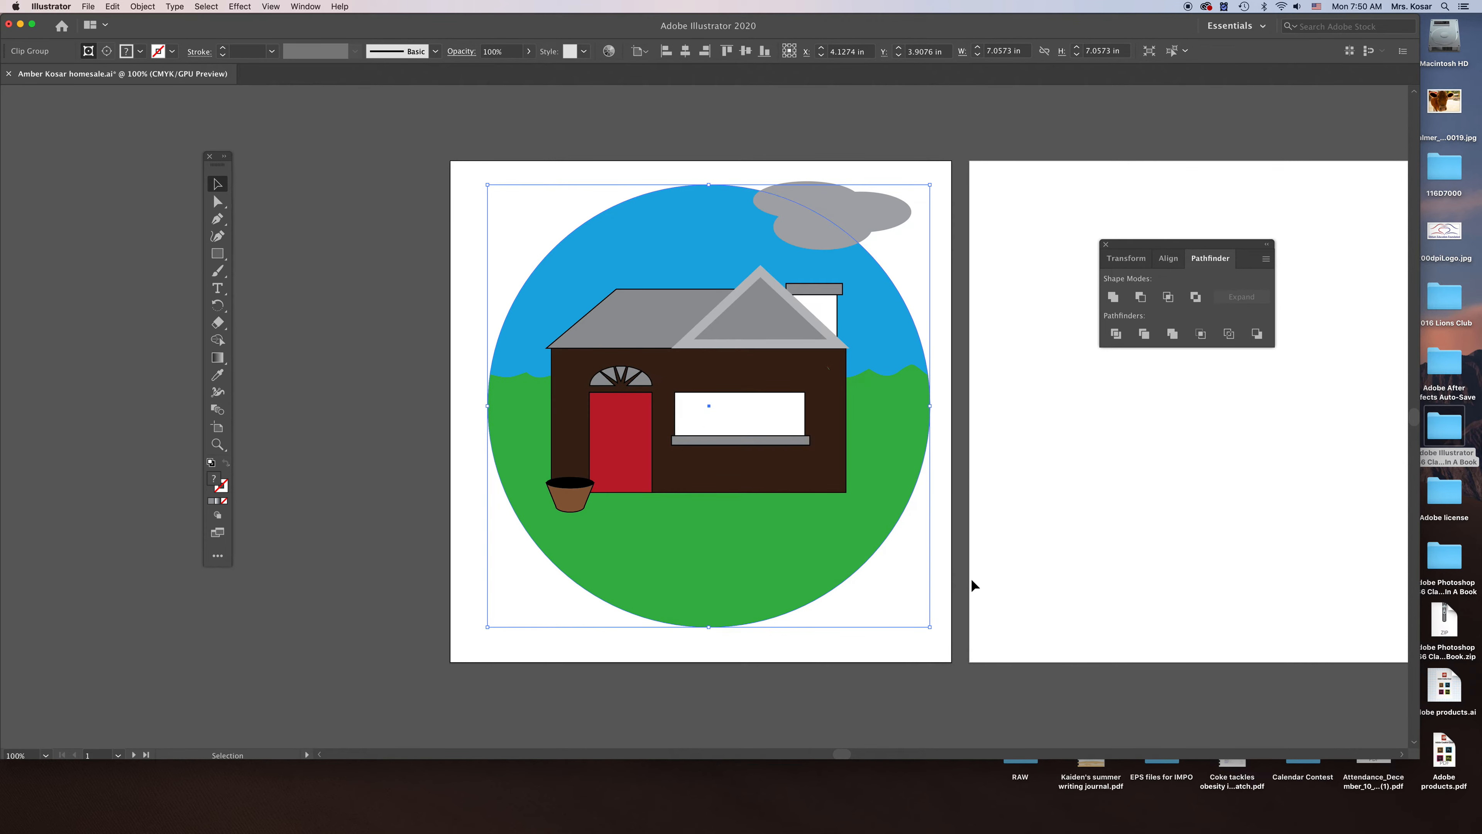
left_click(957, 591)
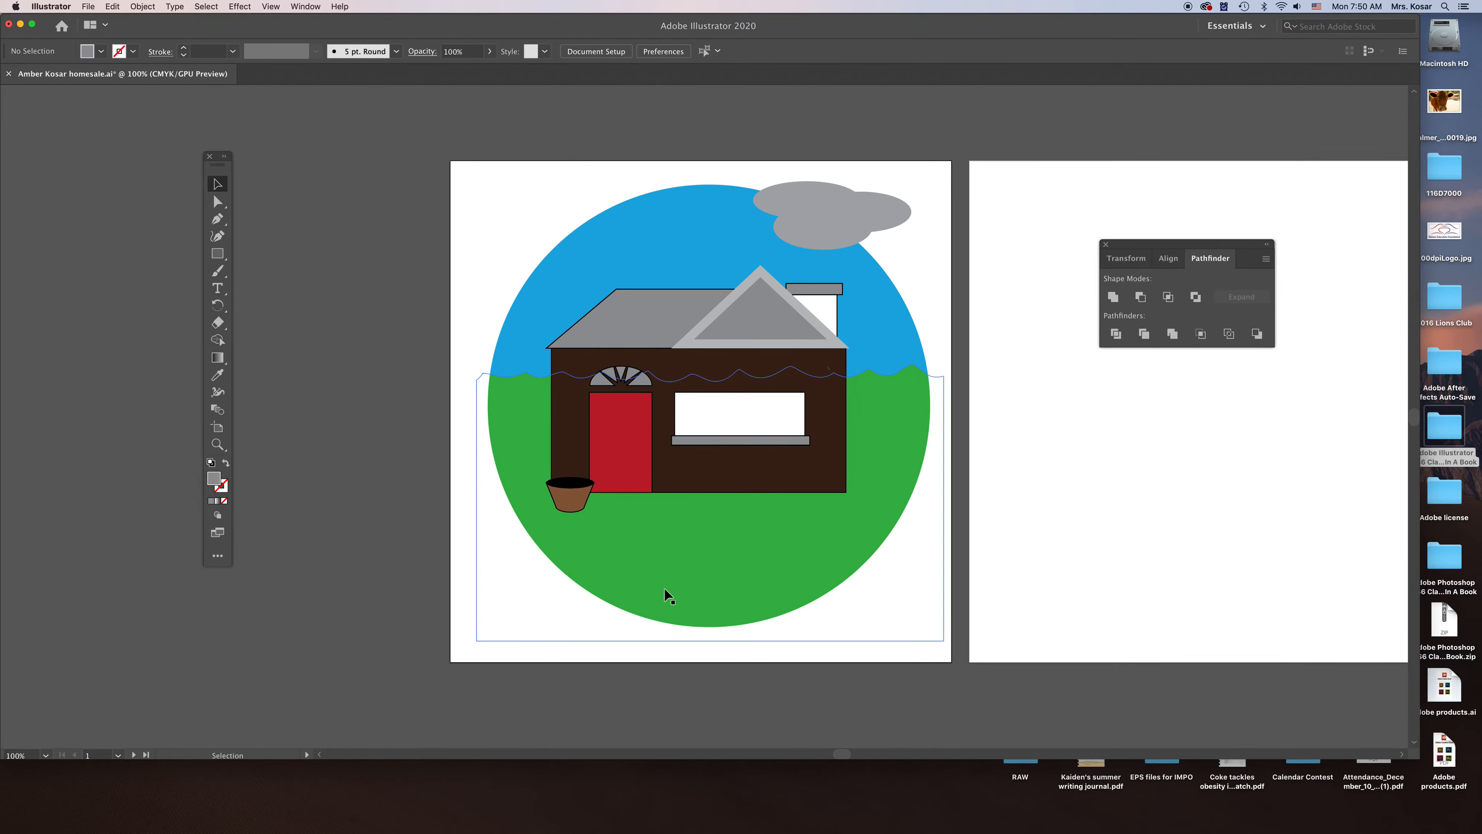
Step: Release the clipping mask on the sky-and-grass circle
left_click(774, 565)
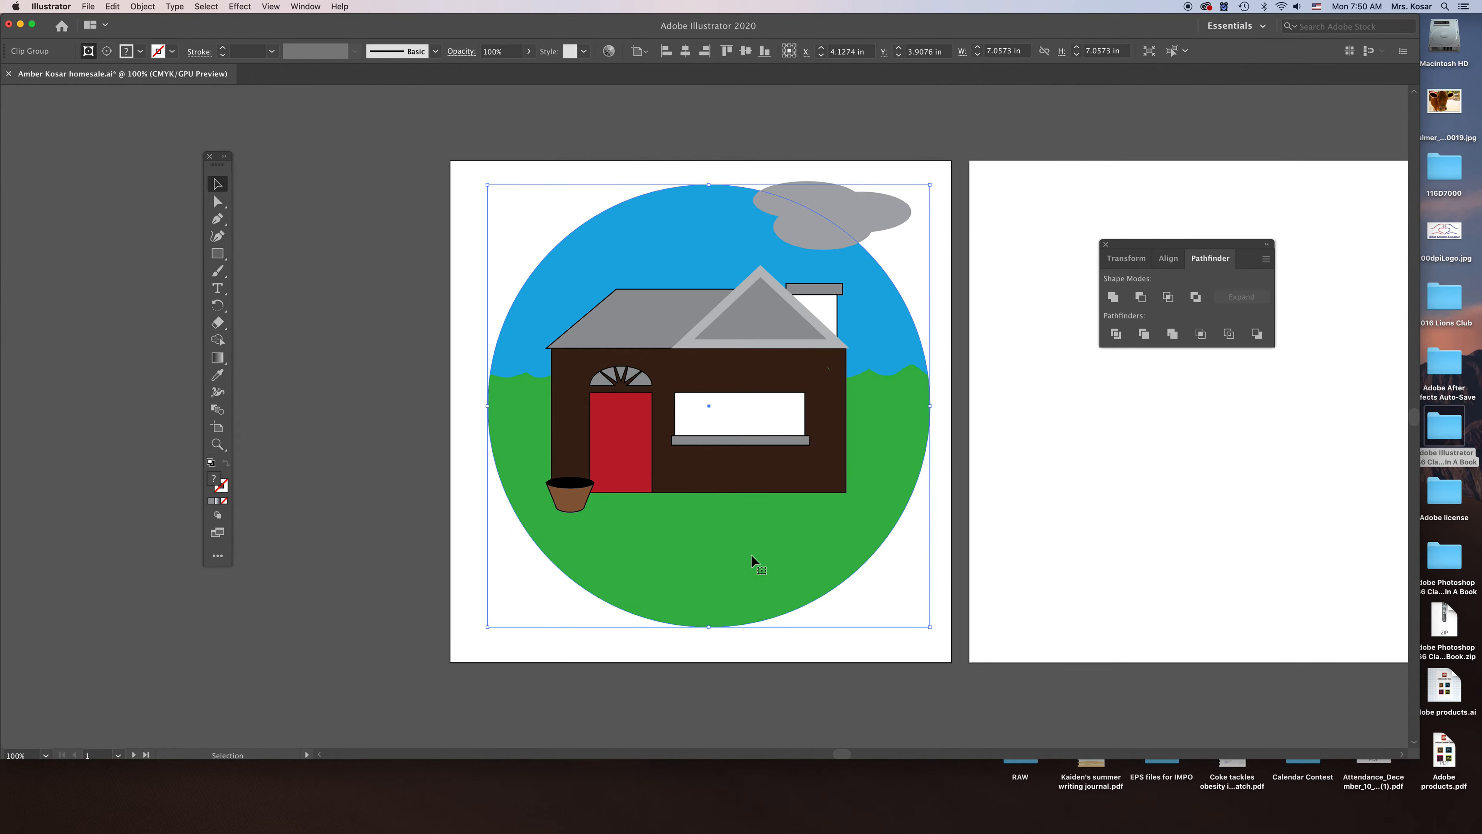
right_click(737, 563)
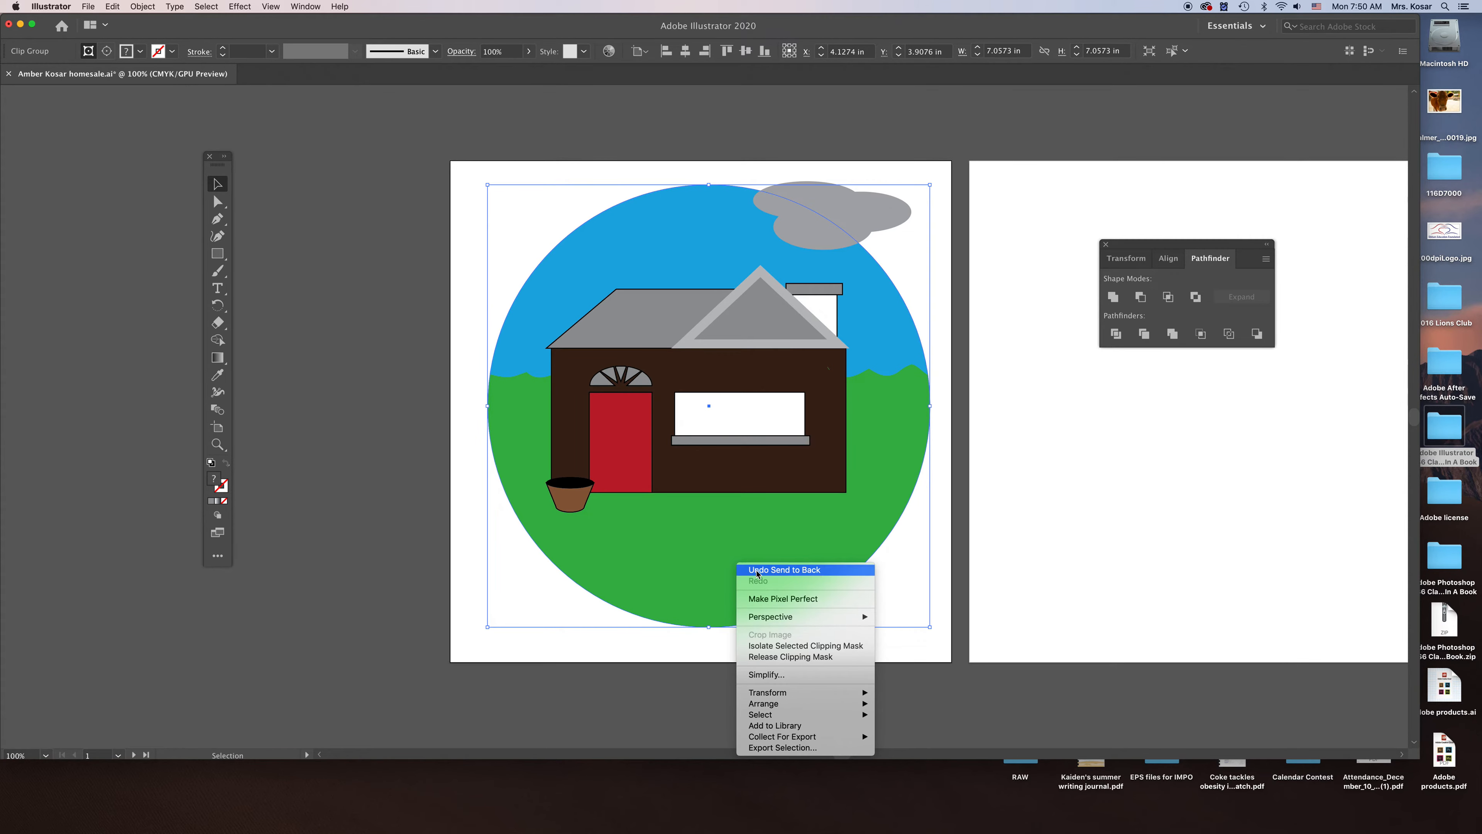
left_click(791, 657)
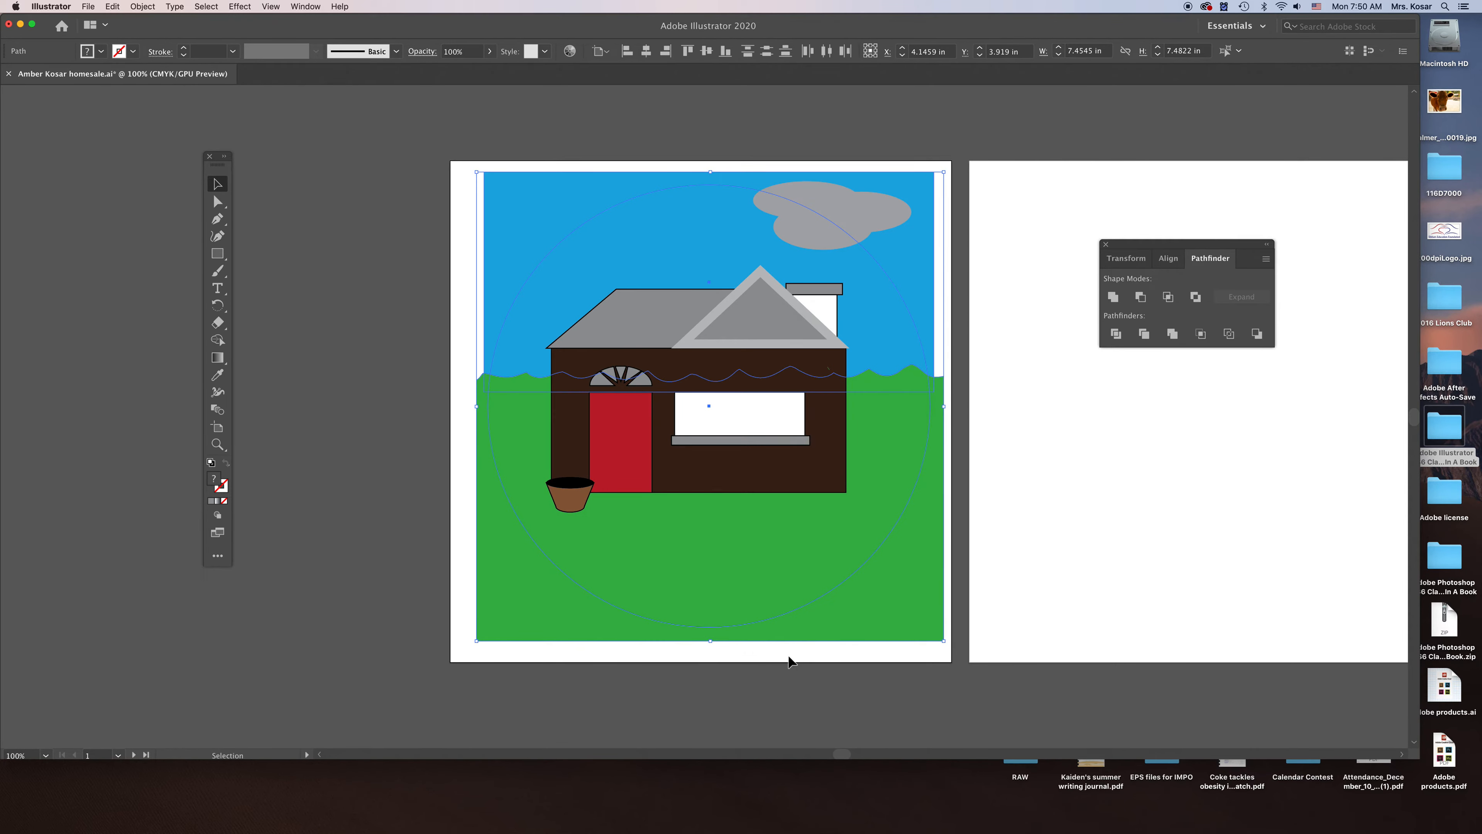
left_click(357, 484)
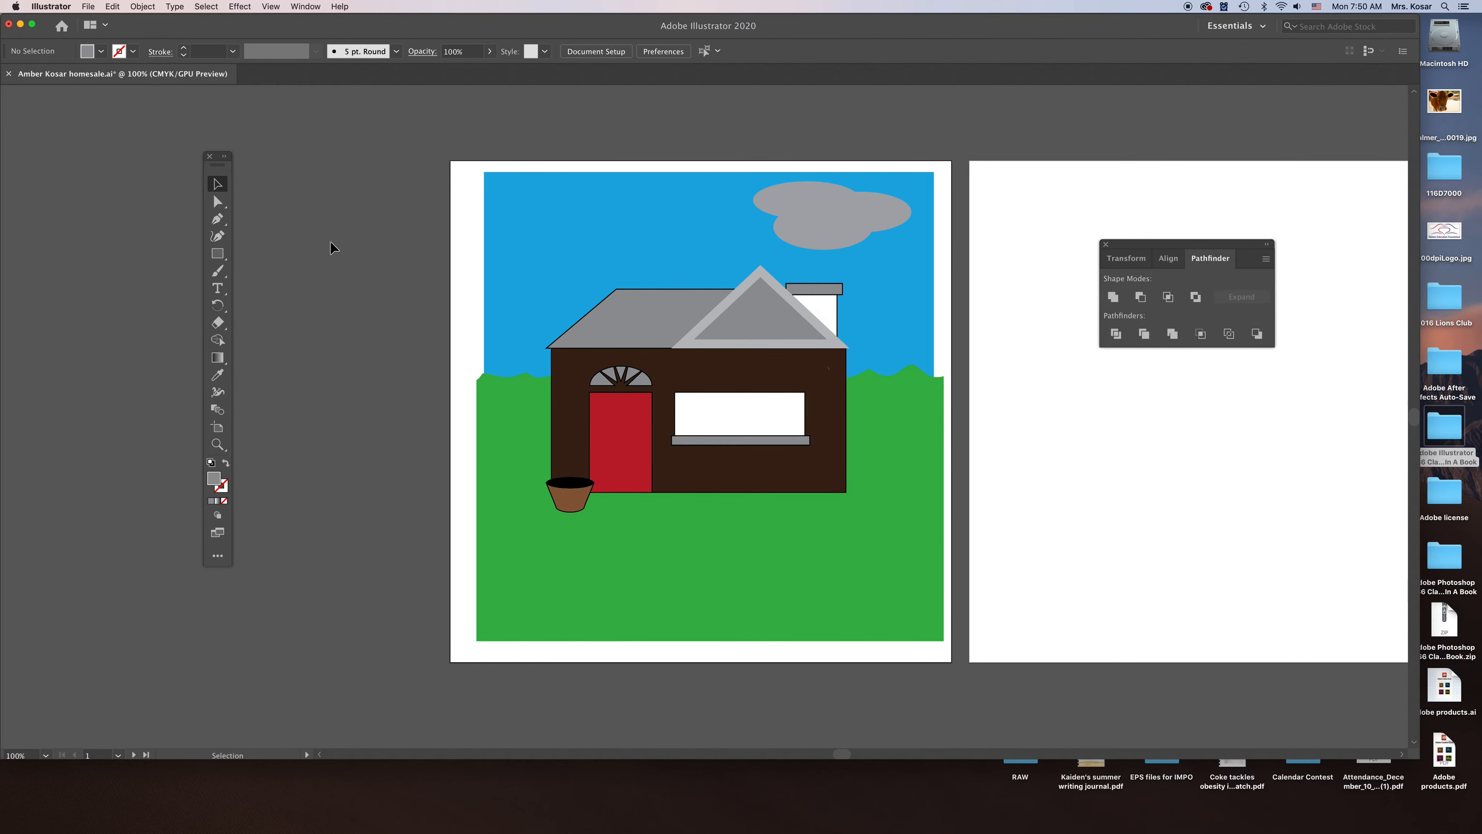
Step: Draw a gray triangle about 3.77 in wide and 3.27 in high from the door down past the grass edge with the Polygon tool
left_click(228, 257)
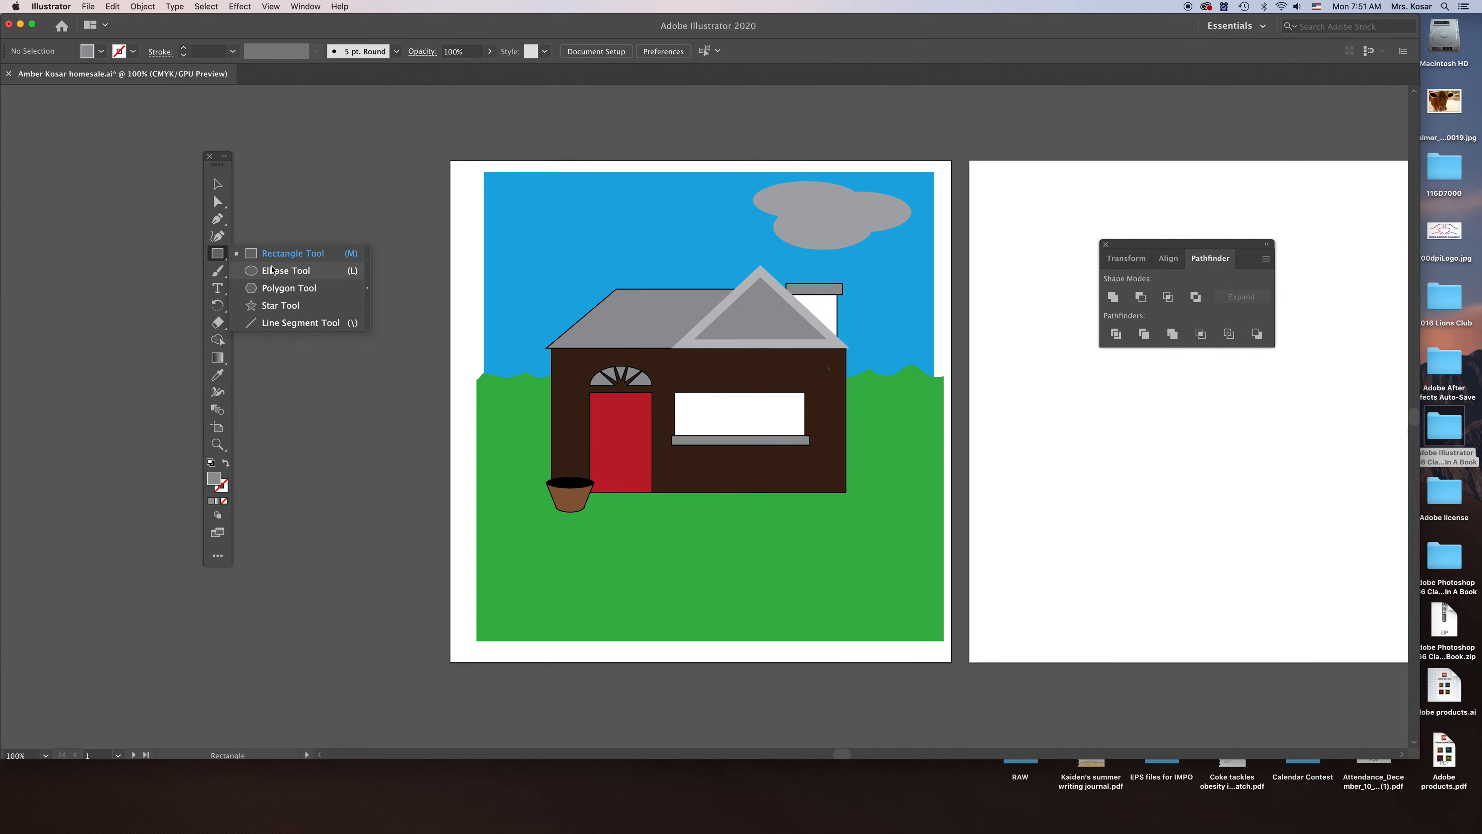
left_click(276, 292)
left_click_drag(614, 496, 673, 529)
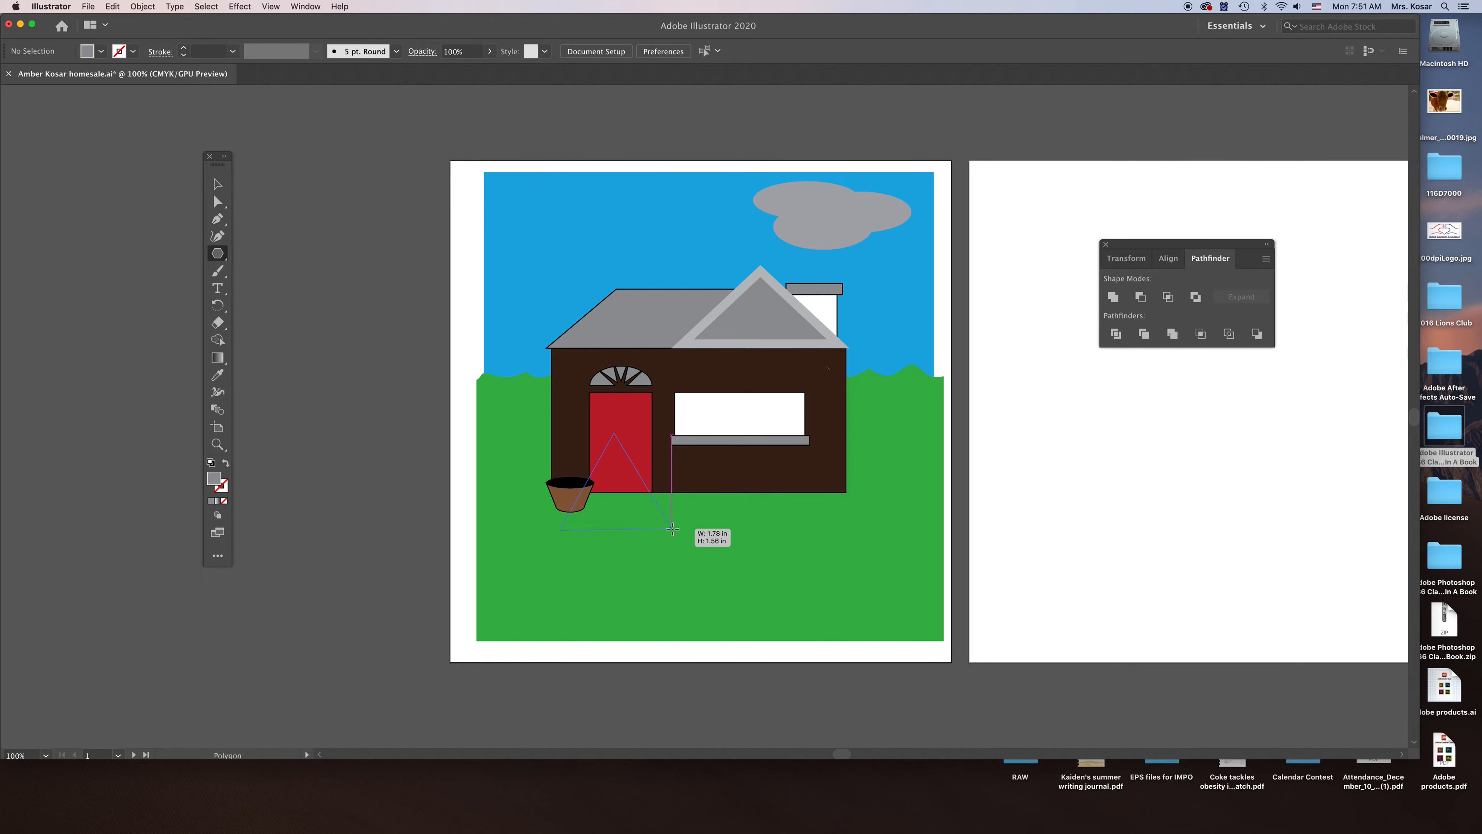
key("Up")
key("Up")
key("Up")
left_click_drag(673, 528, 739, 640)
key("Down")
key("Down")
key("Down")
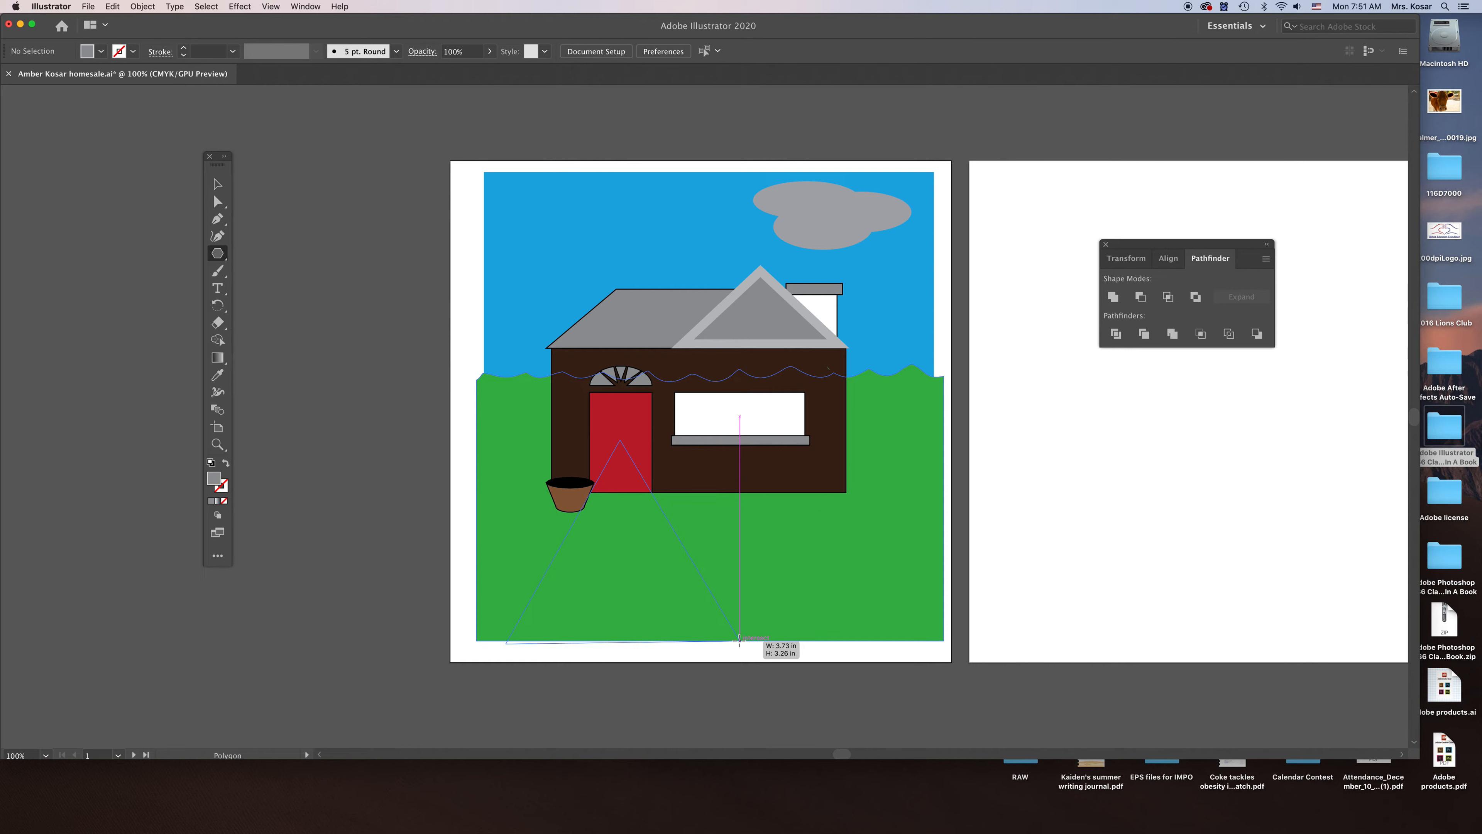
left_click_drag(739, 640, 739, 642)
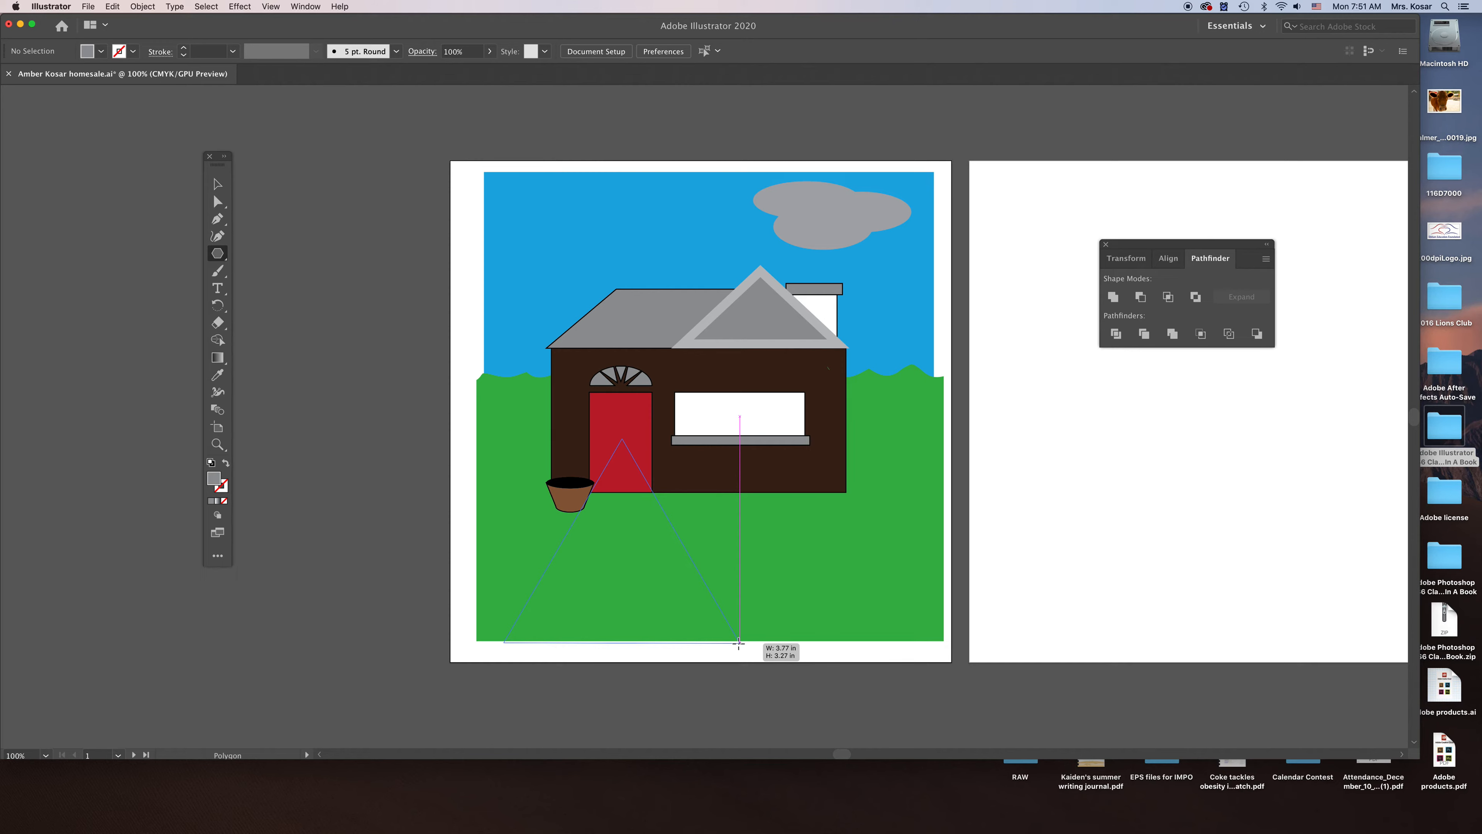
left_click_drag(739, 642, 739, 642)
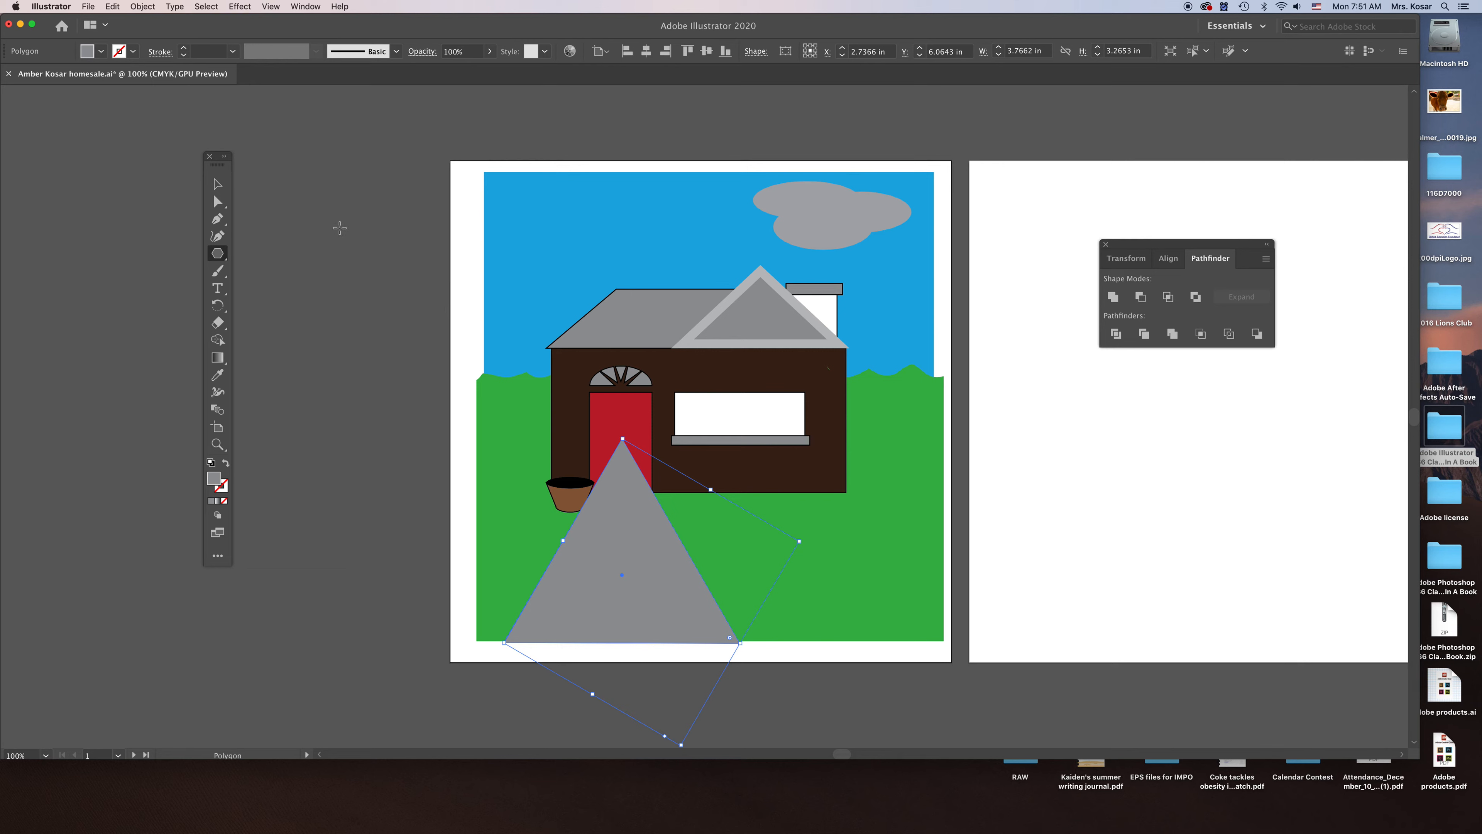
left_click(217, 184)
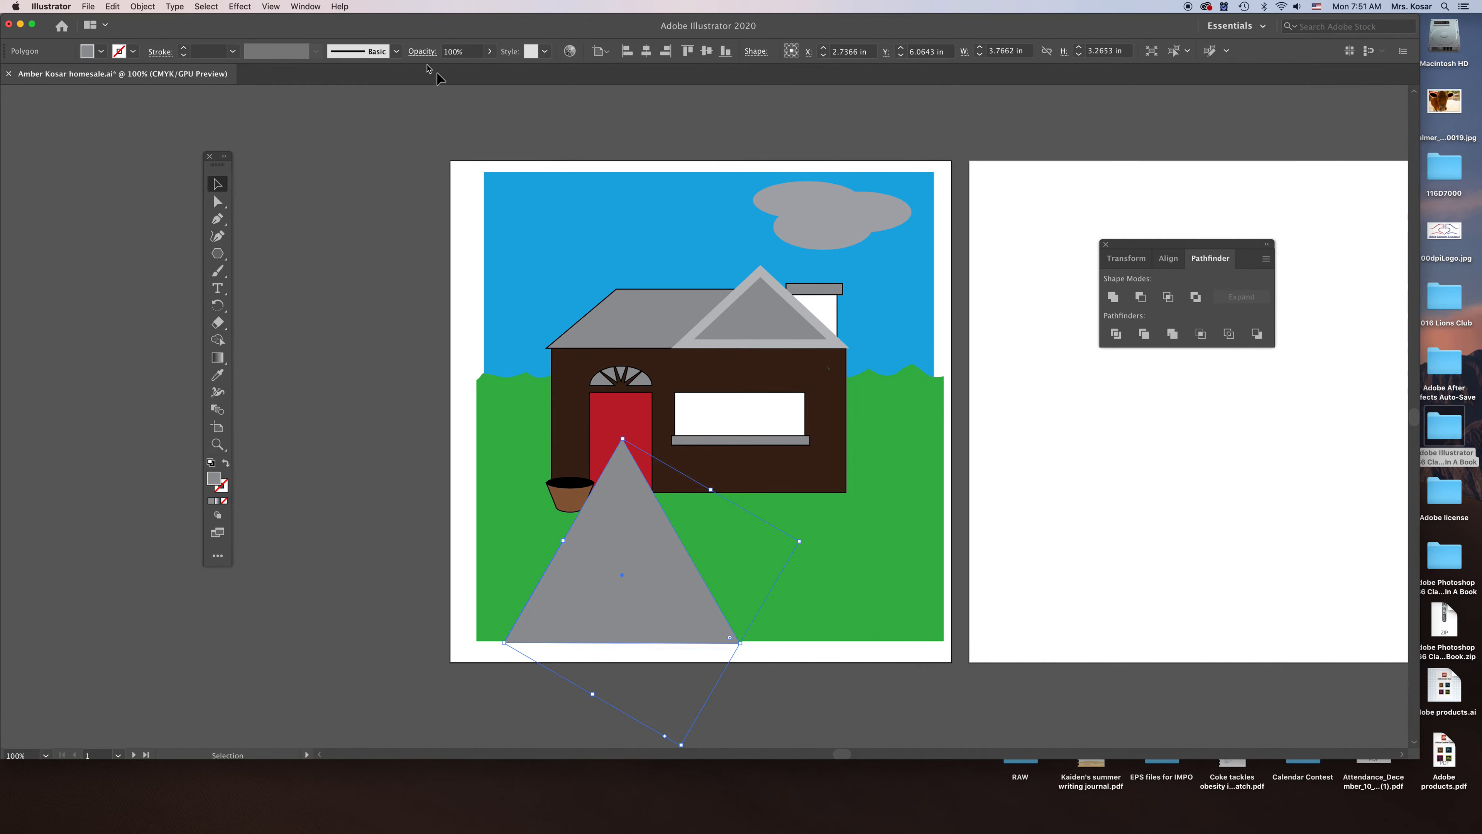
Step: Select the large unfilled circle in Outline view, return to the GPU preview and bring the circle to the front
left_click(271, 7)
left_click(279, 31)
left_click(636, 195)
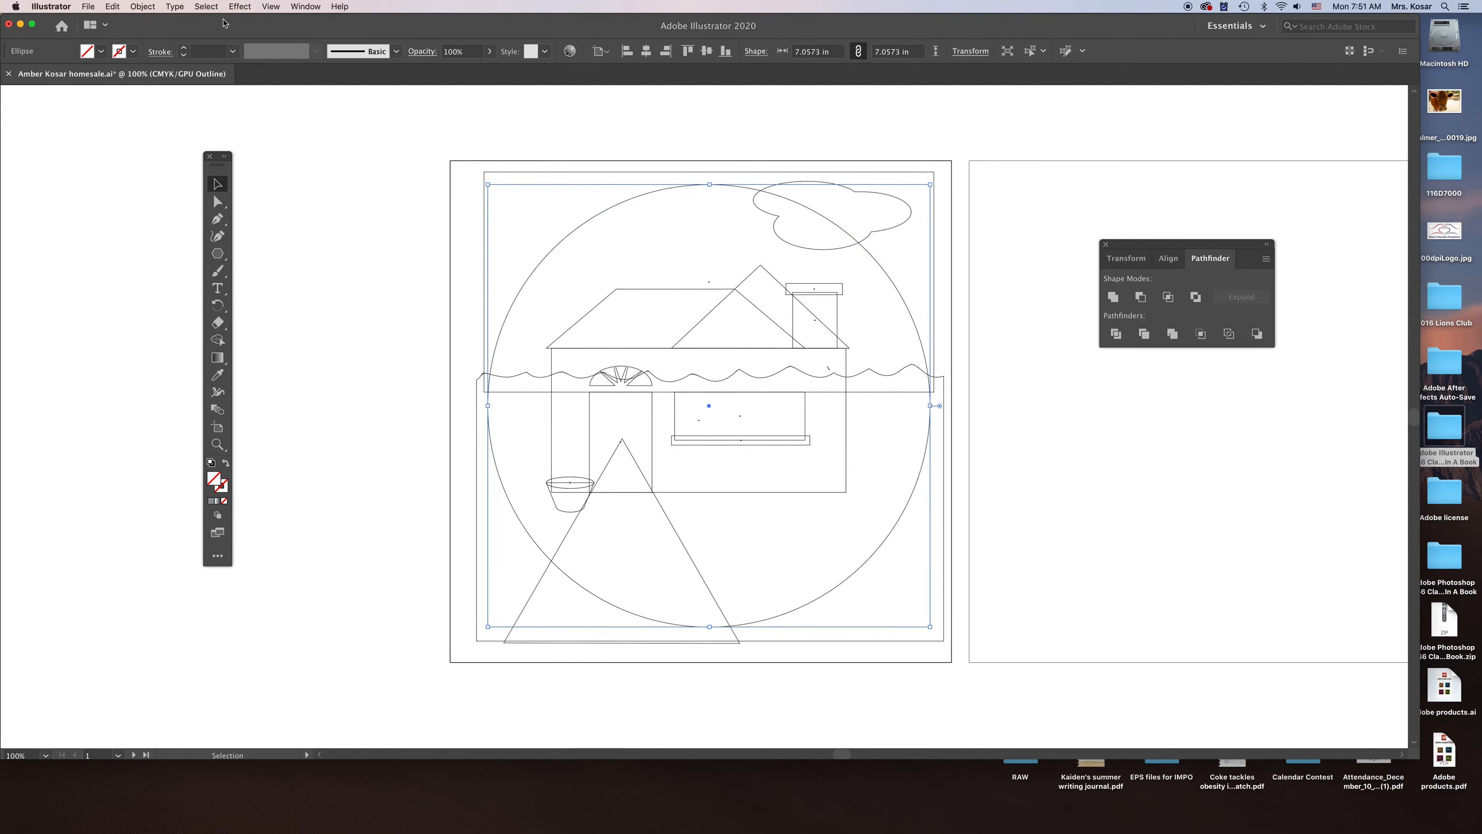
left_click(270, 7)
left_click(300, 197)
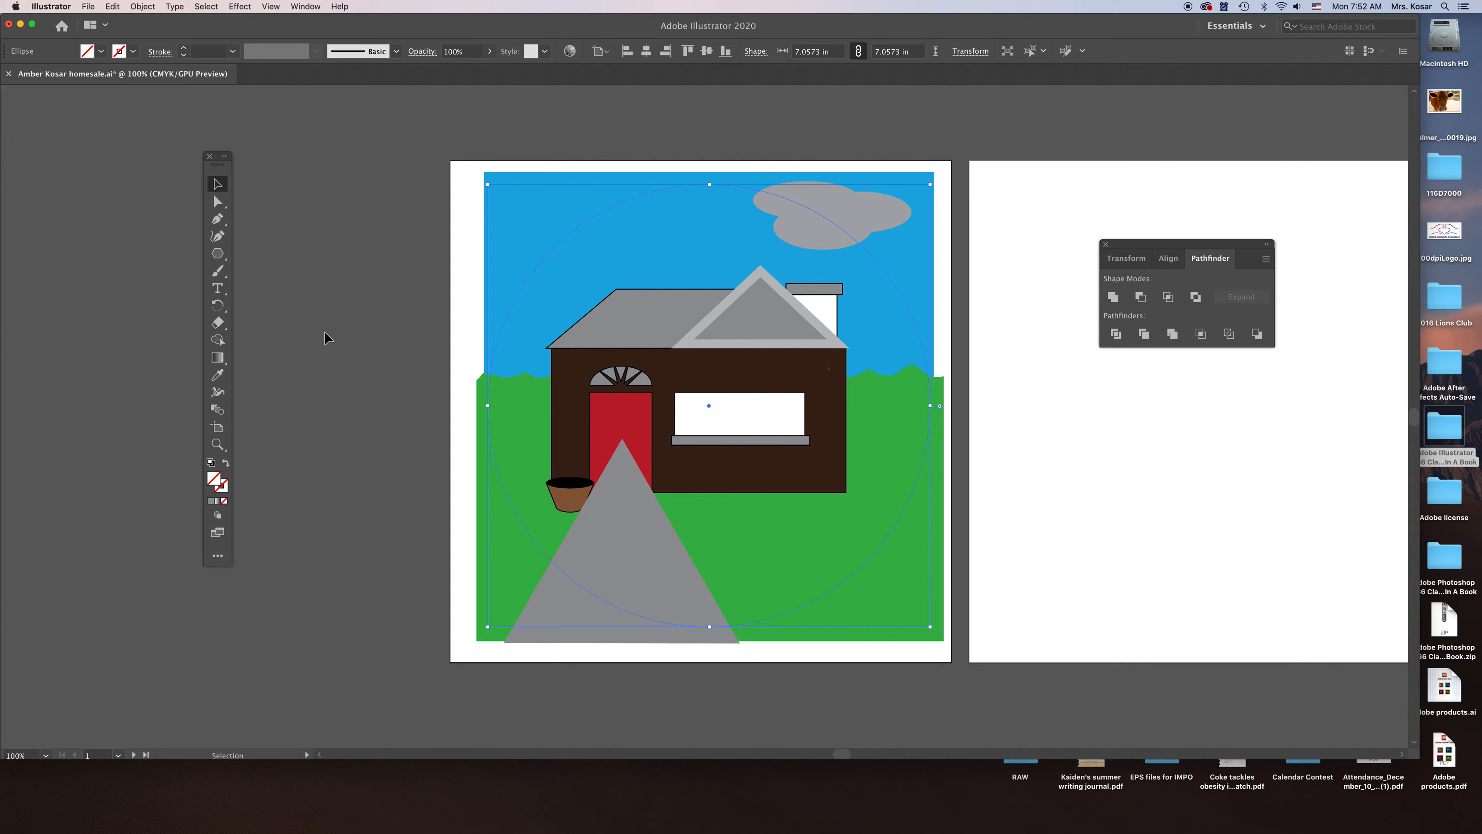
right_click(629, 200)
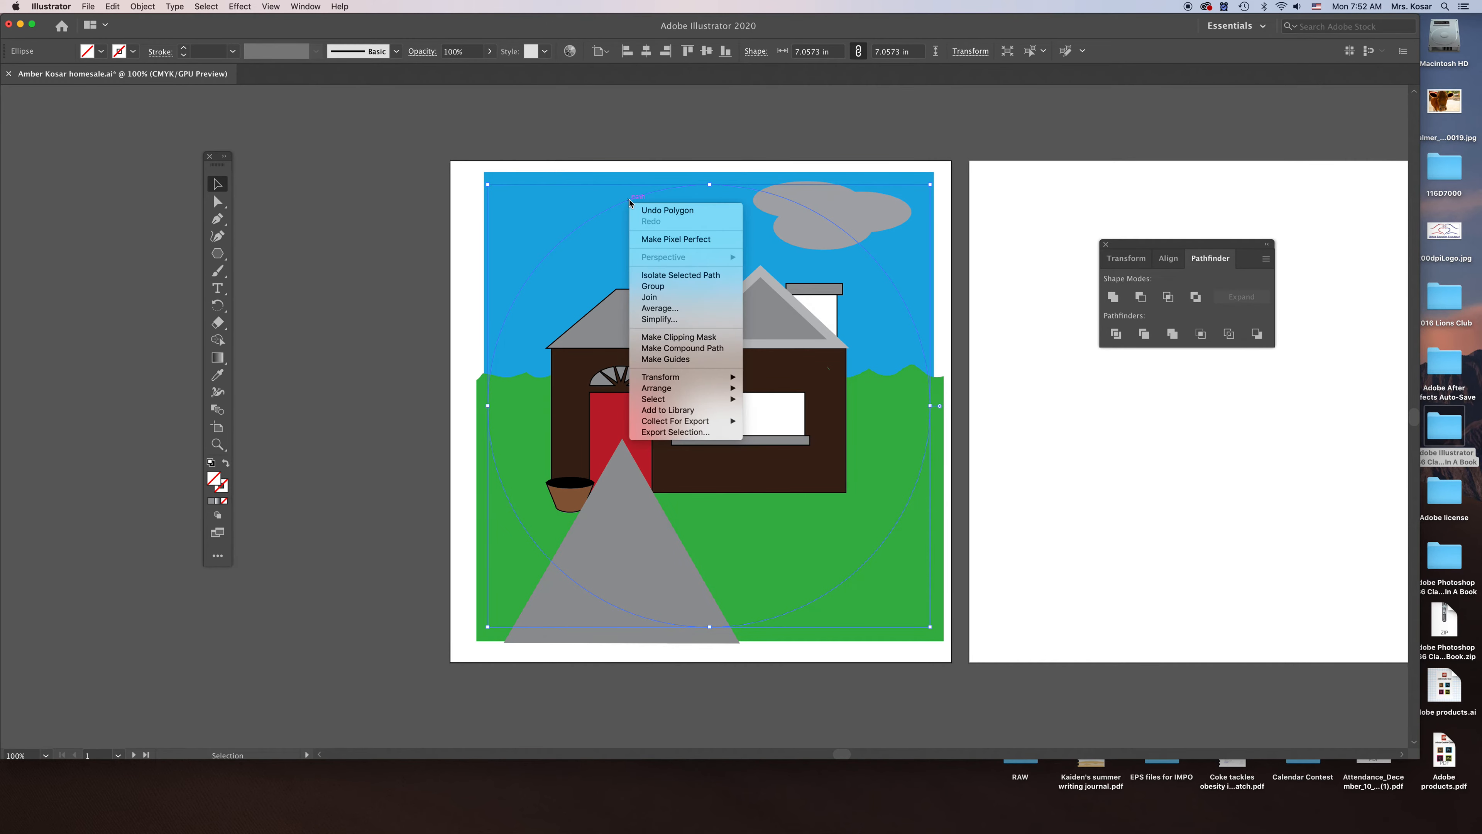
mouse_move(718, 389)
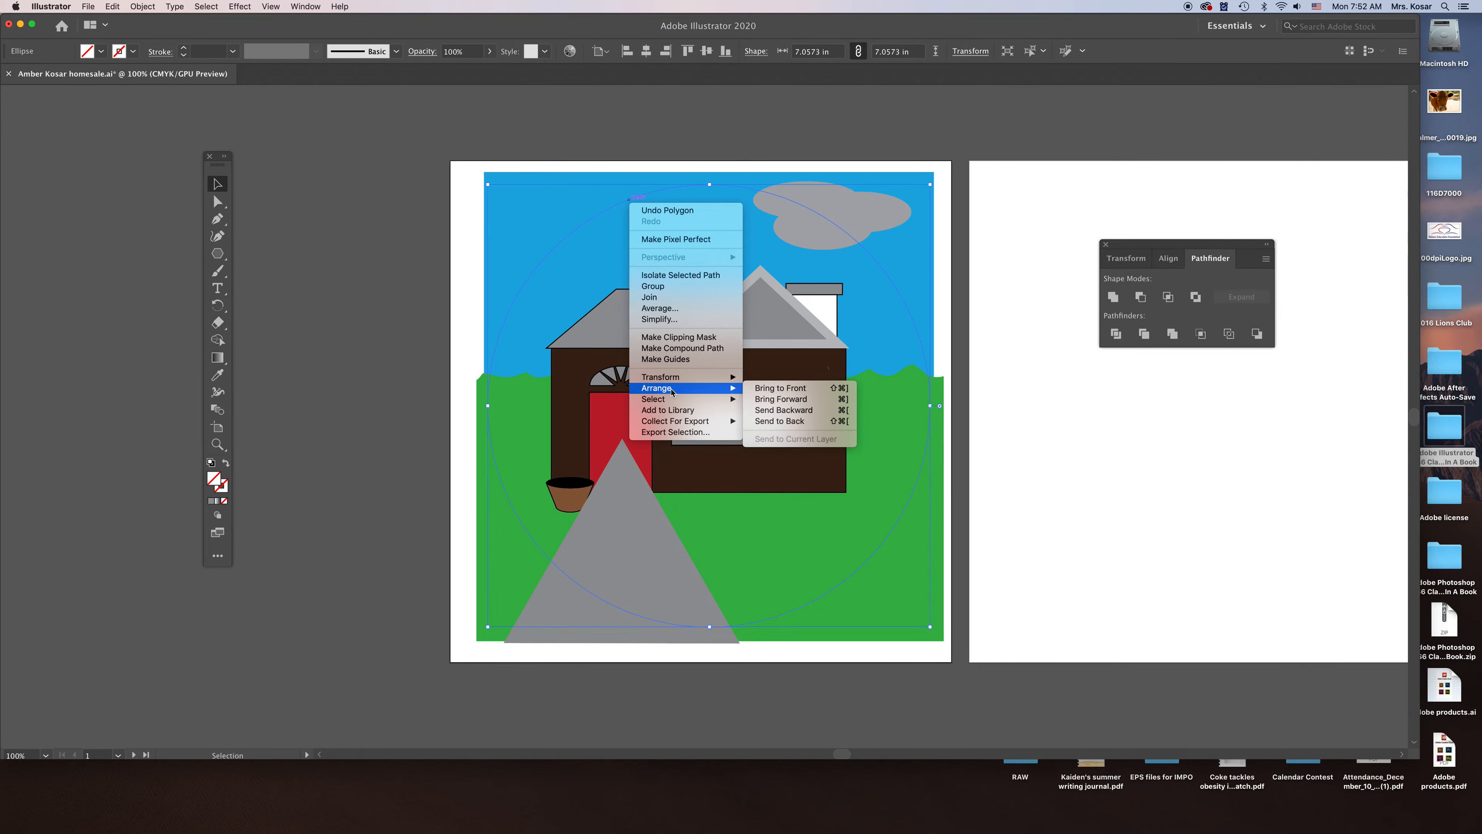
left_click(786, 398)
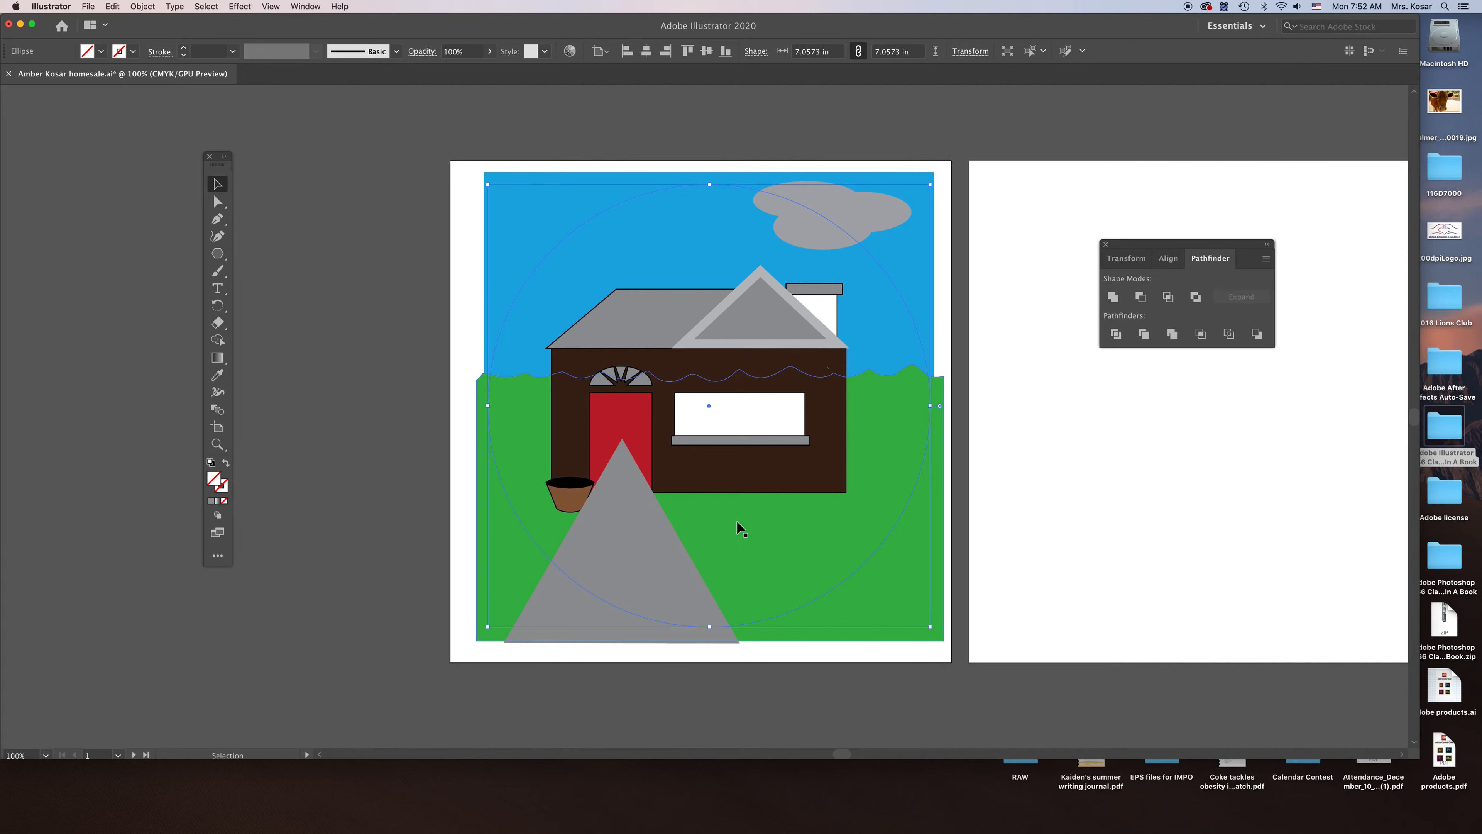
Step: Make a clipping mask from the circle together with the gray triangle, green grass and blue sky
left_click(553, 641, "shift")
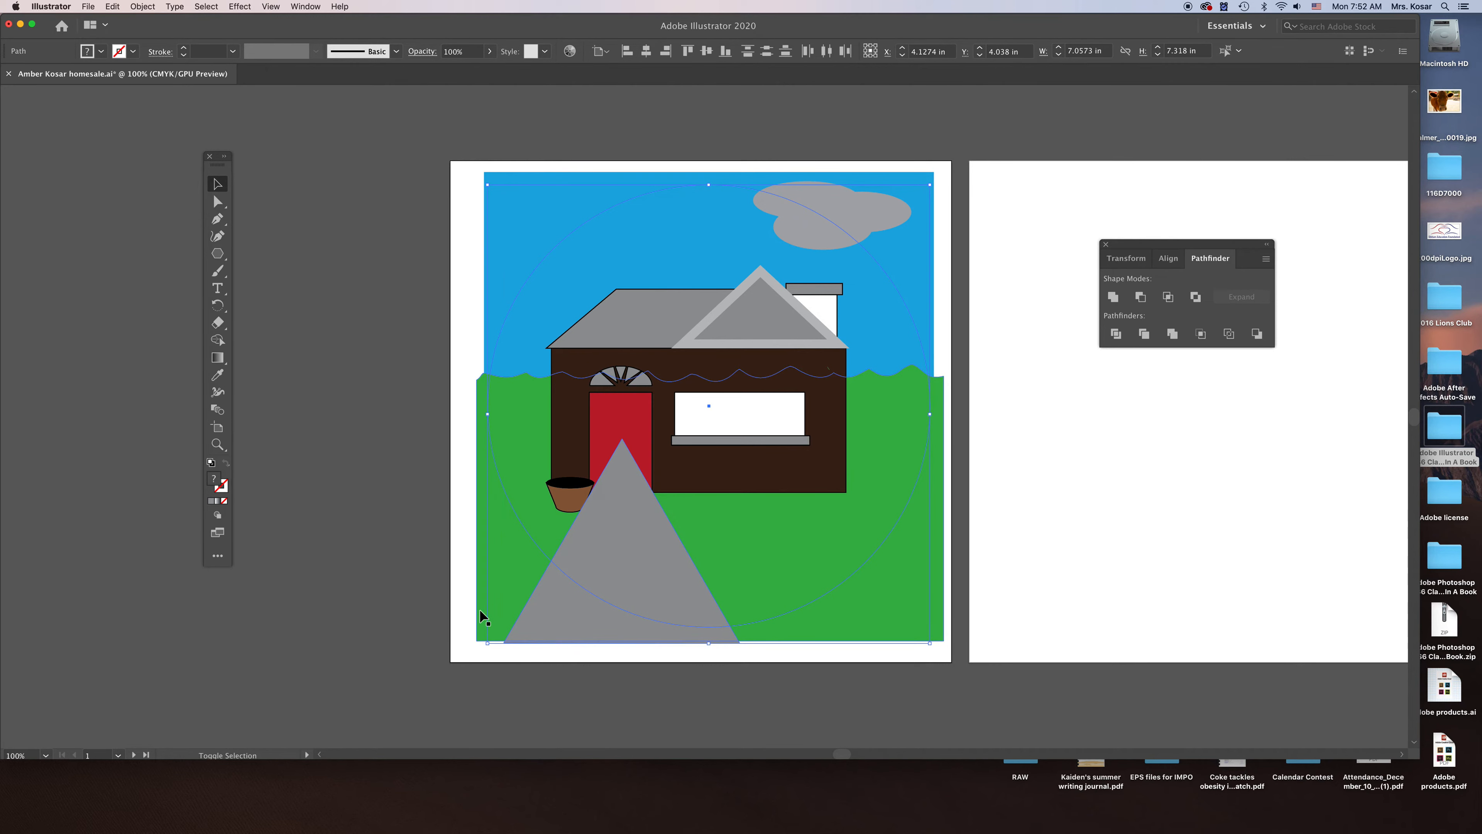
left_click(520, 176, "shift")
right_click(579, 193)
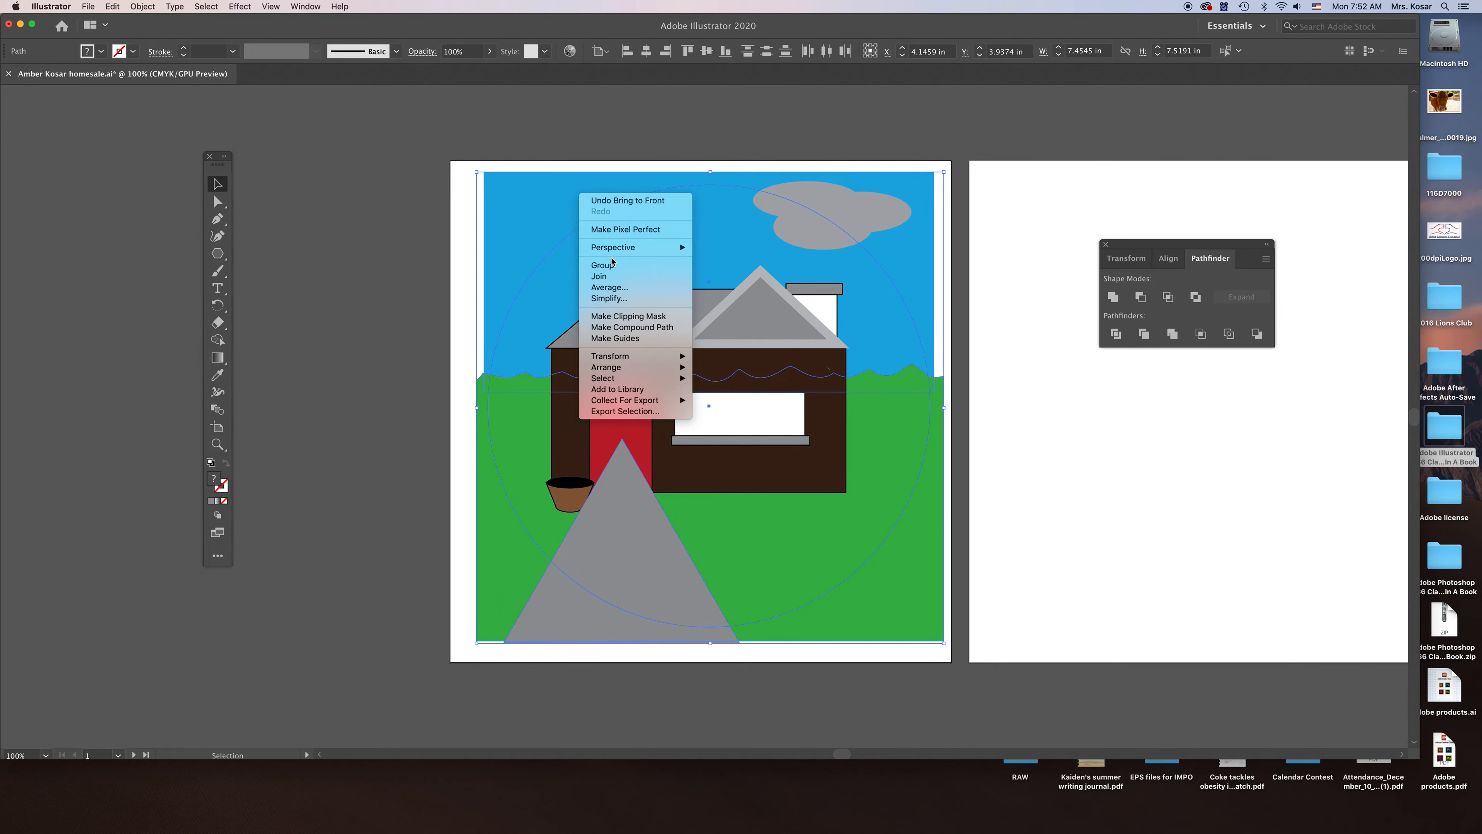
left_click(630, 319)
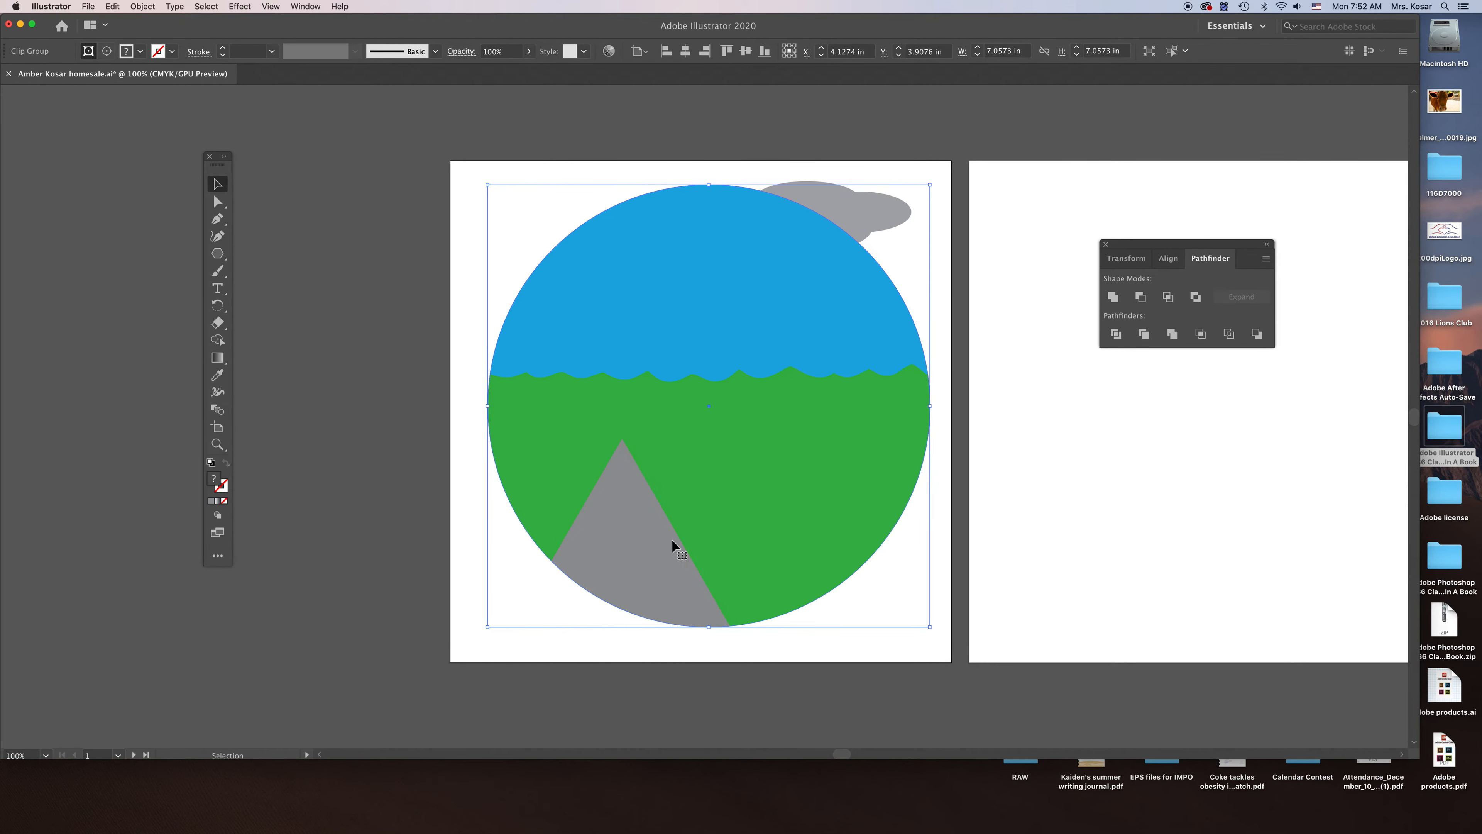
Step: Send the clipped circle scene to the back, behind the house, flower pot and smoke cloud, and deselect it
right_click(817, 439)
mouse_move(875, 583)
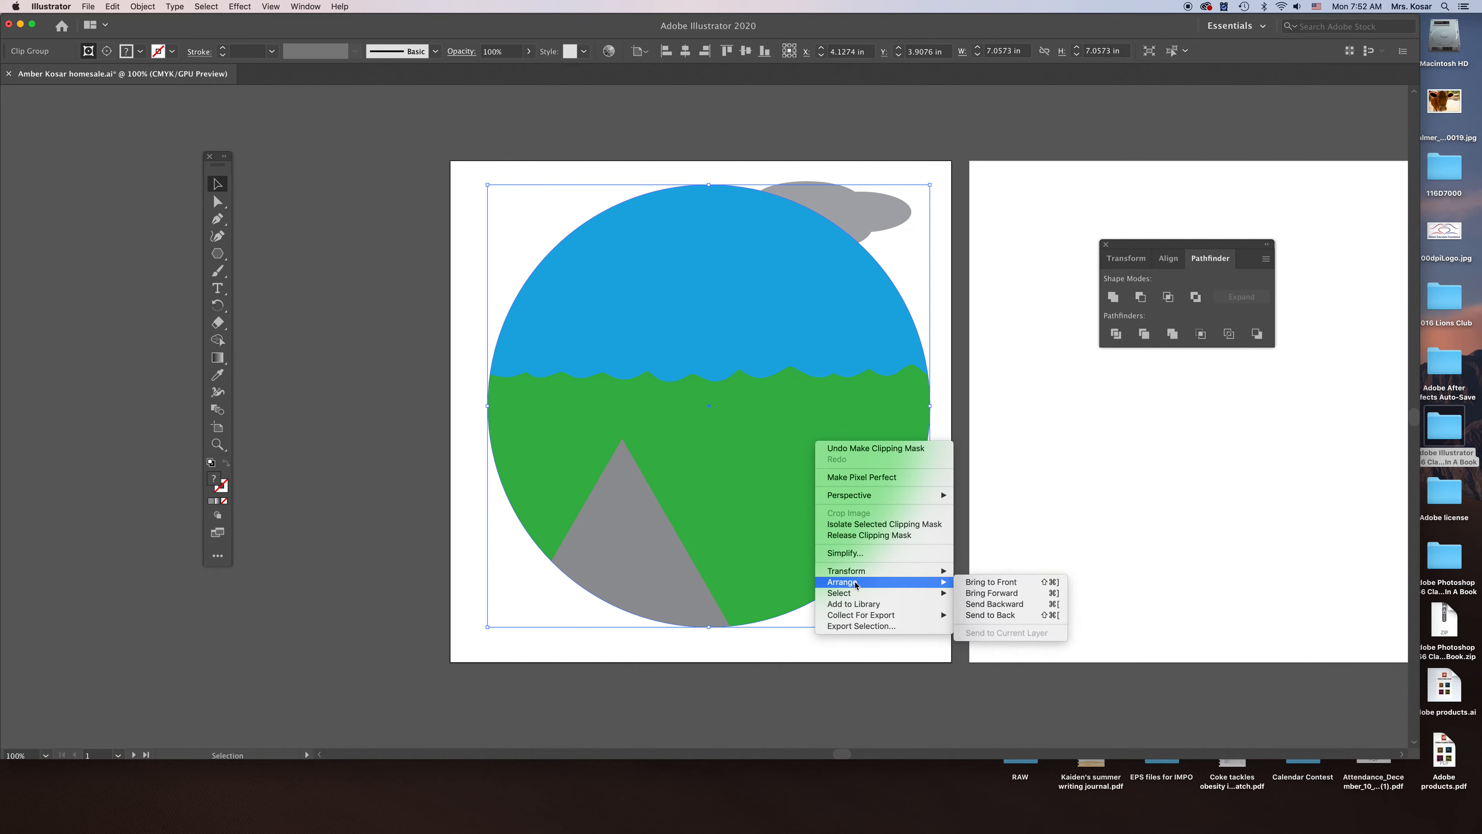
left_click(999, 617)
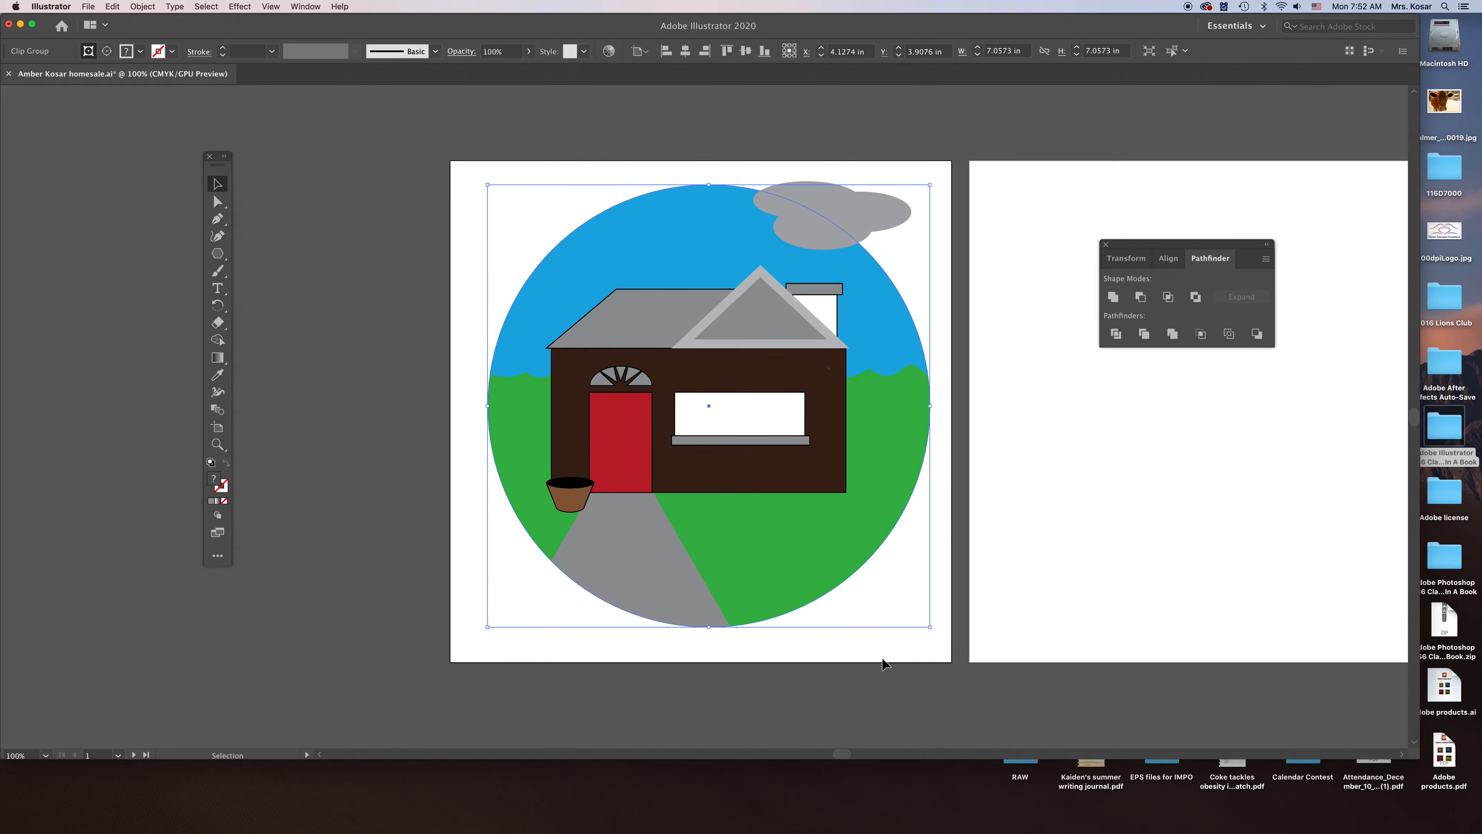
left_click(883, 660)
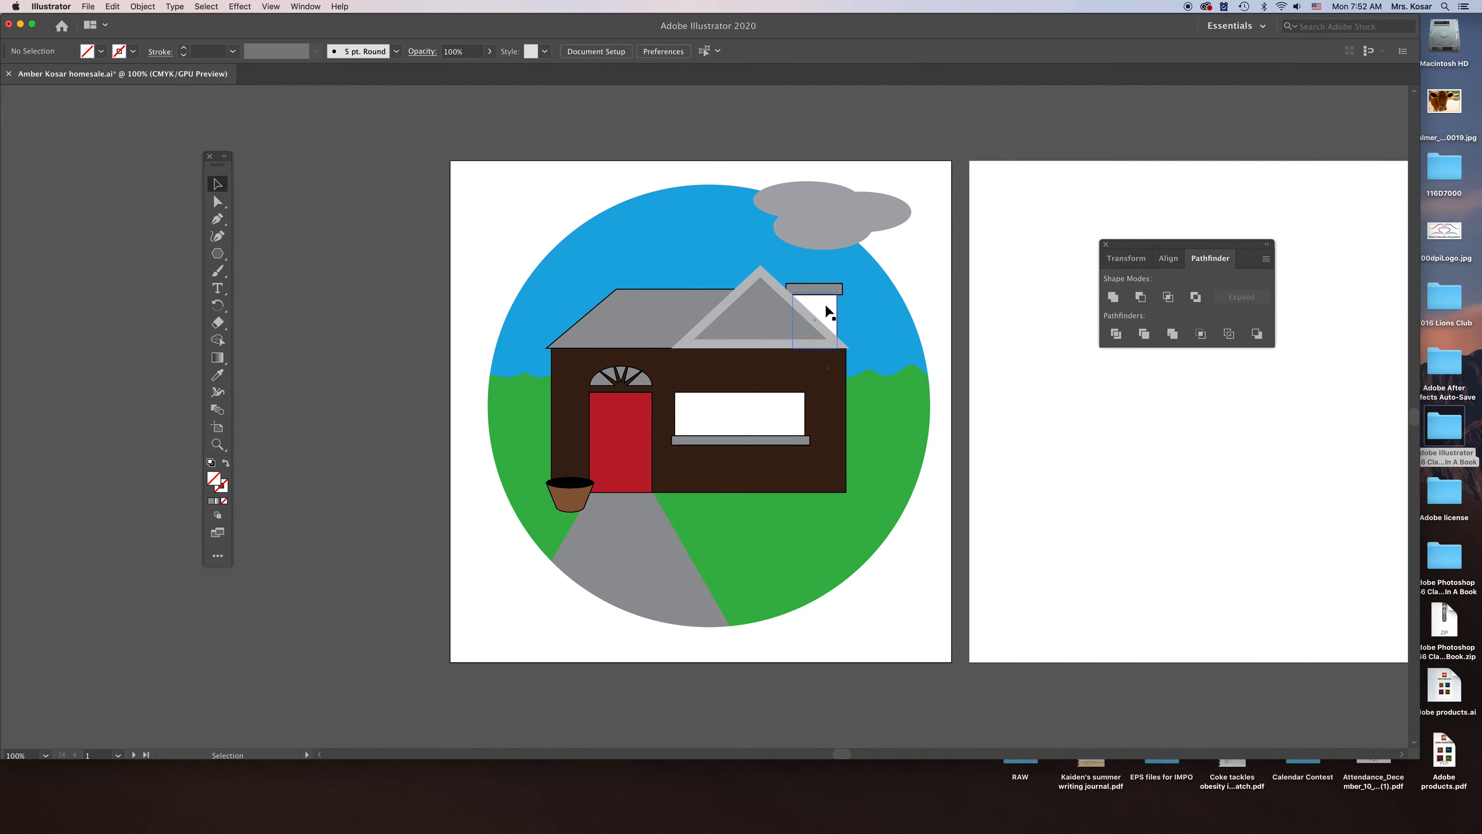
Step: Extend the white chimney rectangle upward and raise its gray cap onto the new top edge
left_click(828, 313)
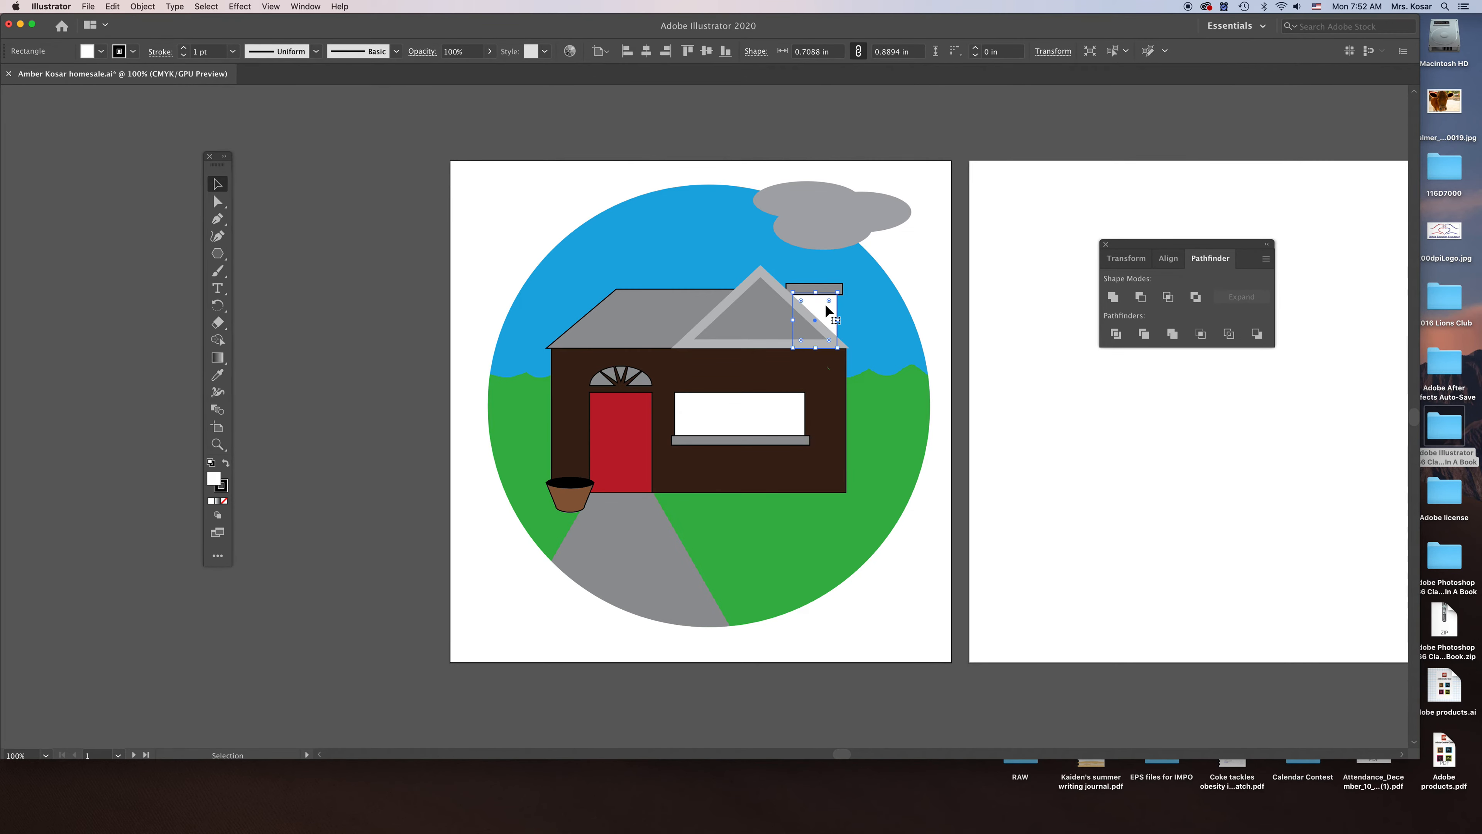
left_click_drag(816, 292, 816, 275)
left_click(804, 287)
left_click_drag(807, 288, 809, 271)
left_click(1012, 279)
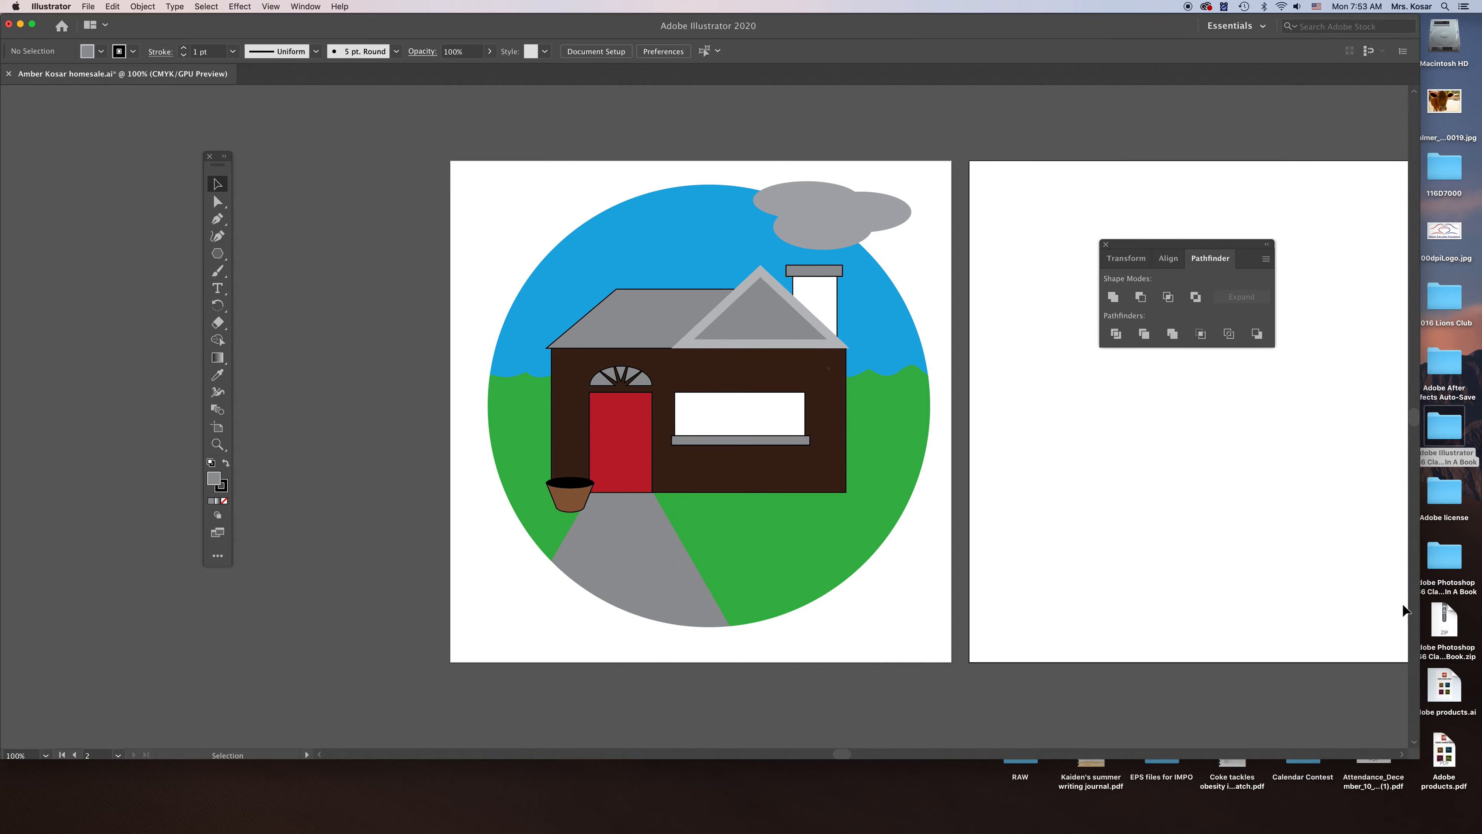
Step: Switch to Finder and open the Lesson03 Creating and Editing Shapes folder inside the Adobe Illustrator CS6 Classroom In A Book folder
left_click(1446, 441)
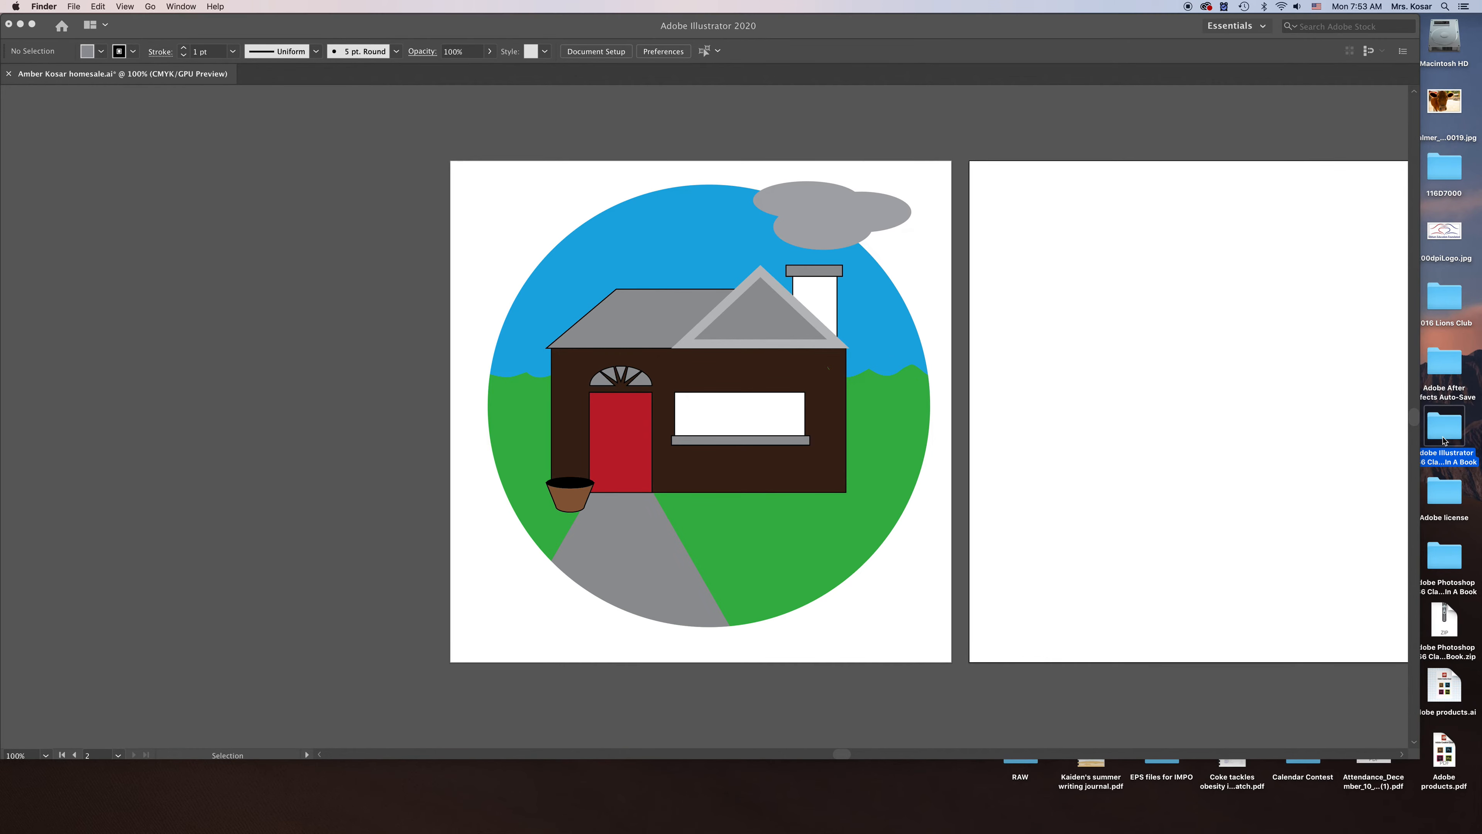
double_click(1446, 437)
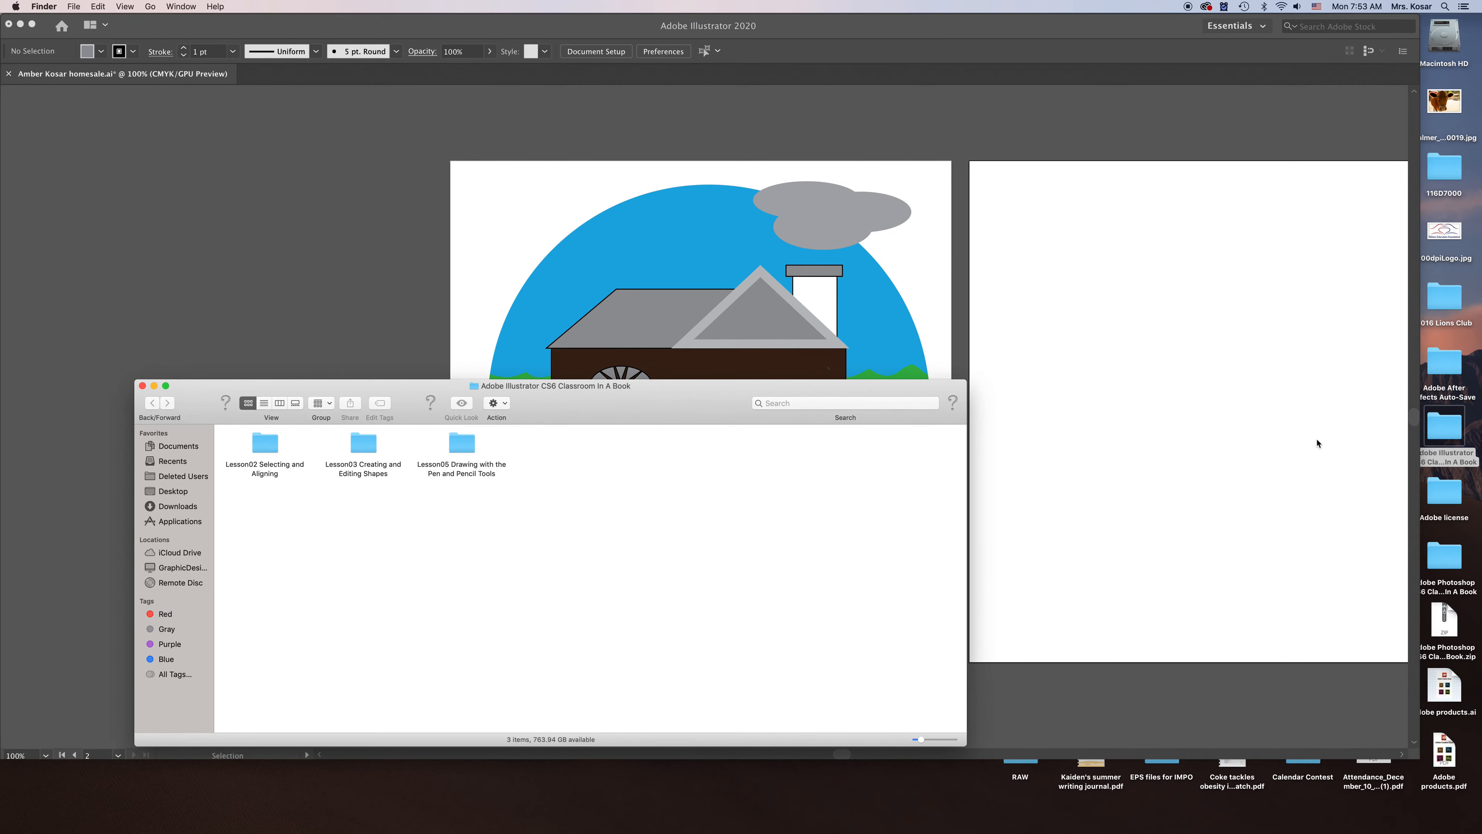
double_click(363, 445)
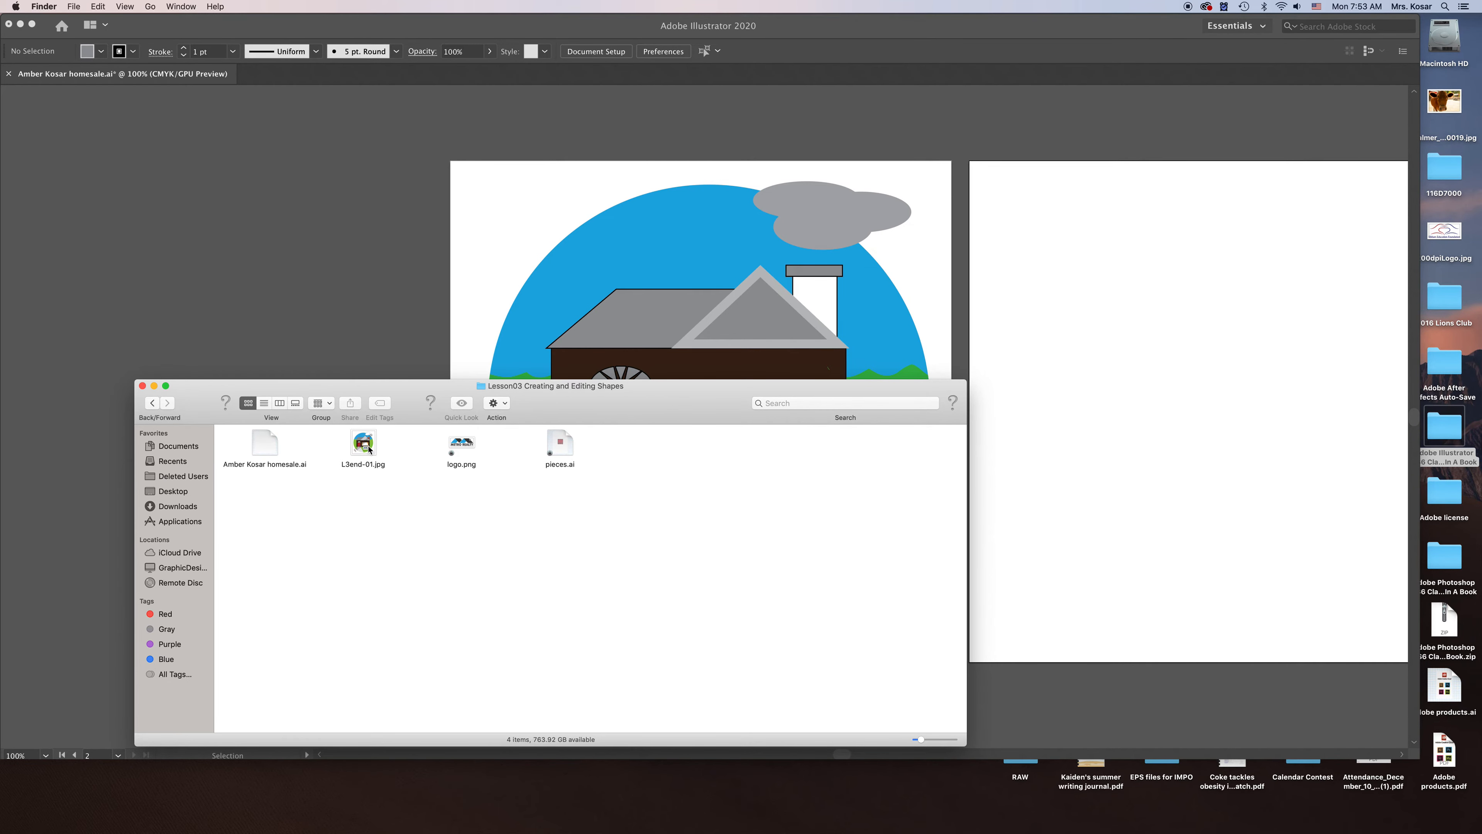
Step: Preview both pages of pieces.ai and open the file in Adobe Illustrator
left_click(560, 450)
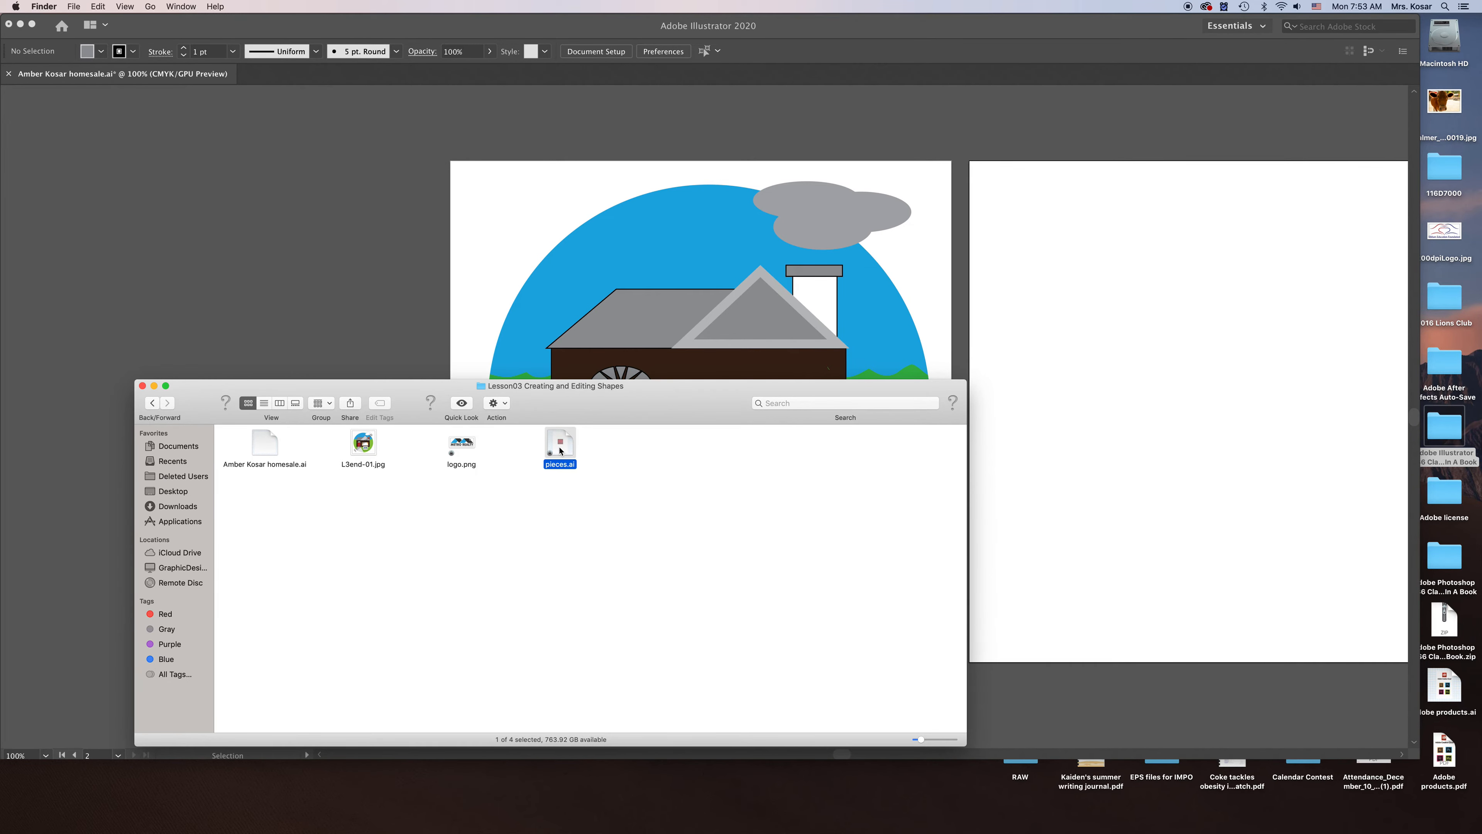
key("space")
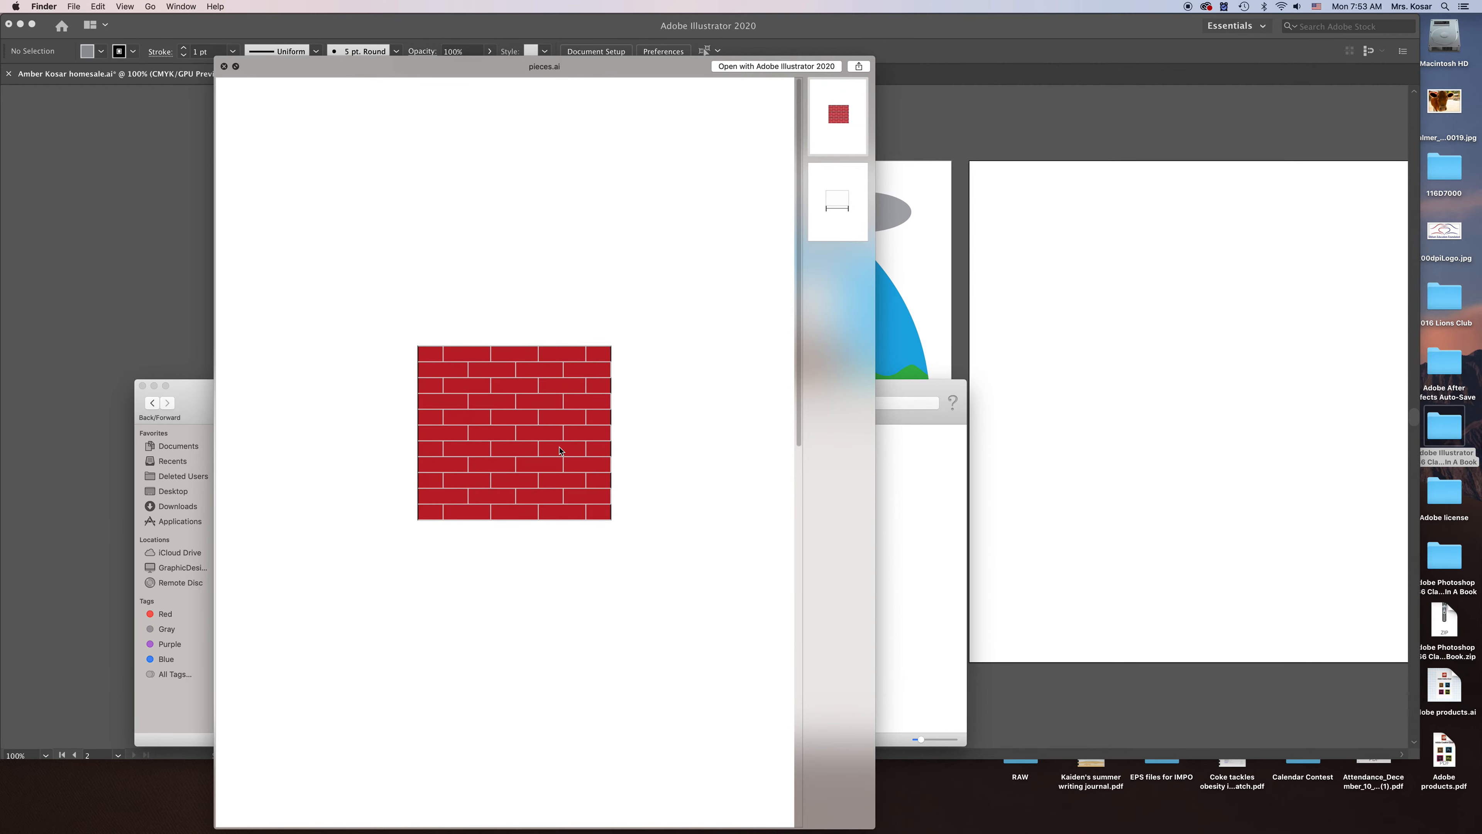
left_click(834, 233)
left_click(224, 66)
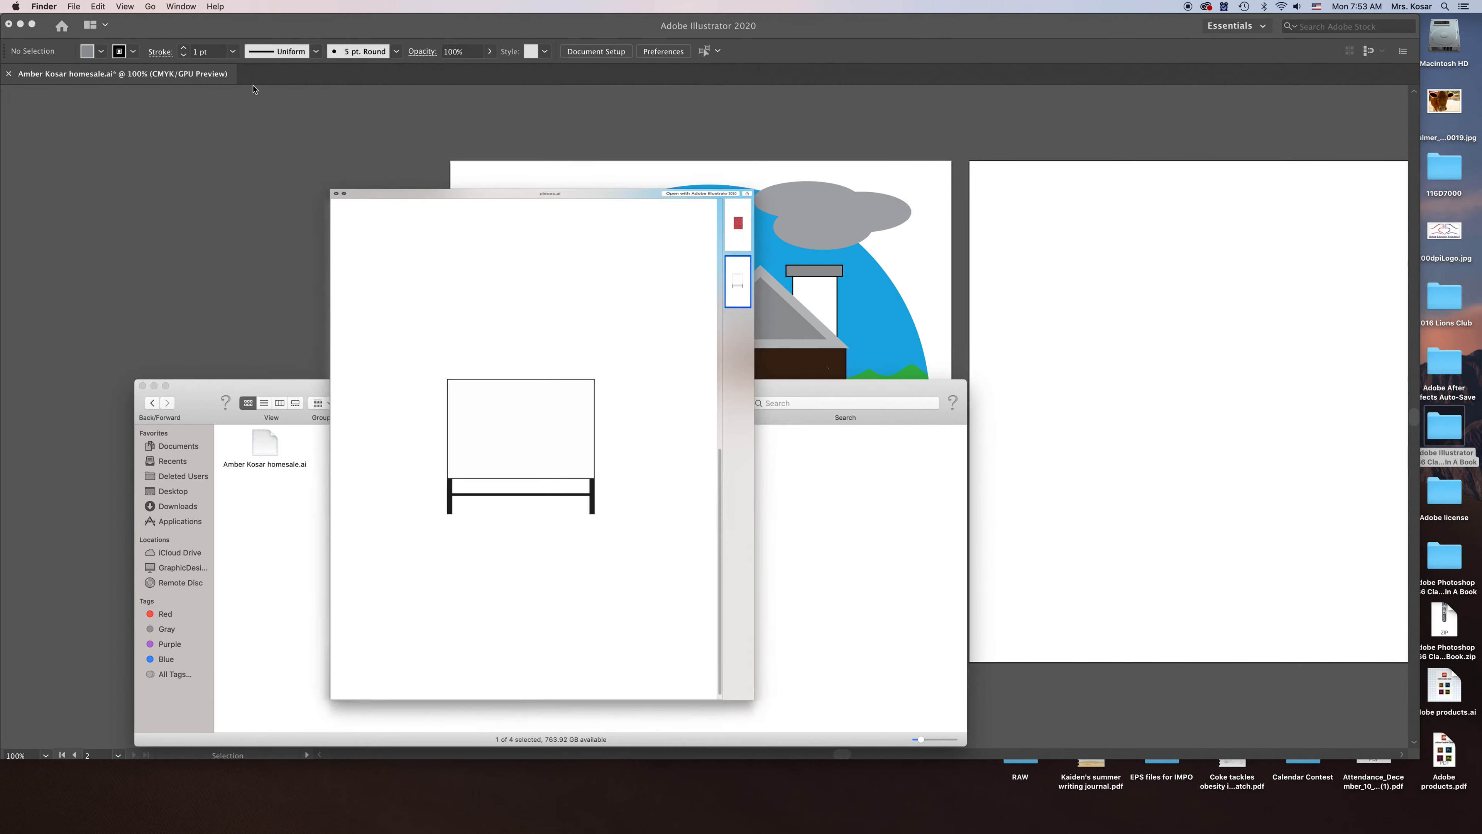
double_click(560, 444)
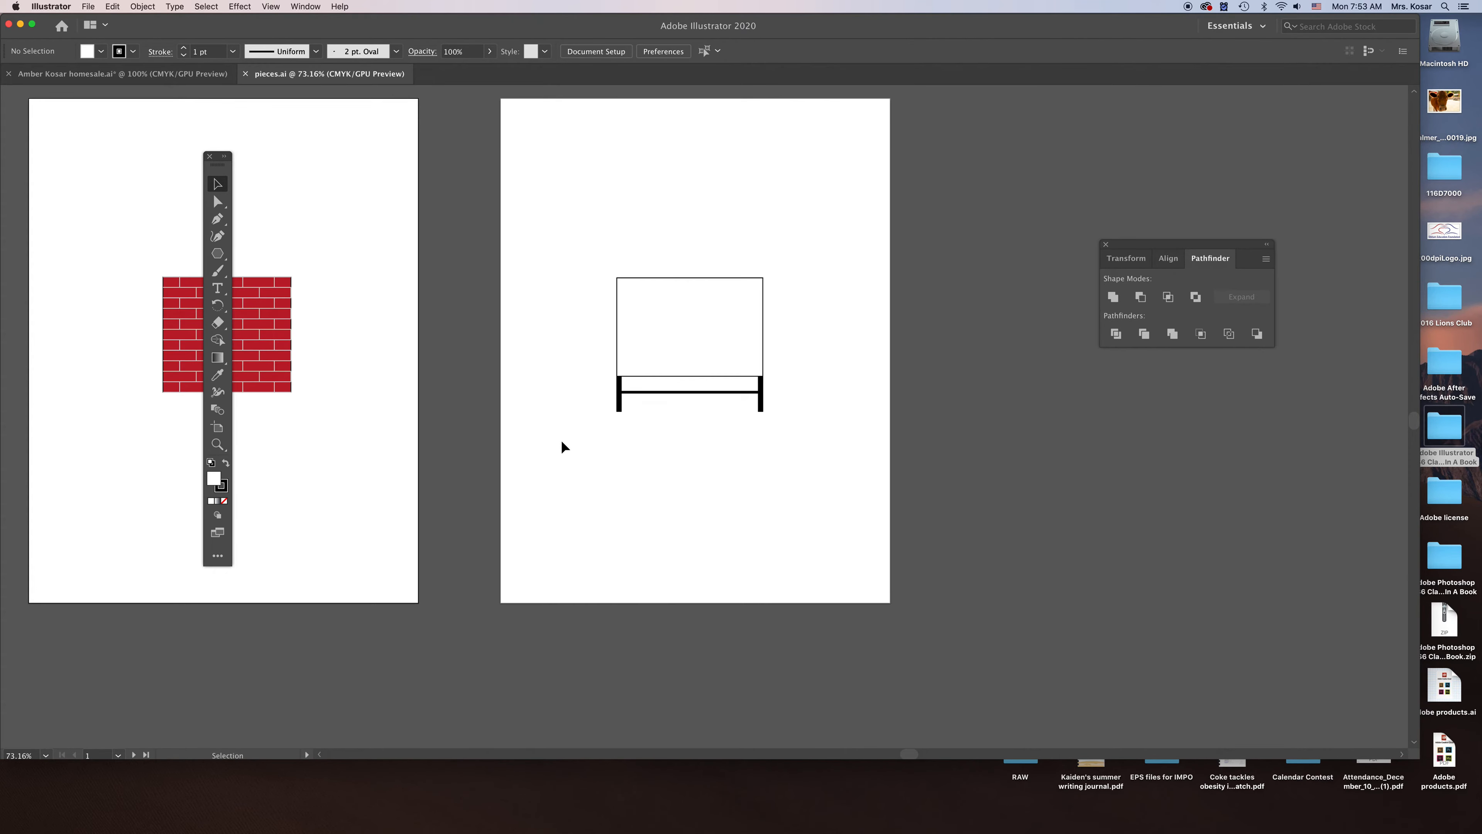
Step: Copy the red brick group from pieces.ai and paste it into the house illustration
left_click(140, 74)
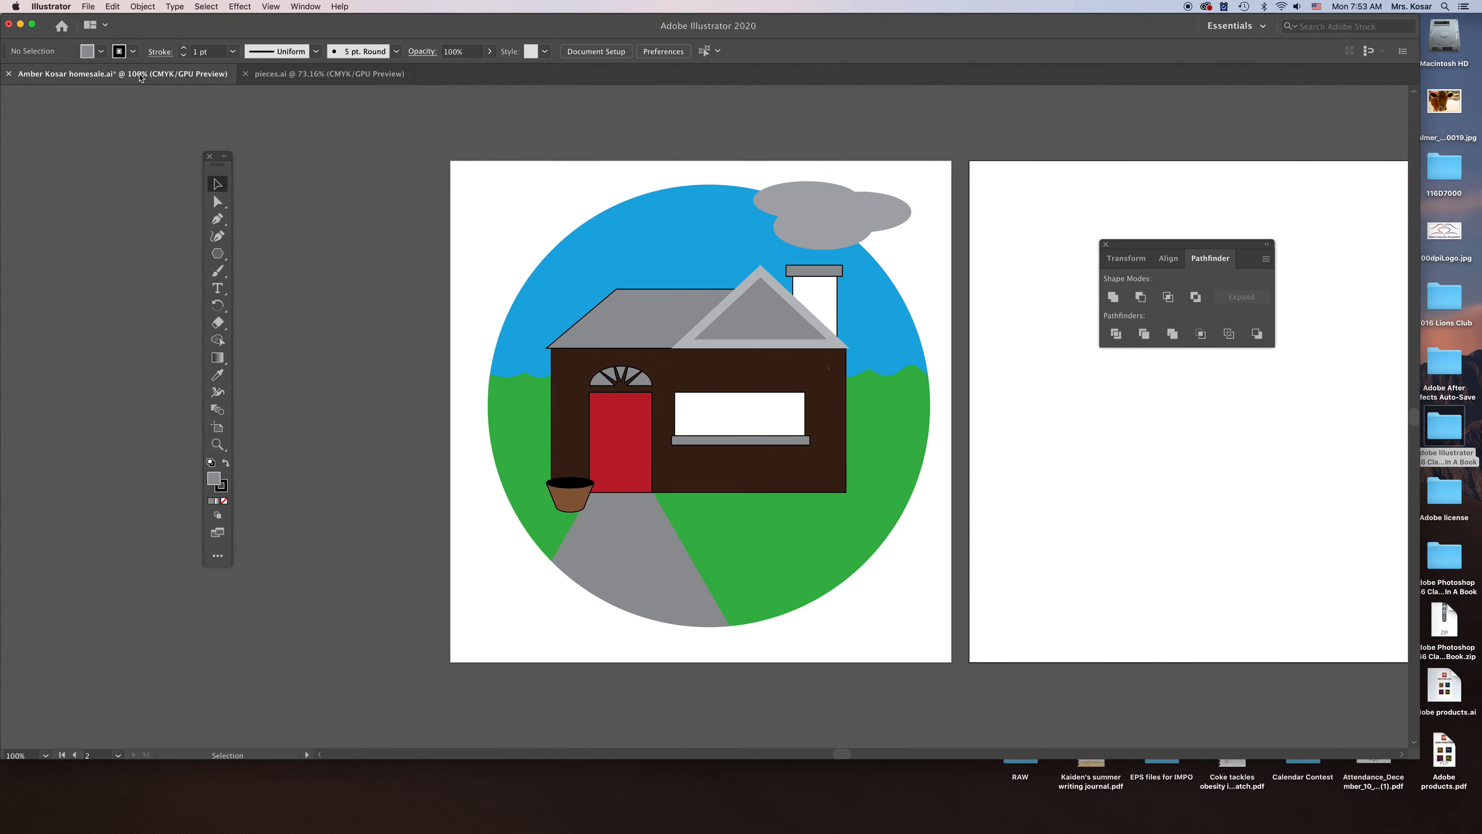
left_click(335, 75)
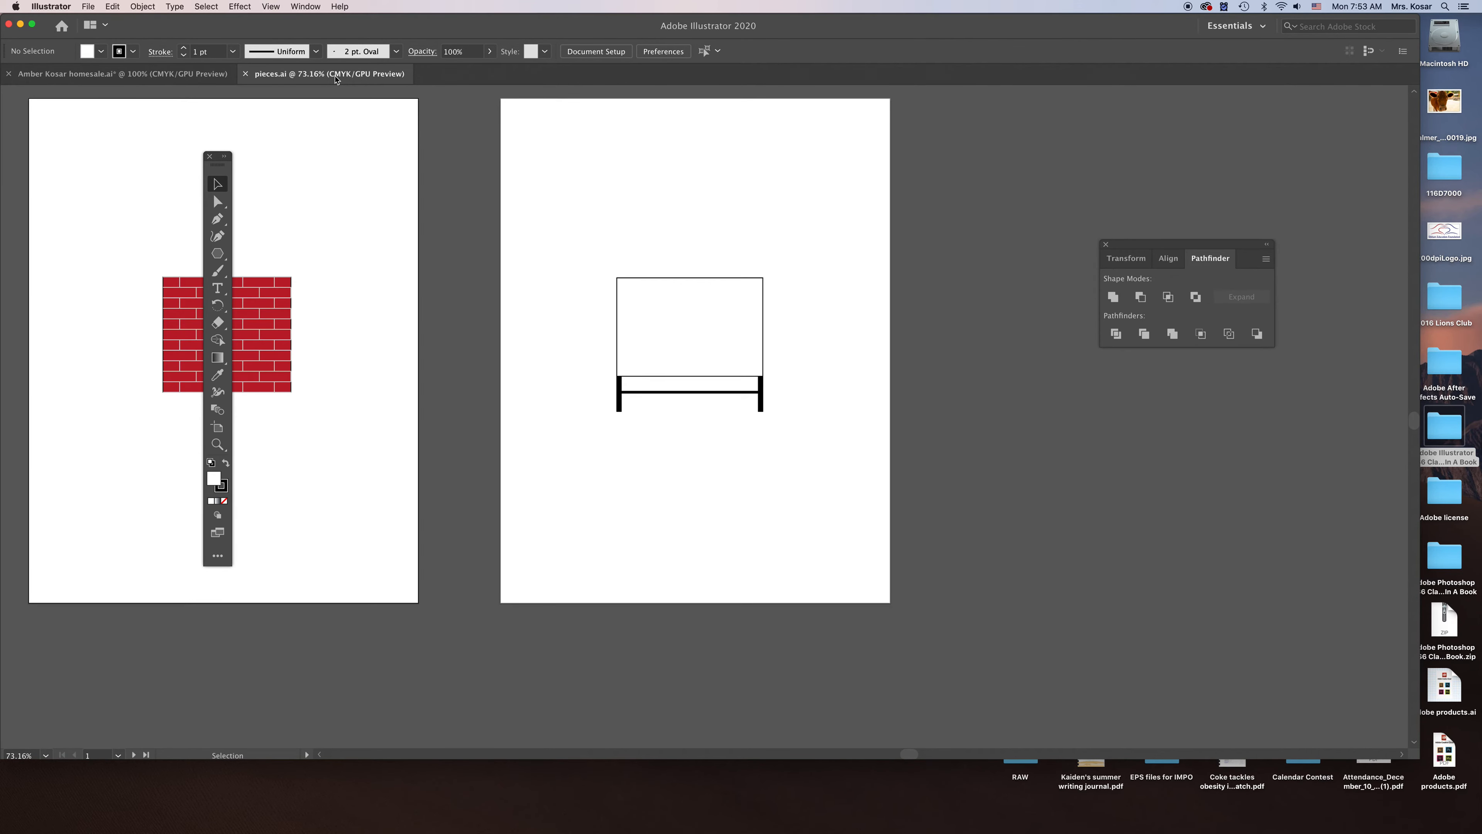
left_click(279, 341)
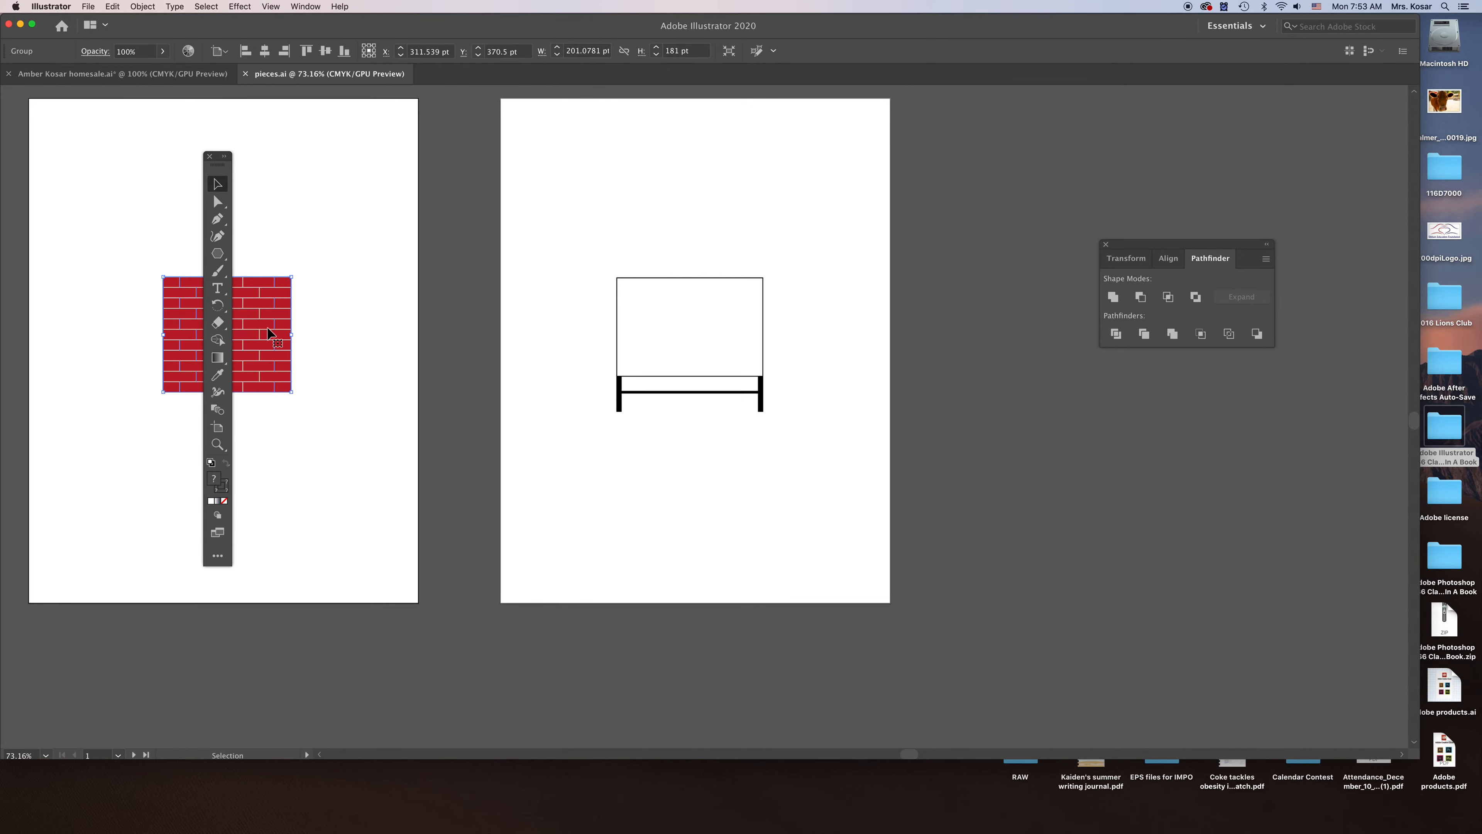
key("a")
key("v")
left_click(112, 6)
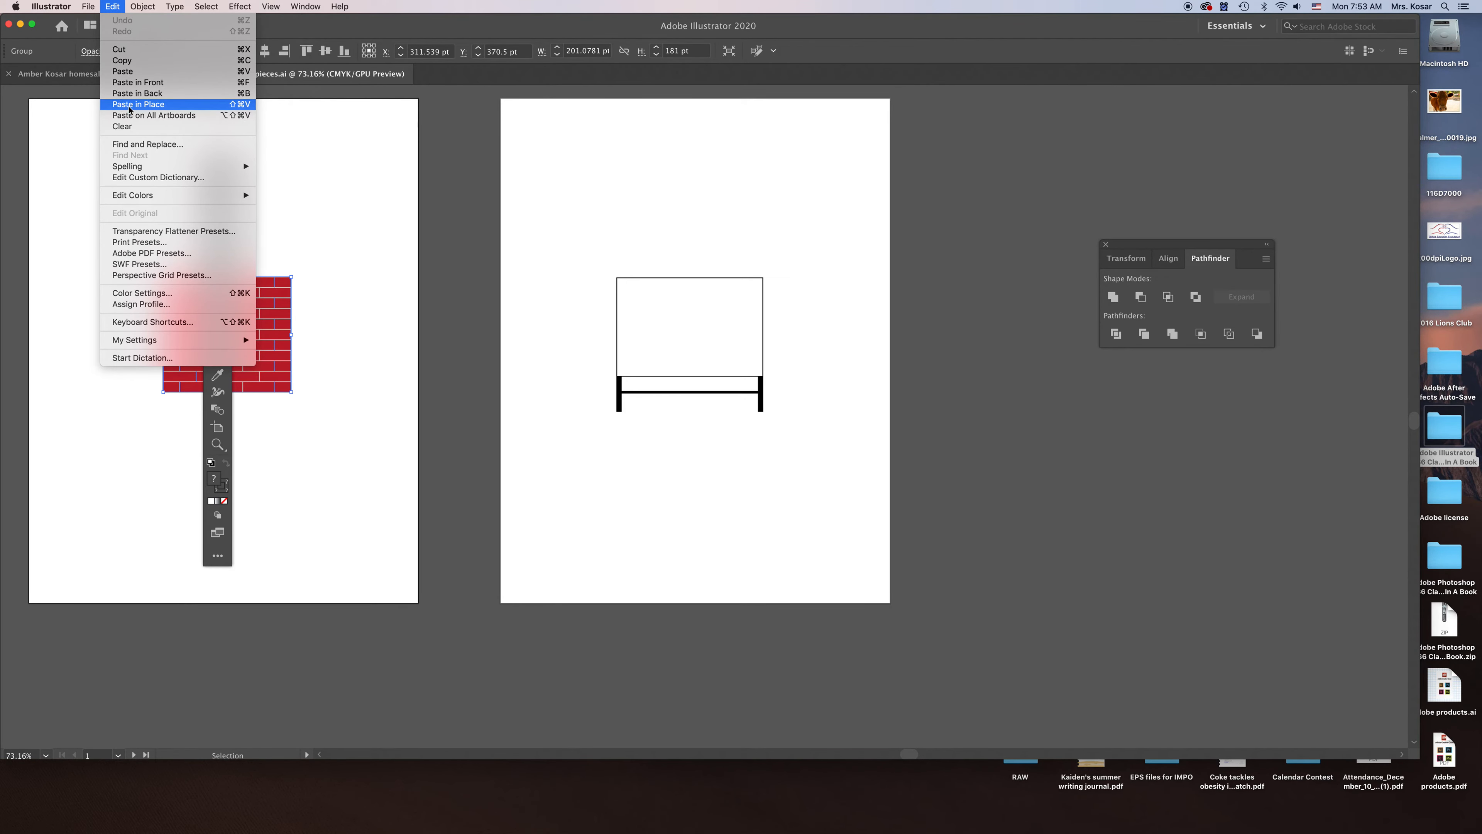
left_click(76, 83)
left_click(78, 80)
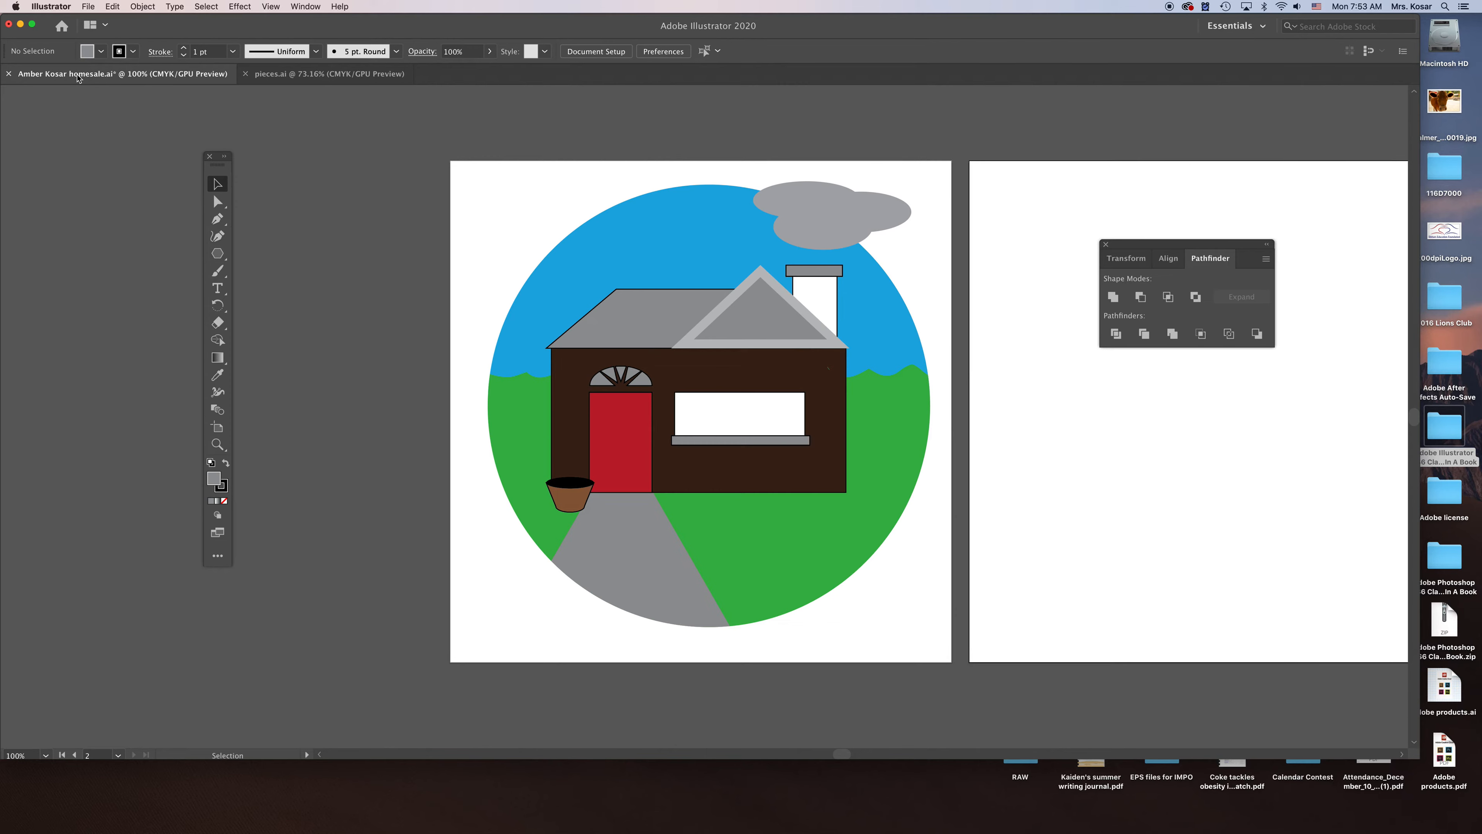
key("a")
key("super+v")
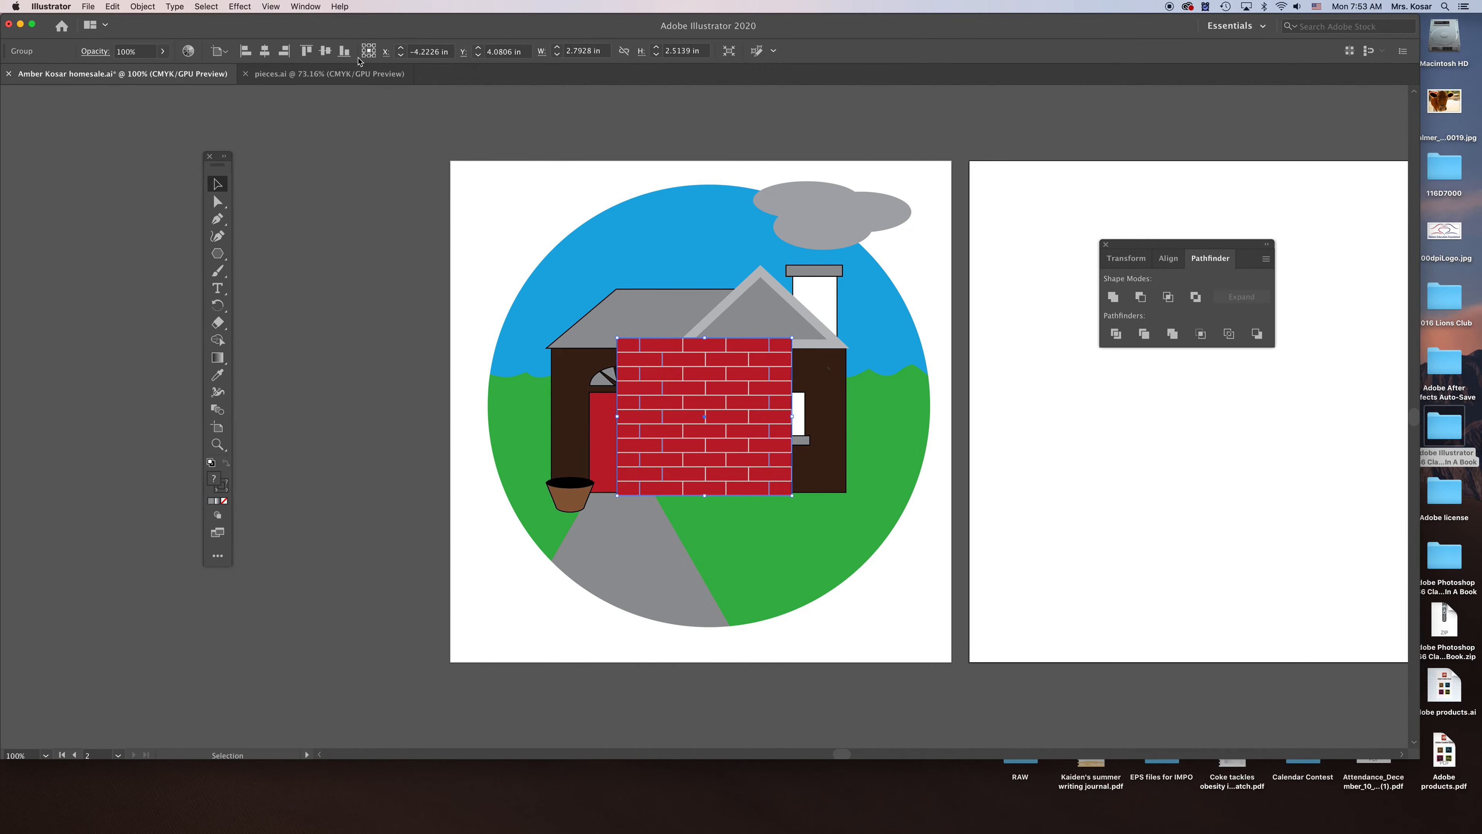
left_click(112, 7)
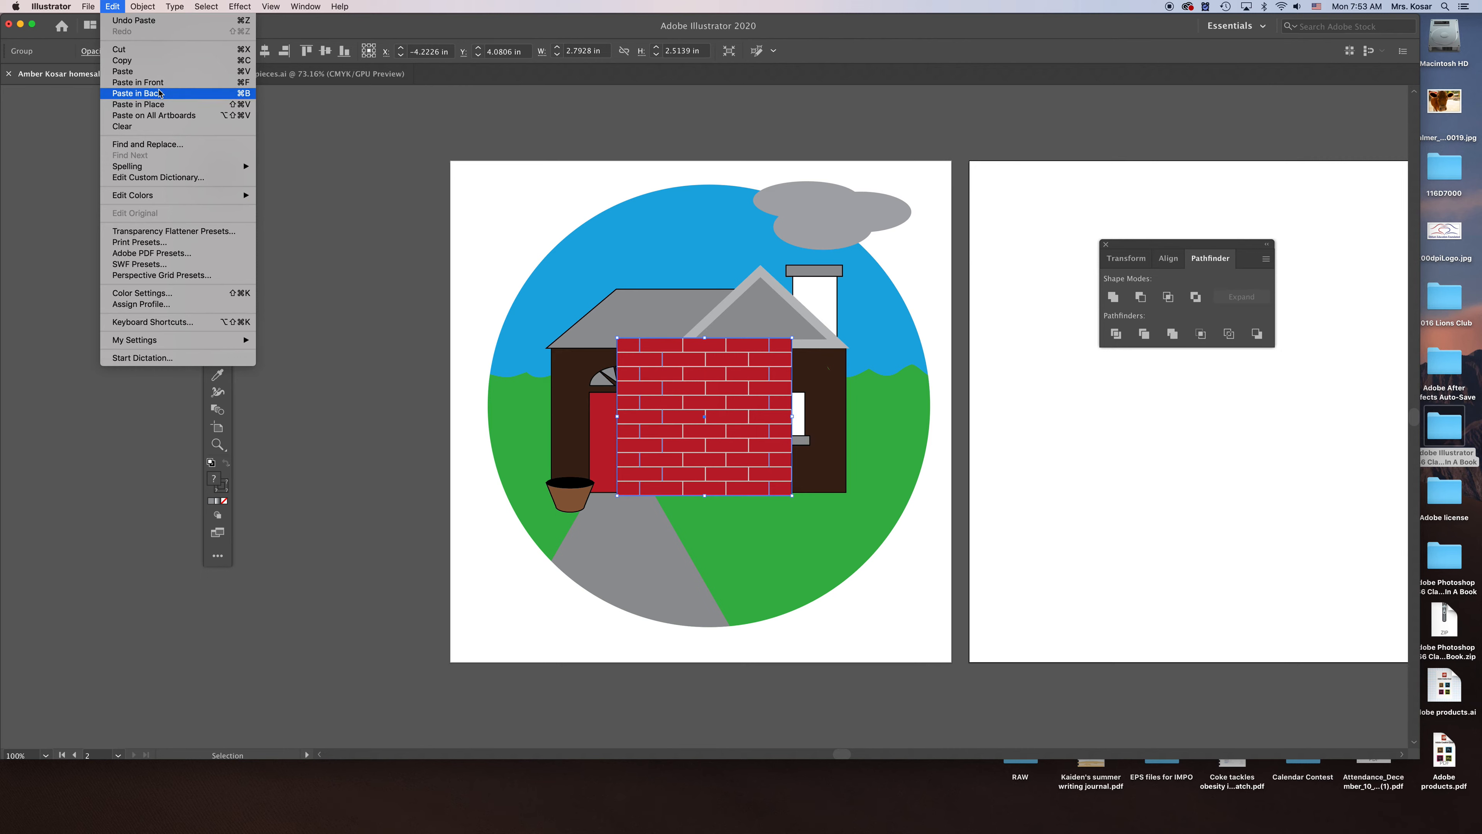
left_click(161, 72)
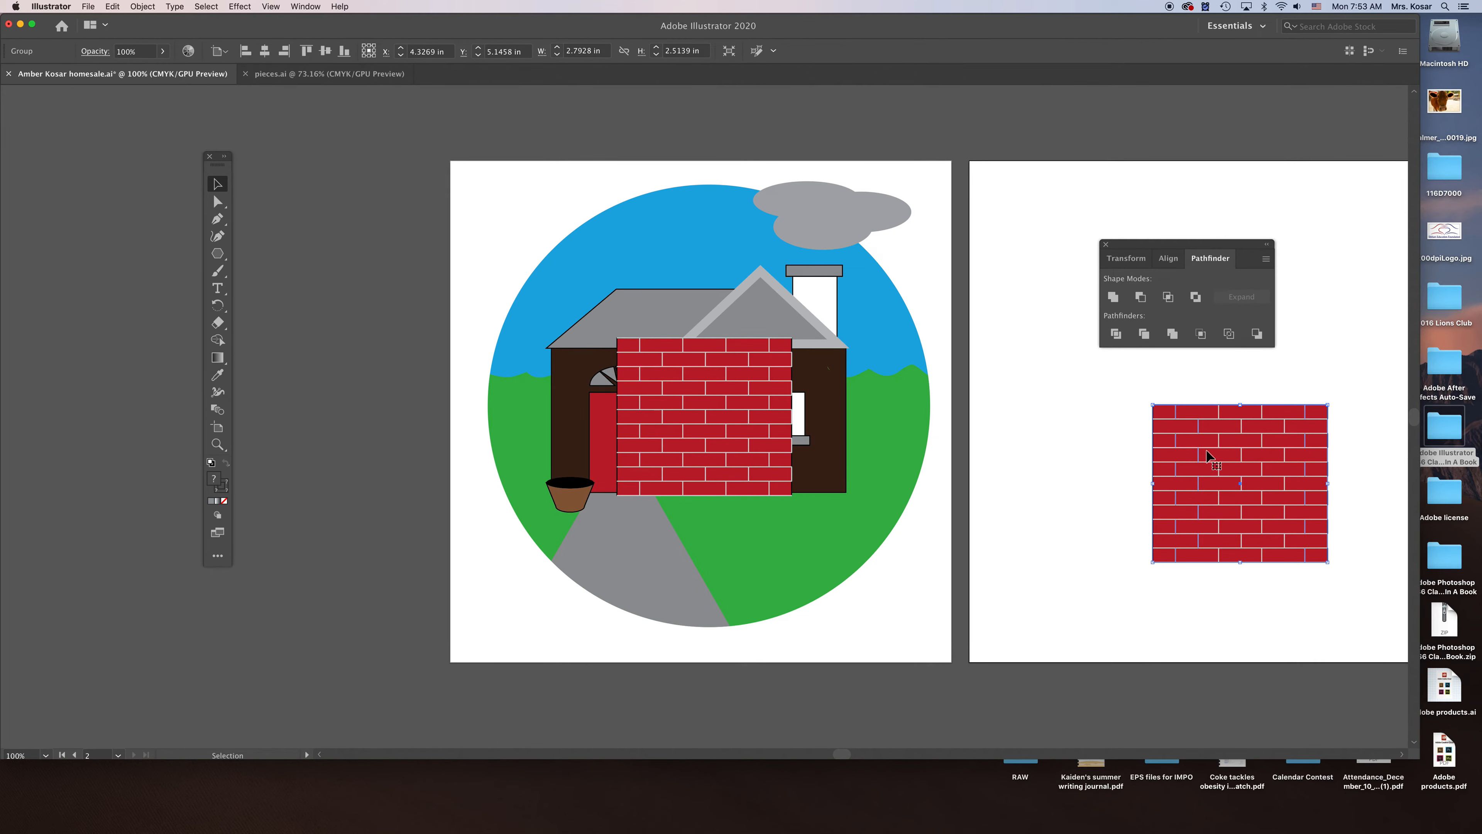
key("Delete")
Step: Move the brick group over the chimney and scale it down to about 1.74 in wide and 1.5 in high
left_click_drag(756, 415, 855, 316)
left_click_drag(893, 240, 854, 283)
left_click_drag(814, 349, 843, 317)
left_click_drag(885, 256, 835, 311)
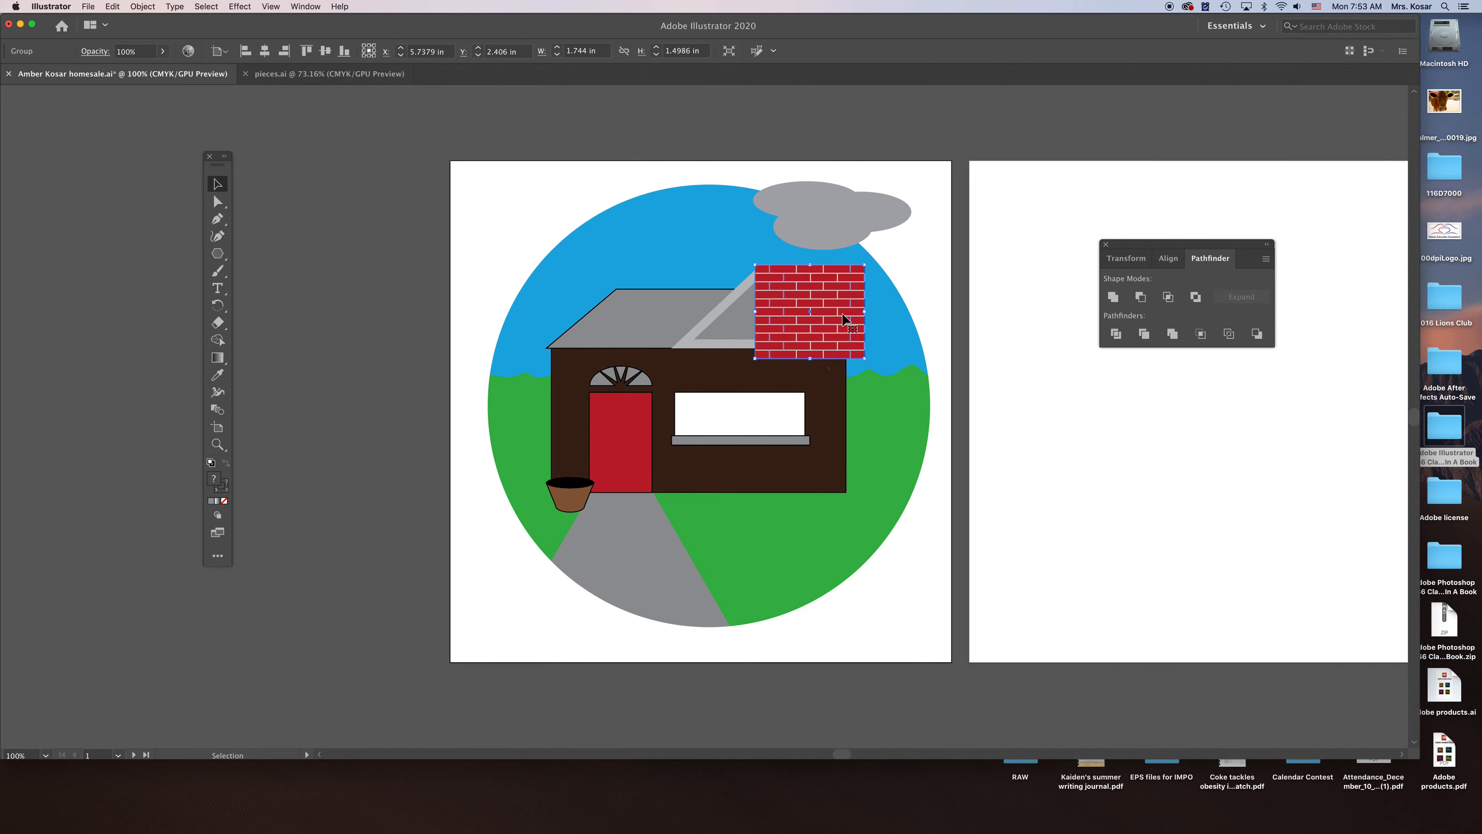
Step: Move the brick group aside to expose the white chimney rectangle and bring that rectangle to the front
left_click_drag(841, 322, 799, 325)
left_click(836, 304)
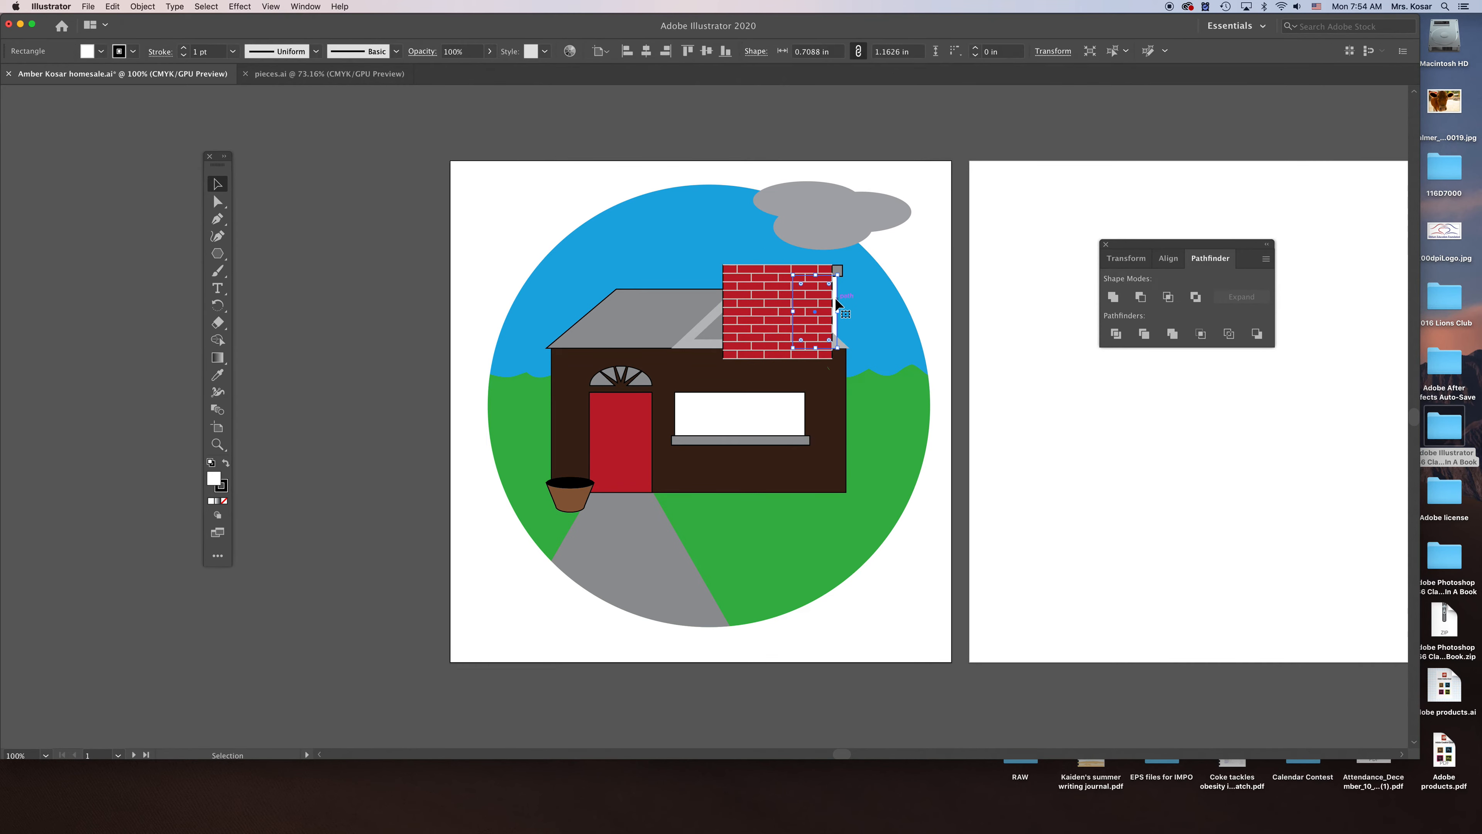
right_click(835, 302)
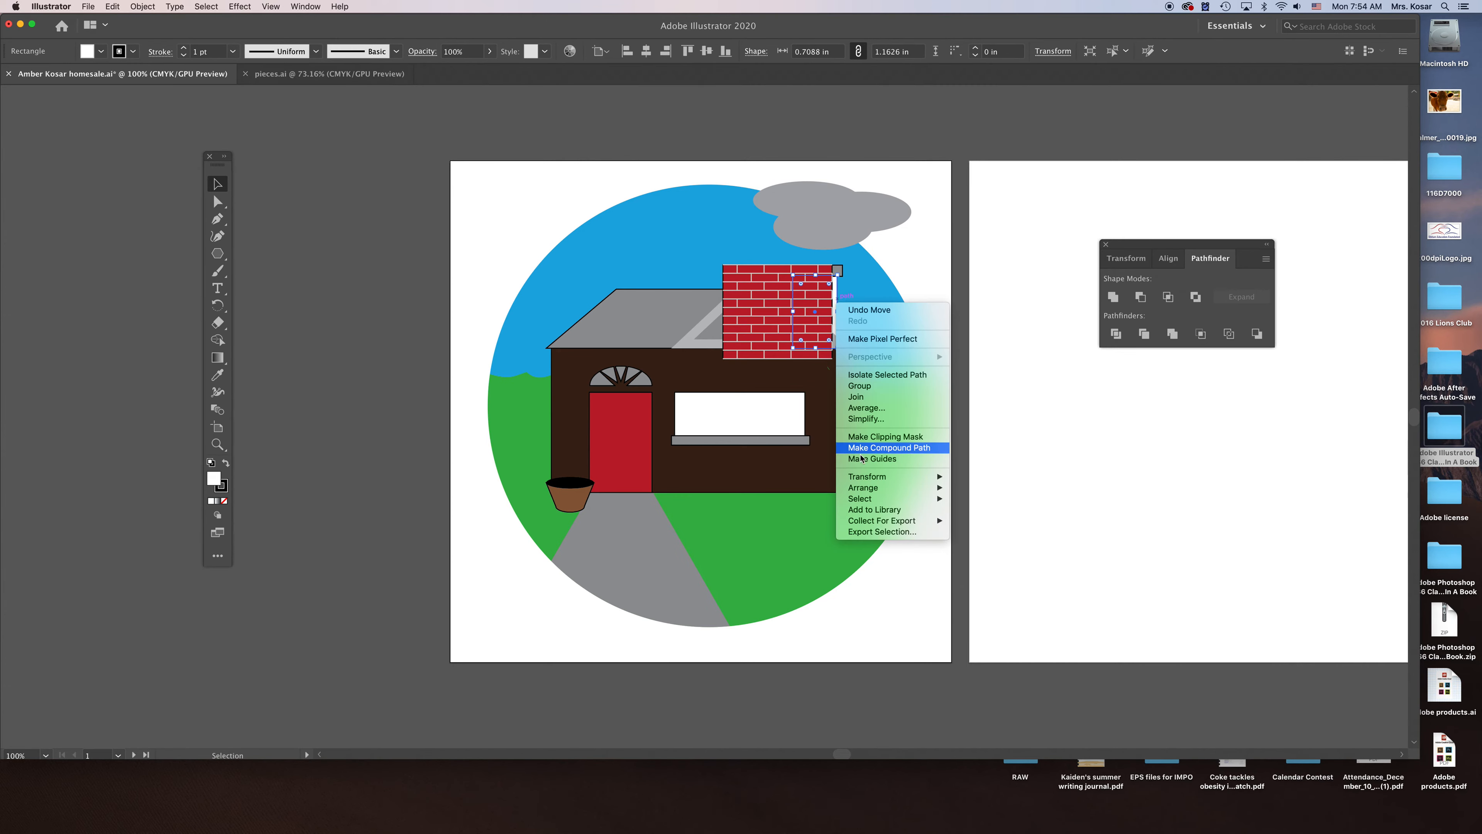
mouse_move(928, 487)
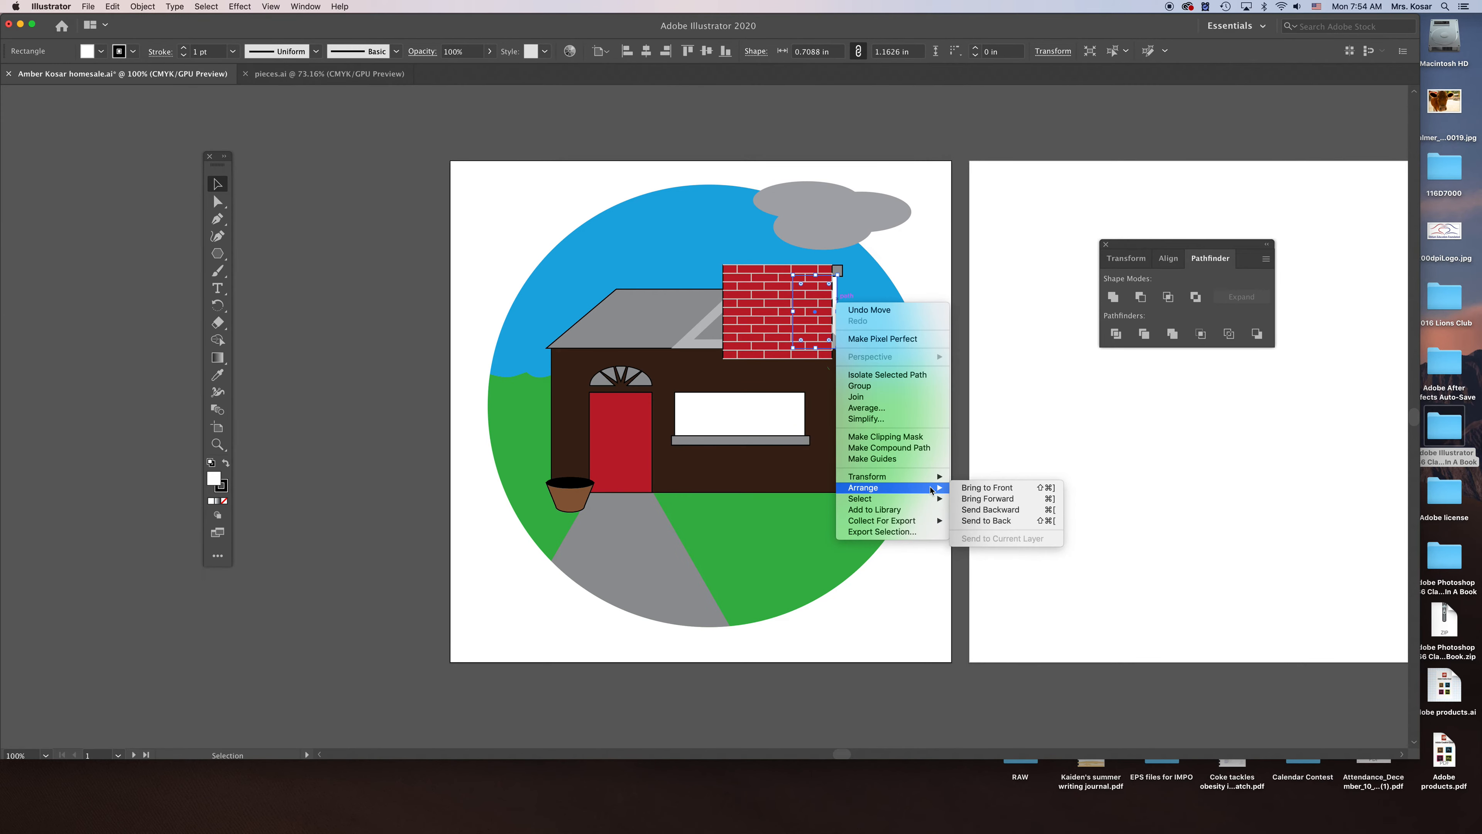
left_click(981, 487)
Step: Position the brick group behind the white chimney rectangle and make a clipping mask from the two
left_click_drag(752, 311, 777, 318)
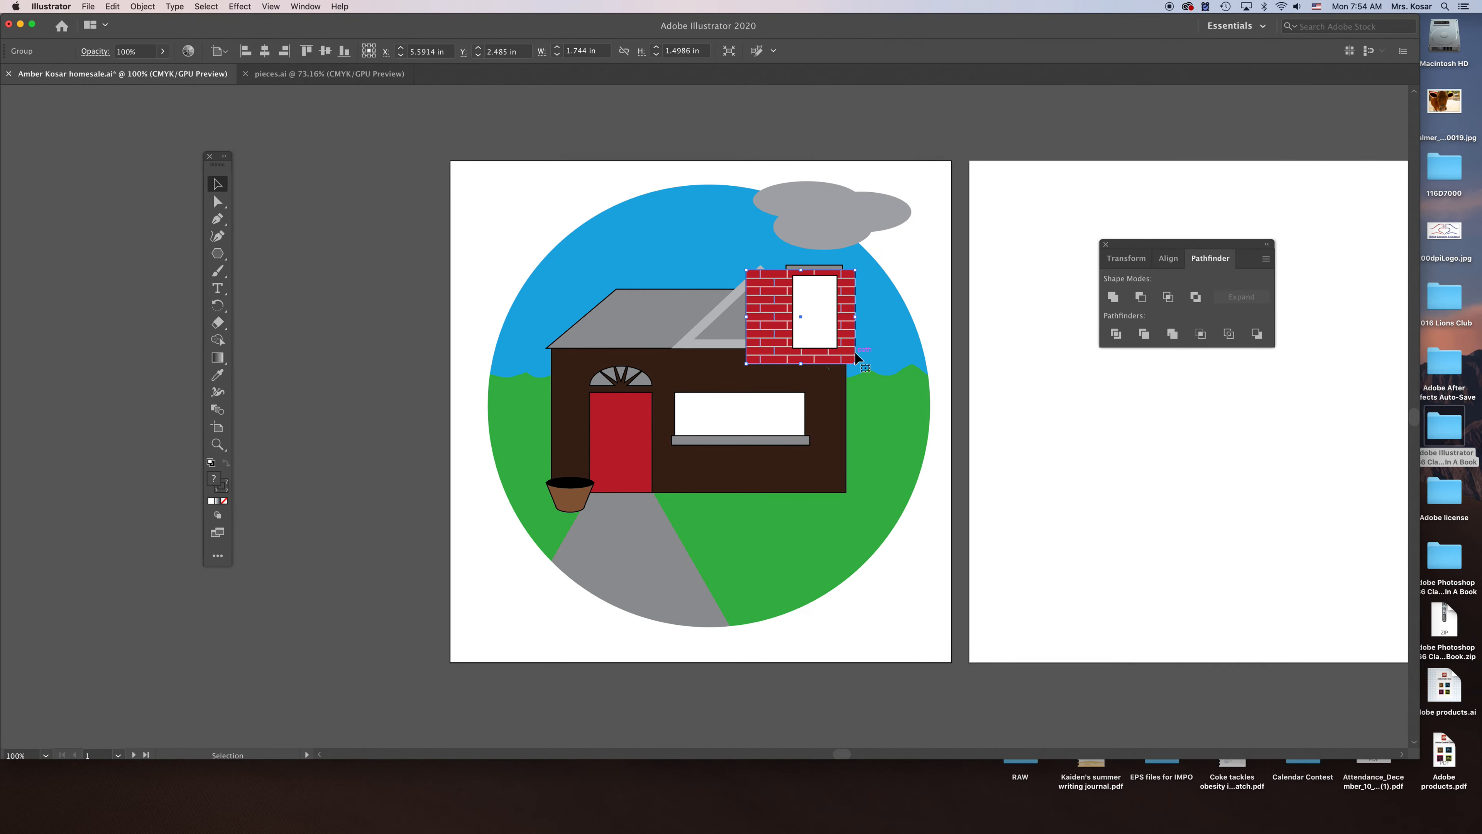
left_click(823, 326)
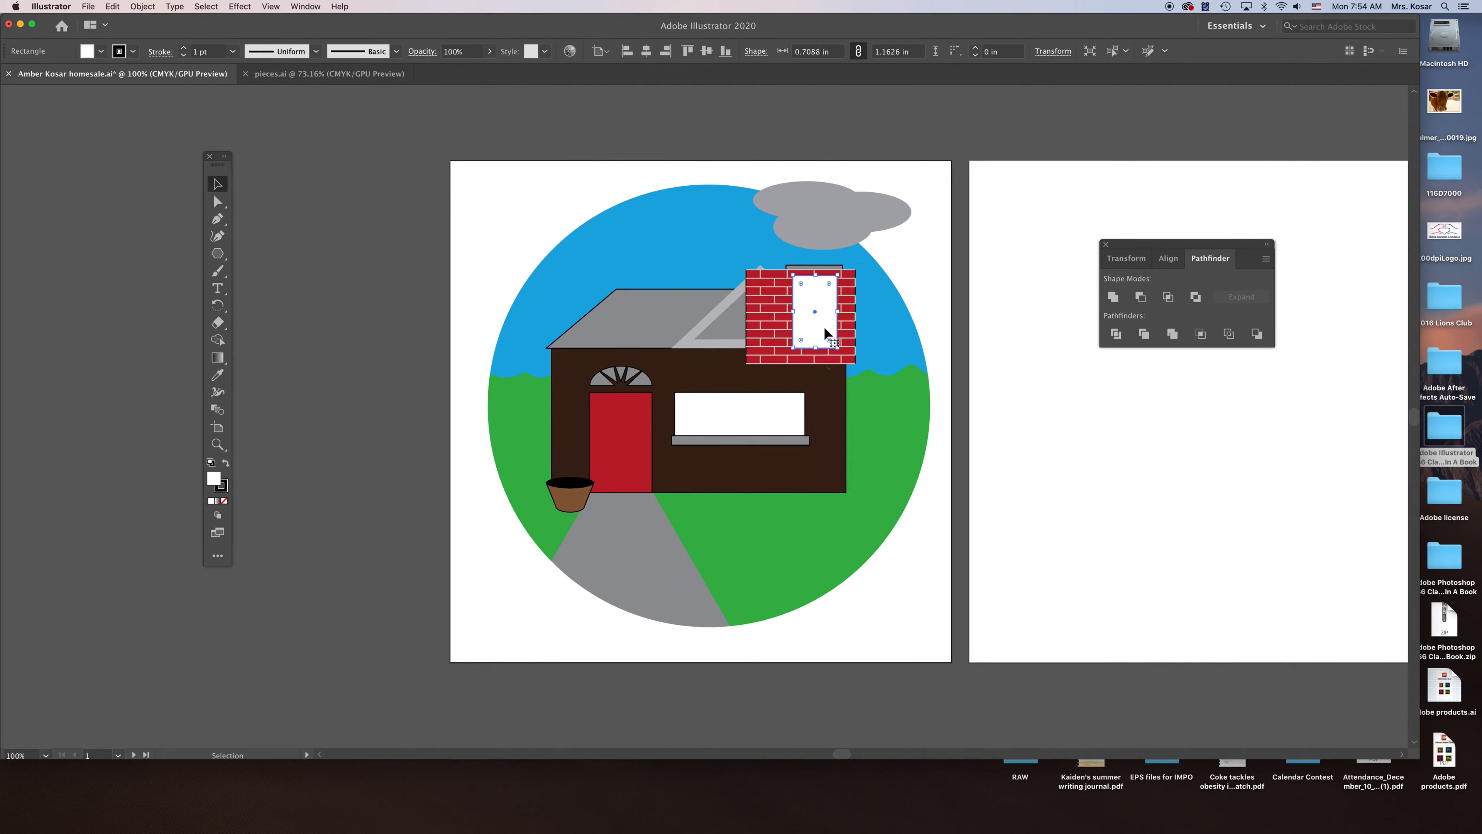
left_click(847, 332, "shift")
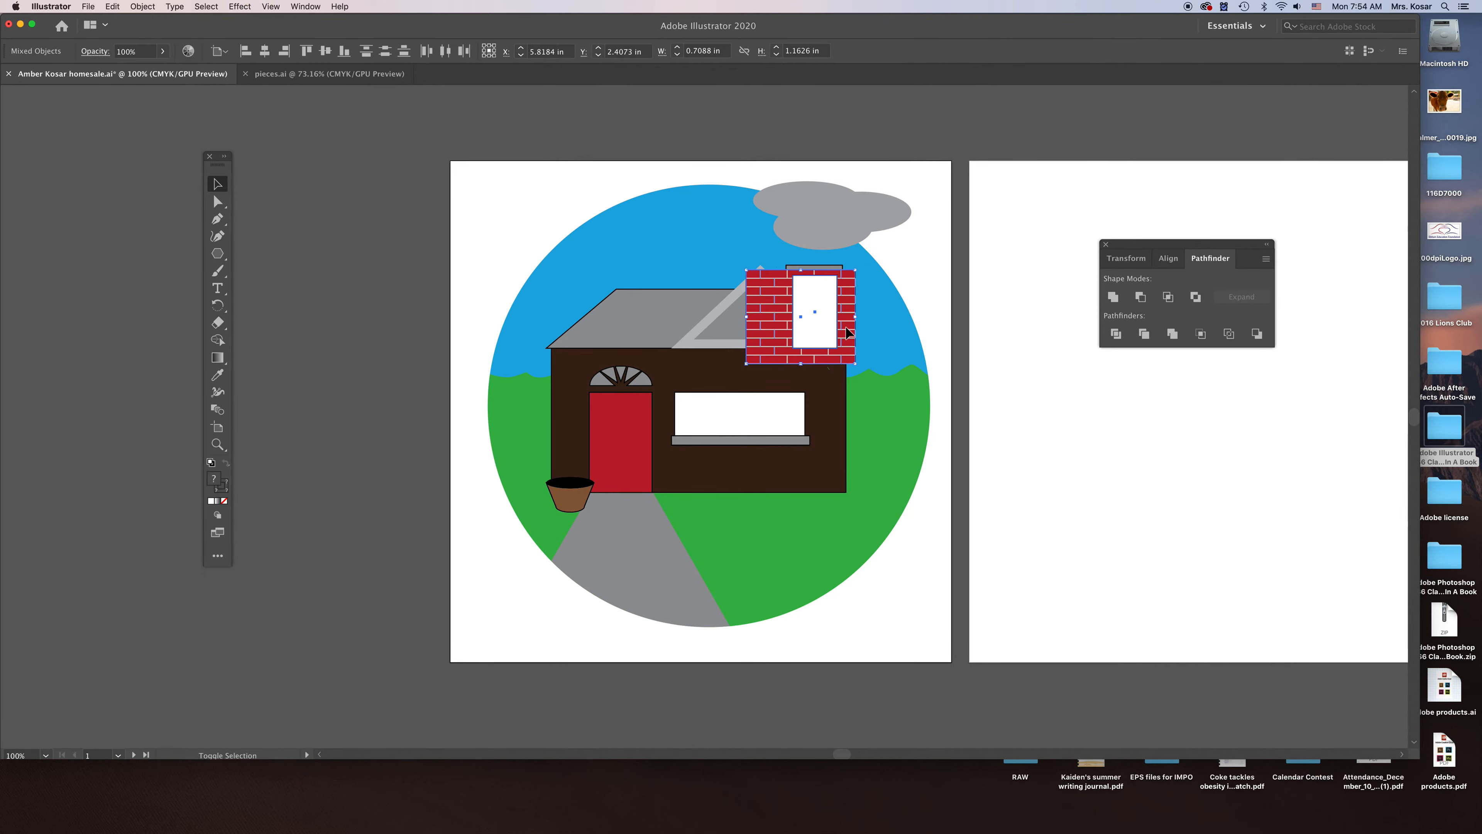
right_click(847, 332)
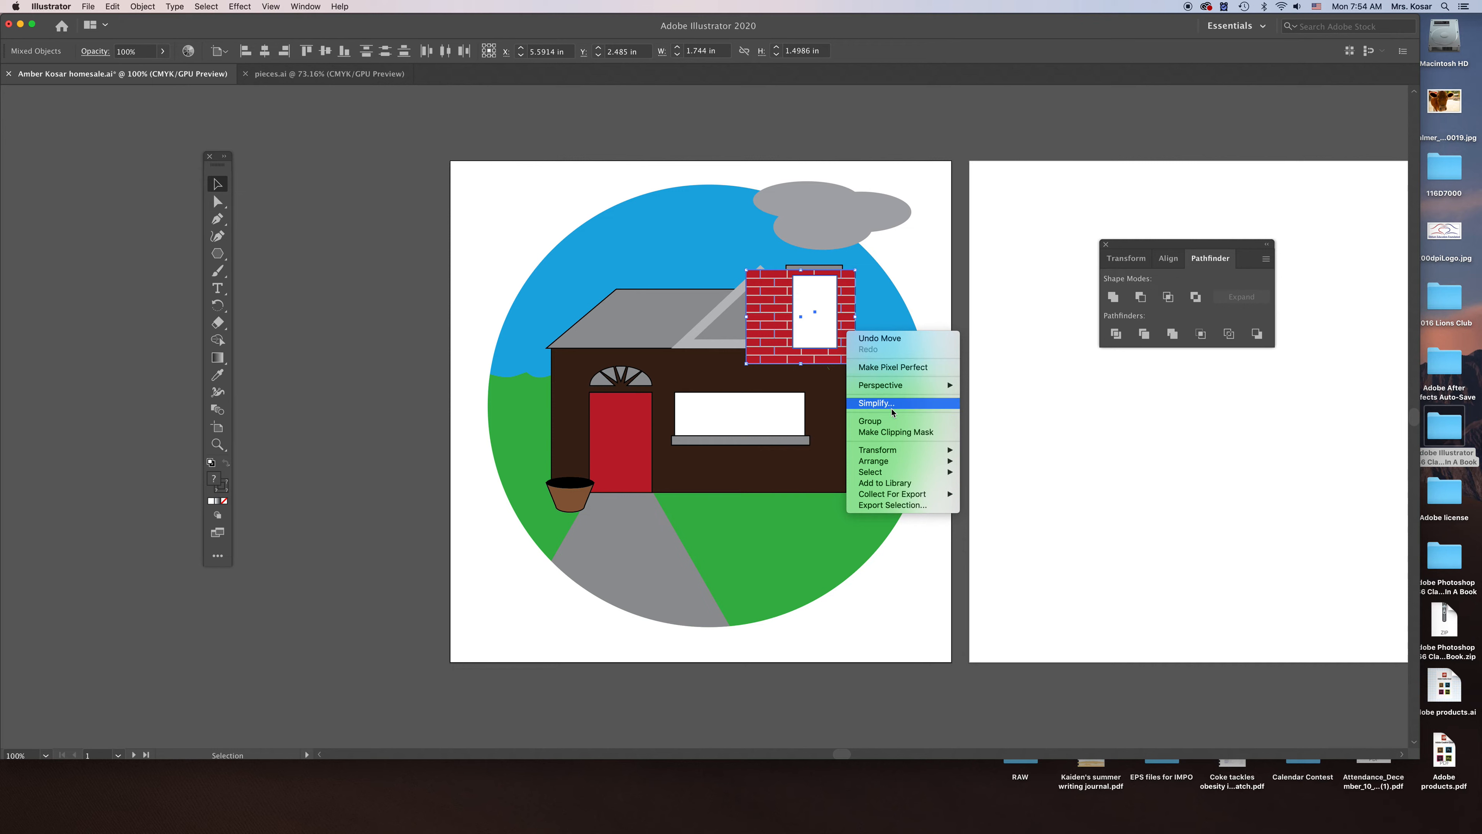
left_click(896, 432)
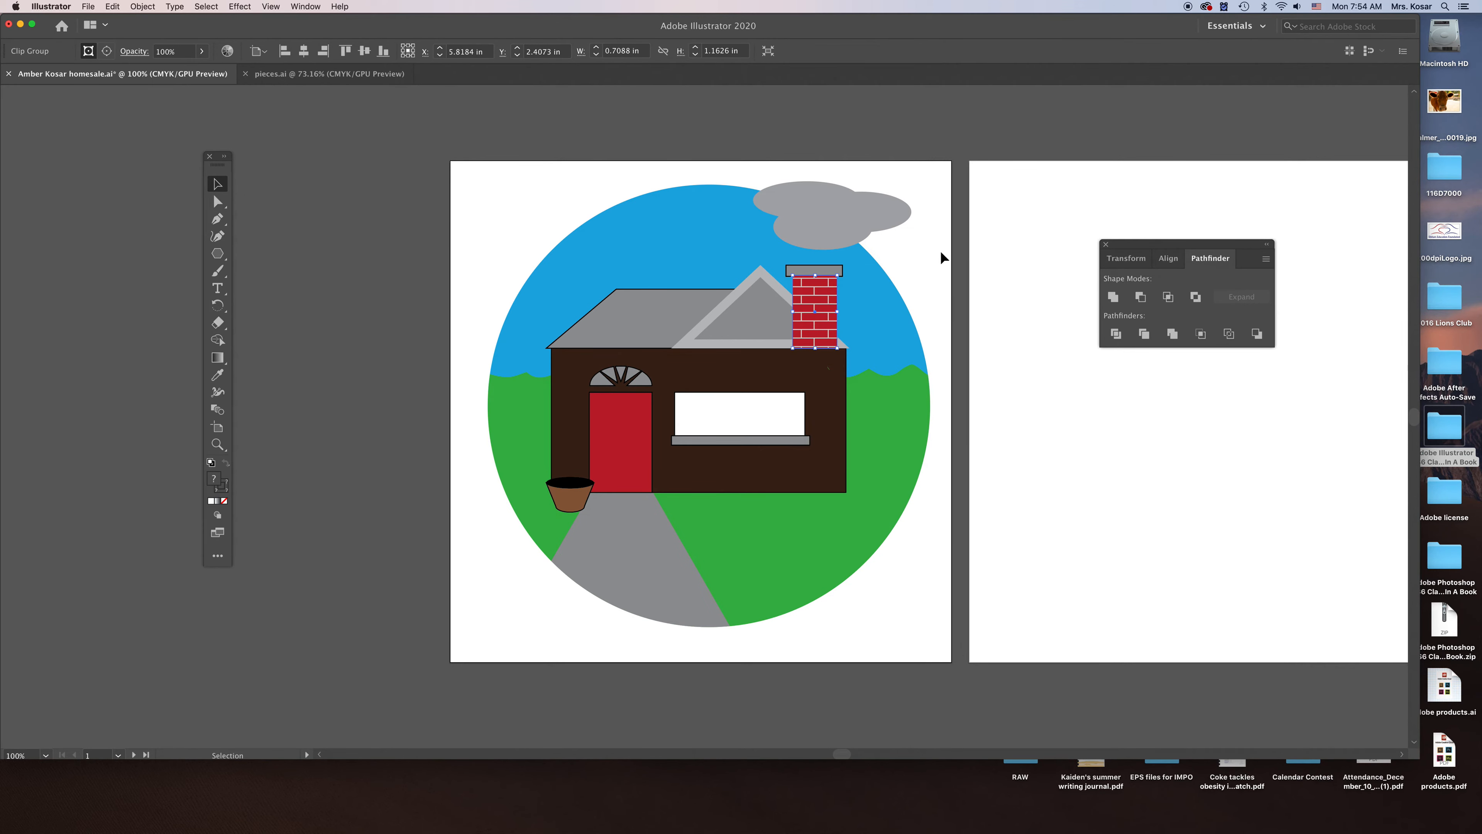
left_click(929, 254)
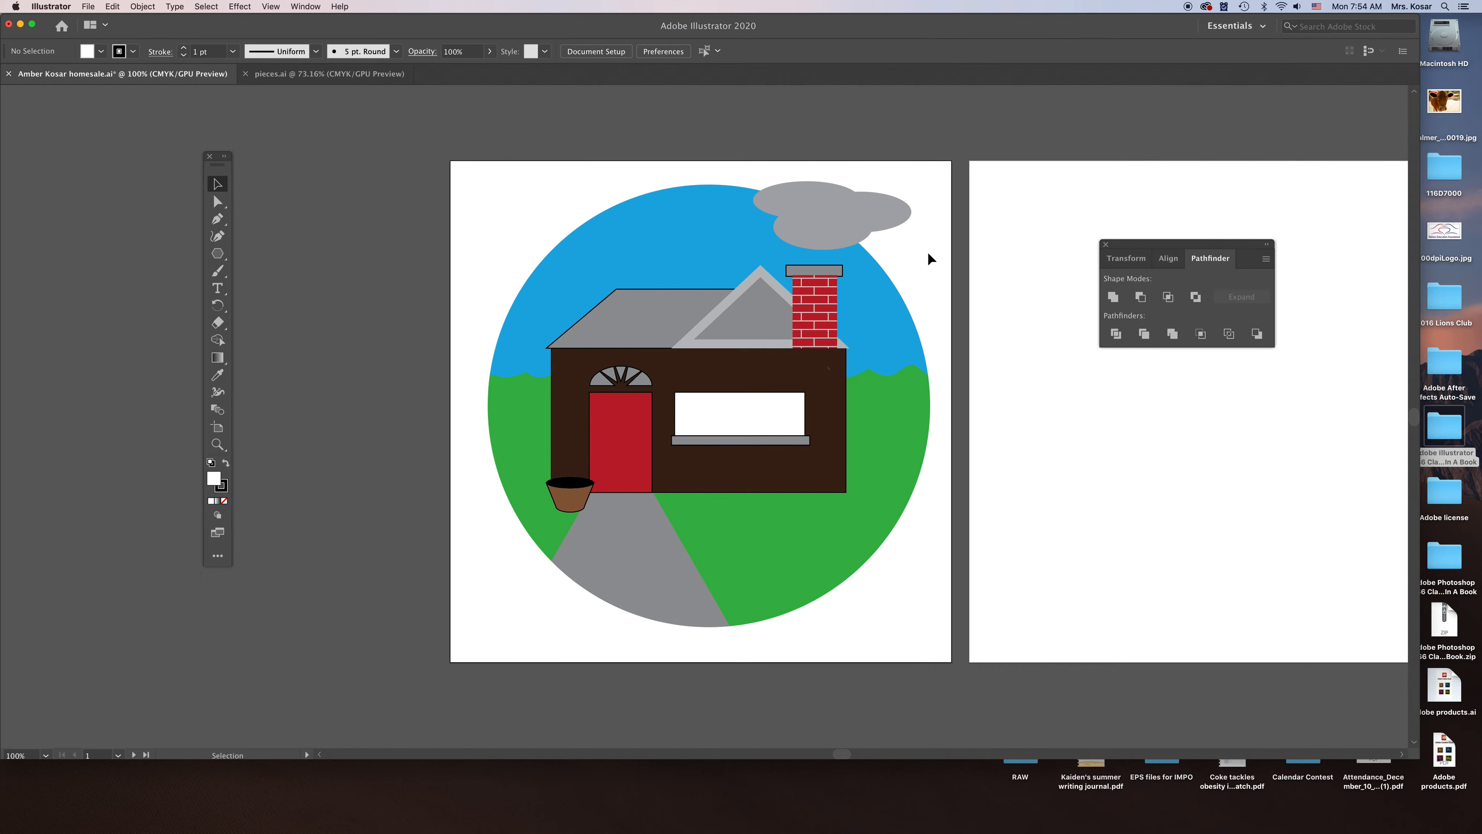
Step: Bring the grey triangular gable to the front so it overlaps the base of the brick chimney
left_click(763, 304)
right_click(752, 308)
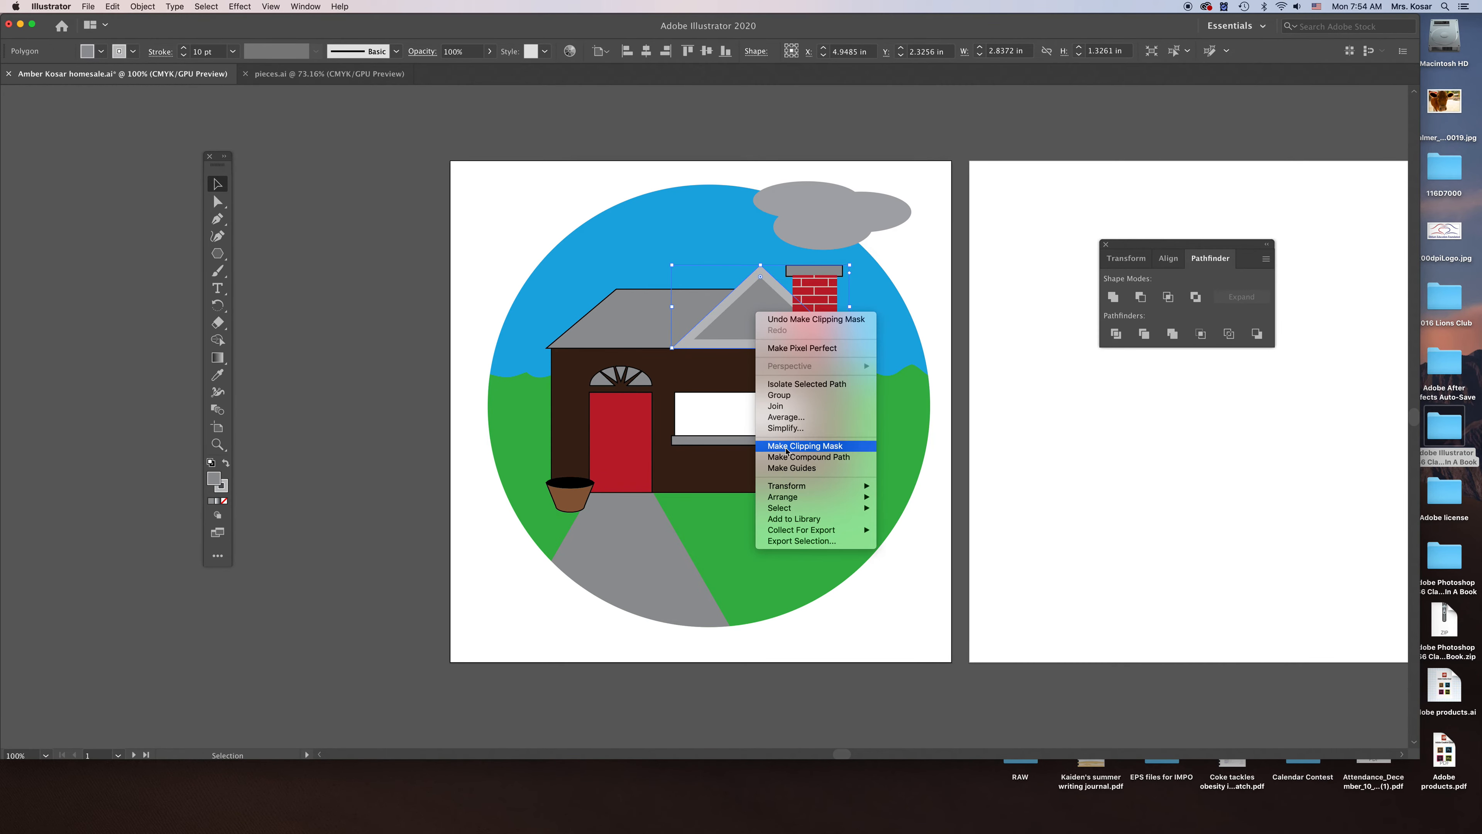
mouse_move(792, 496)
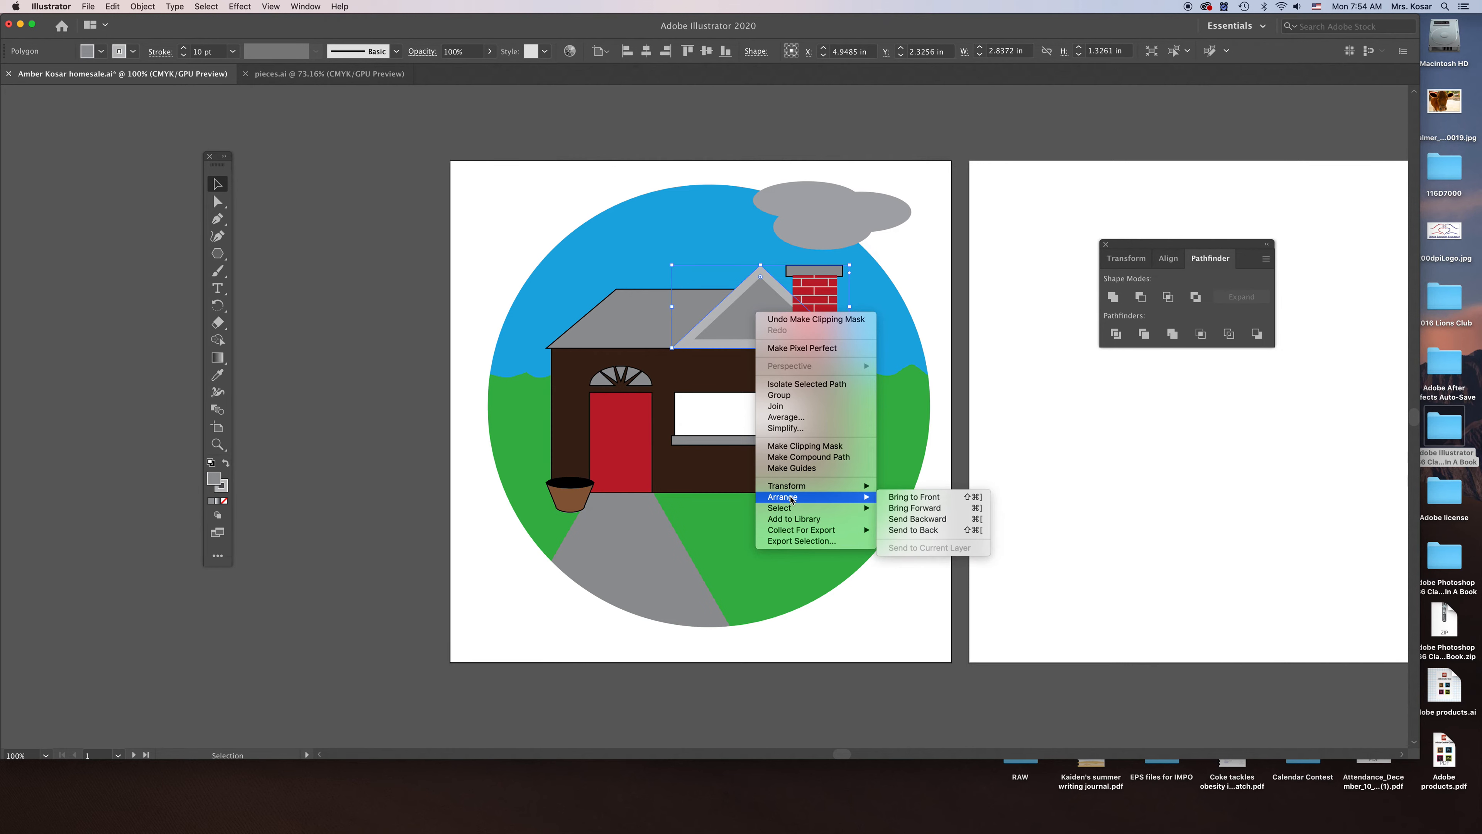
left_click(914, 496)
left_click(1029, 371)
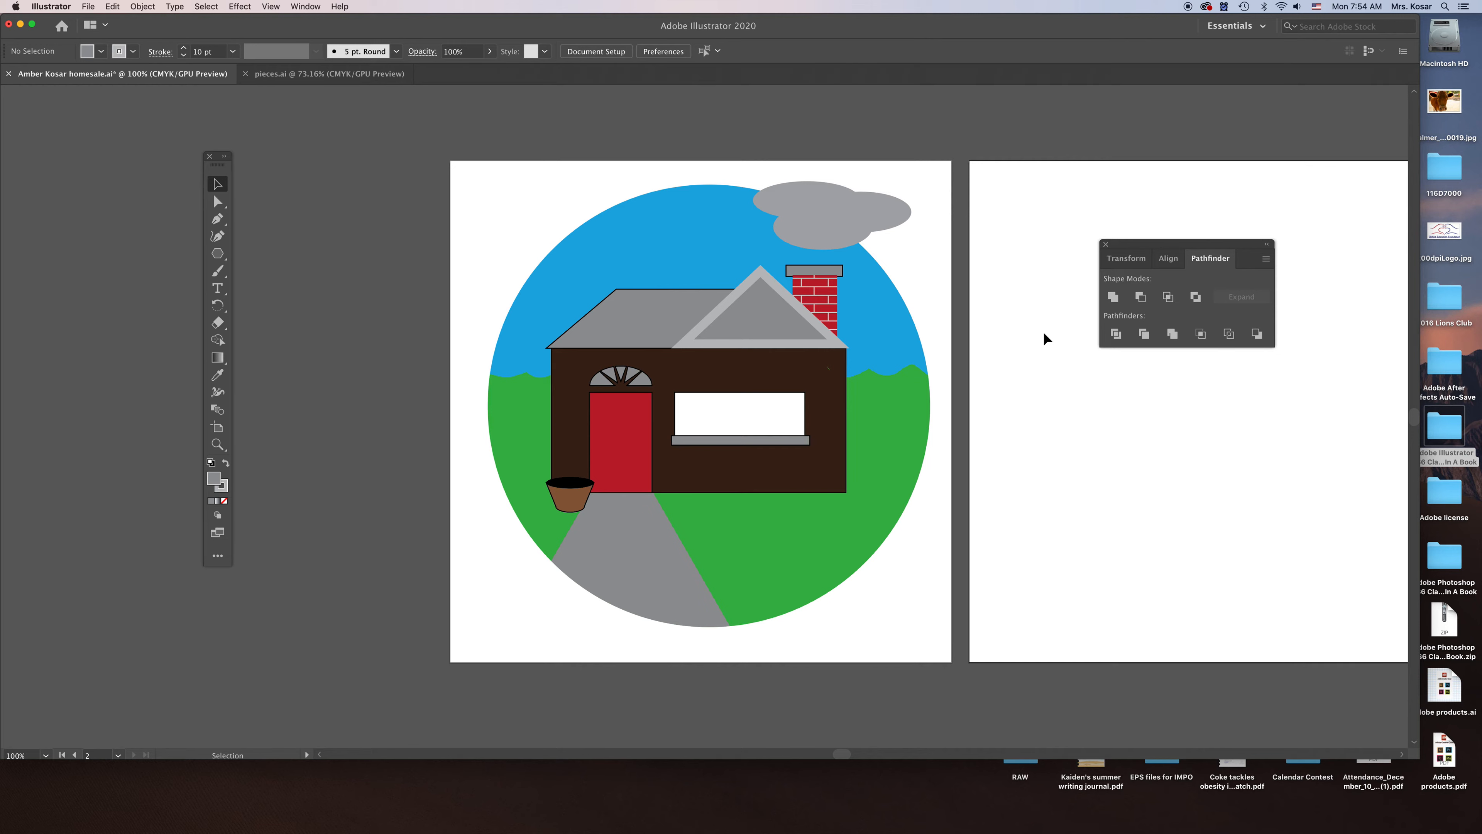
Step: Copy the blank sign from pieces.ai into the house illustration and fit it at about half size on the lawn right of the walkway
left_click(324, 73)
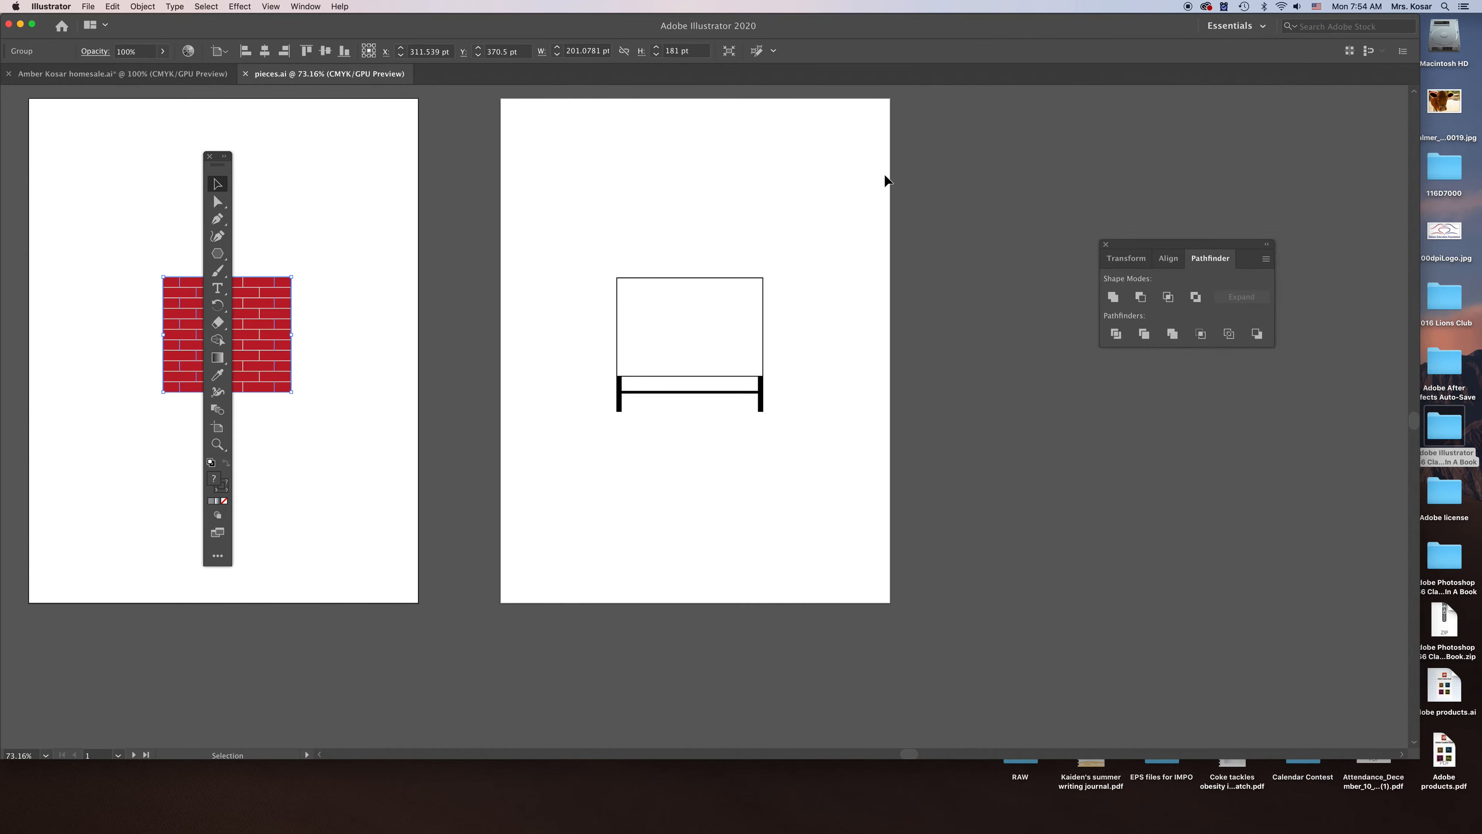
left_click(727, 319)
left_click(726, 319)
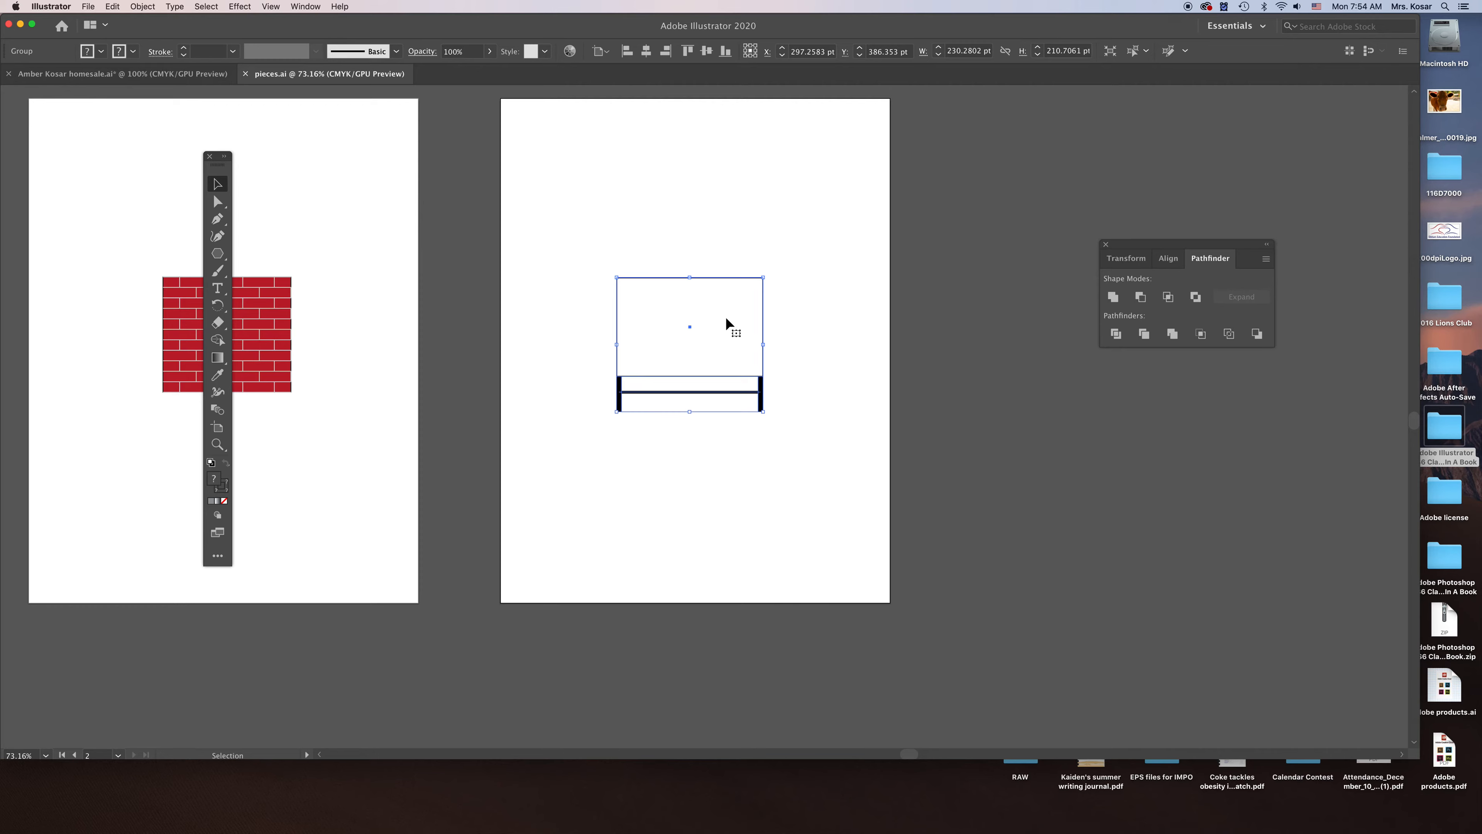
left_click(136, 74)
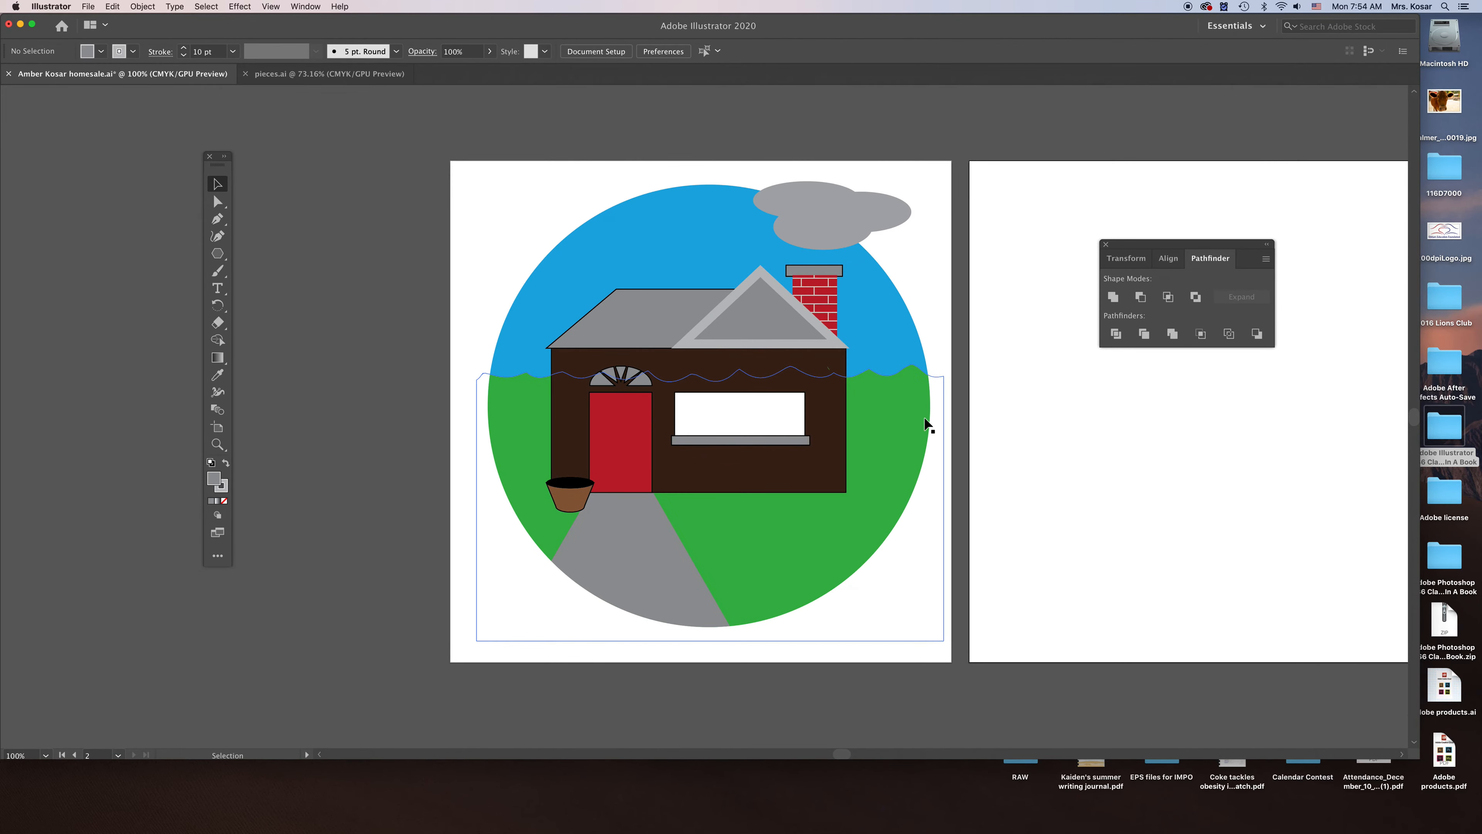
key("cmd+v")
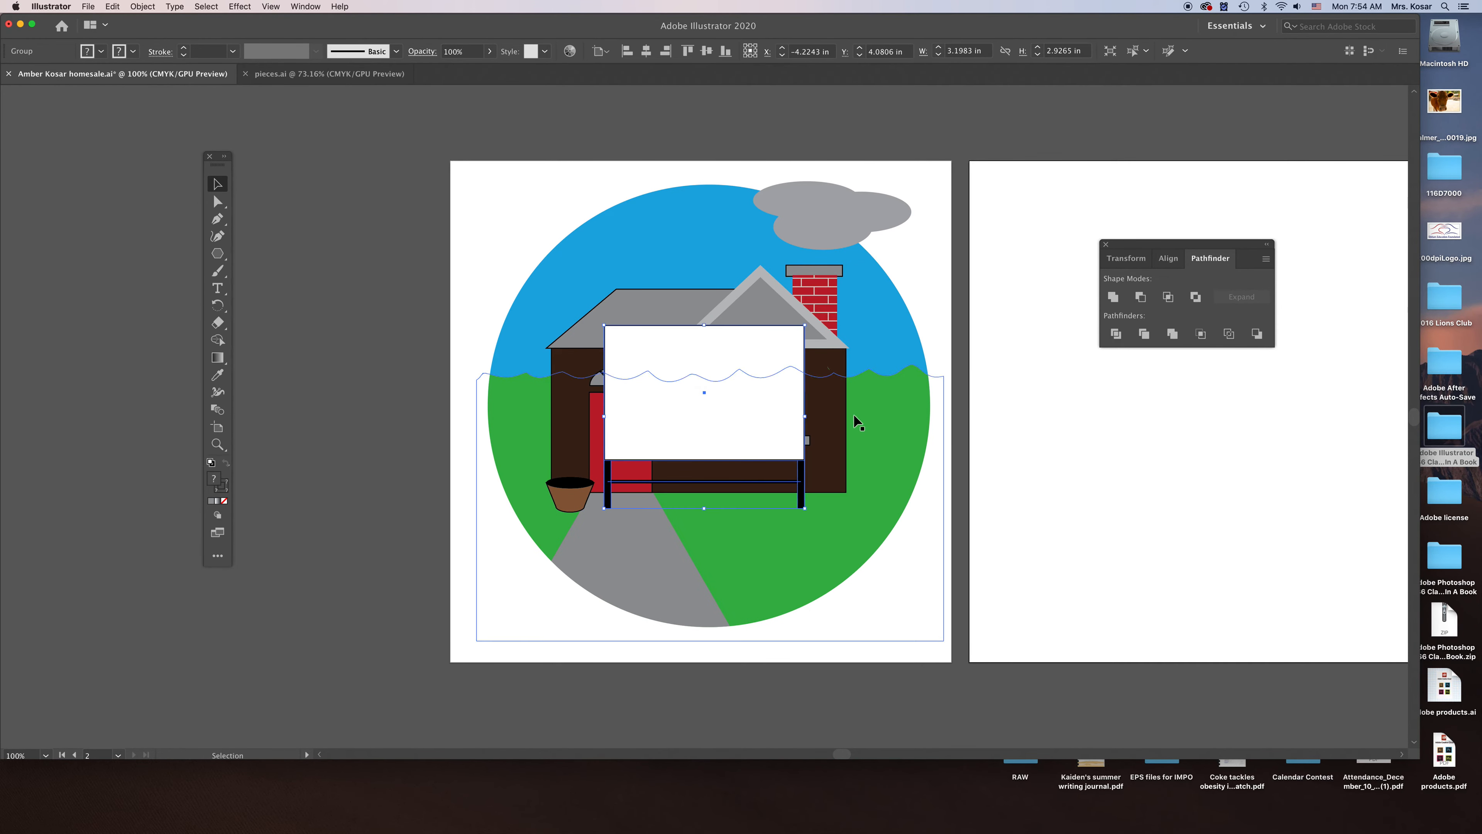
left_click_drag(604, 325, 701, 400)
left_click_drag(801, 474, 825, 503)
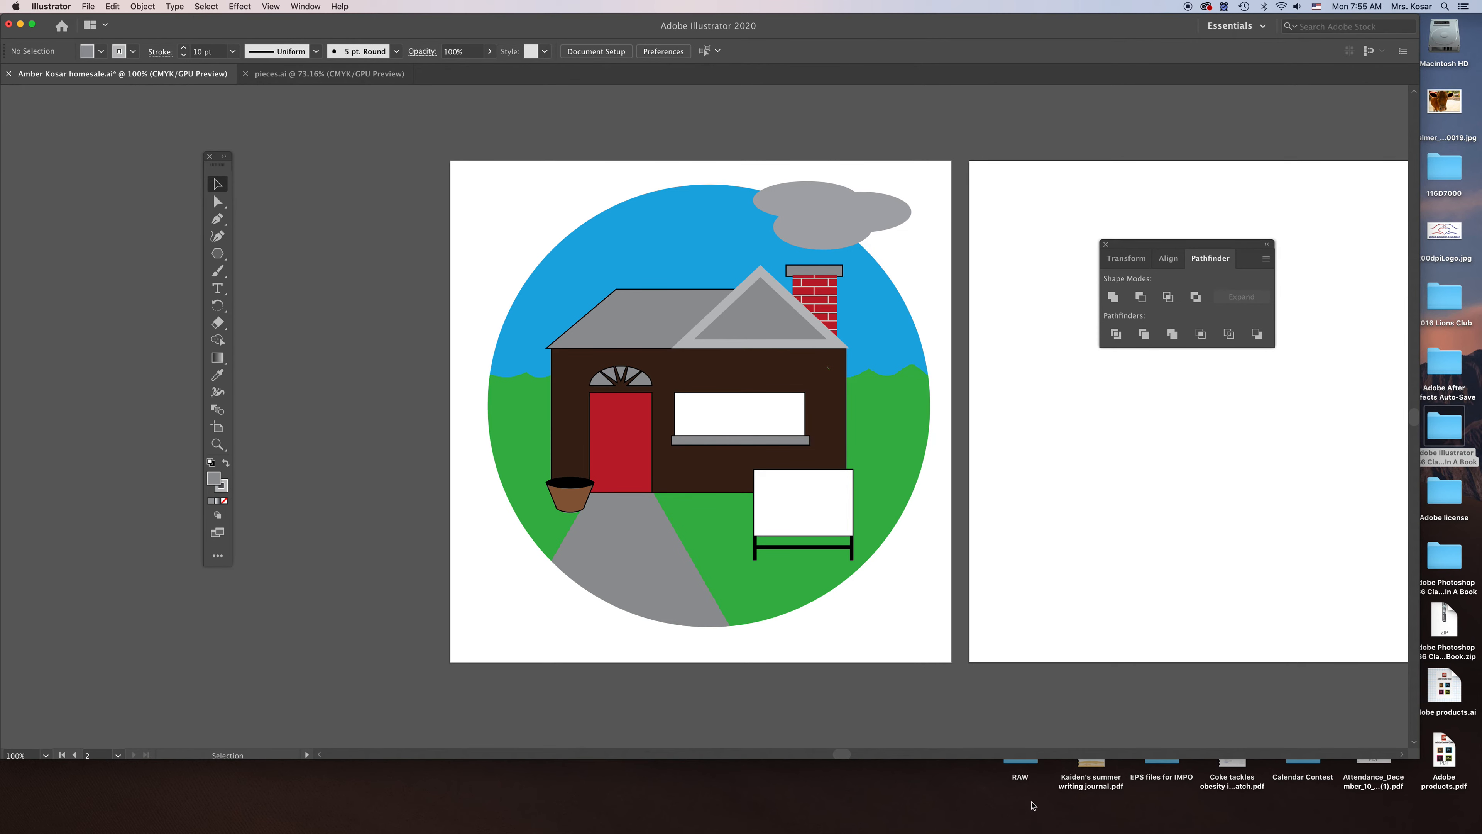
Step: Switch to Finder, open the Lesson03 Creating and Editing Shapes folder and add logo.png to the middle of the empty second artboard
double_click(1449, 435)
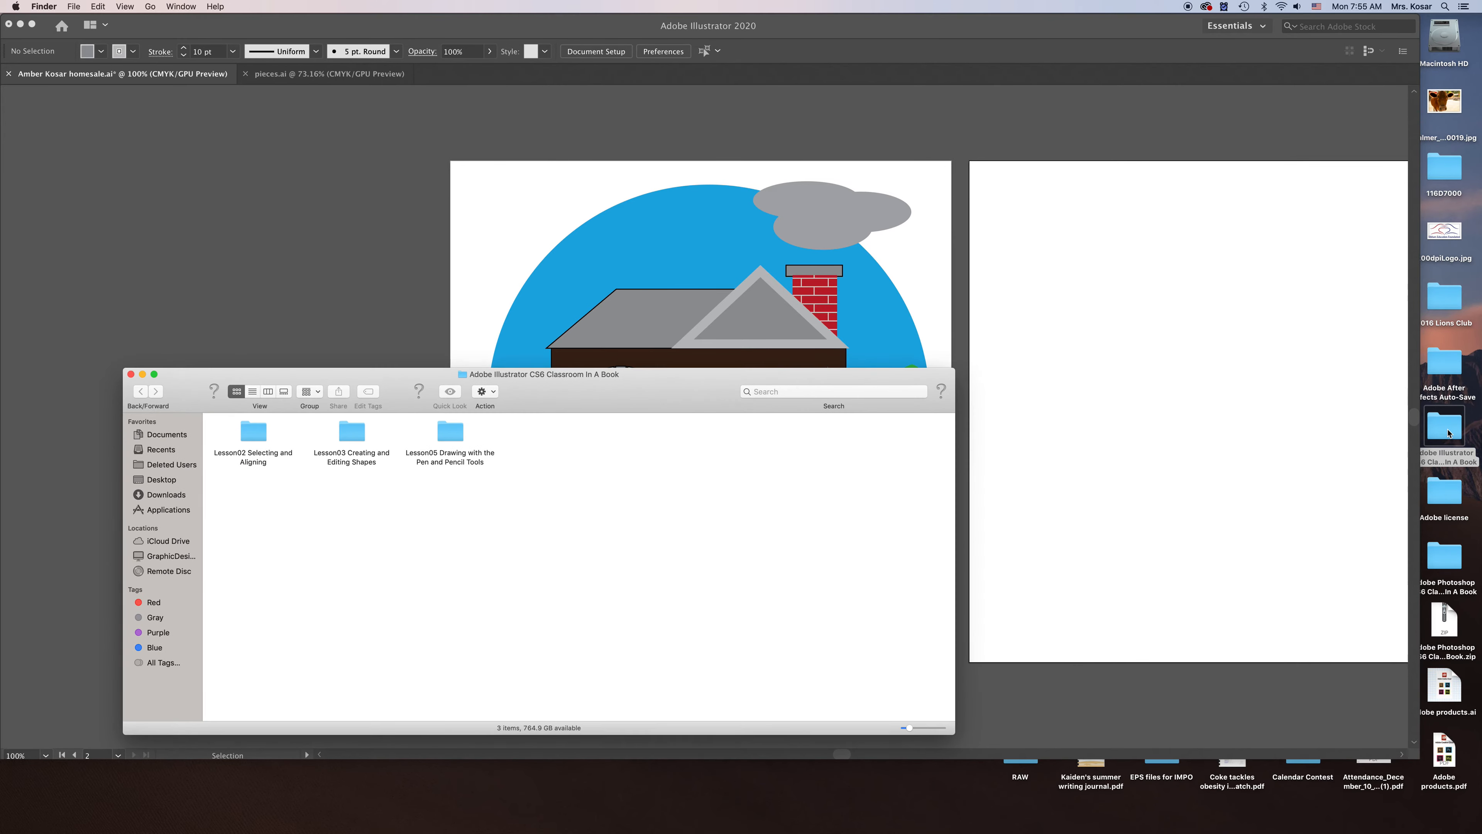
double_click(353, 443)
left_click(450, 435)
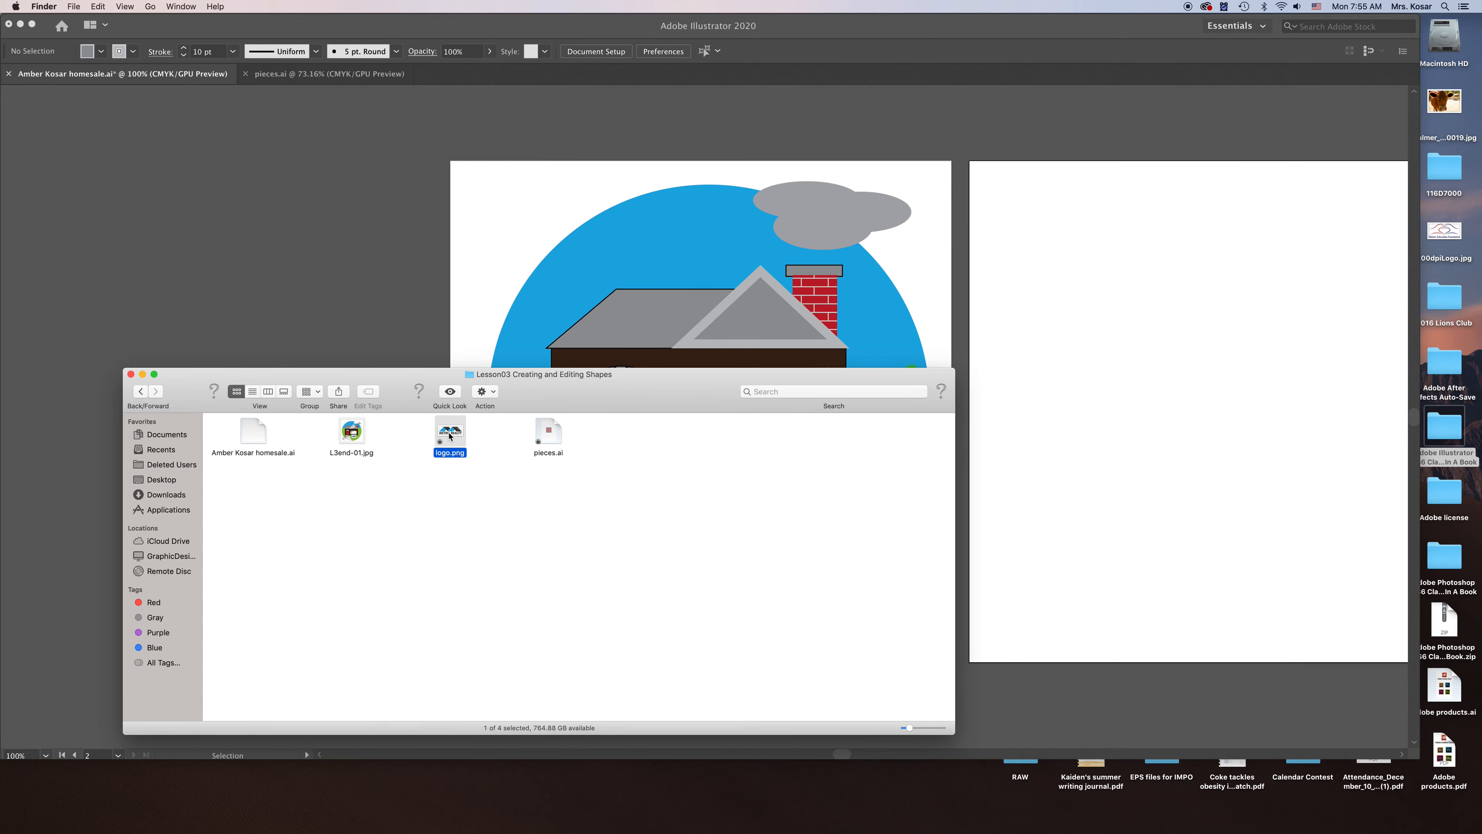
left_click_drag(449, 435, 1151, 374)
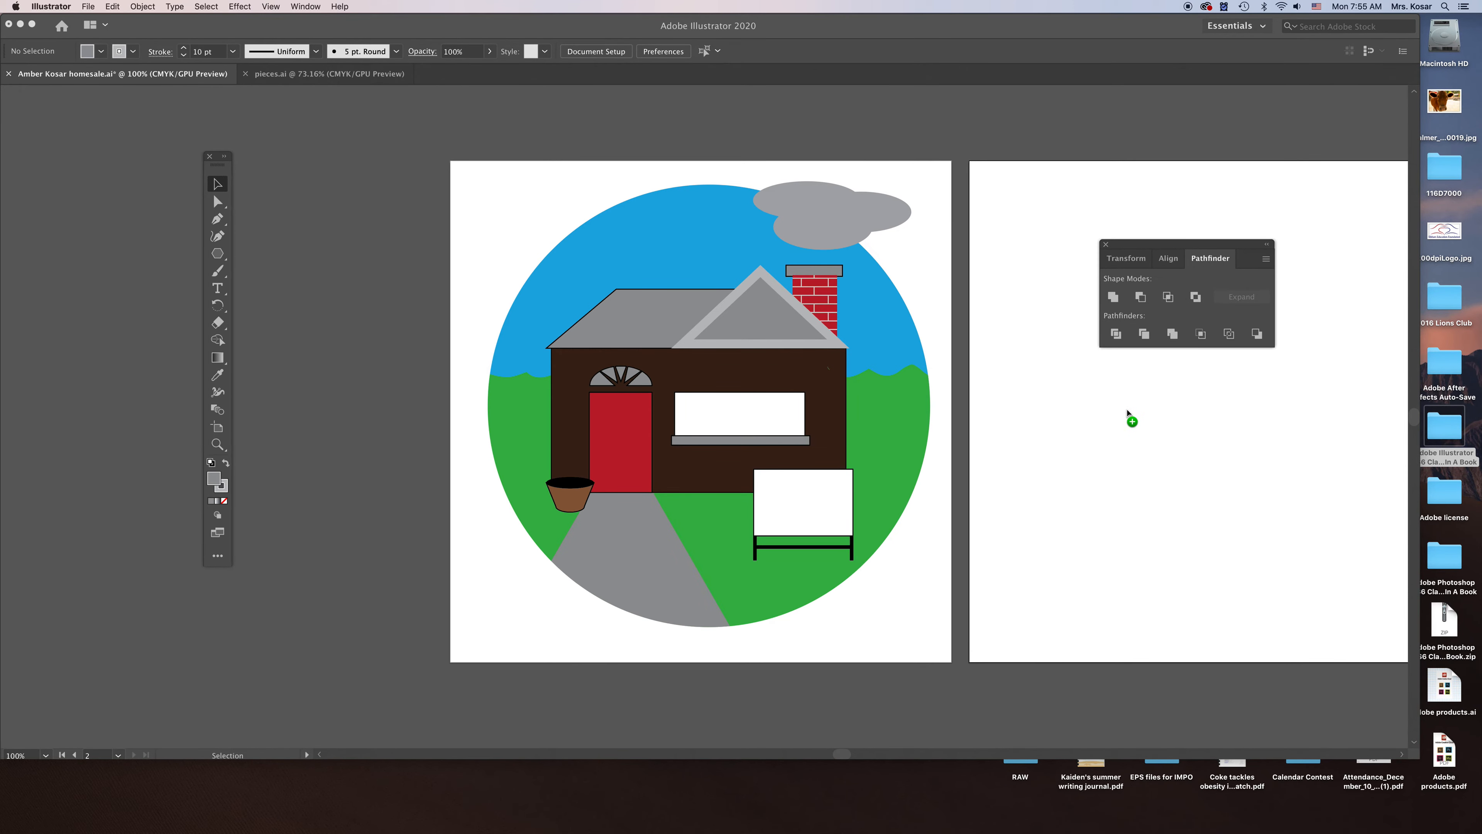
left_click_drag(1068, 353, 1224, 439)
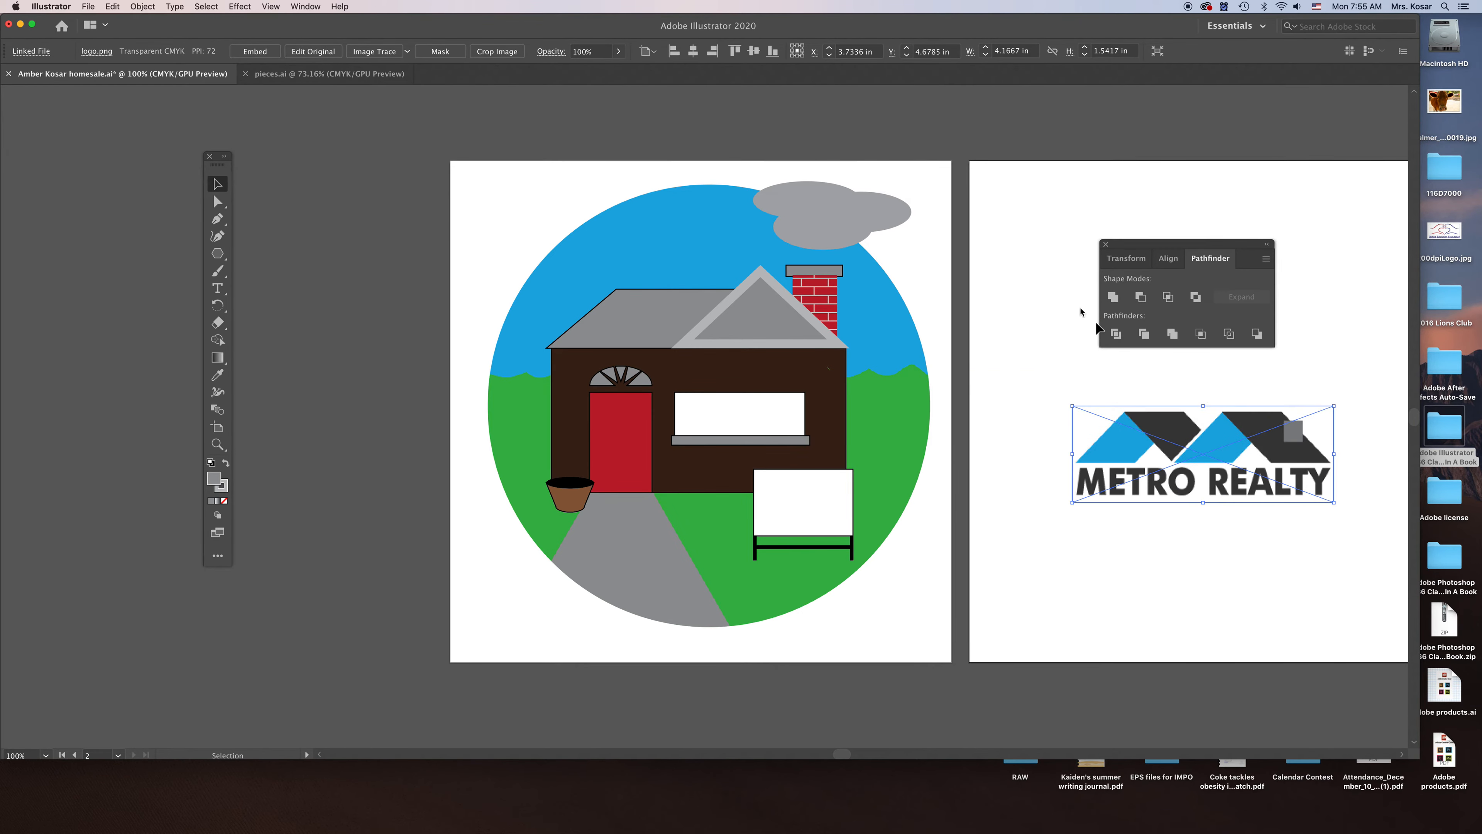
left_click(88, 7)
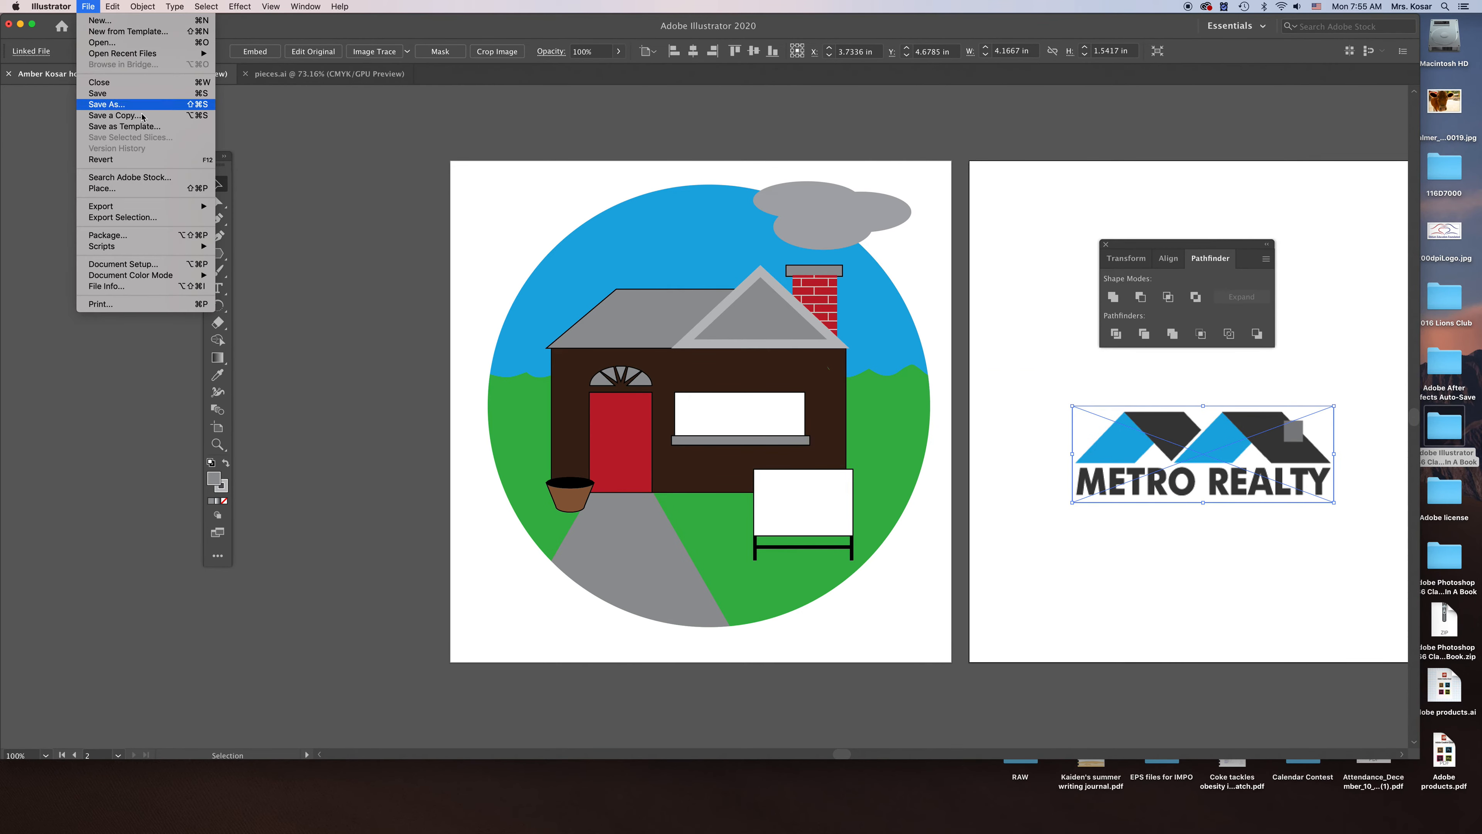
left_click(126, 188)
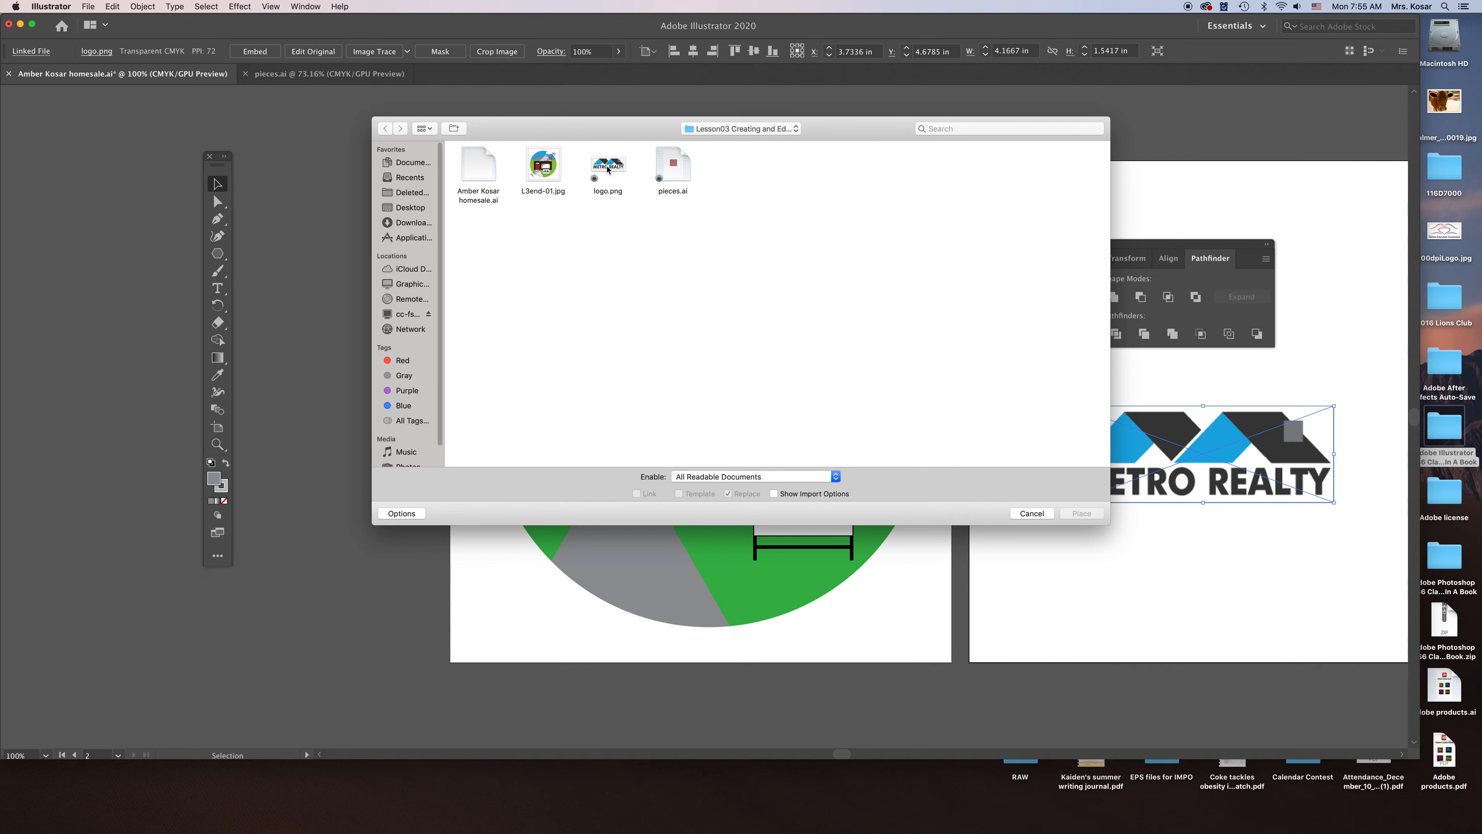
left_click(409, 211)
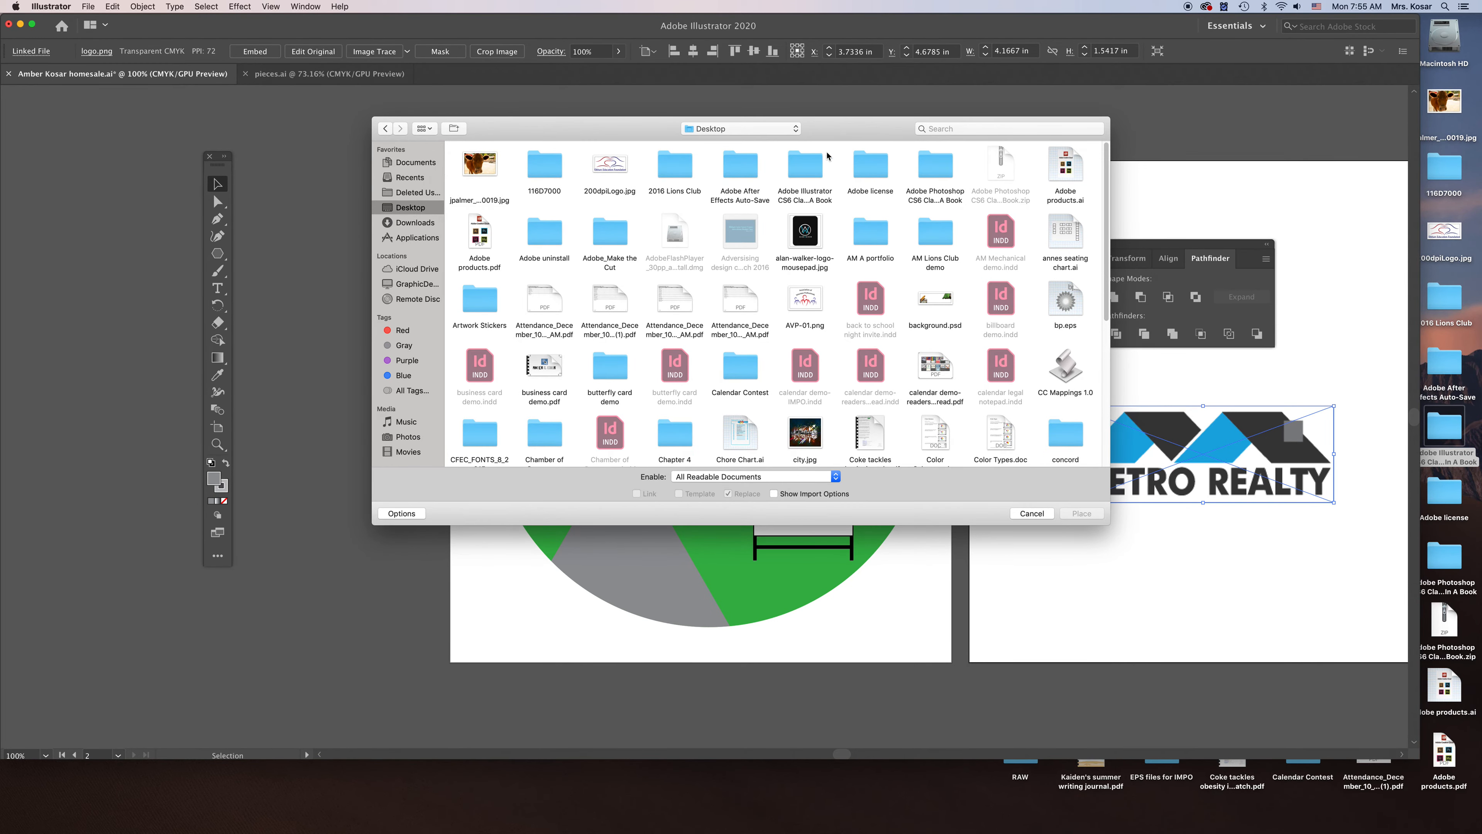
double_click(807, 166)
double_click(559, 172)
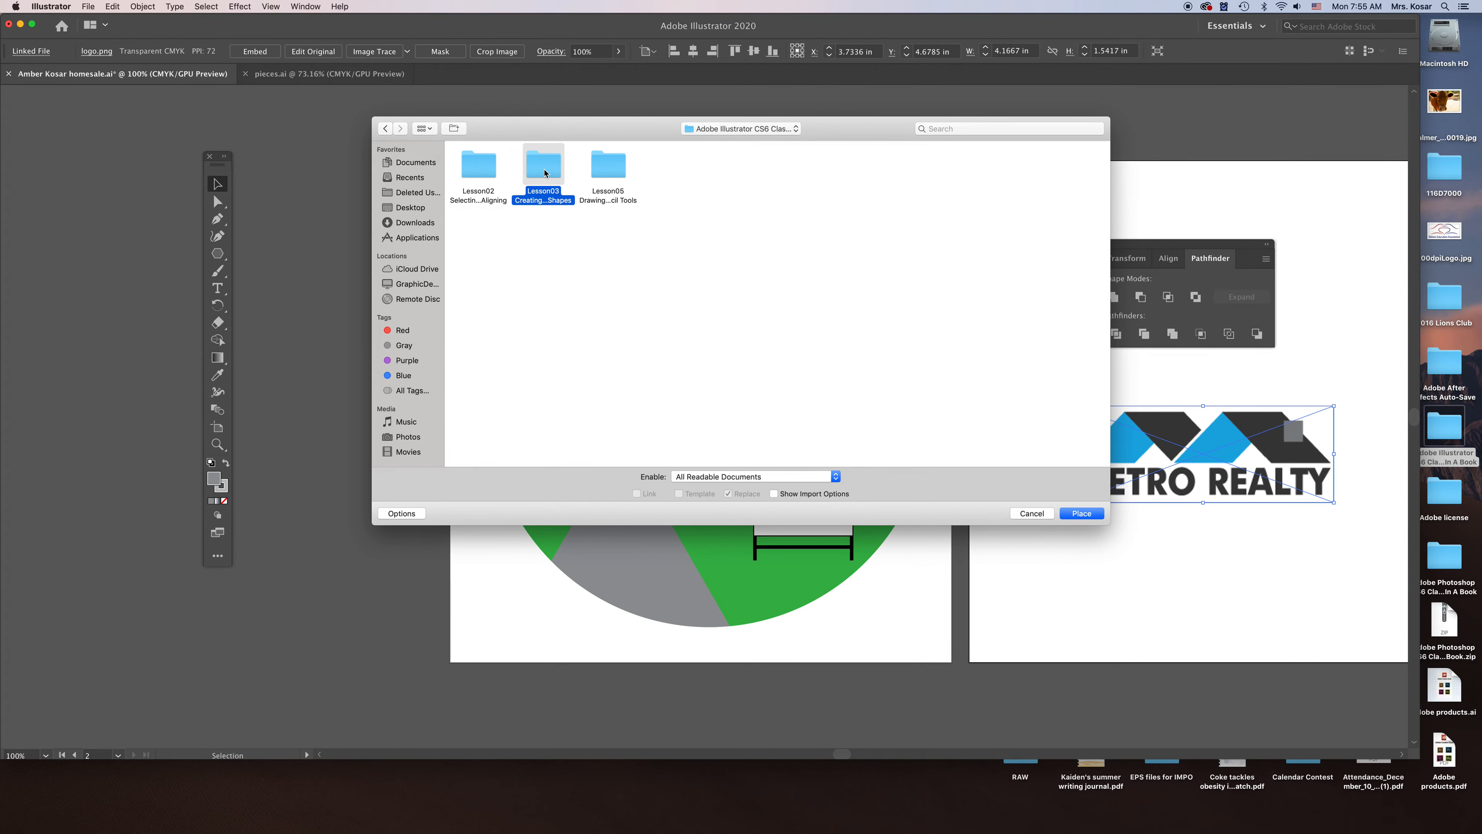
left_click(604, 172)
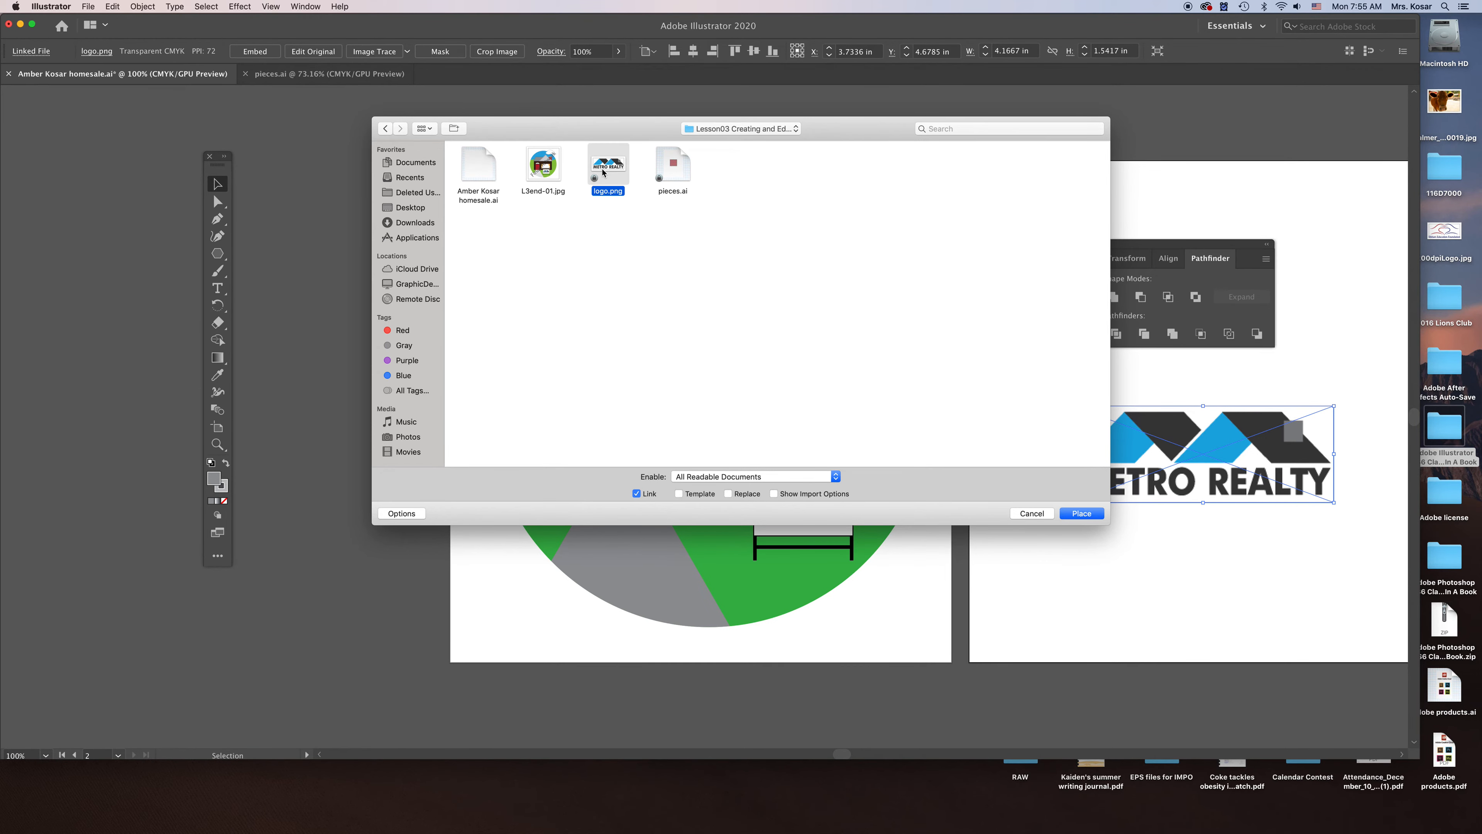
left_click(1031, 514)
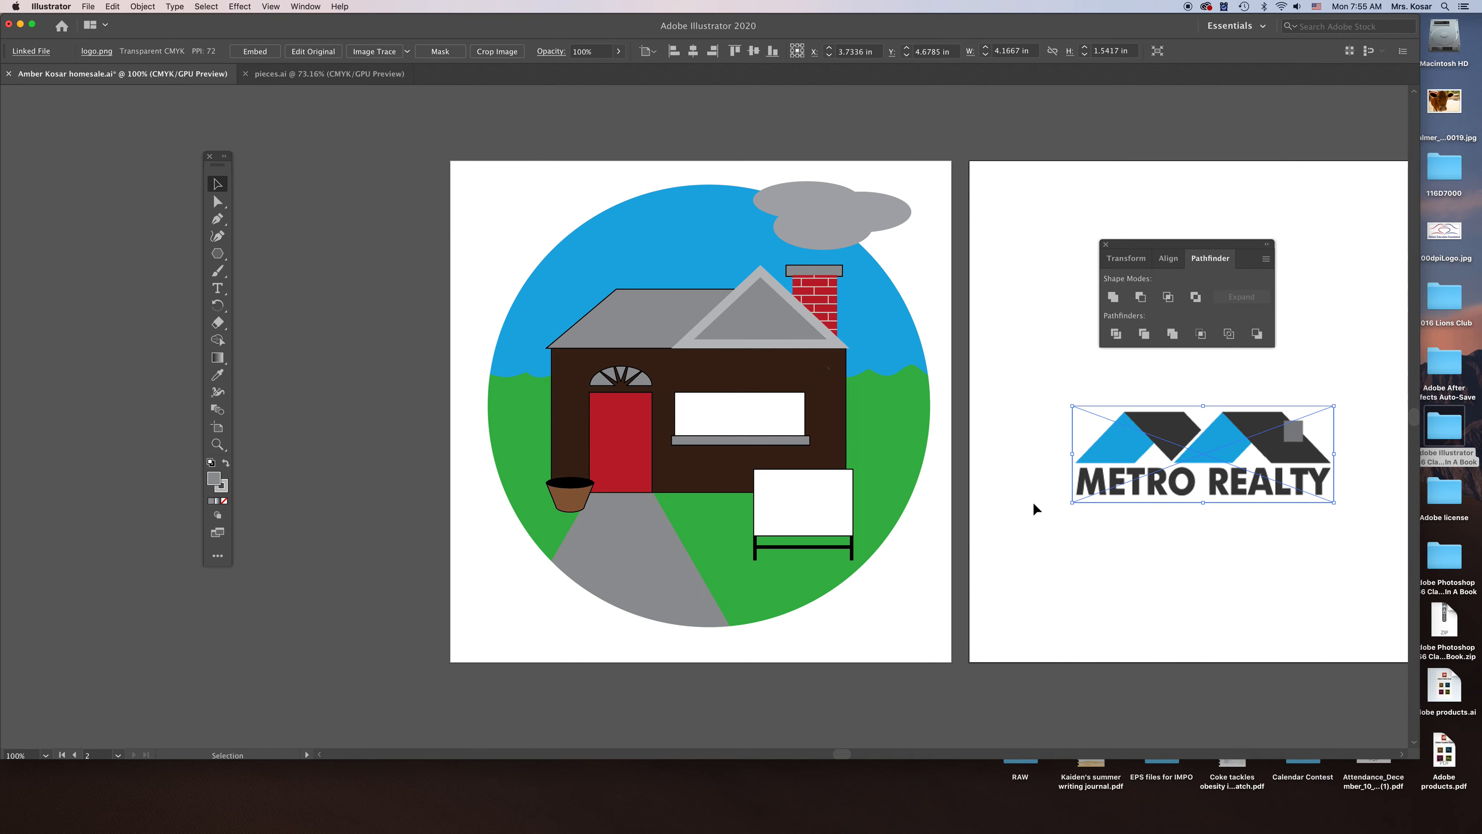
Step: Examine the edge quality of the placed Metro Realty logo at up to 600% magnification
key("super+equal")
key("super+equal")
key("super+equal")
key("super+equal")
key("super+equal")
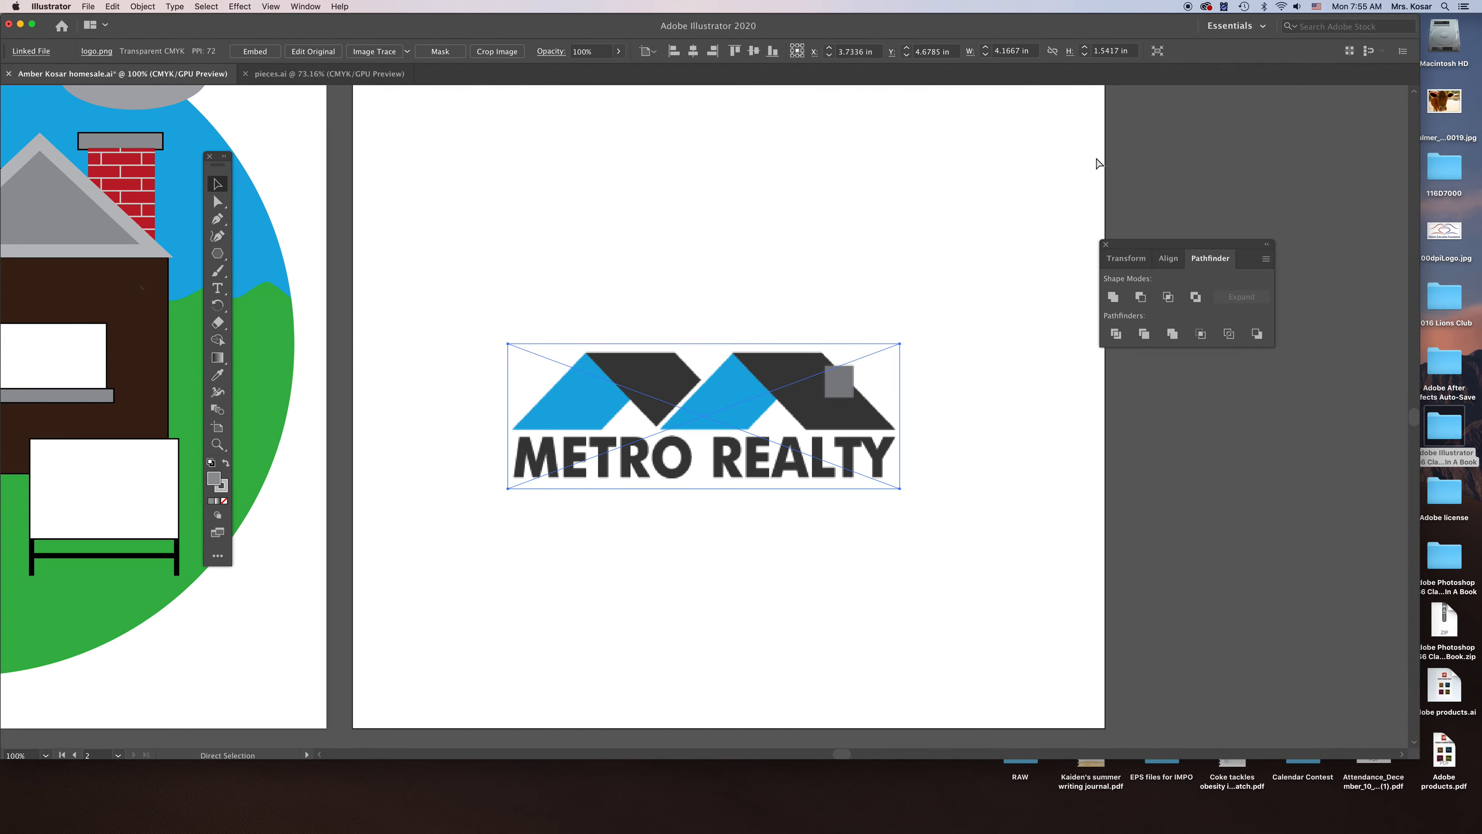
key("v")
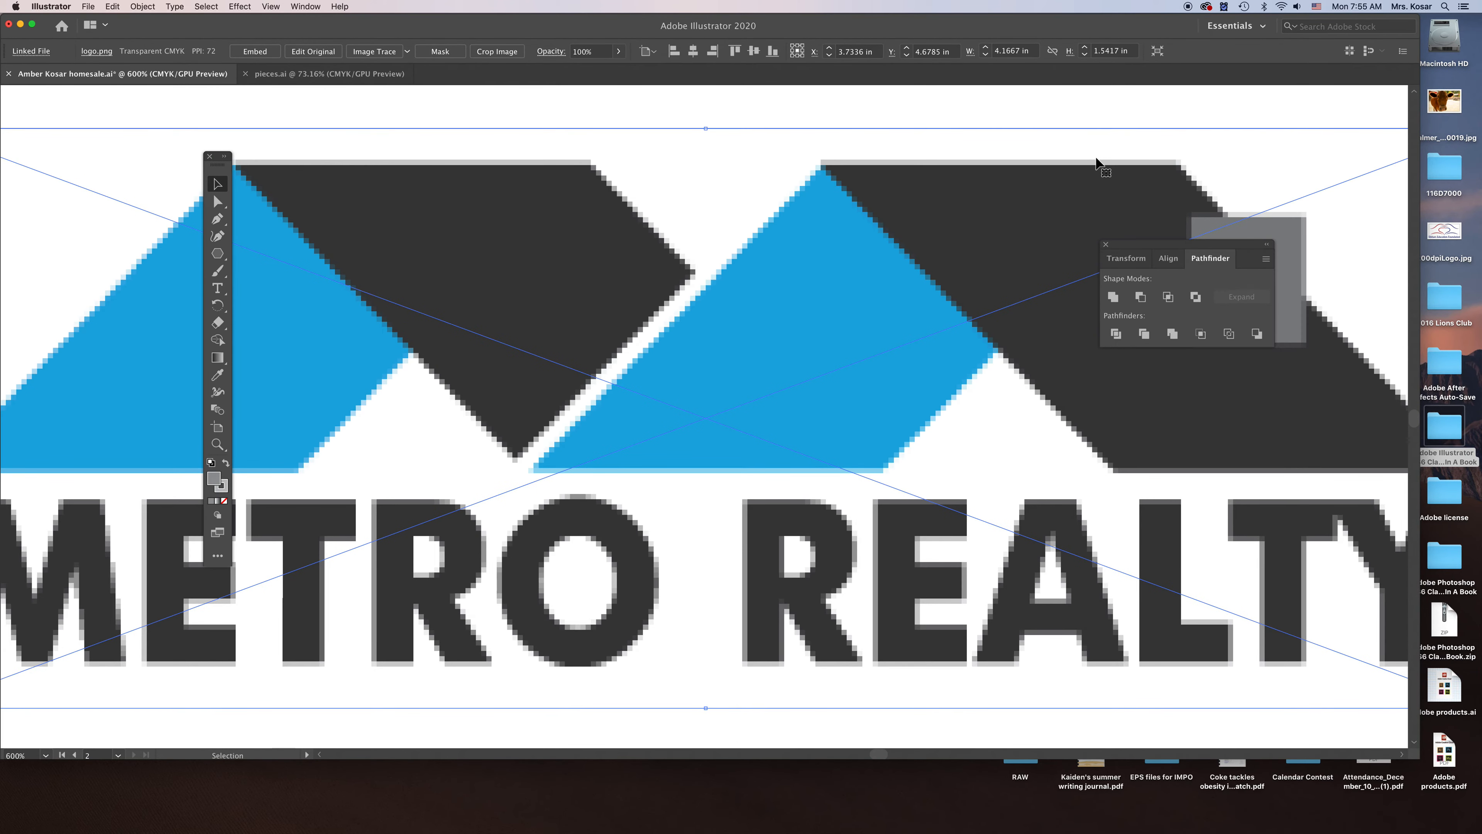
key("super+minus")
key("super+minus")
key("super+minus")
key("v")
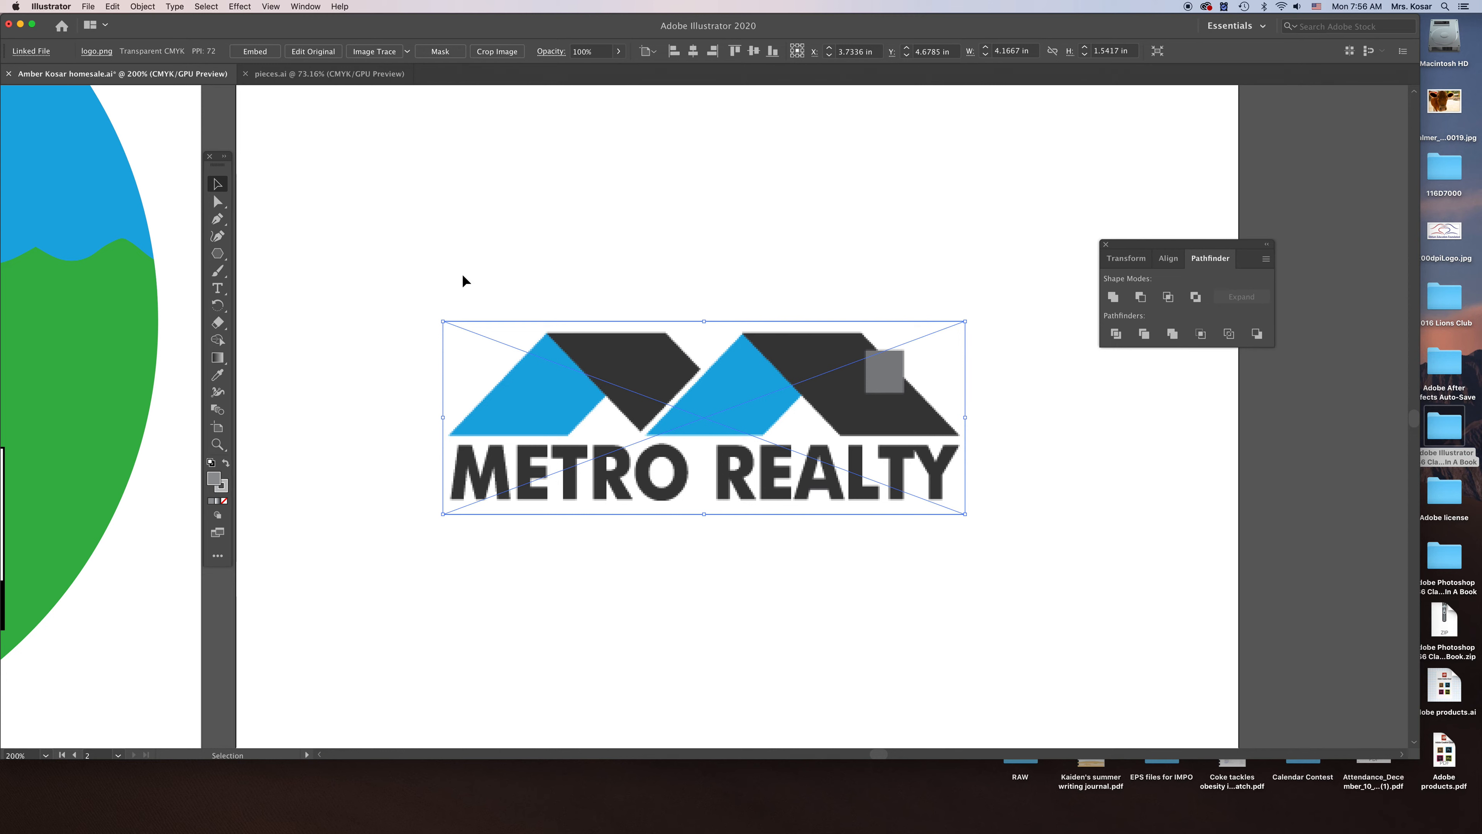
Step: Apply Image Trace to the Metro Realty logo and set the tracing mode to Grayscale
left_click(374, 51)
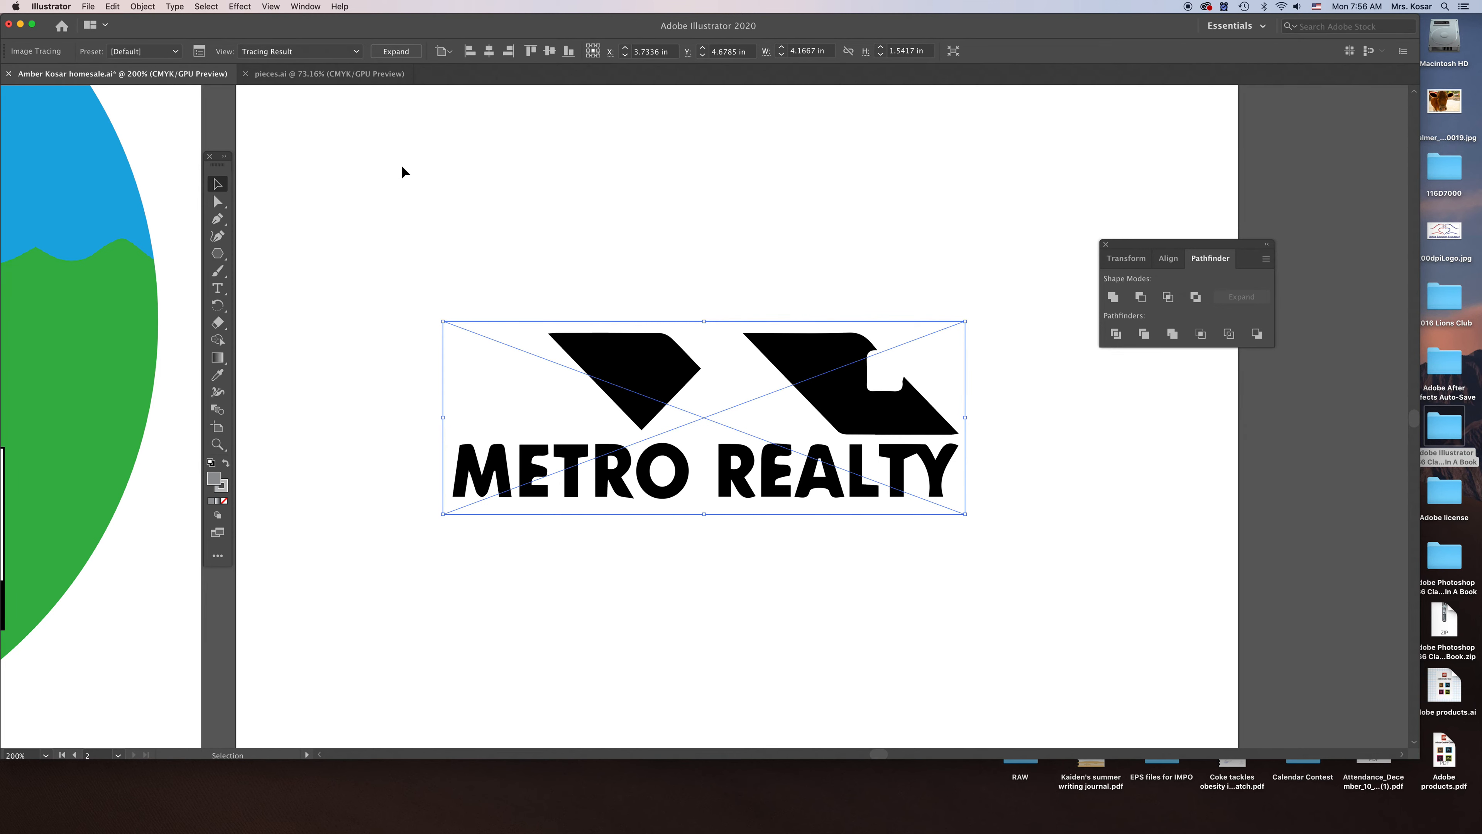
left_click(200, 51)
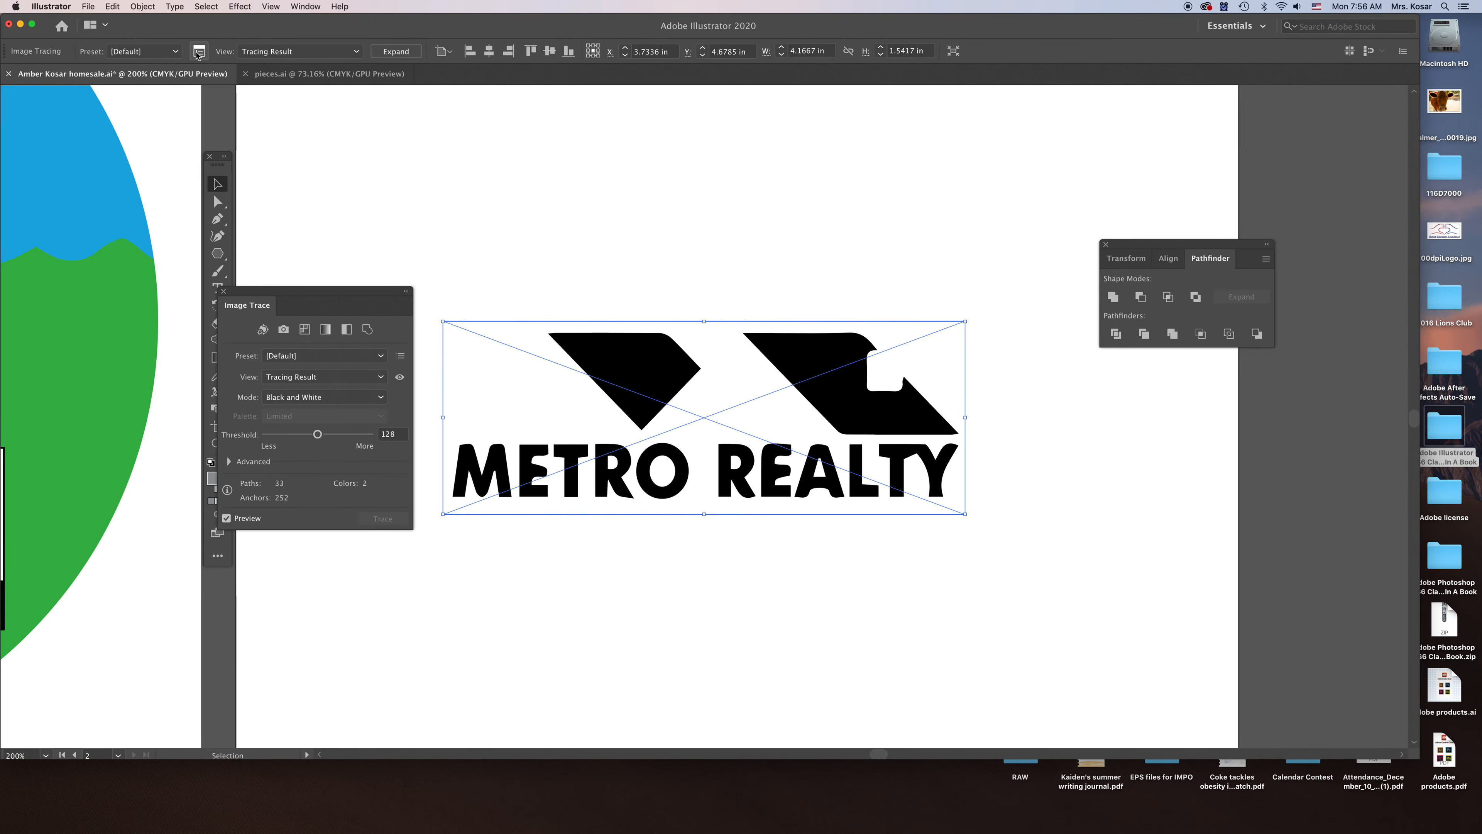
mouse_move(339, 292)
left_mouse_down()
mouse_move(475, 328)
mouse_move(902, 277)
mouse_move(1051, 475)
mouse_move(1098, 374)
left_mouse_up()
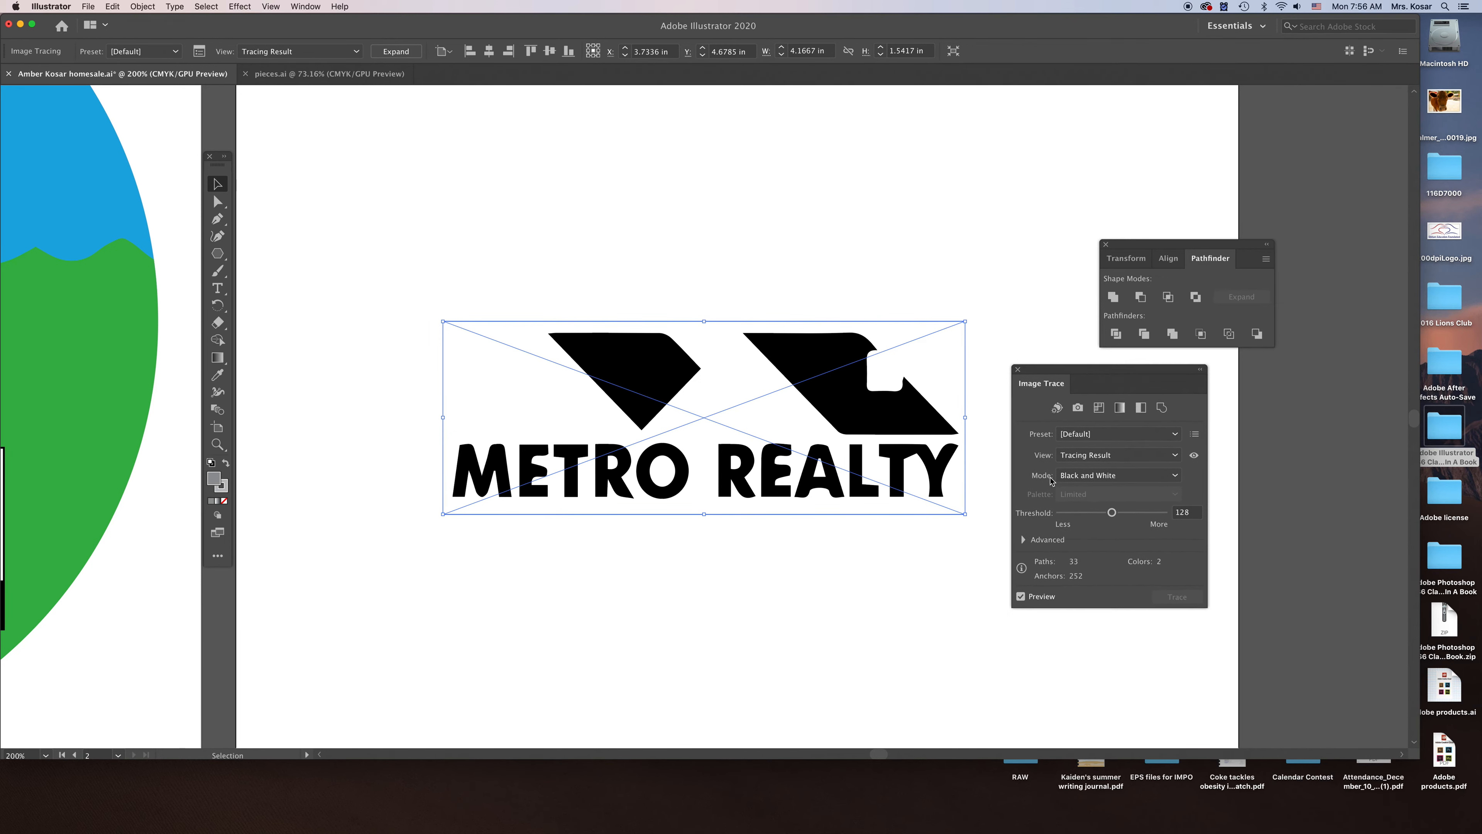
left_click(1162, 481)
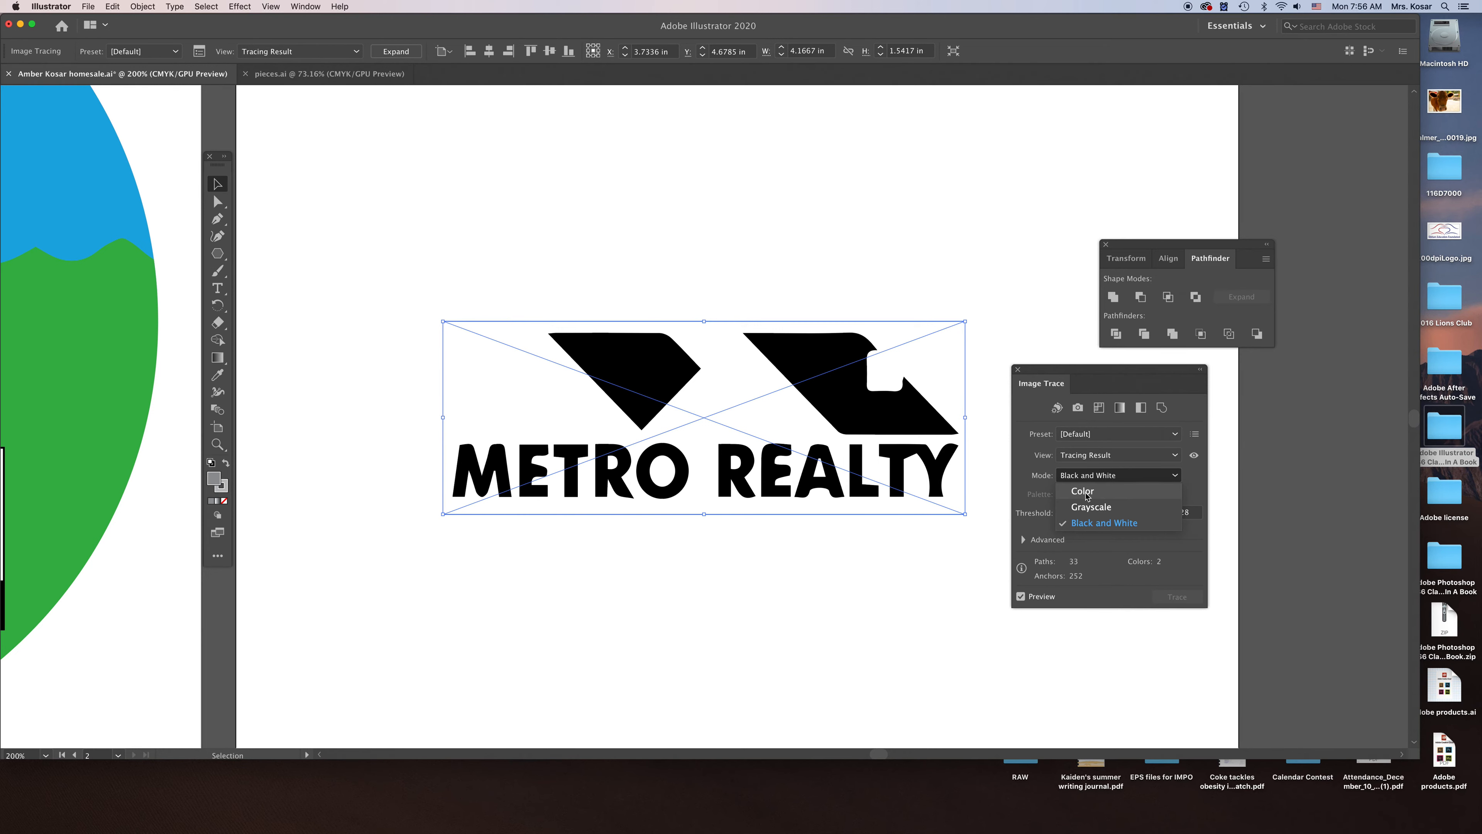
left_click(1088, 507)
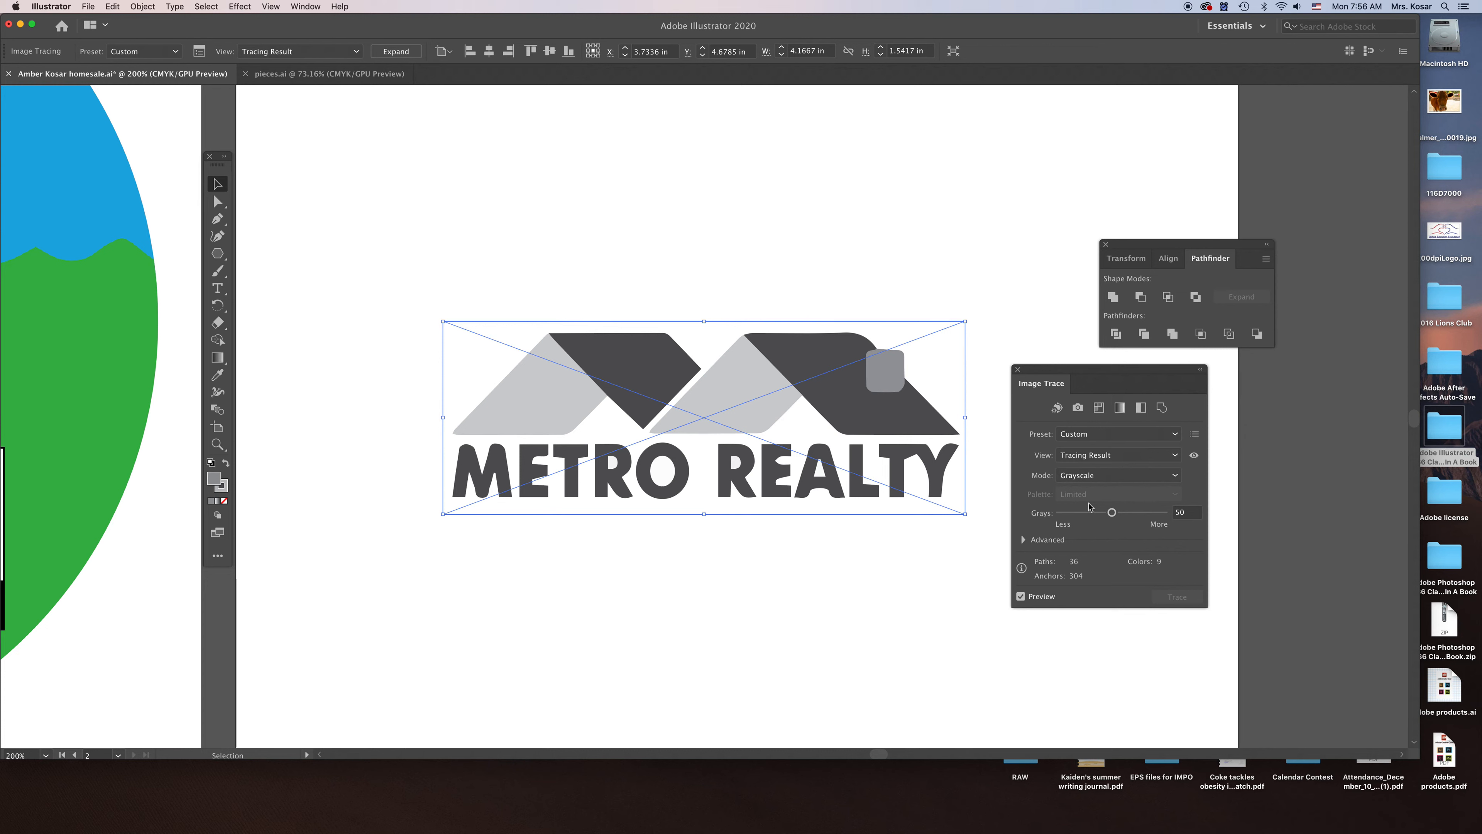
Step: Change the Metro Realty logo's tracing mode to Color and limit the palette to 3 colors
left_click(1120, 475)
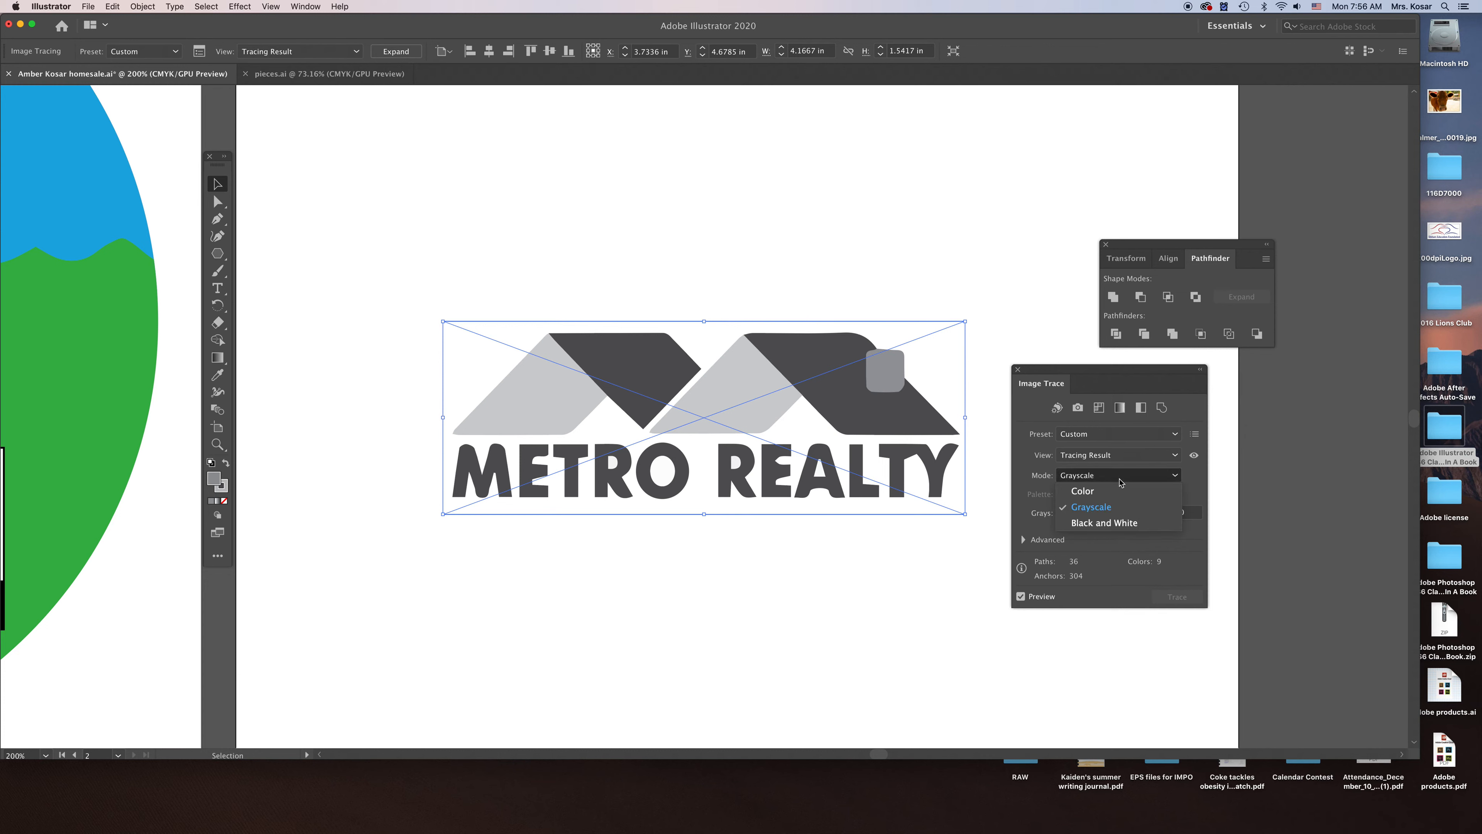
left_click(1105, 492)
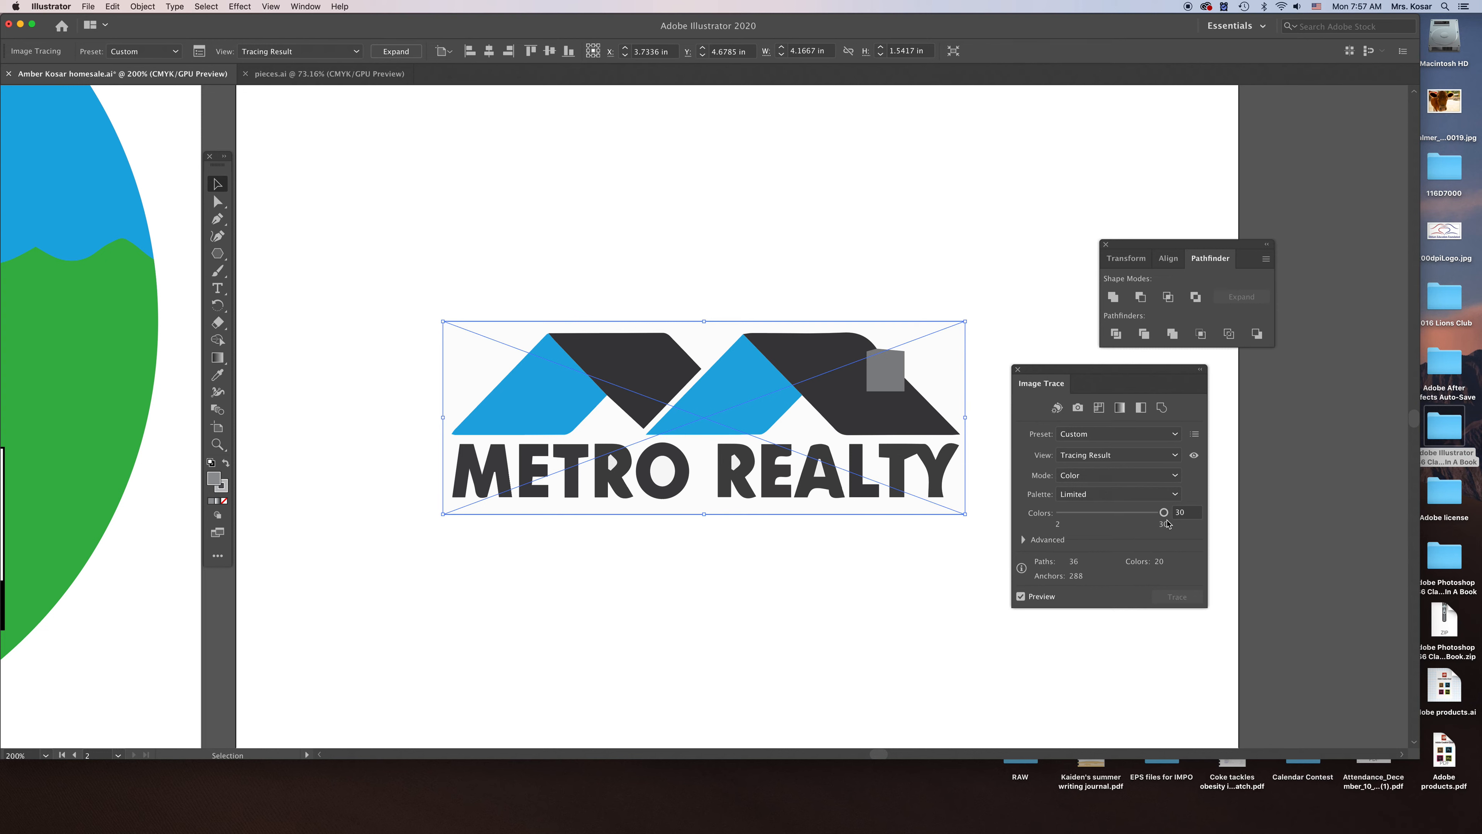
left_click_drag(1164, 514, 1066, 523)
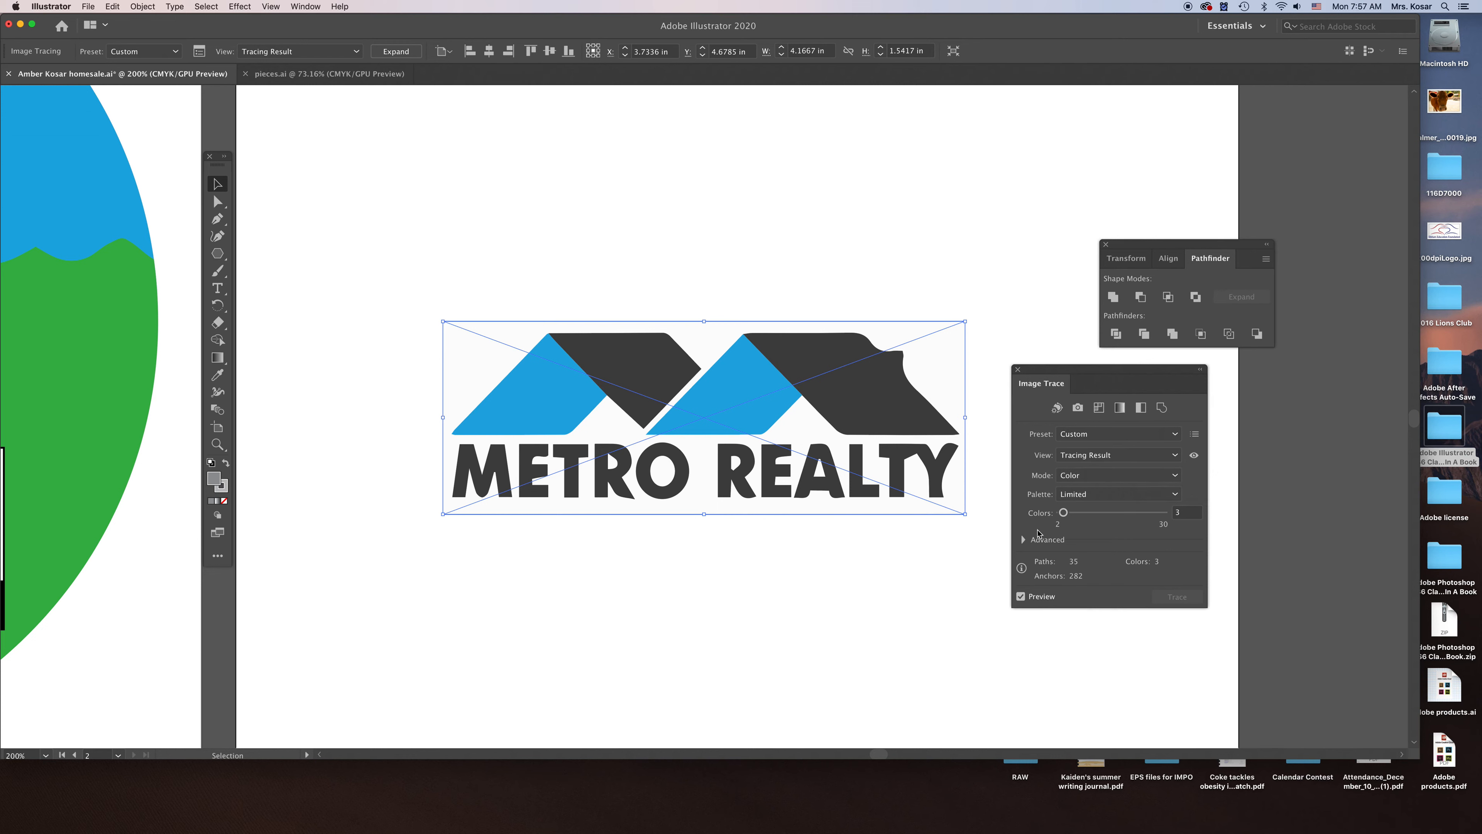
Step: In the advanced tracing options for the logo, set Paths to 88%, Corners to 90% and Noise to 20 px
left_click(1024, 540)
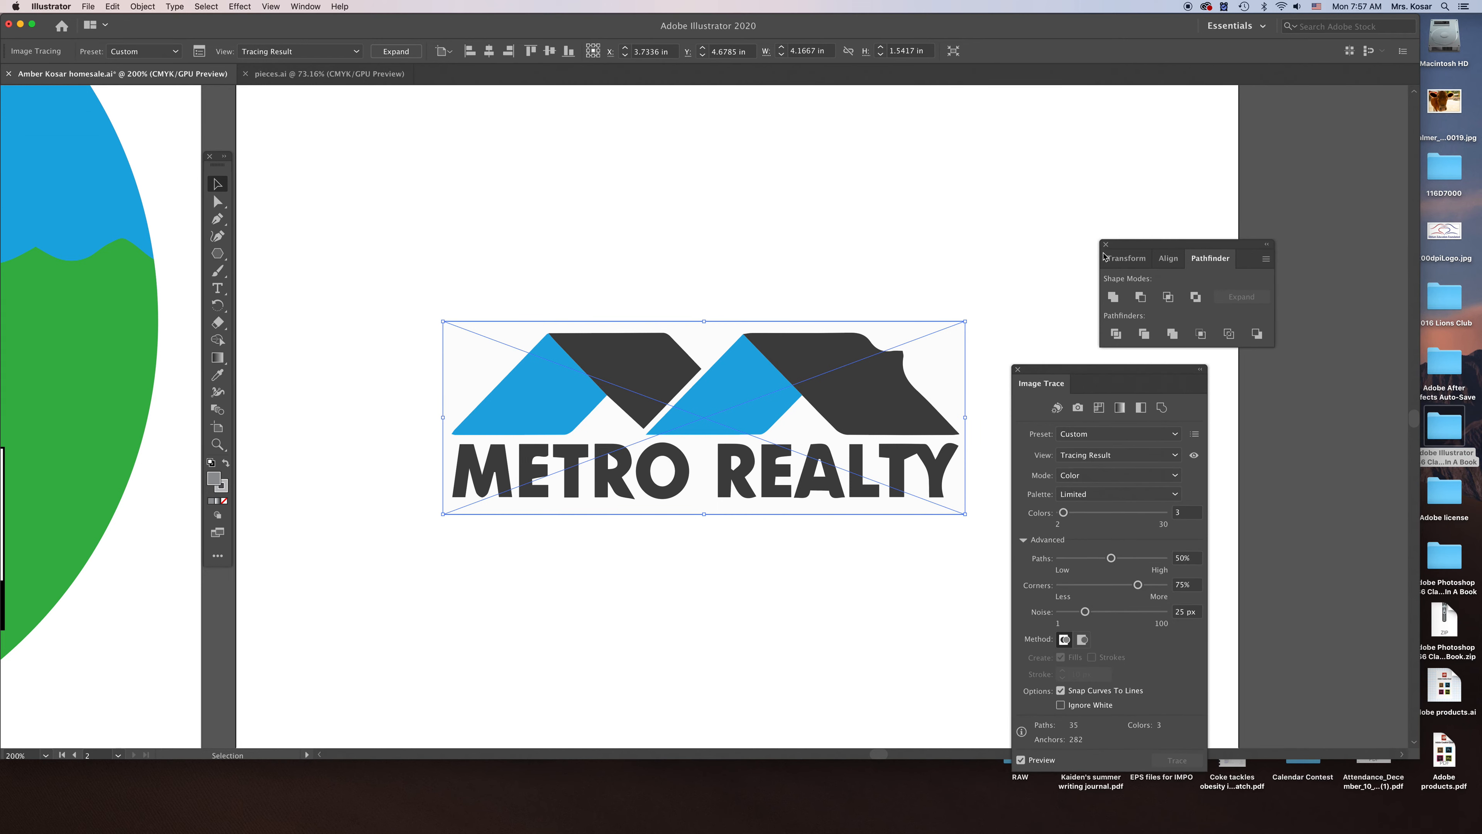
left_click_drag(1074, 379, 1078, 241)
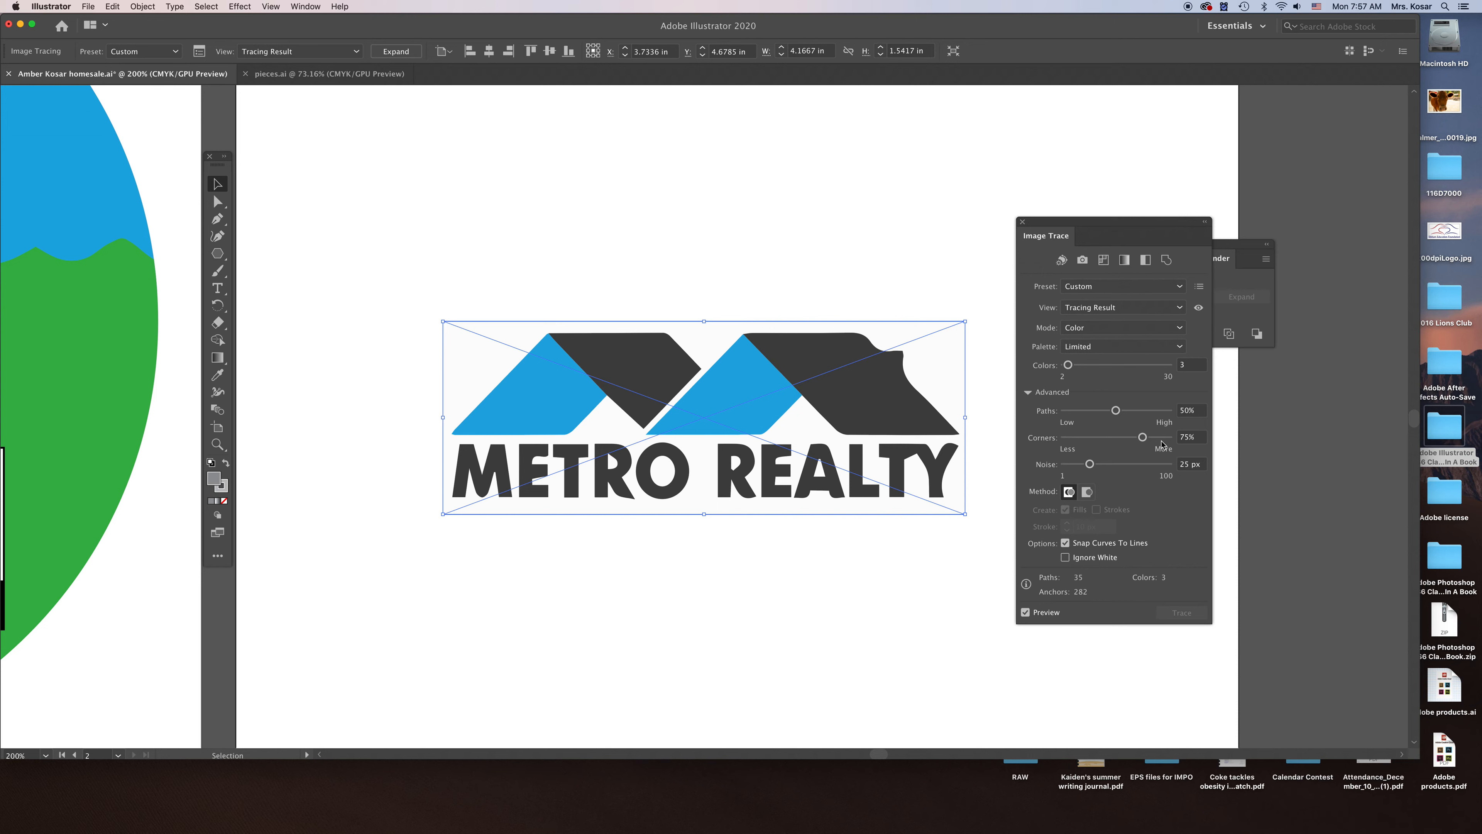
left_click(1175, 410)
type("88")
key("Return")
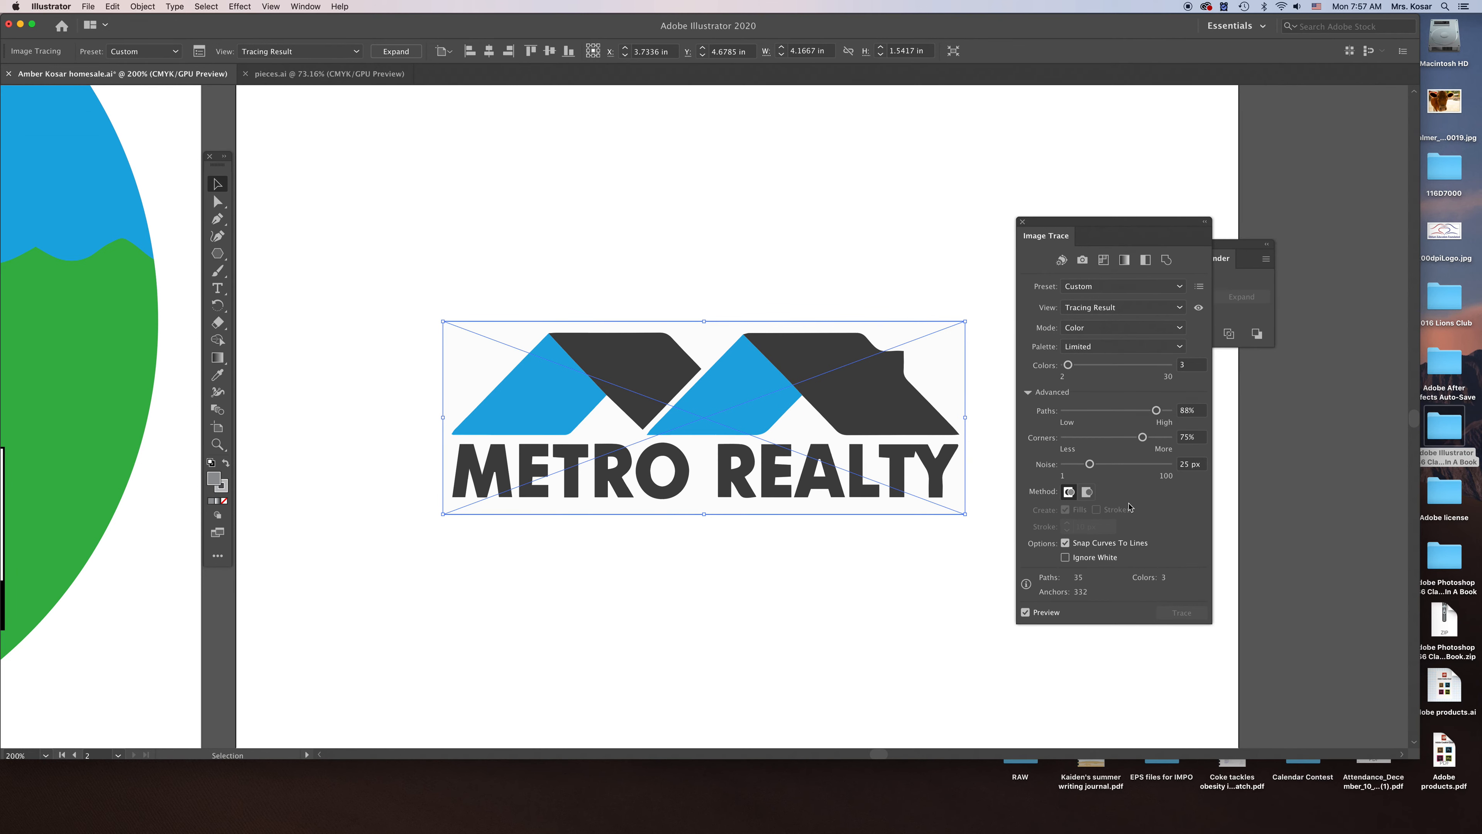
left_click(1177, 438)
type("90")
key("Return")
left_click_drag(1202, 469, 1177, 466)
type("20")
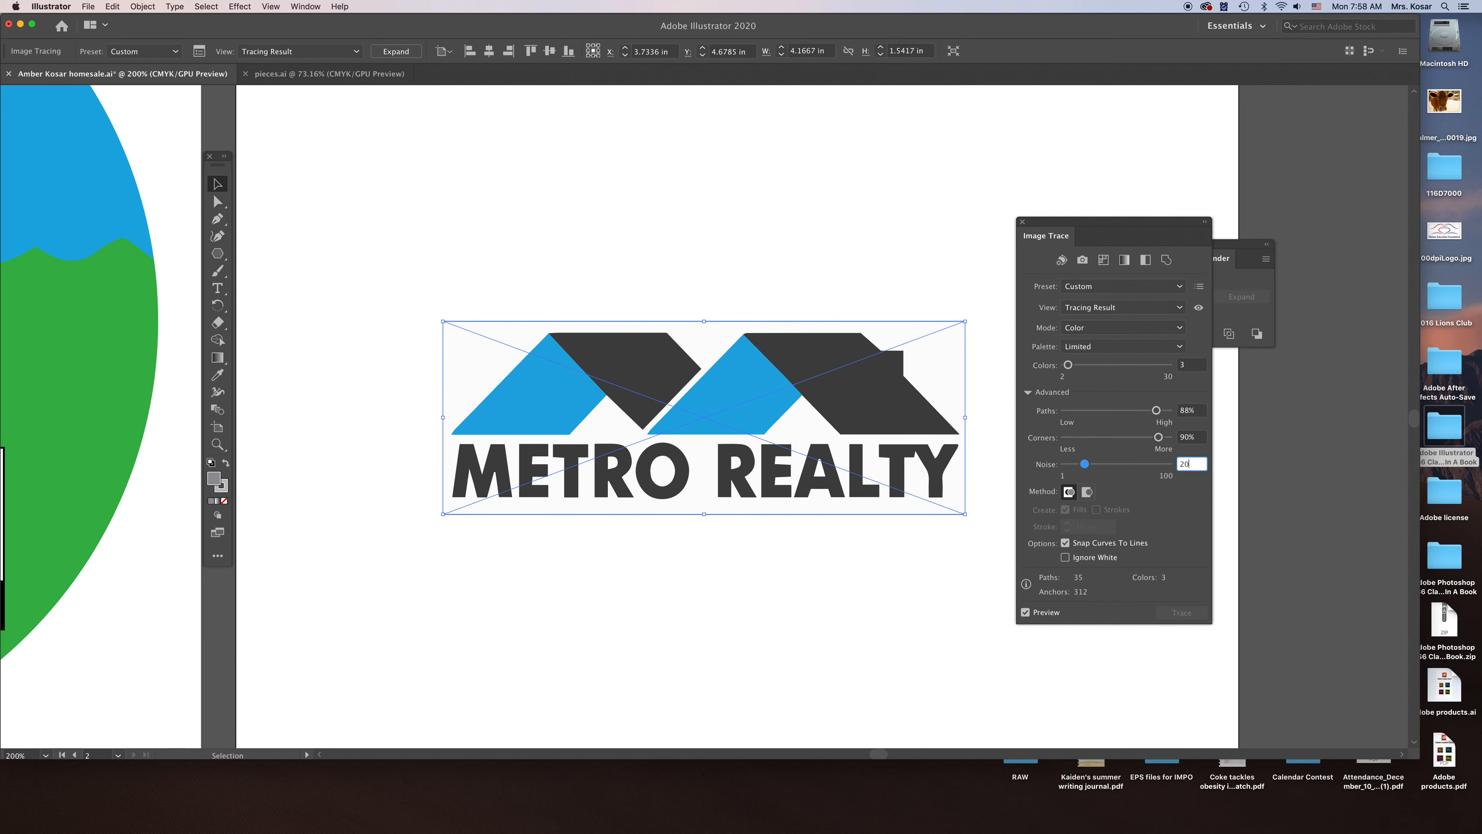
key("Return")
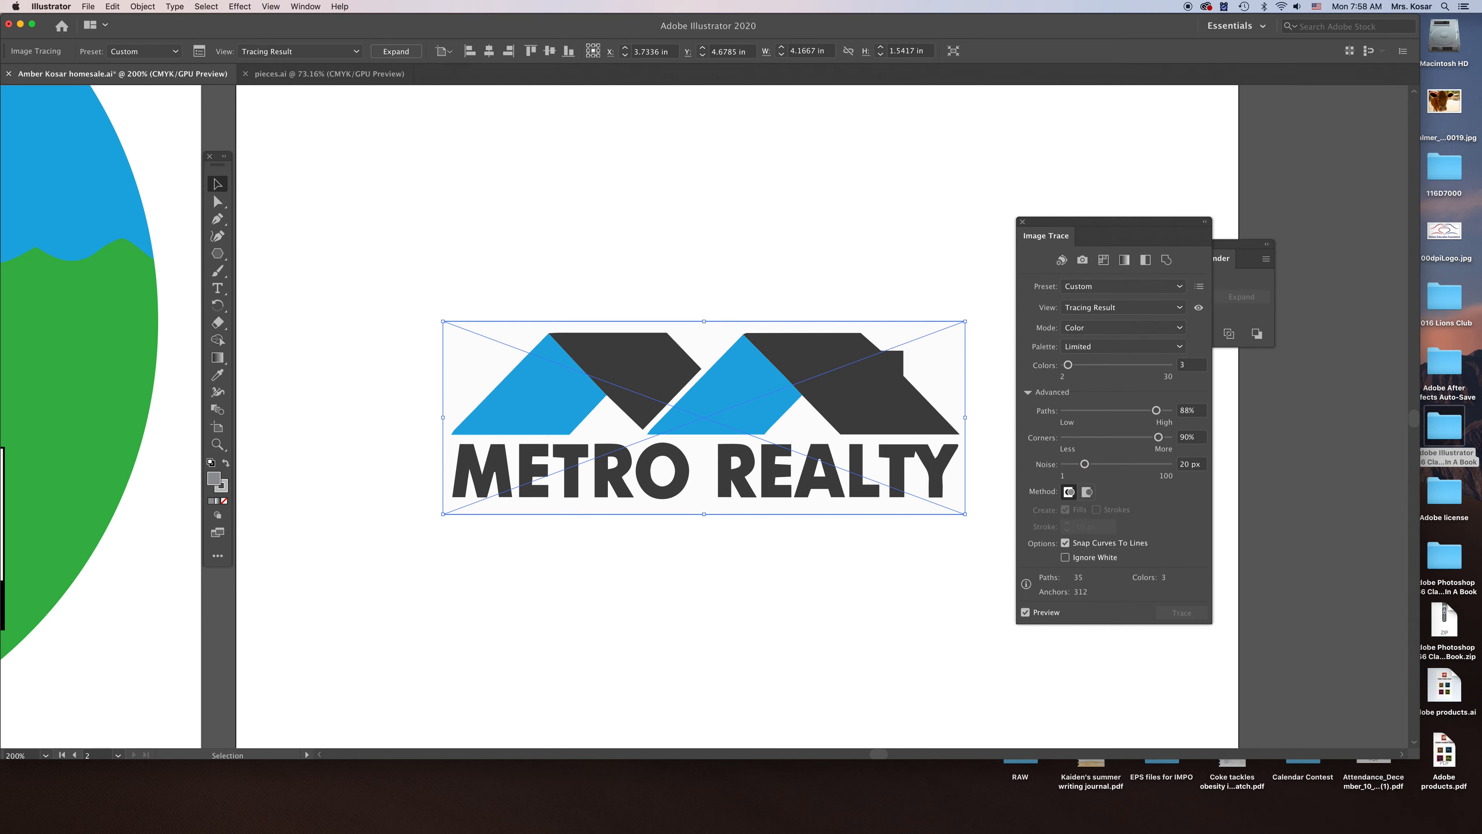
Step: Set the logo's tracing to the overlapping method with 4 colors and expand the result into editable vector shapes
left_click(1087, 493)
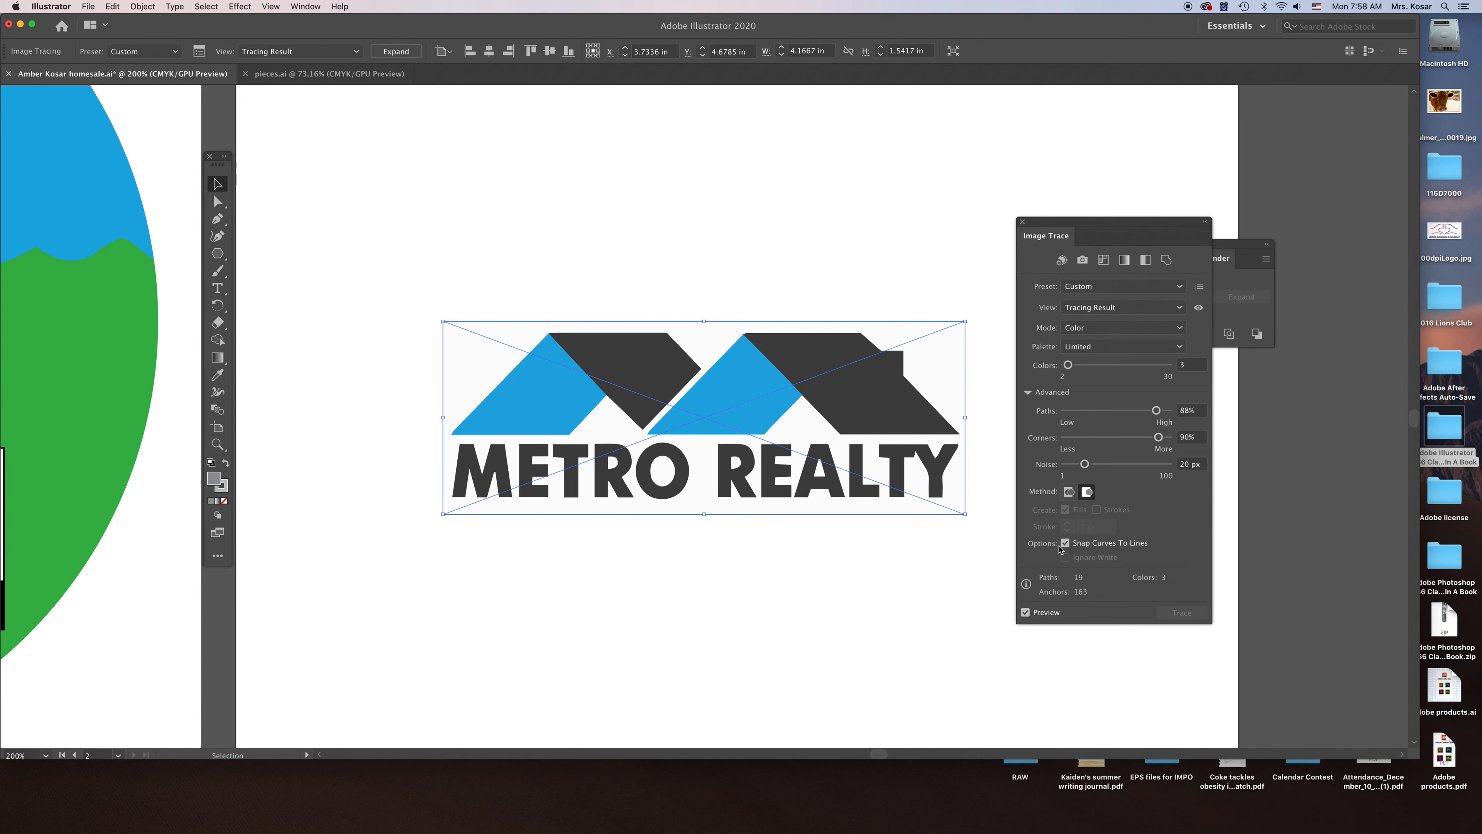
left_click(1181, 364)
type("4")
key("Return")
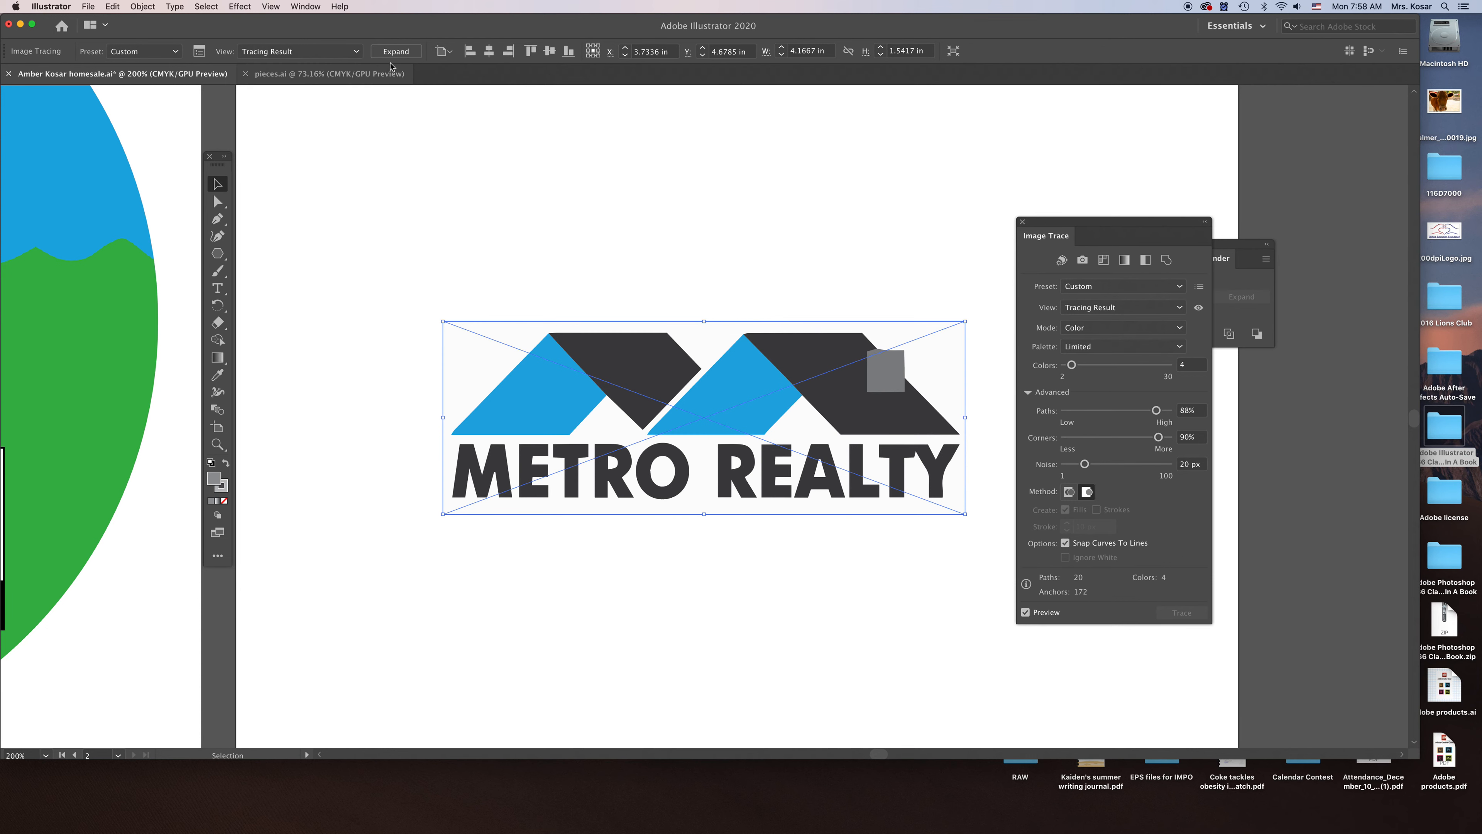
left_click(396, 51)
left_click(870, 258)
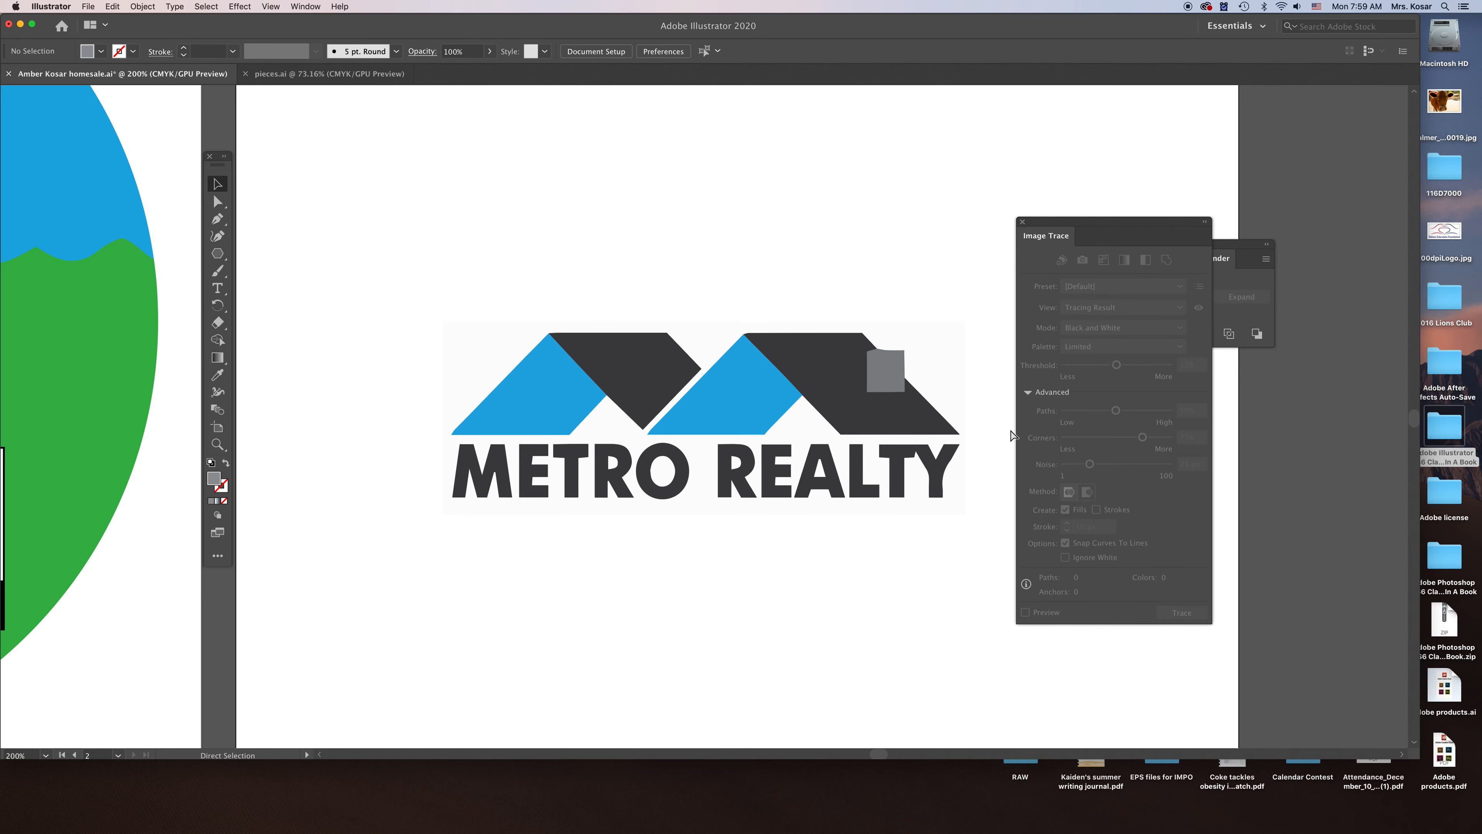
Step: Move the expanded Metro Realty logo onto the yard sign and scale it down to about 1.29 in wide
key("super+minus")
key("super+minus")
key("v")
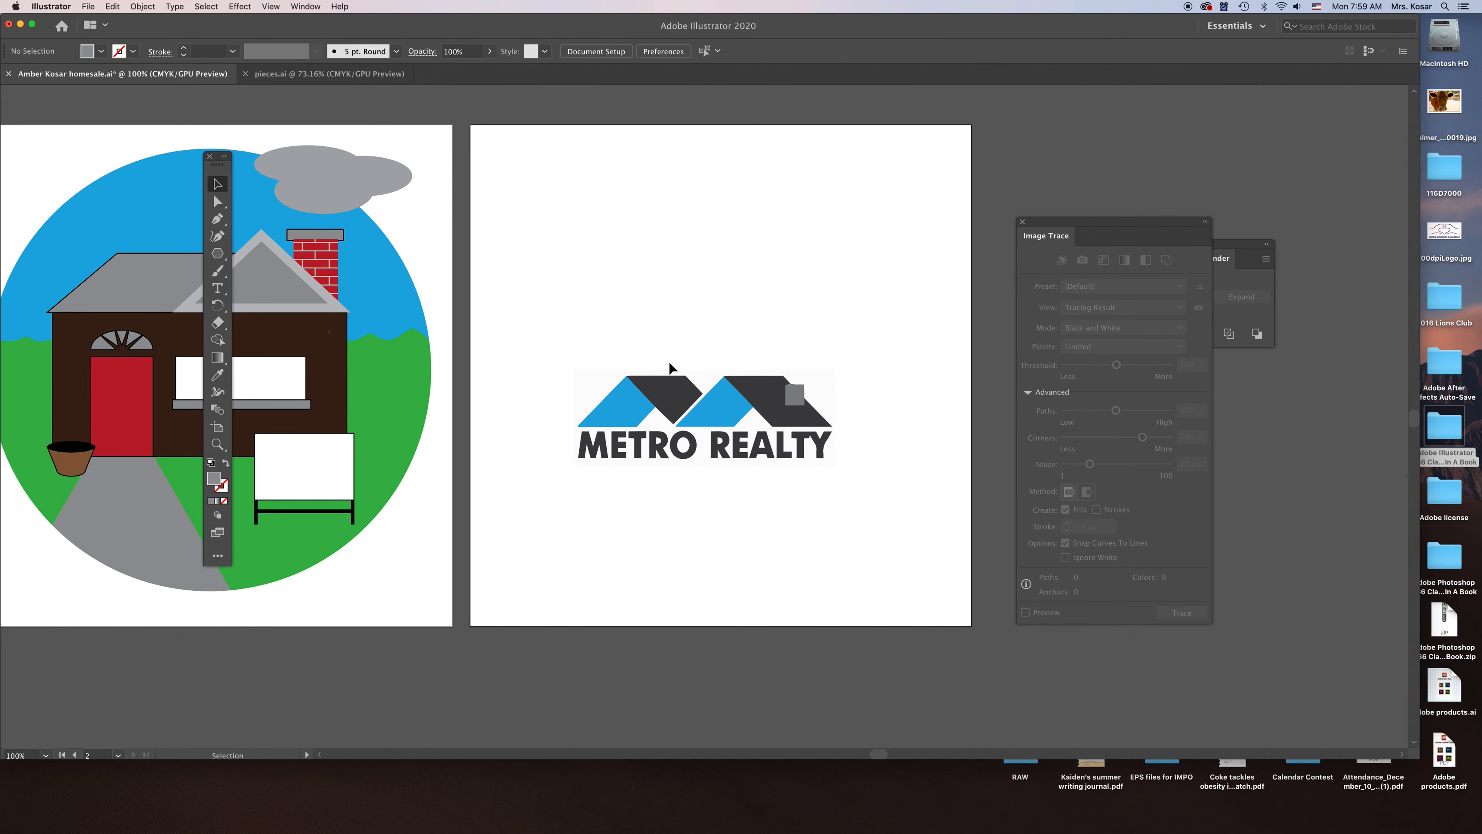
left_click(634, 389)
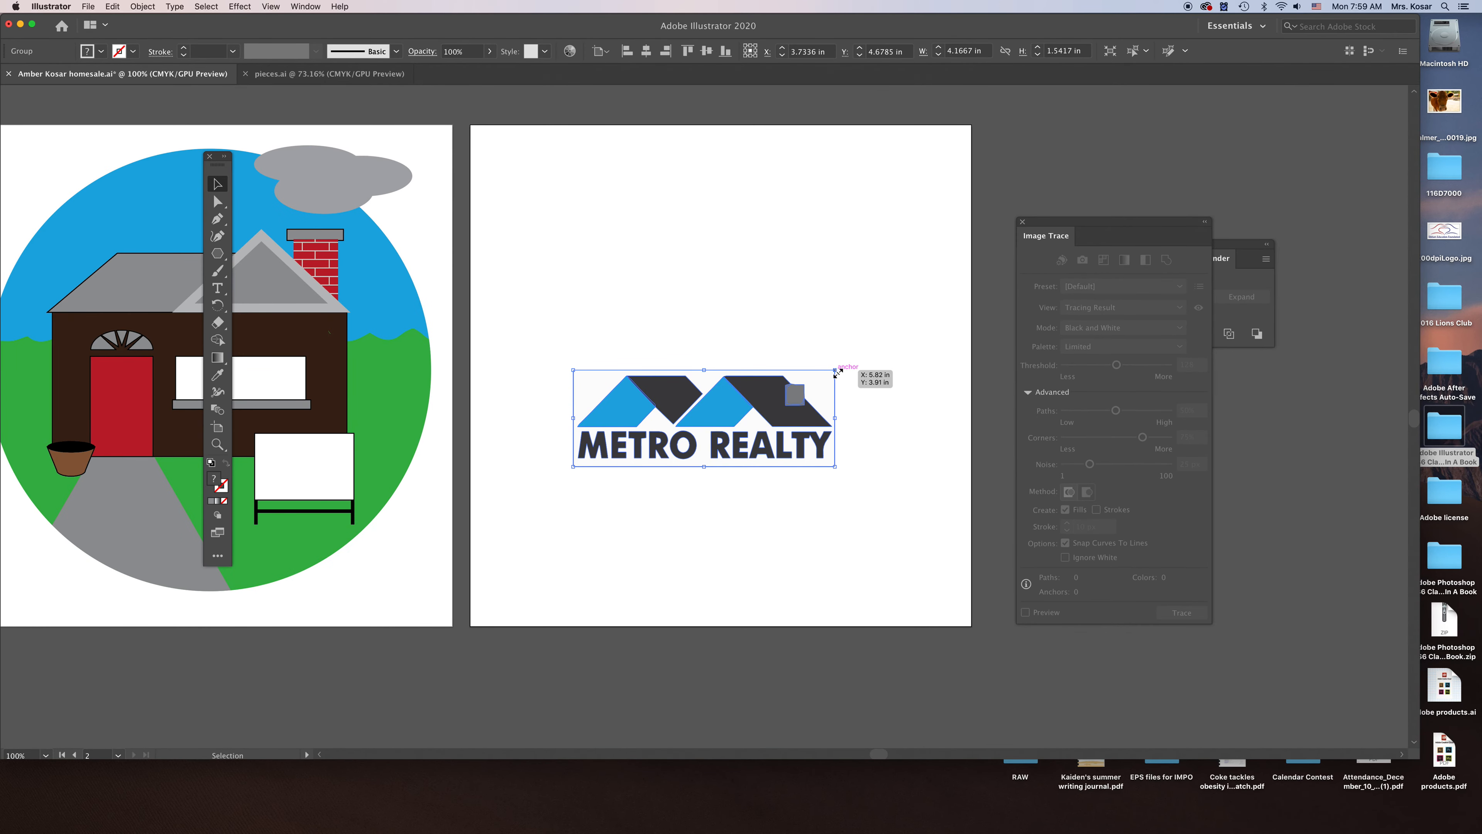
left_click_drag(834, 369, 352, 451)
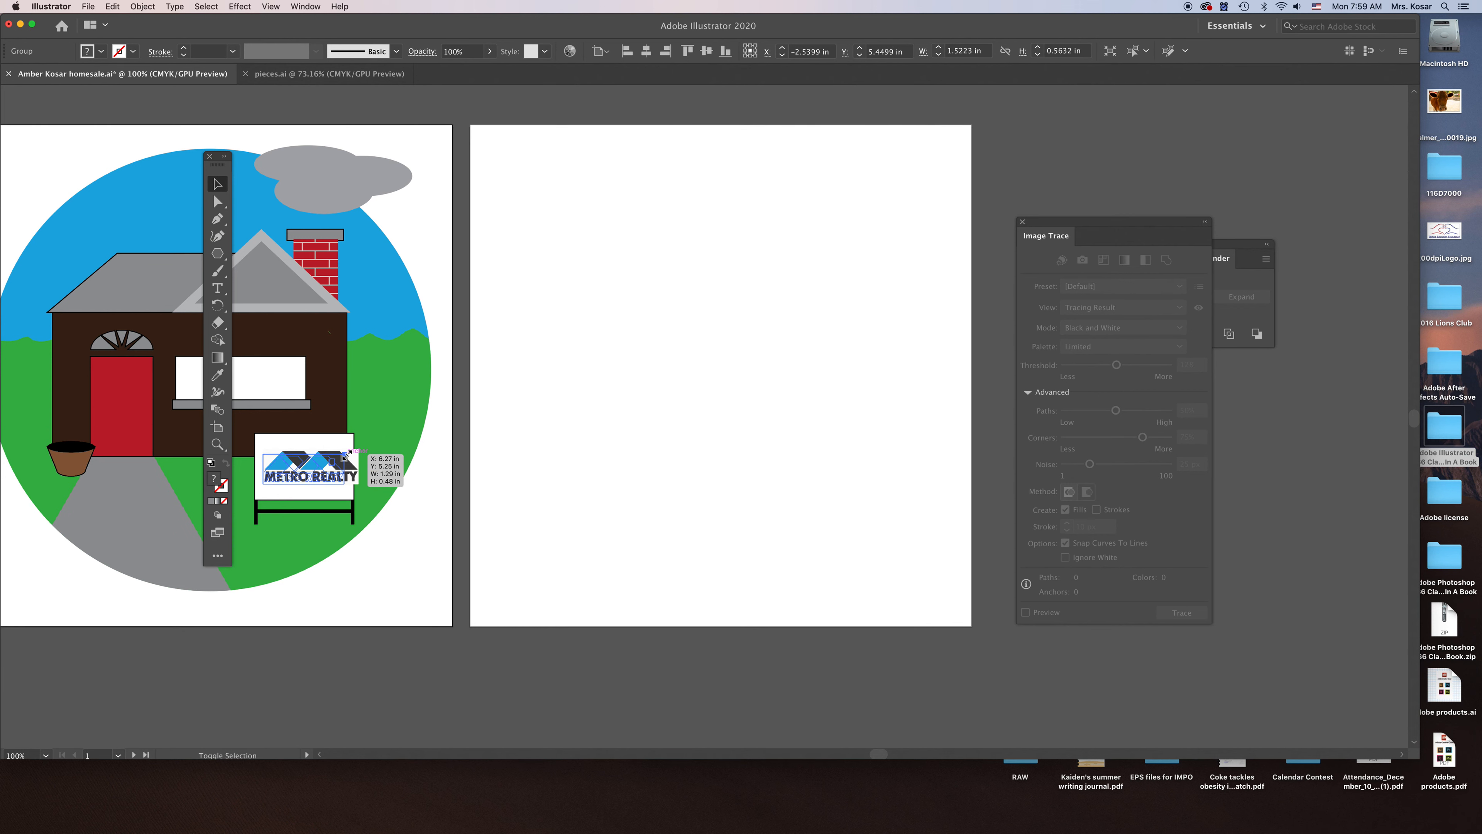
left_click(584, 438)
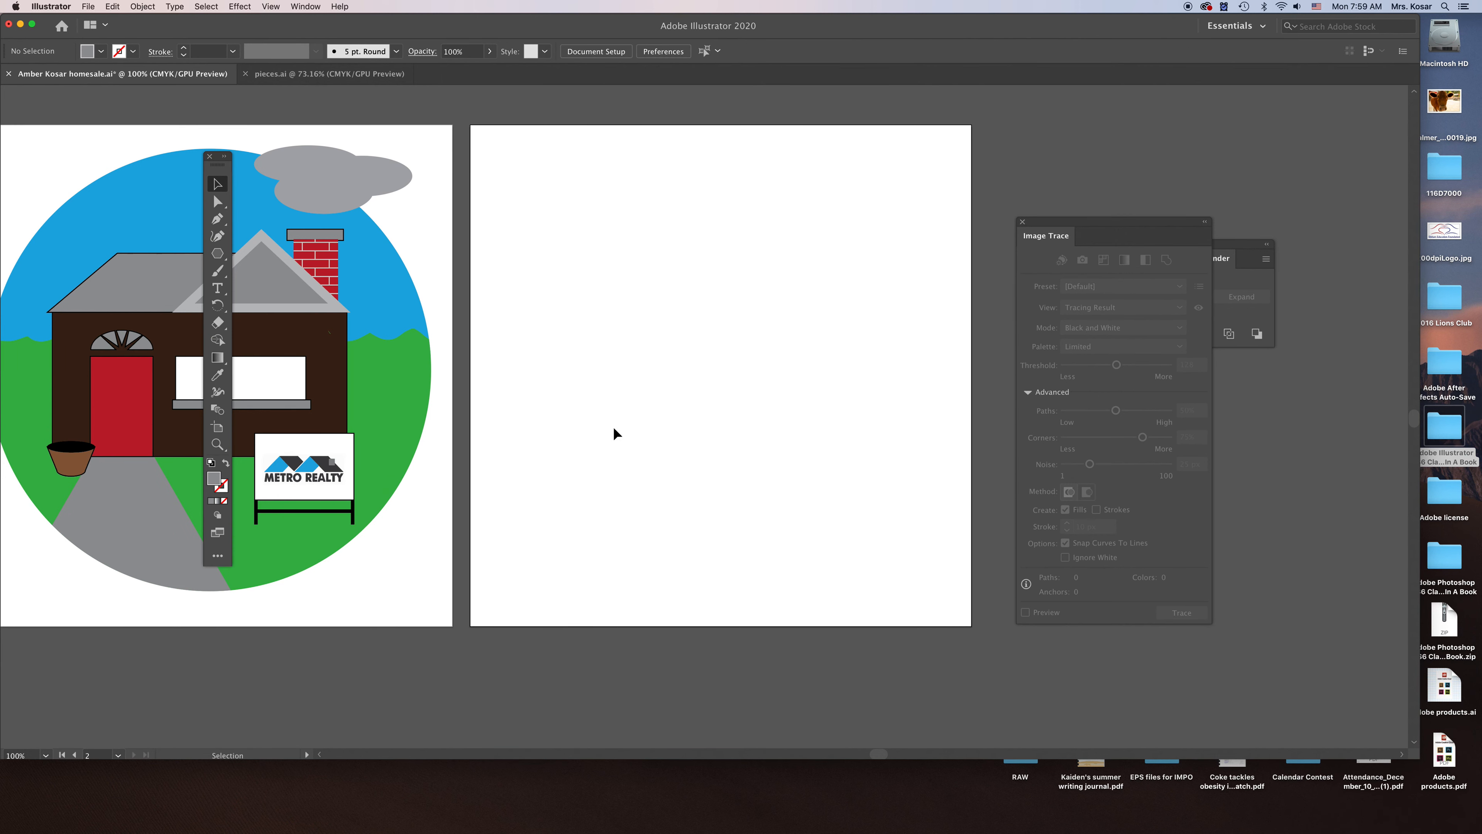
Step: Bring the gray cap rectangle of the brick chimney to the front
left_click_drag(430, 463, 814, 472)
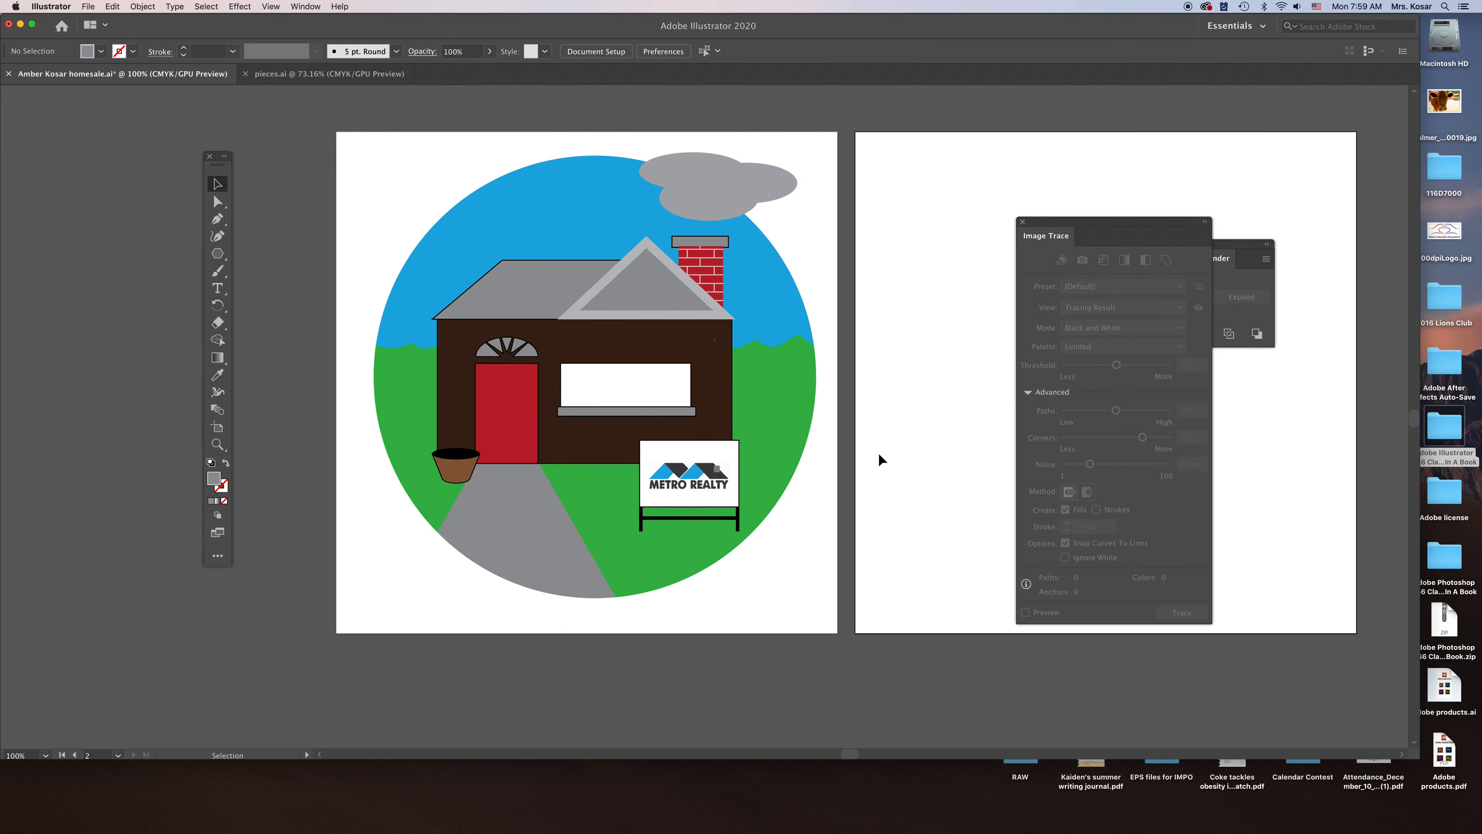
left_click(723, 241)
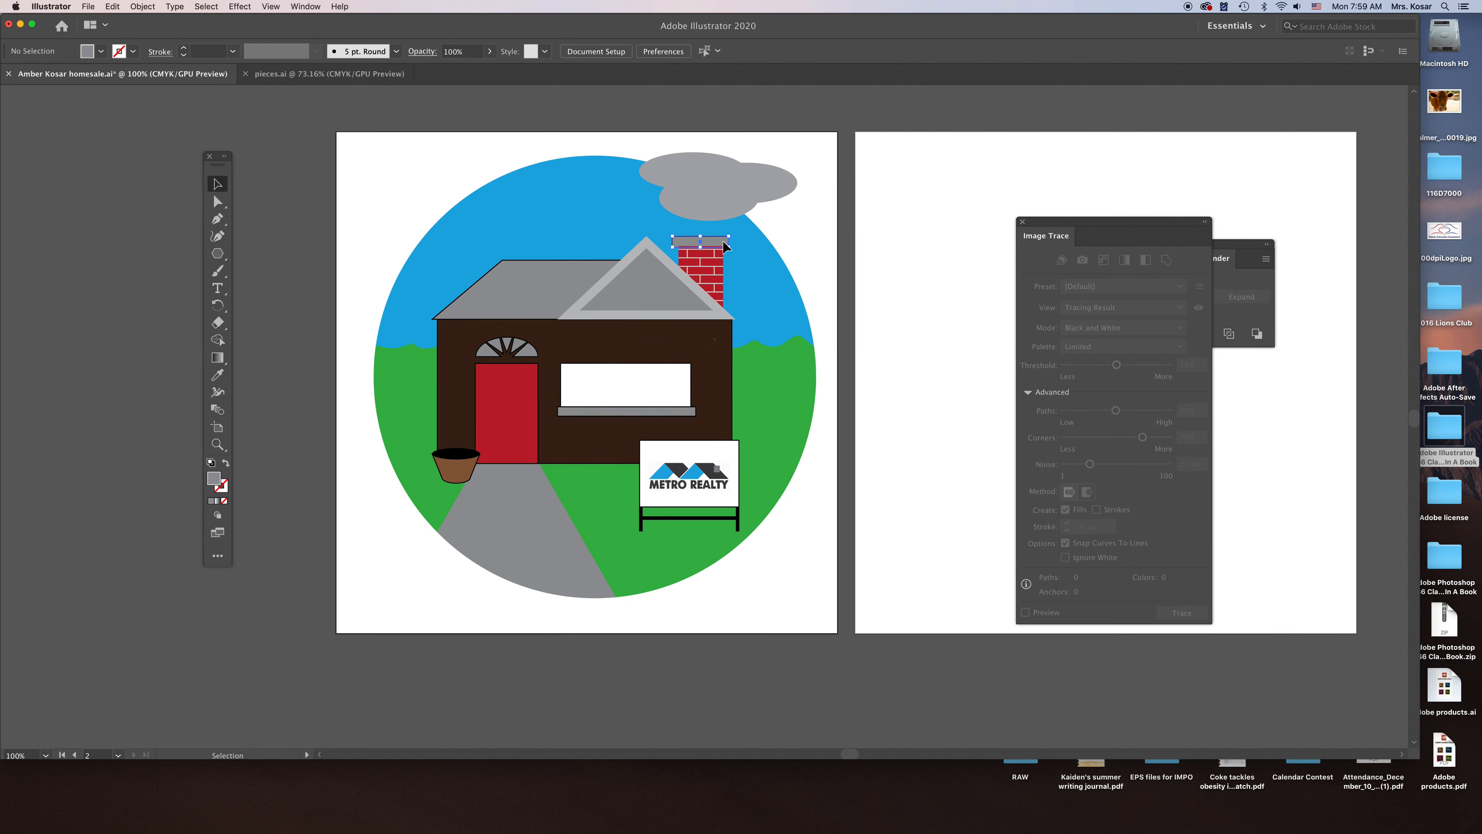
right_click(722, 241)
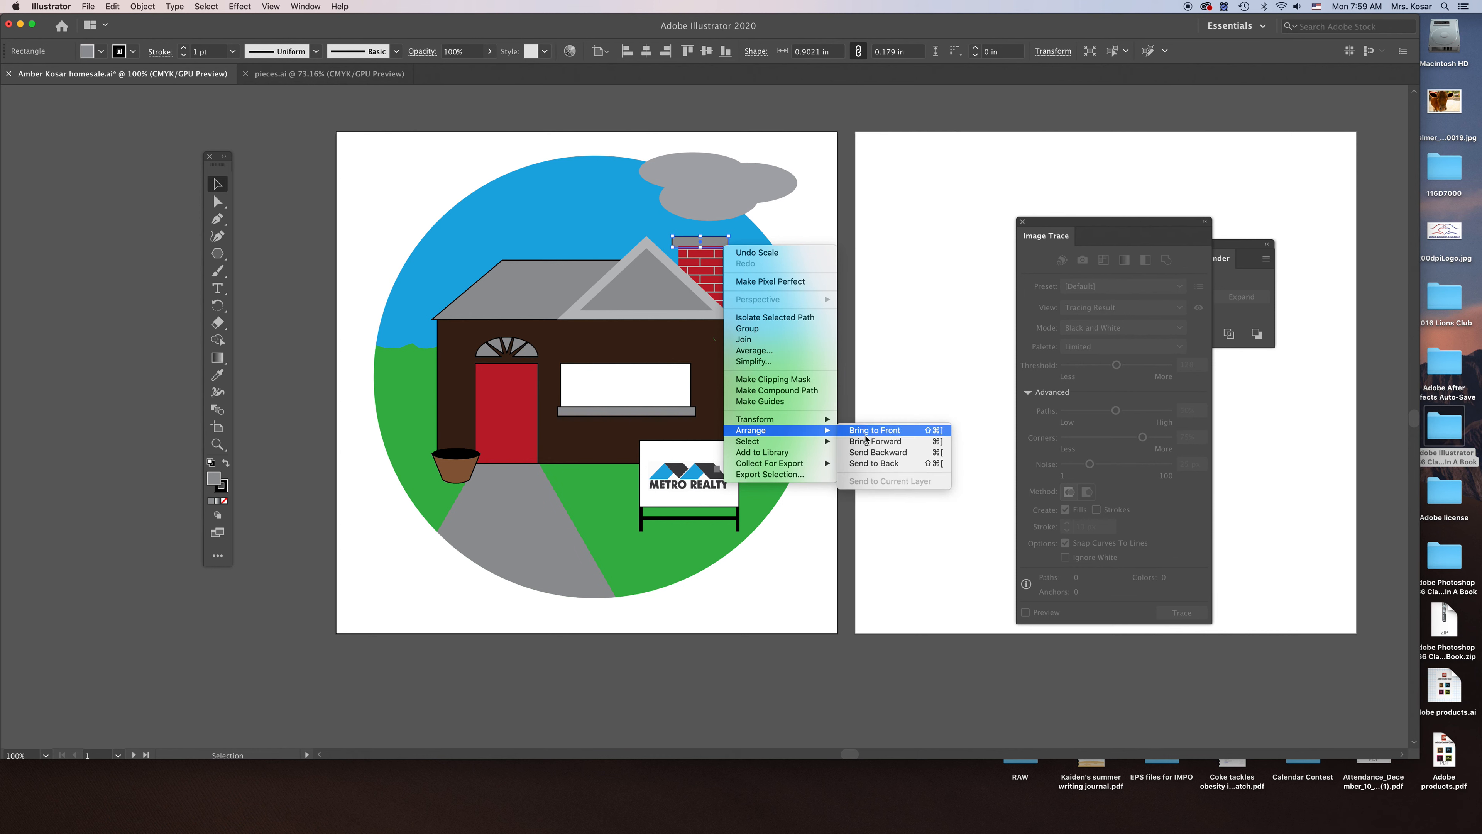
left_click(870, 435)
left_click(924, 493)
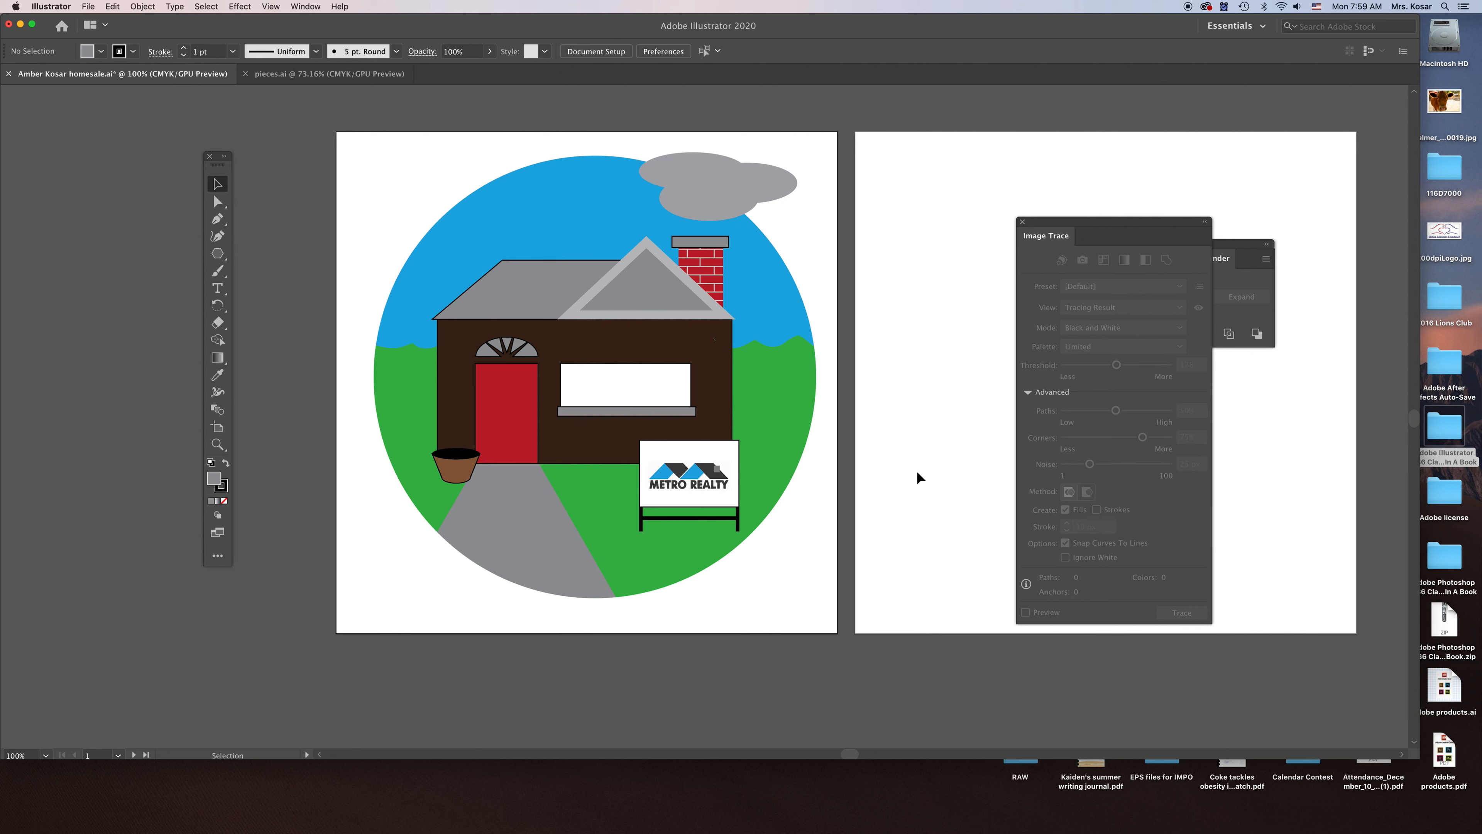
Step: Fill the cloud with light gray (C=0 M=0 Y=0 K=5) and give it a black stroke
left_click(698, 161)
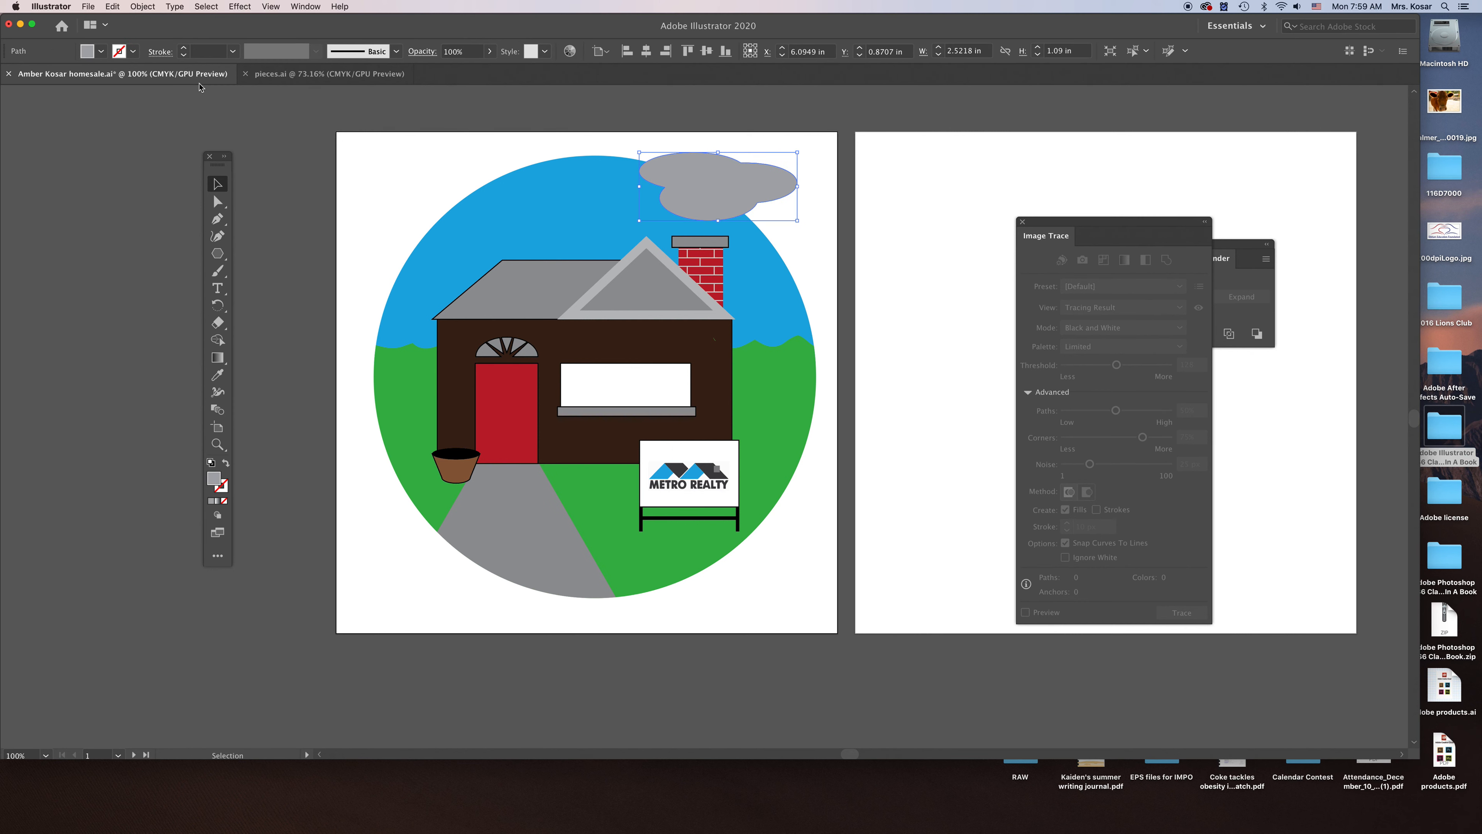
left_click(102, 52)
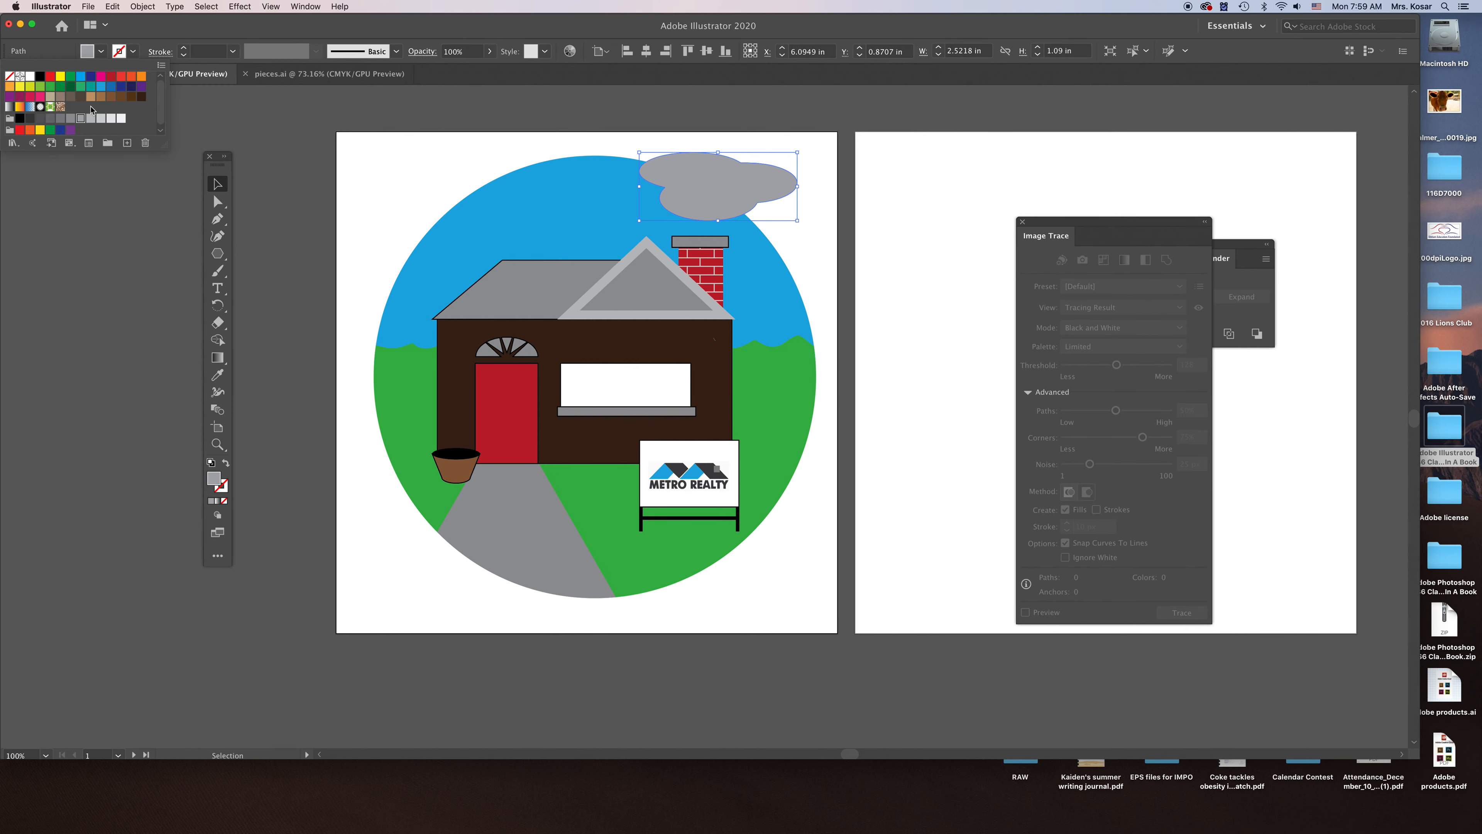
left_click(121, 118)
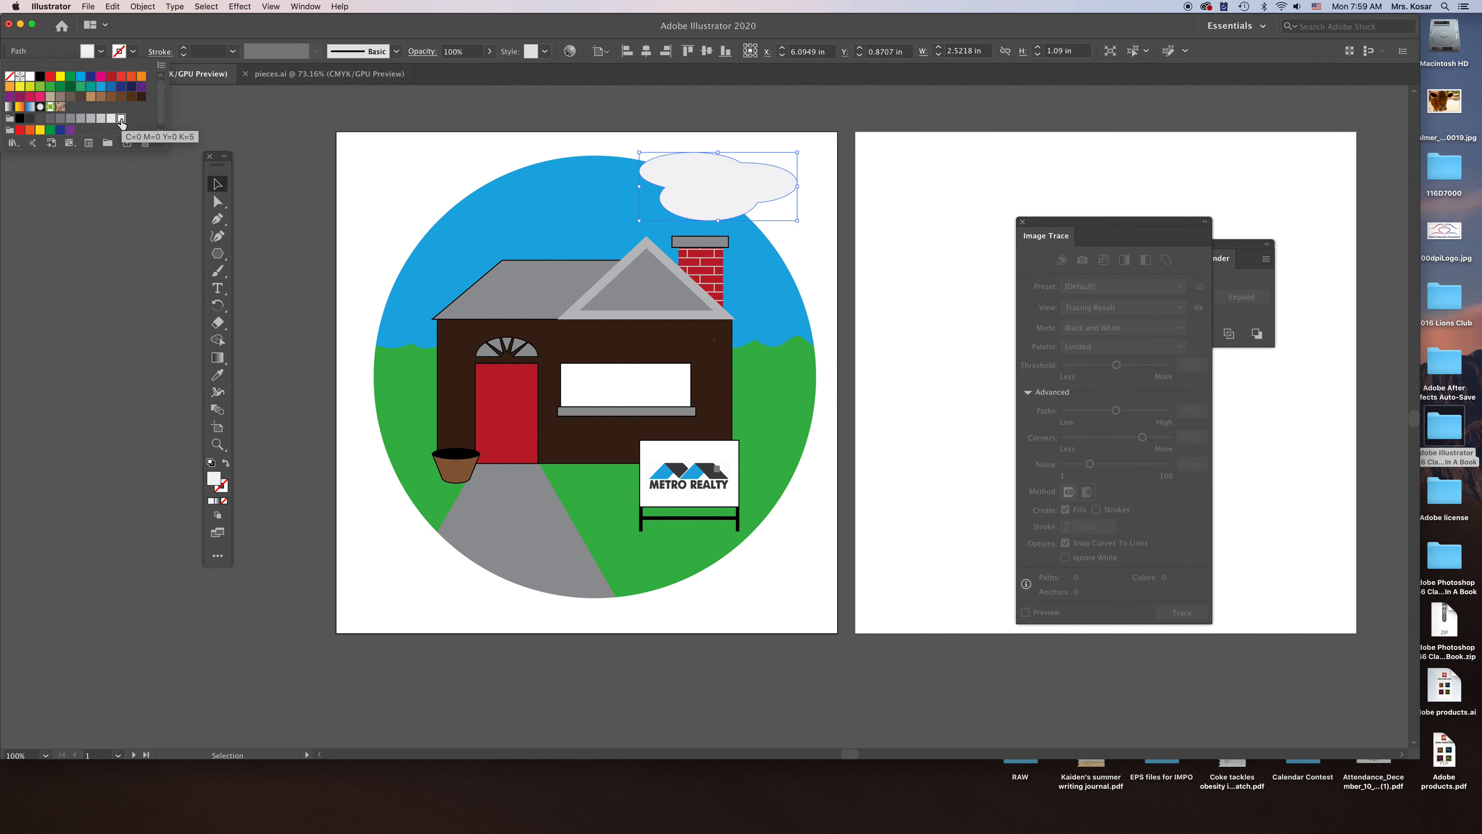
left_click(133, 52)
left_click(133, 51)
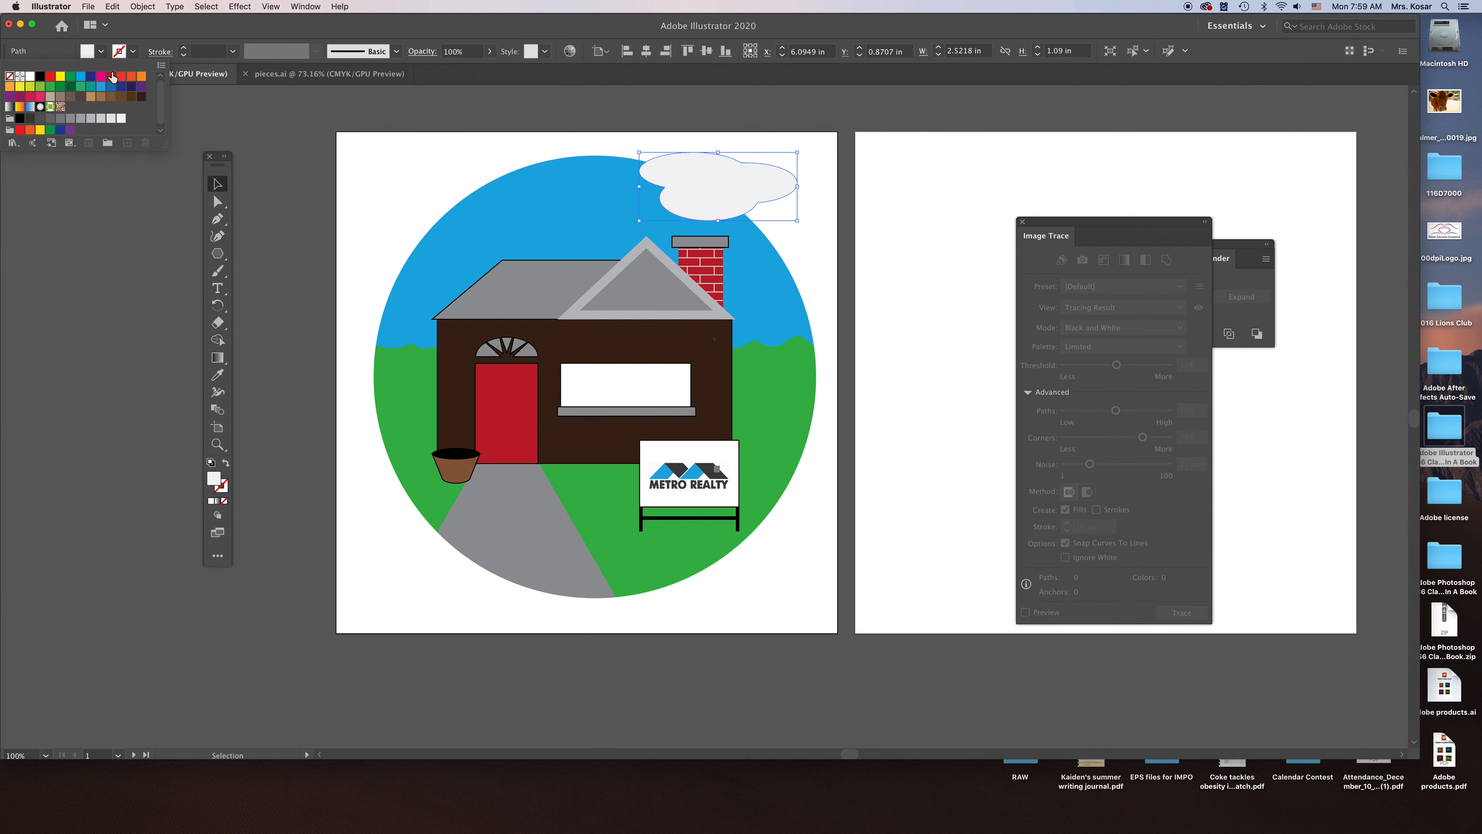
left_click(43, 77)
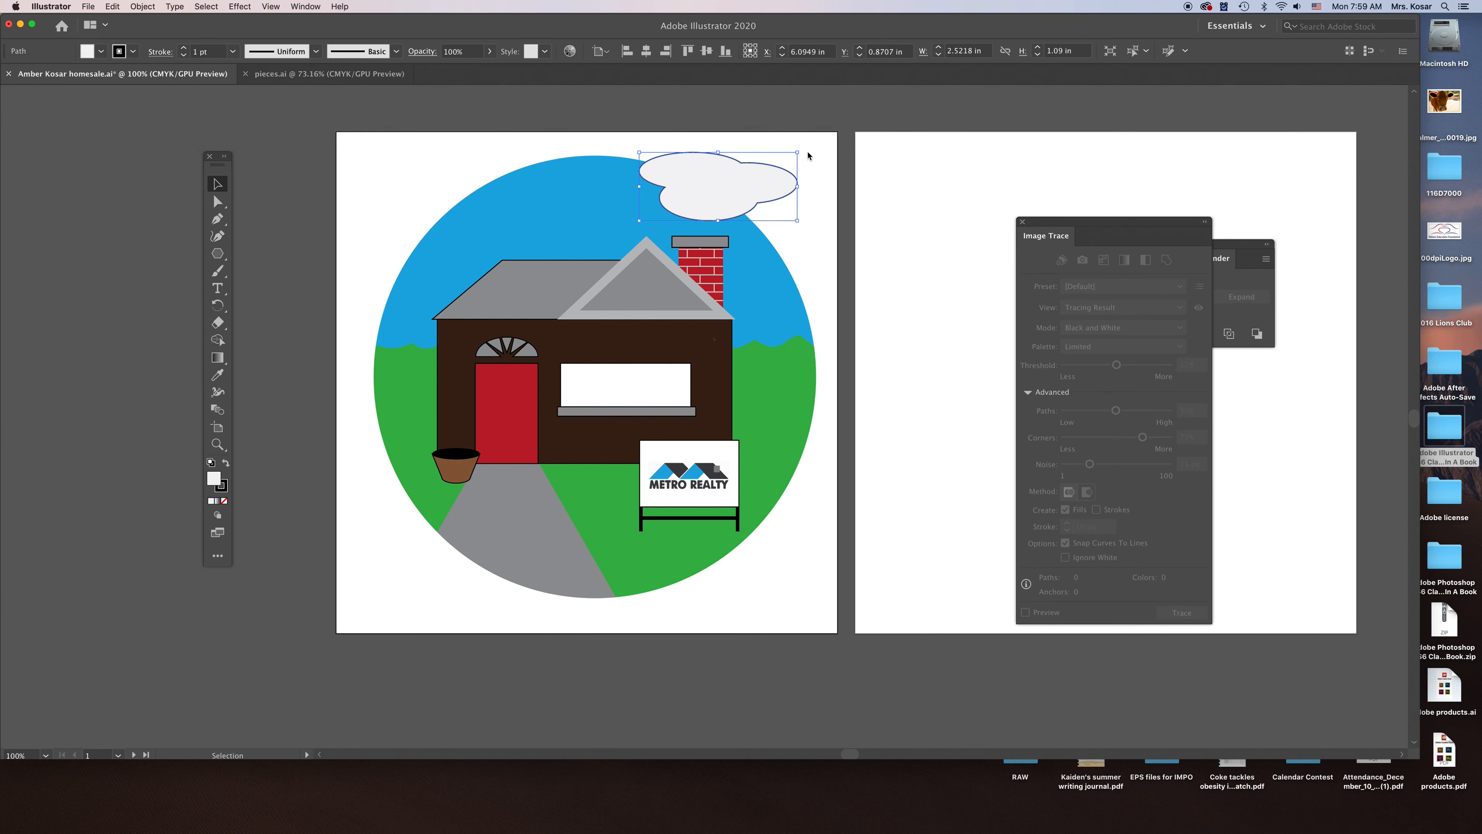
left_click(822, 150)
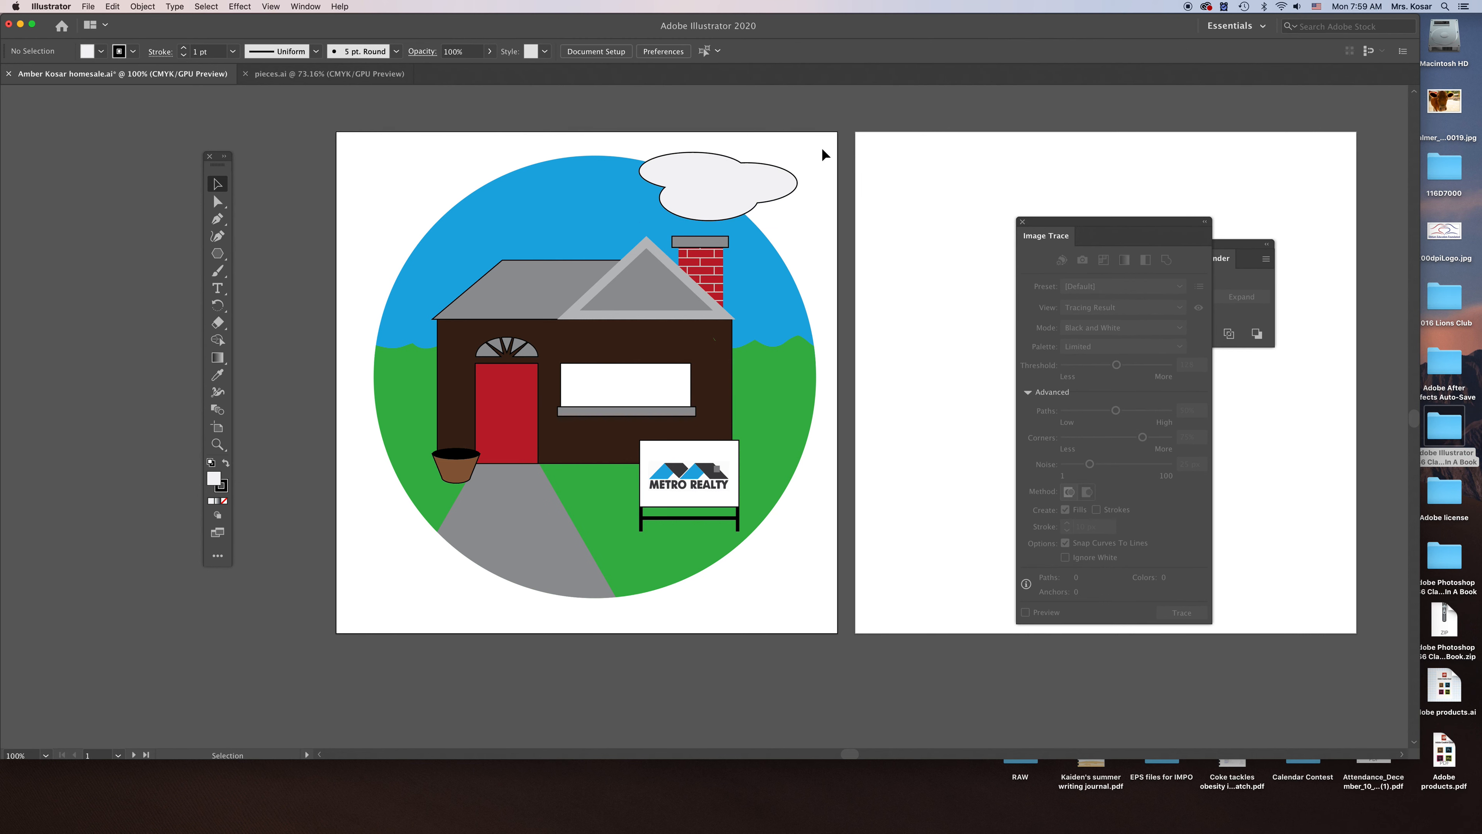
Step: Save the house illustration as an Adobe Illustrator (ai) file under its existing name in the Lesson03 folder
left_click(88, 7)
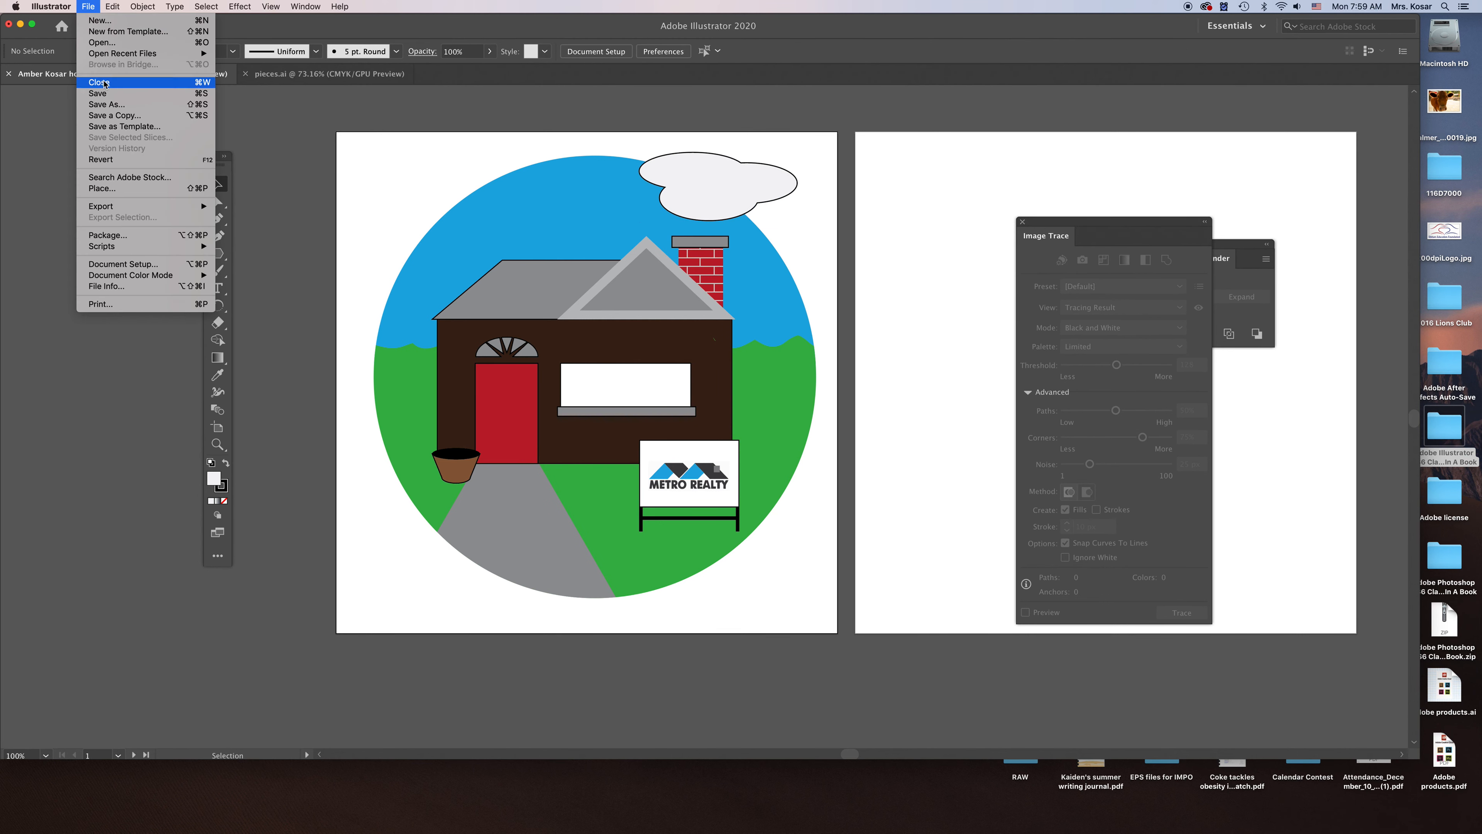
left_click(100, 105)
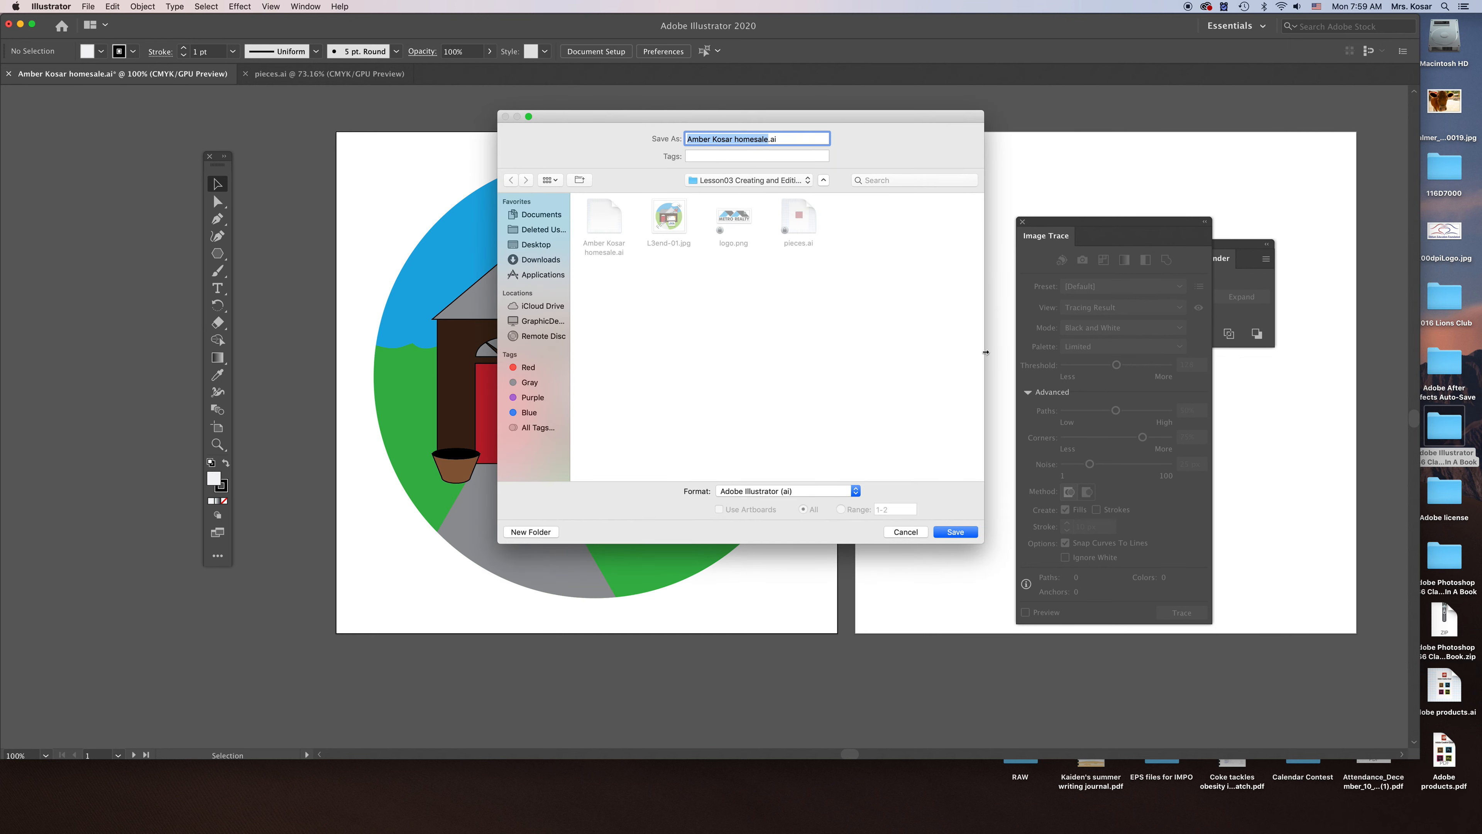
left_click(953, 533)
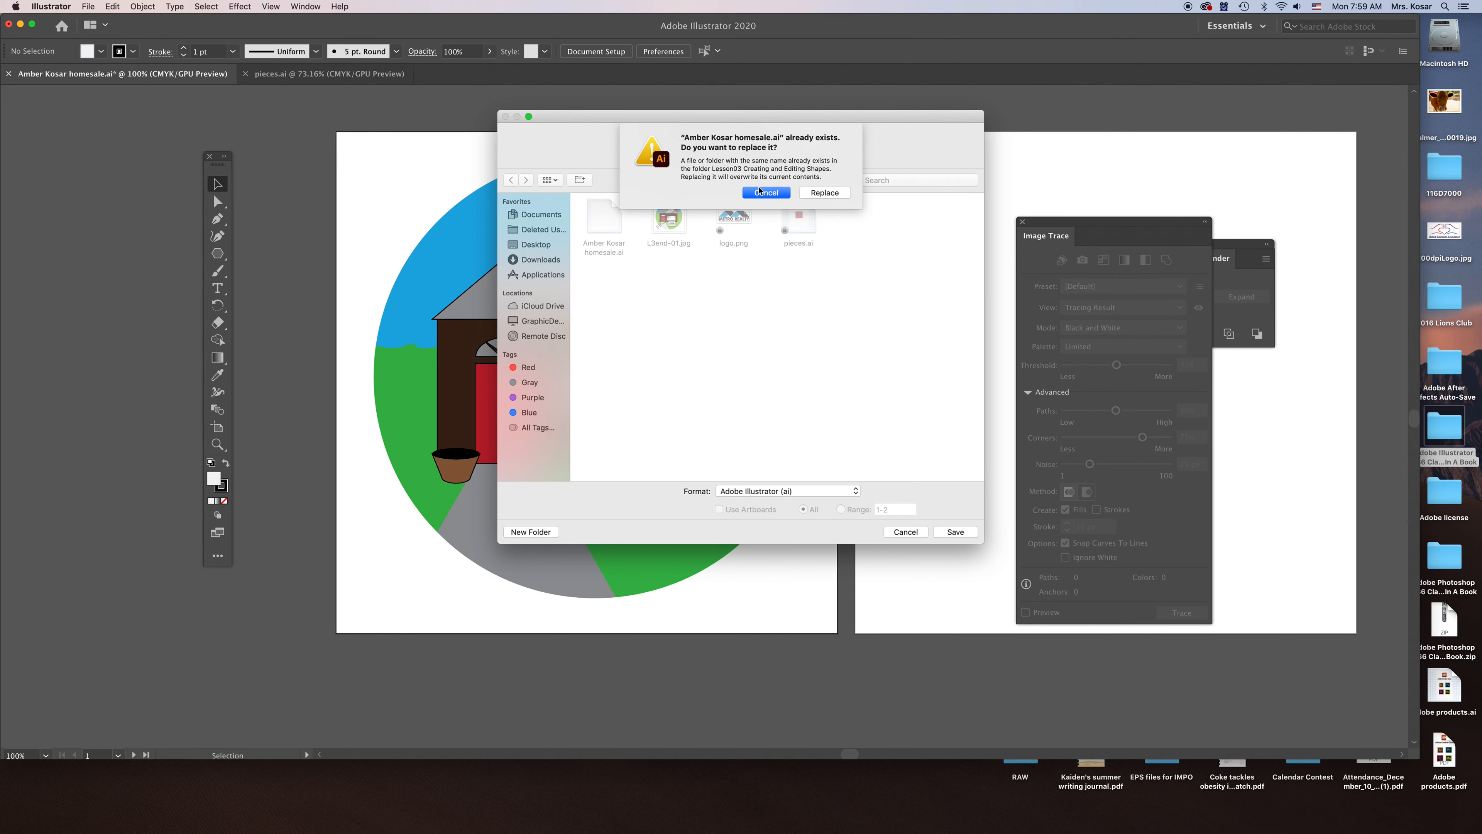